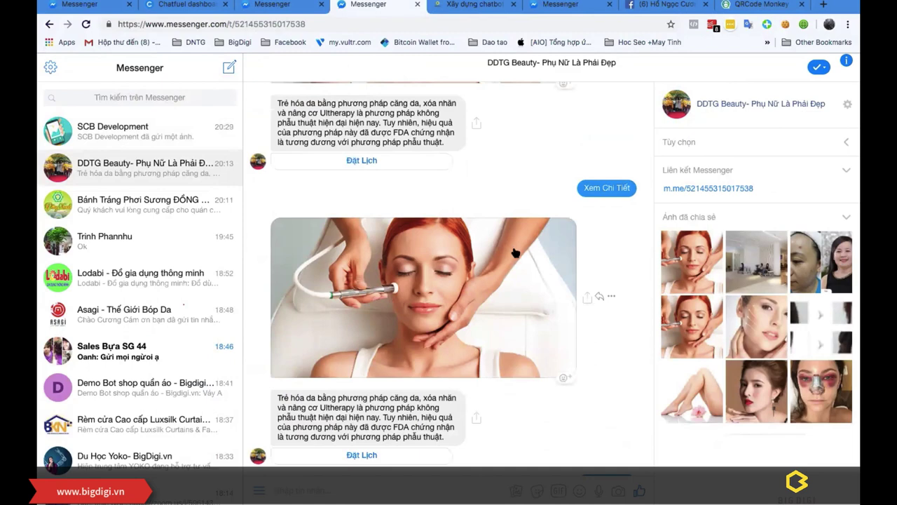
Step: Open the GIÀY DÉP example chatbot from the BigDigi chatbot services page
{"action": "left_click", "coordinate": [188, 214]}
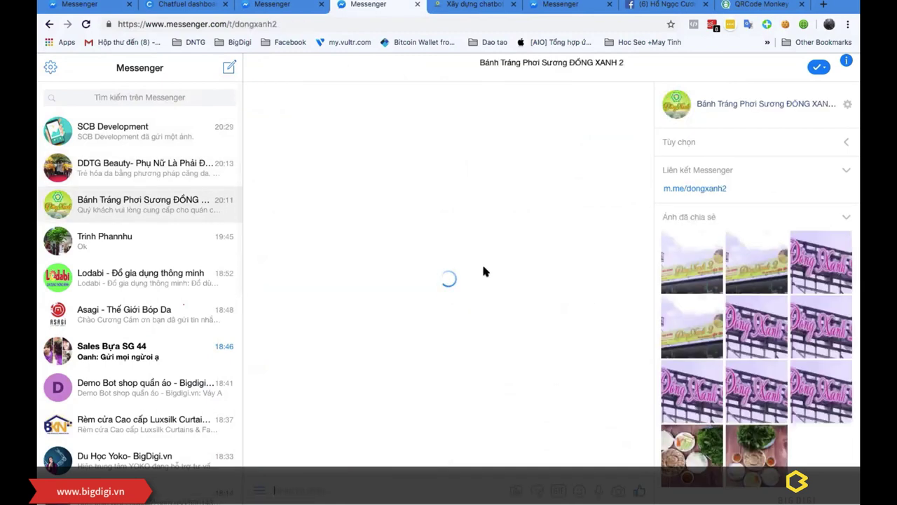
{"action": "left_click", "coordinate": [470, 9]}
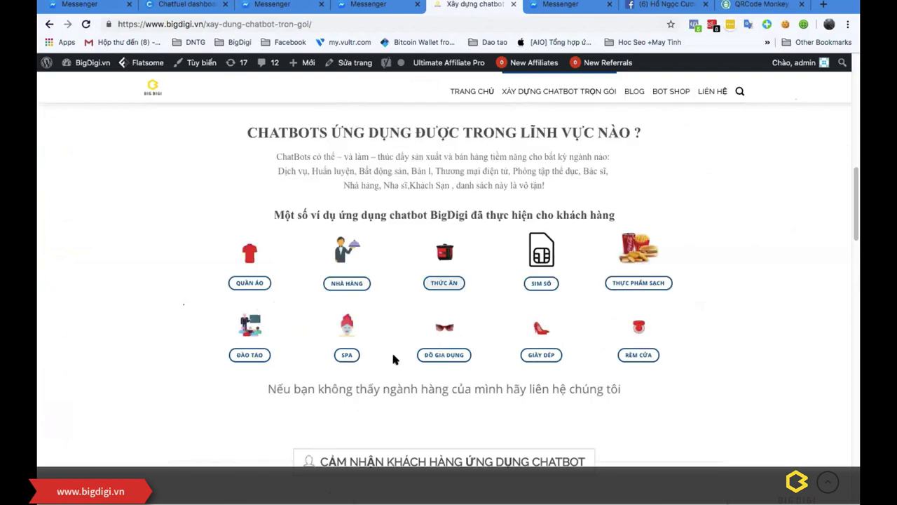
{"action": "left_click", "coordinate": [535, 355]}
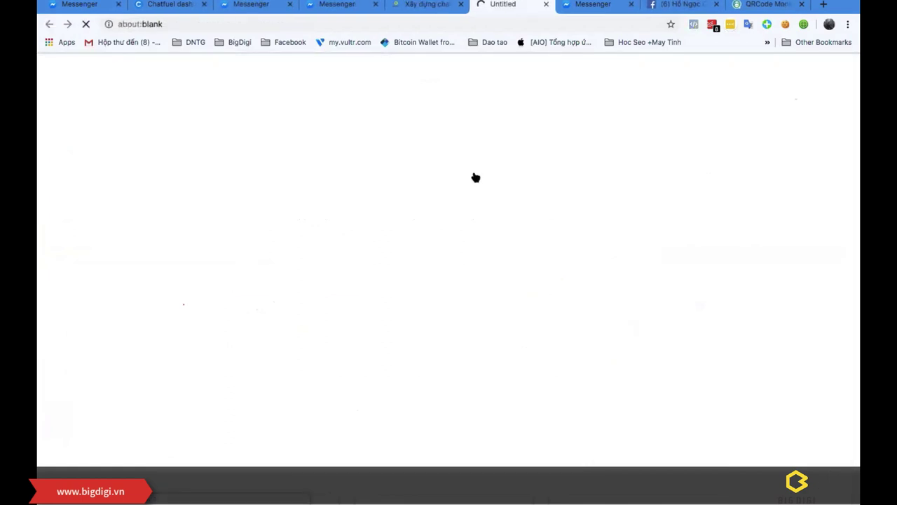
Step: Copy the web address of the BigDigi chatbot services page
{"action": "left_click", "coordinate": [417, 9]}
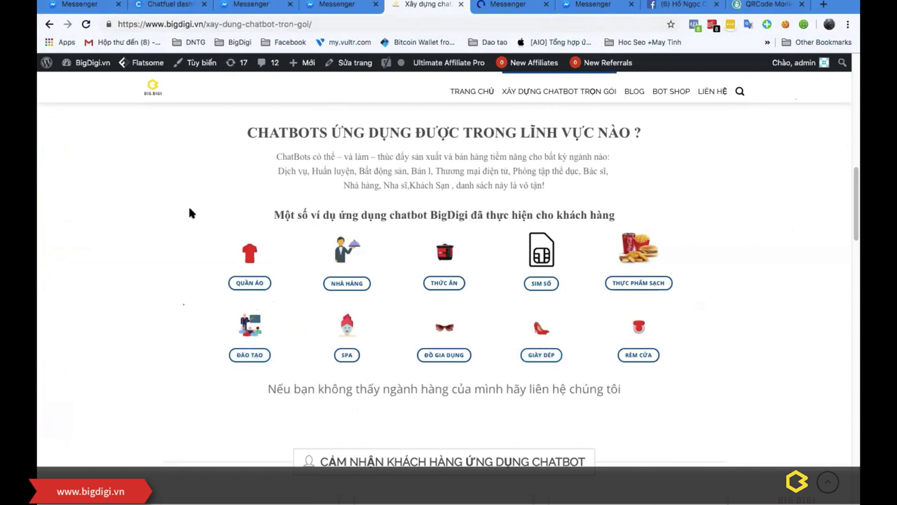
{"action": "left_click", "coordinate": [295, 24]}
{"action": "right_click", "coordinate": [283, 26]}
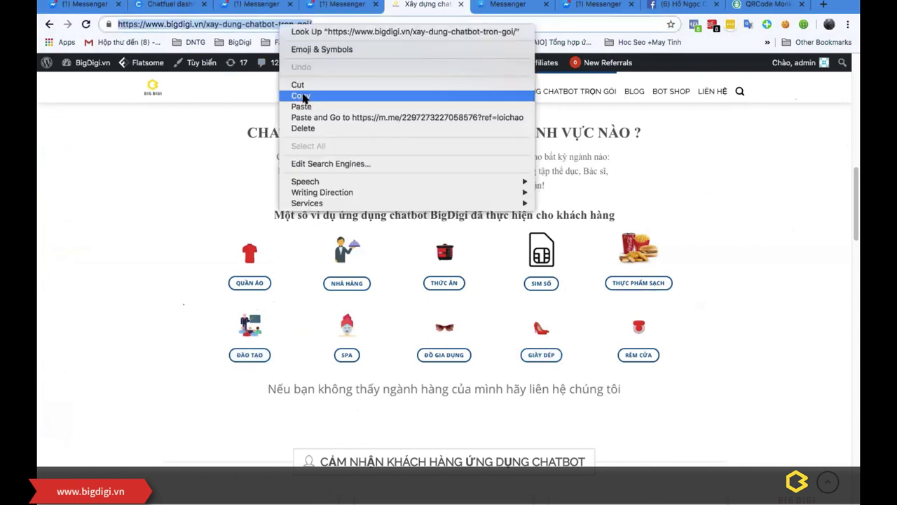
{"action": "left_click", "coordinate": [301, 96]}
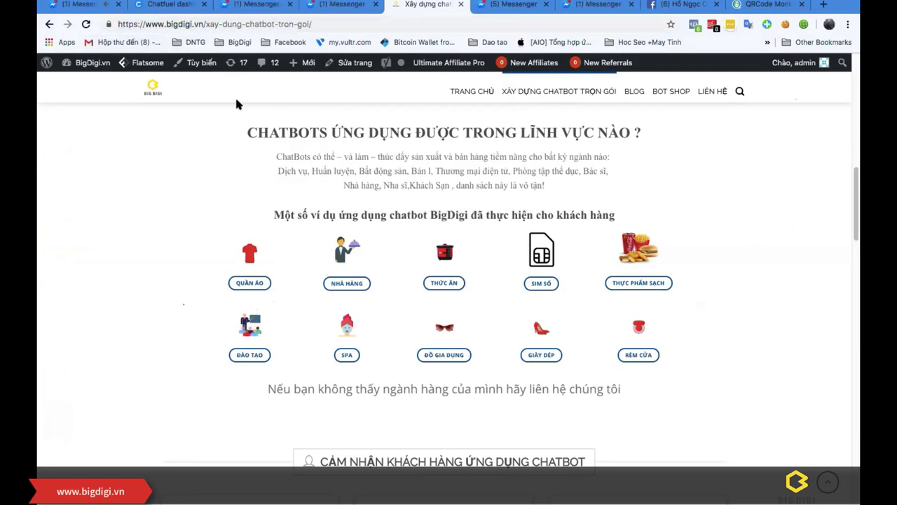
Step: Try the LaLam Footwear bot's all-products list, office high-heels details and chat-with-staff options
{"action": "left_click", "coordinate": [513, 5]}
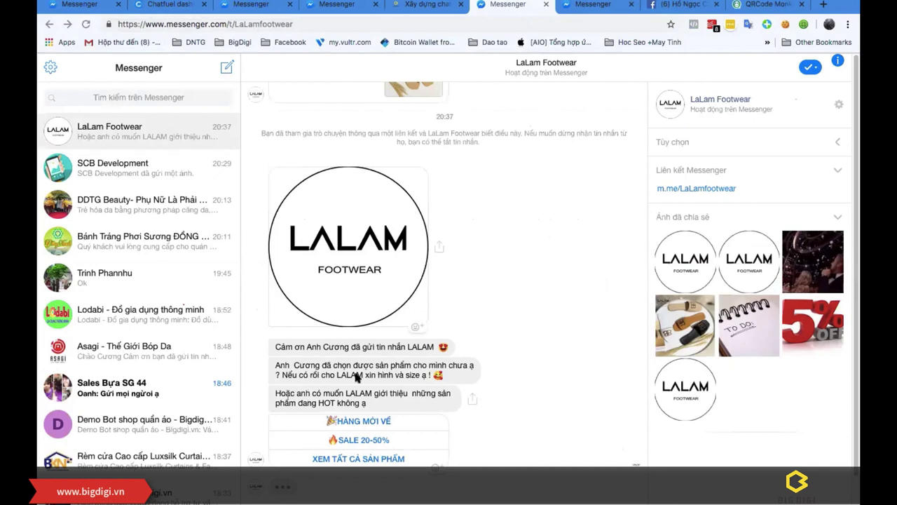
{"action": "scroll", "coordinate": [274, 403], "scroll_direction": "up", "scroll_amount": 1}
{"action": "scroll", "coordinate": [280, 399], "scroll_direction": "down", "scroll_amount": 1}
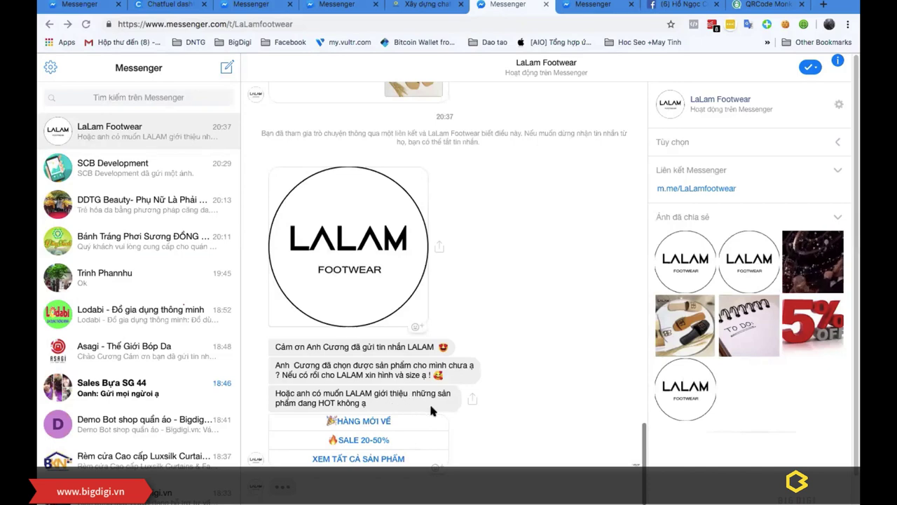
{"action": "left_click", "coordinate": [358, 458]}
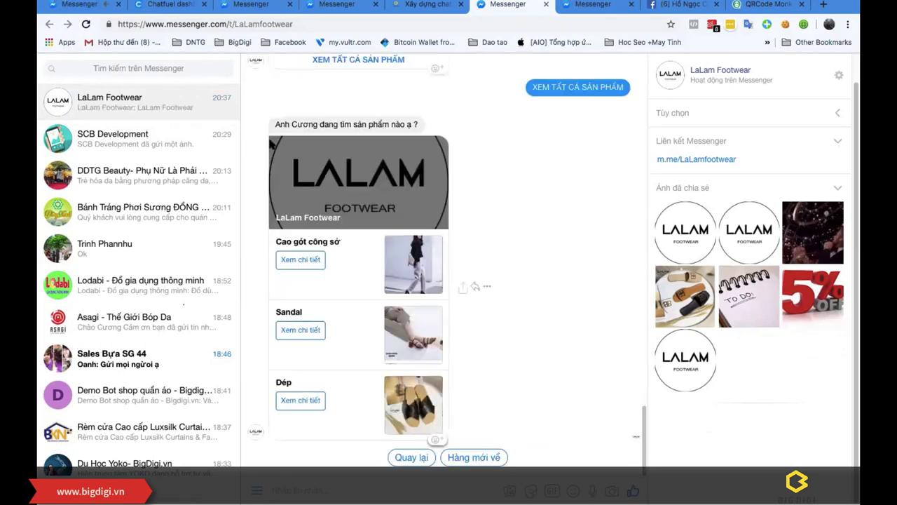
{"action": "left_click", "coordinate": [302, 260]}
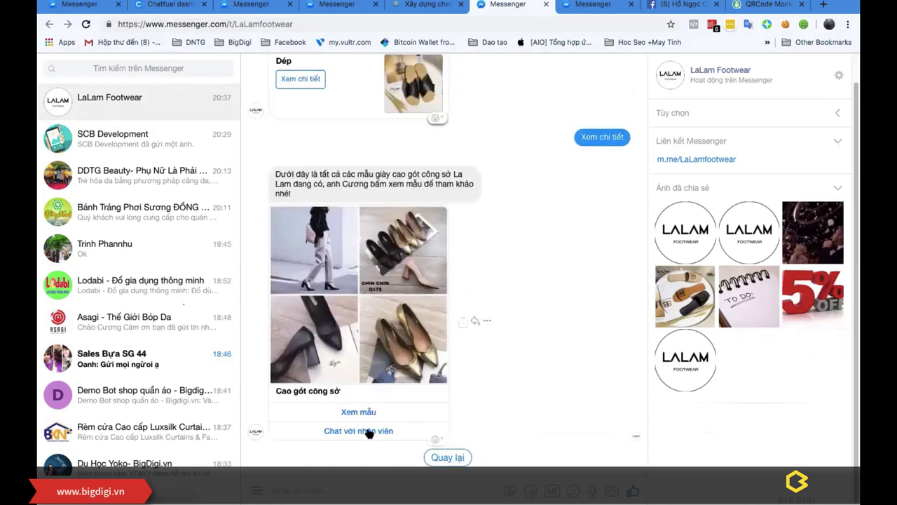
{"action": "left_click", "coordinate": [382, 430]}
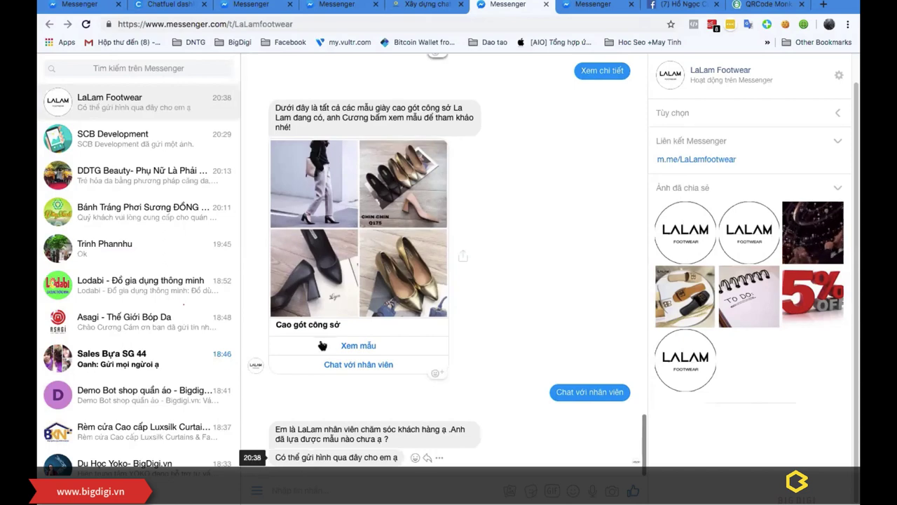
{"action": "scroll", "coordinate": [481, 279], "scroll_direction": "up", "scroll_amount": 5}
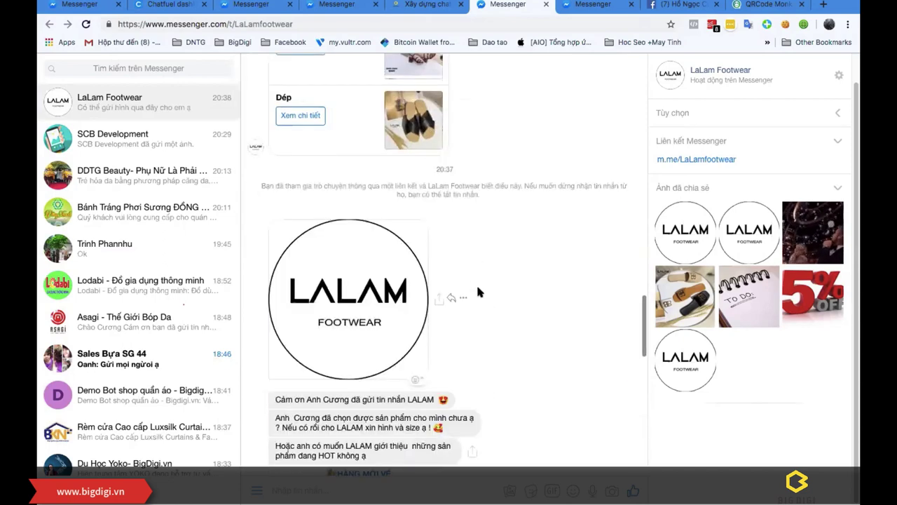
{"action": "scroll", "coordinate": [479, 295], "scroll_direction": "down", "scroll_amount": 5}
{"action": "key", "text": "ctrl+Up"}
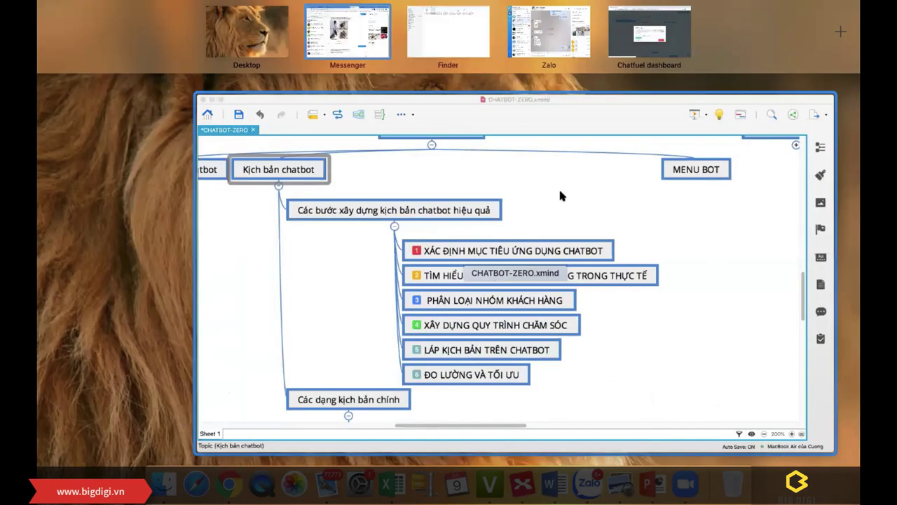
Step: Bring the CHATBOT-ZERO map to the front, clear the selection and save it
{"action": "left_click", "coordinate": [512, 140]}
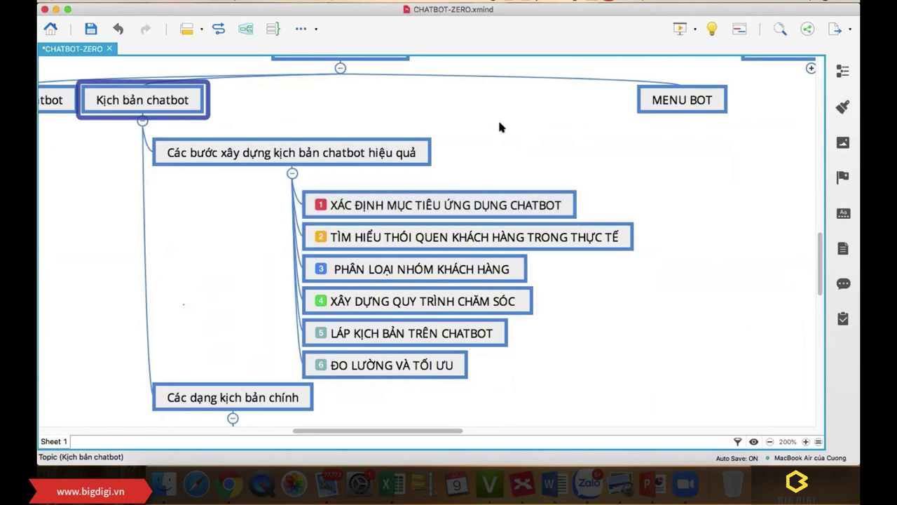
{"action": "left_click", "coordinate": [495, 155]}
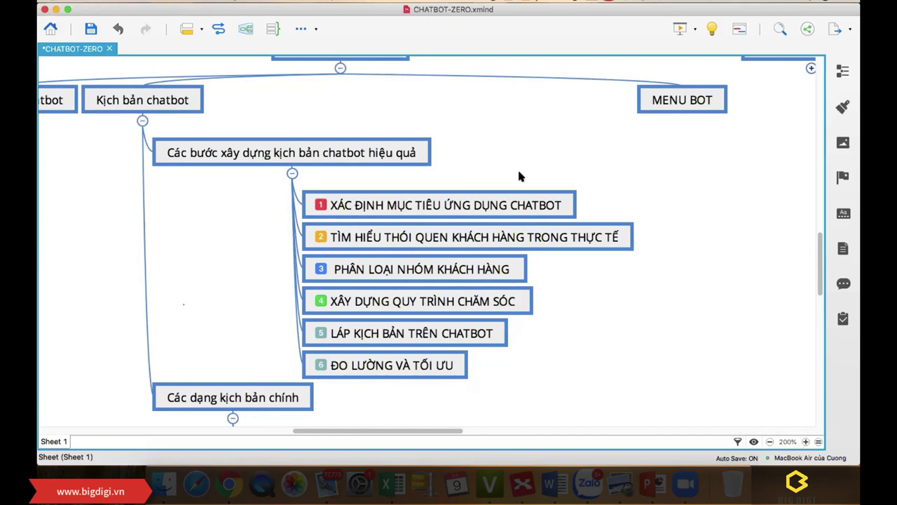
{"action": "key", "text": "super+s"}
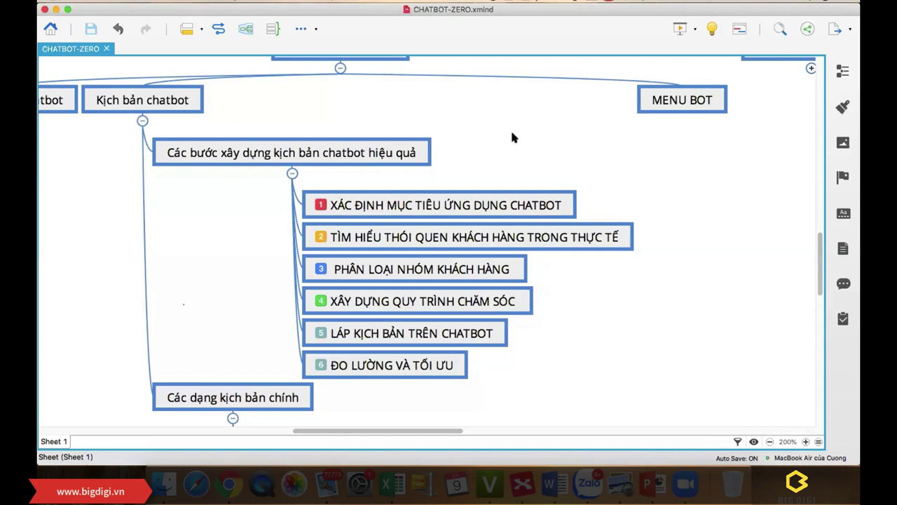
Step: Add four subtopics under step 1: Thay thế 1 phân nhân viên tư vấn, Chăm sóc khách hàng, Trả lời câu hỏi lap đi lặp lại, Thu hút khách hàng
{"action": "left_click", "coordinate": [477, 205]}
{"action": "key", "text": "Tab"}
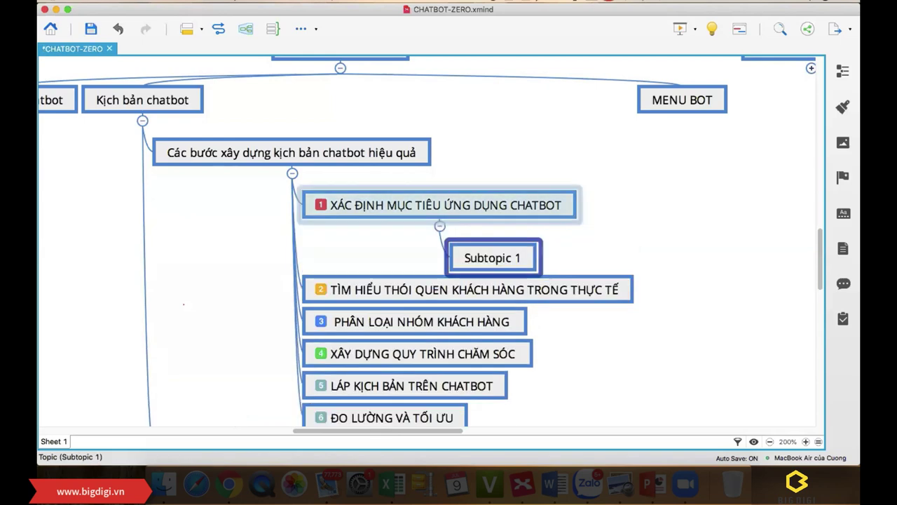
{"action": "type", "text": "Thay thế "}
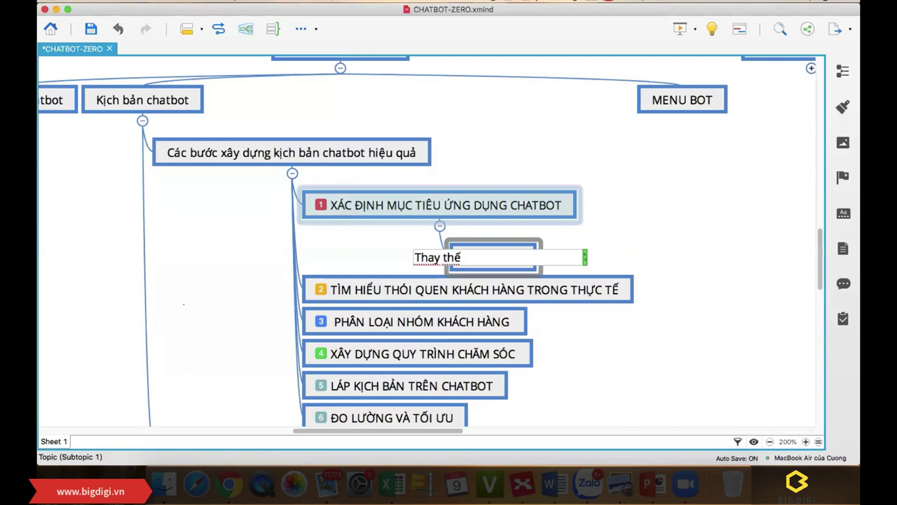
{"action": "type", "text": "1 phâ"}
{"action": "type", "text": "n nhân v"}
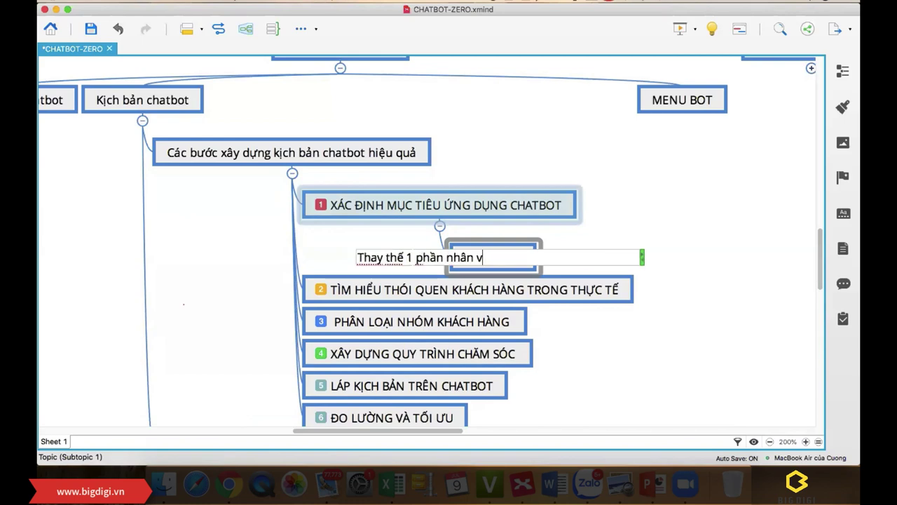
{"action": "type", "text": "iên tư vấn"}
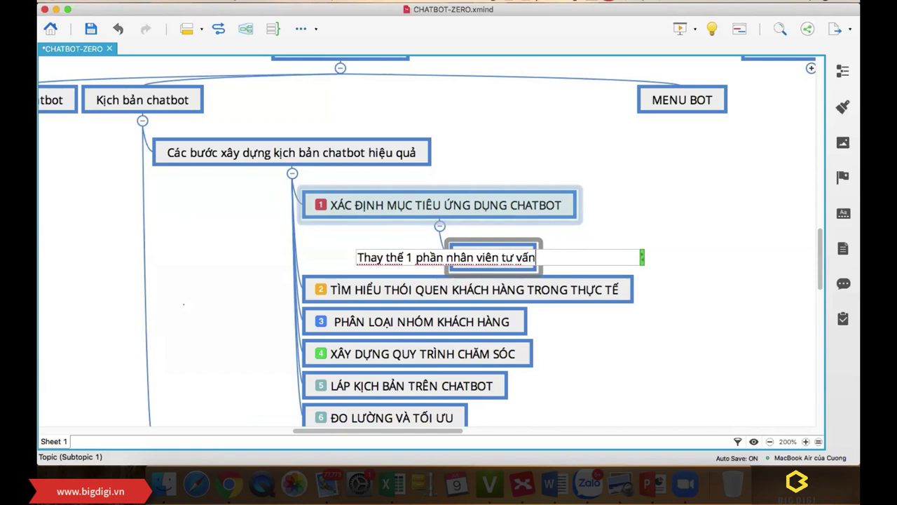
{"action": "key", "text": "Return"}
{"action": "key", "text": "Return"}
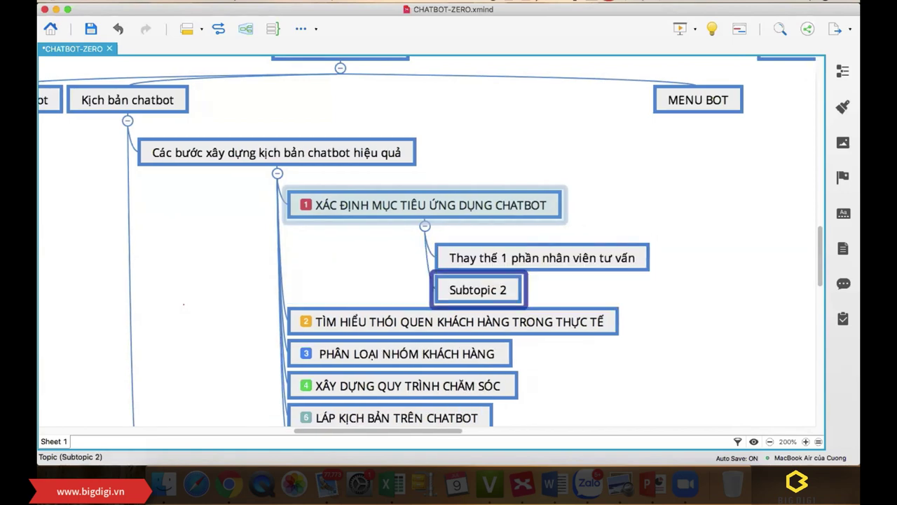
{"action": "type", "text": "Chăm s"}
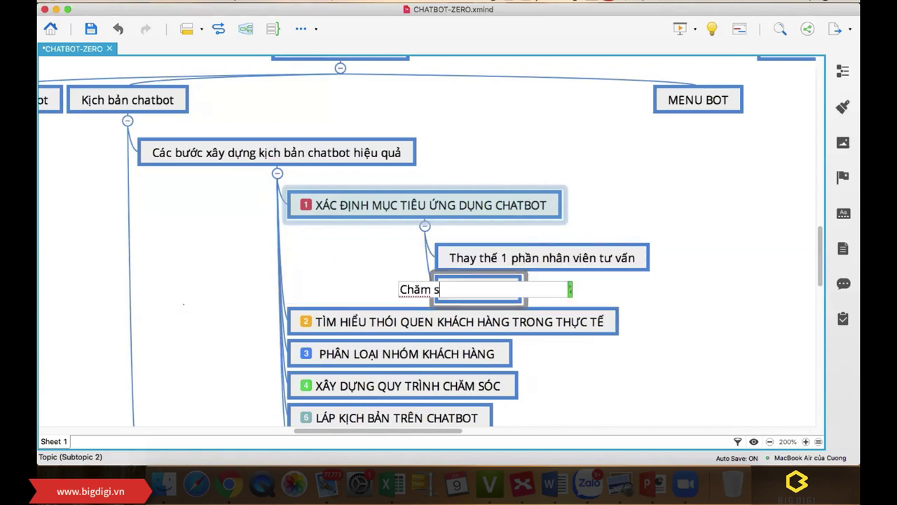
{"action": "type", "text": "óc khách hàng"}
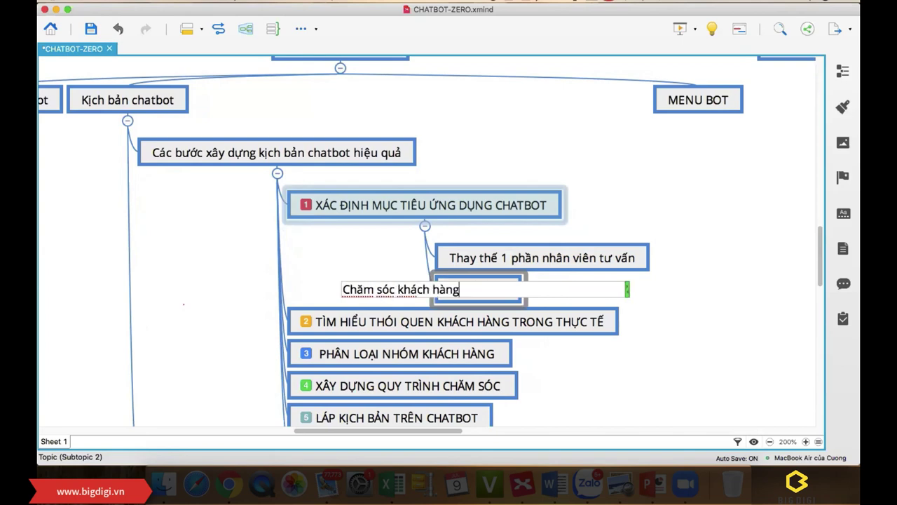
{"action": "key", "text": "Return"}
{"action": "key", "text": "Return"}
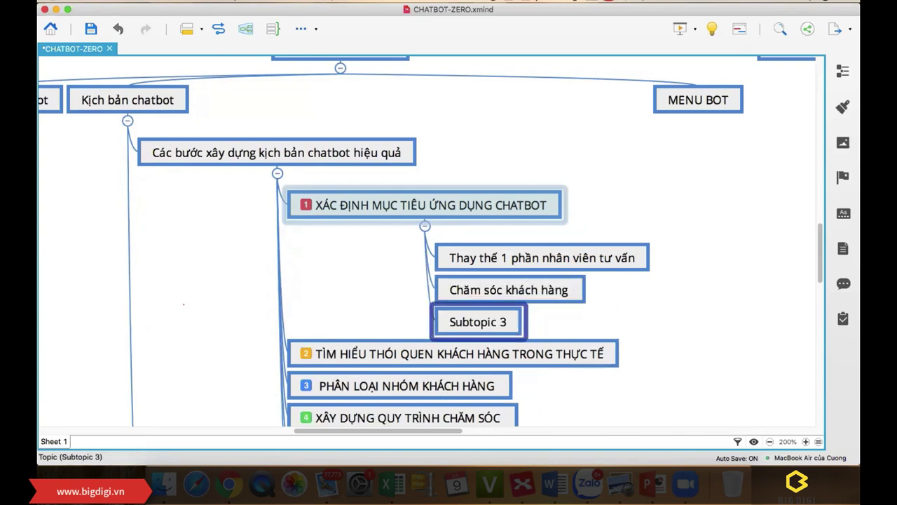
{"action": "type", "text": "Trả lời c"}
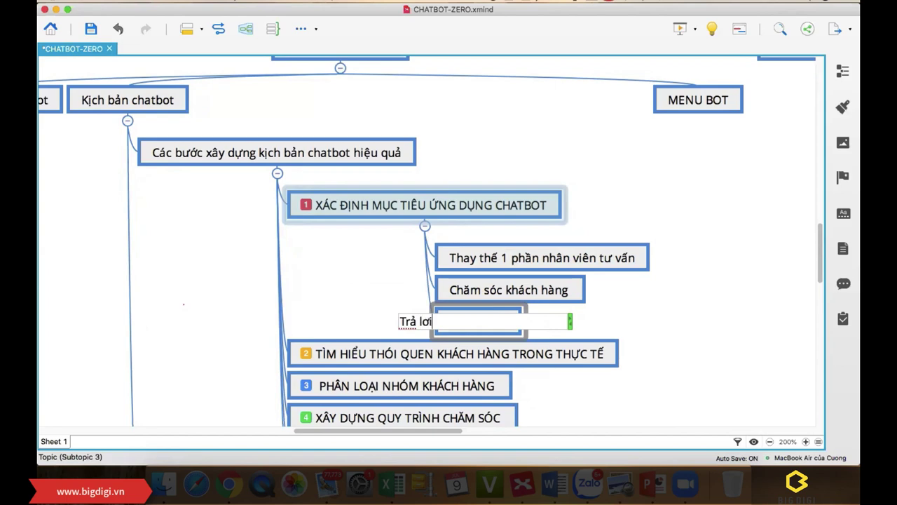
{"action": "type", "text": "âu hỏi la"}
{"action": "type", "text": "p đi"}
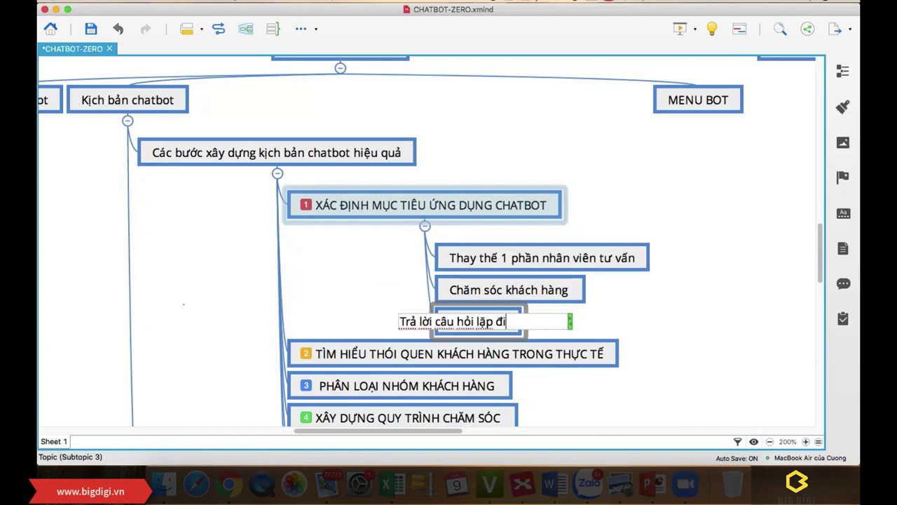
{"action": "type", "text": " lặp lại"}
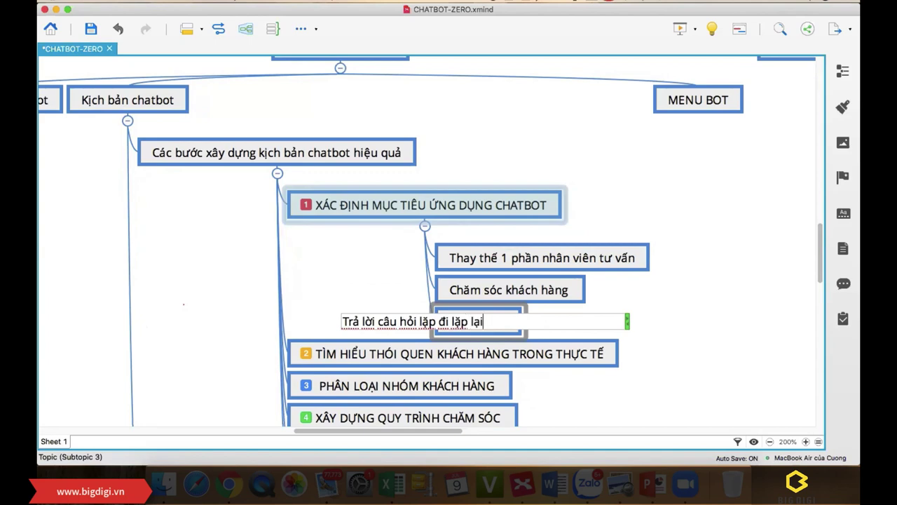
{"action": "key", "text": "Return"}
{"action": "key", "text": "Return"}
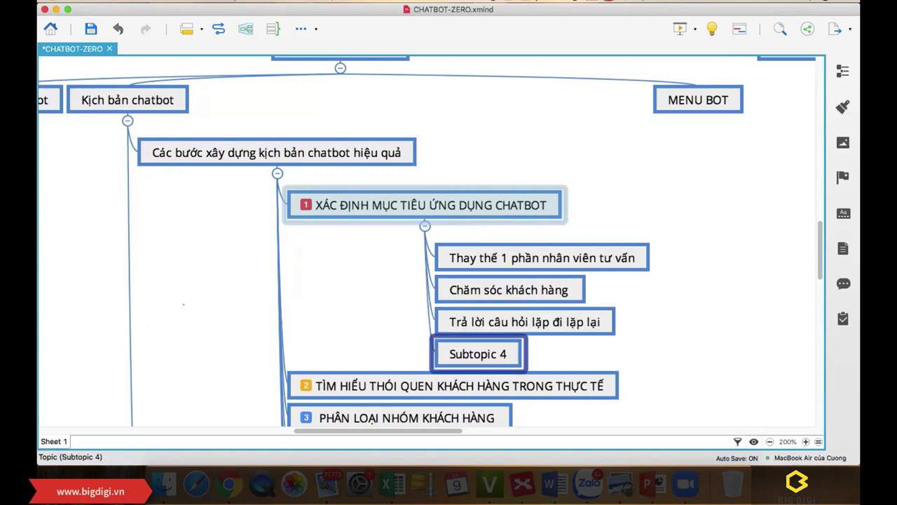
{"action": "type", "text": "Thu "}
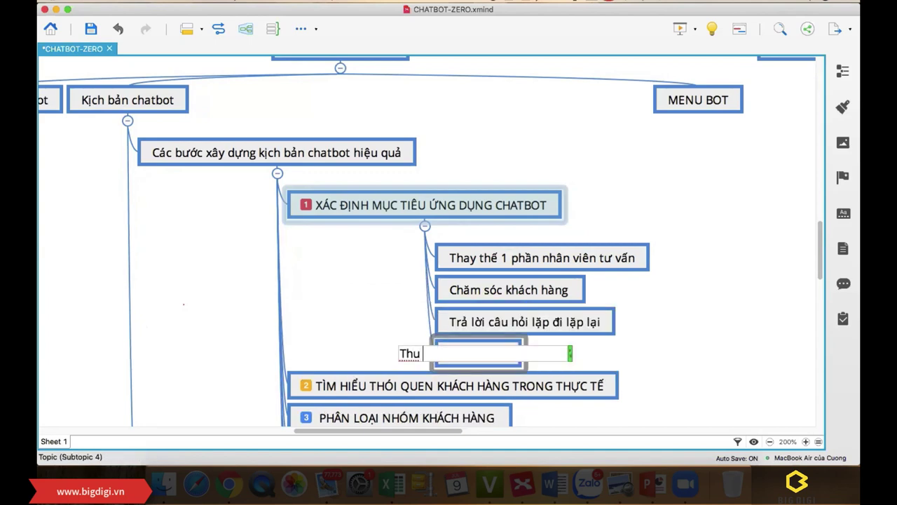
{"action": "type", "text": "hút khách hàng"}
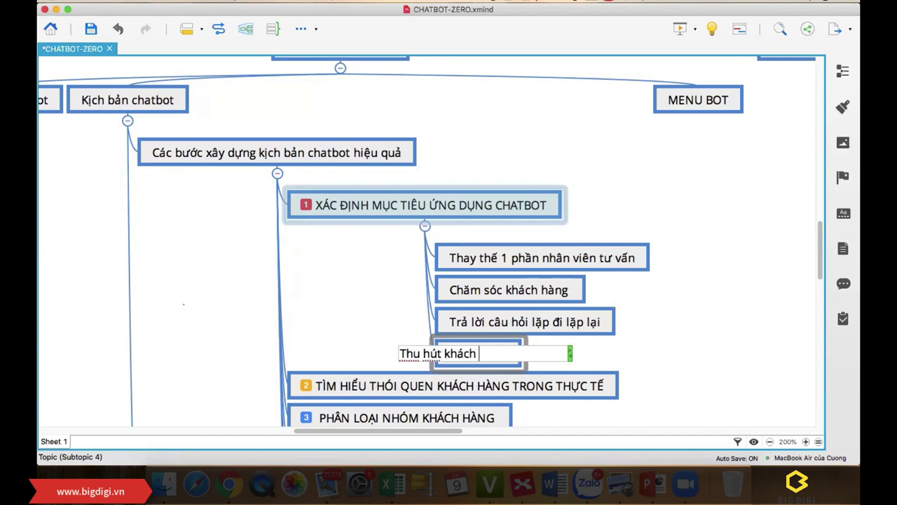
{"action": "key", "text": "Return"}
Step: Add Viral bot and Vòng quay may mắn as children of Thu hút khách hàng
{"action": "key", "text": "Tab"}
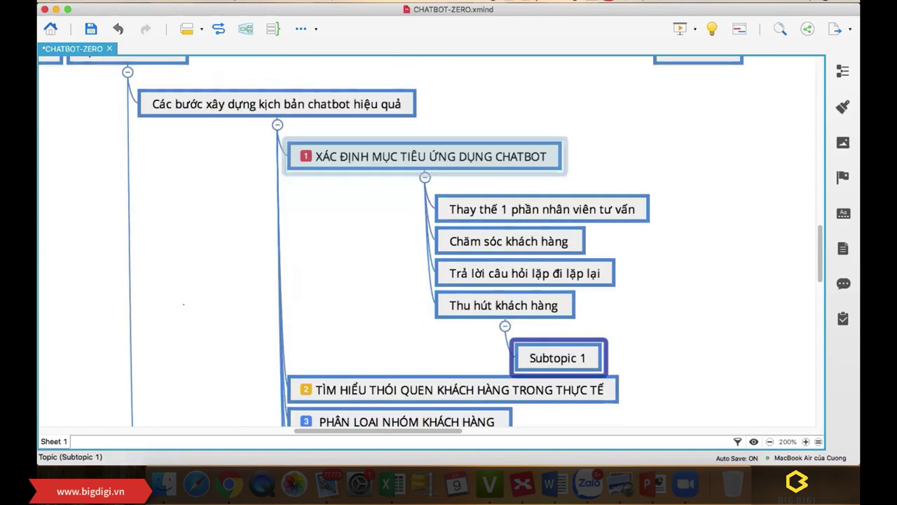
{"action": "type", "text": "Viral bot"}
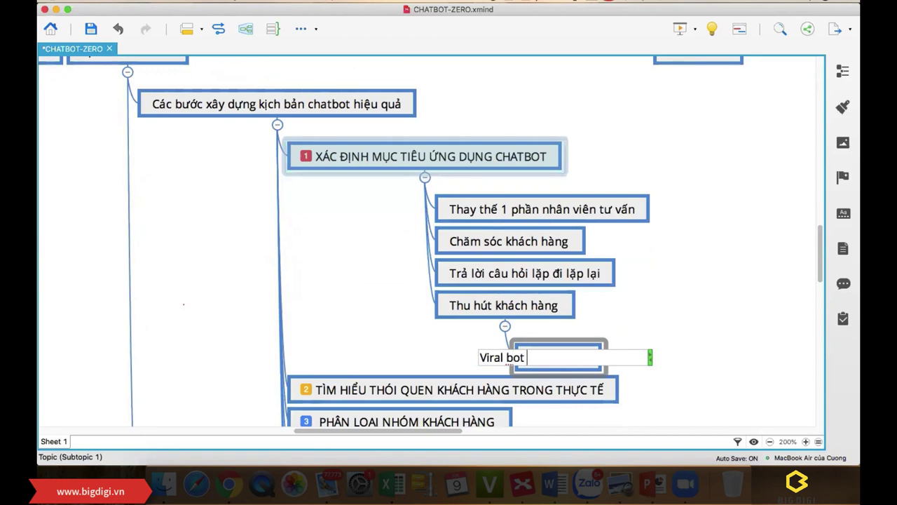
{"action": "key", "text": "Return"}
{"action": "key", "text": "Return"}
{"action": "type", "text": "Vòng"}
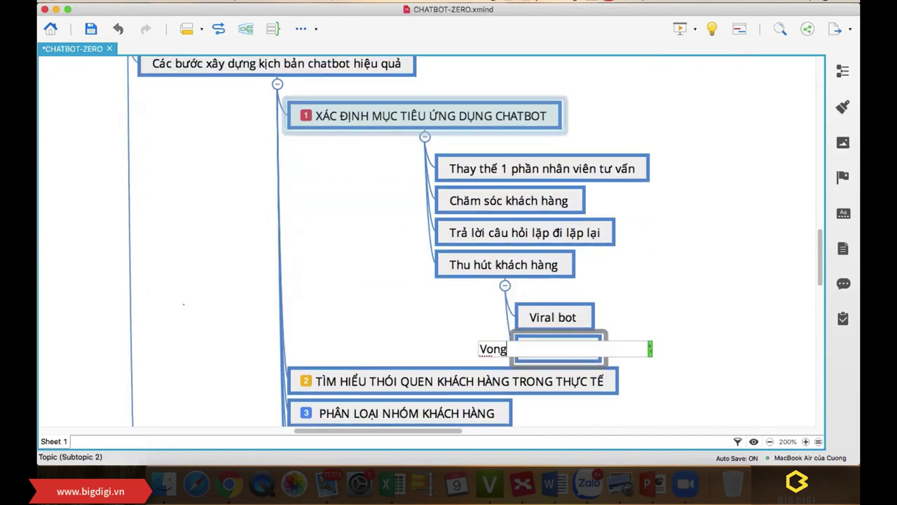
{"action": "type", "text": " quay may mắn"}
{"action": "key", "text": "Return"}
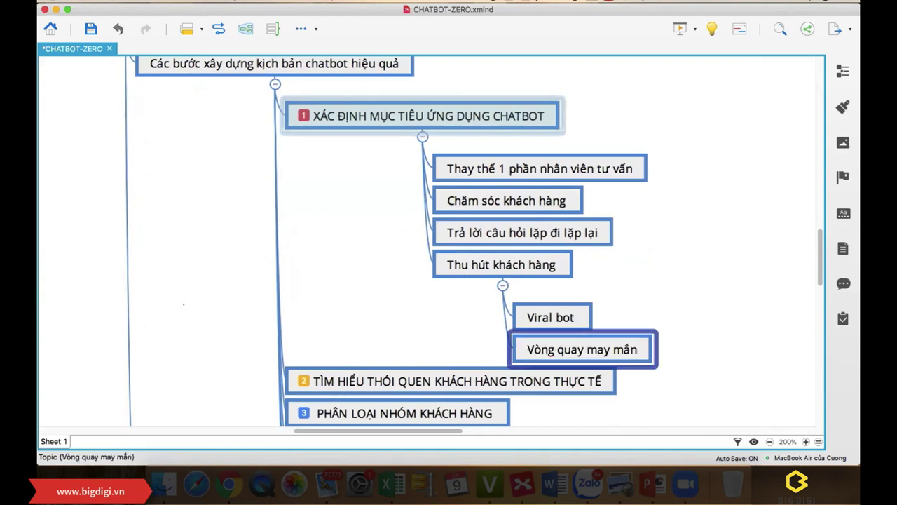
{"action": "left_click", "coordinate": [319, 238]}
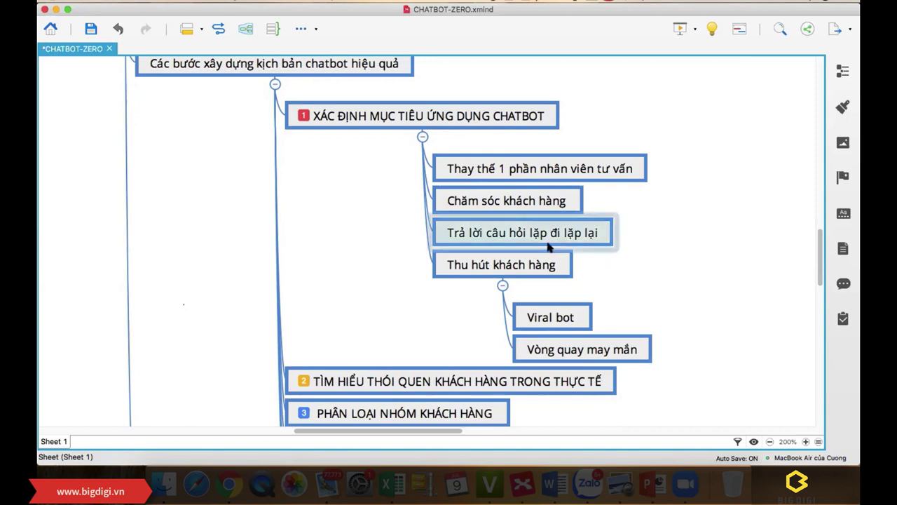
{"action": "left_click", "coordinate": [476, 264]}
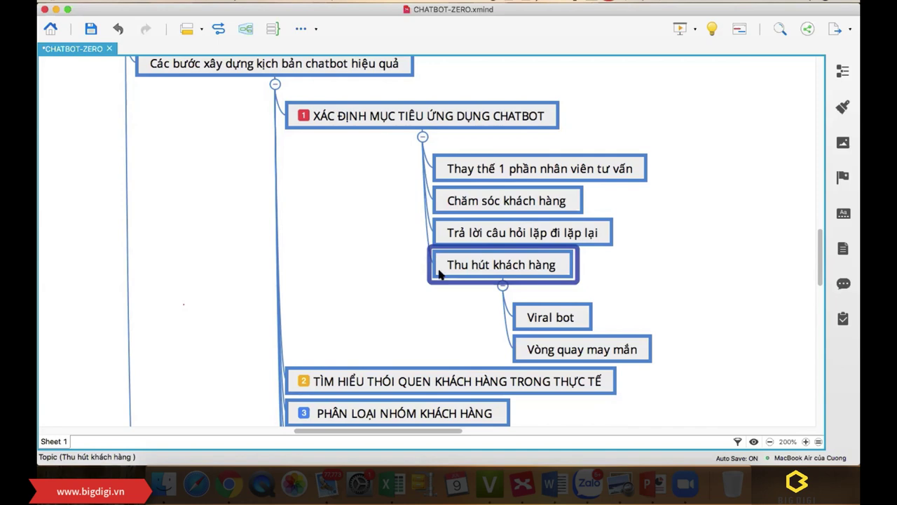
{"action": "left_click", "coordinate": [229, 484]}
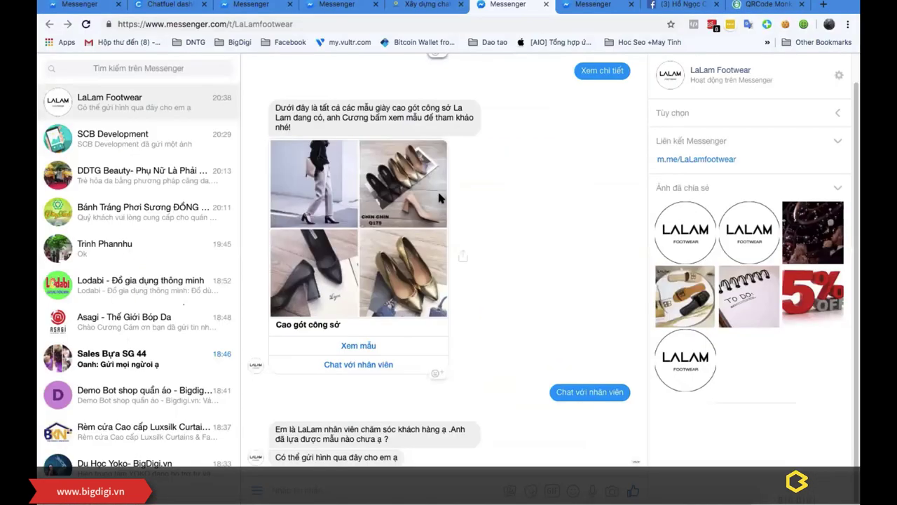
Step: Open the clothing shop chatbot example and view the Áo Thun Polo details
{"action": "left_click", "coordinate": [420, 5]}
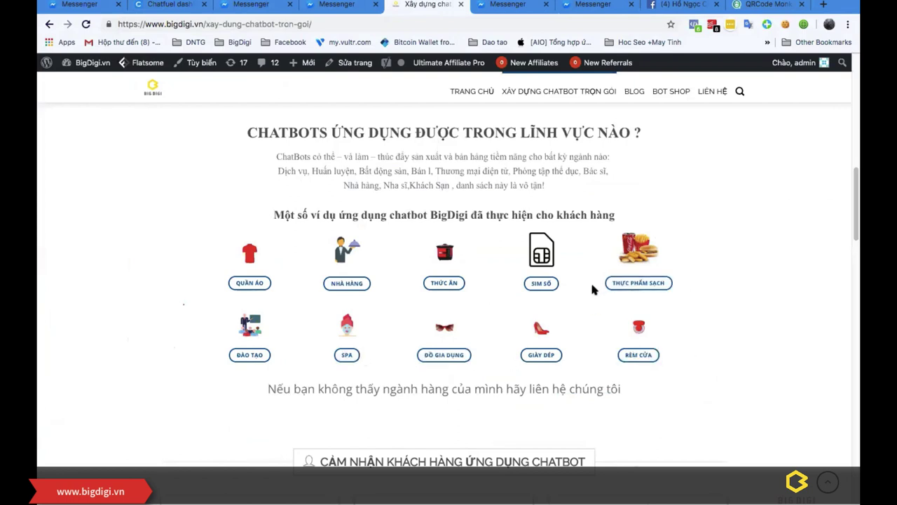
{"action": "left_click", "coordinate": [249, 283]}
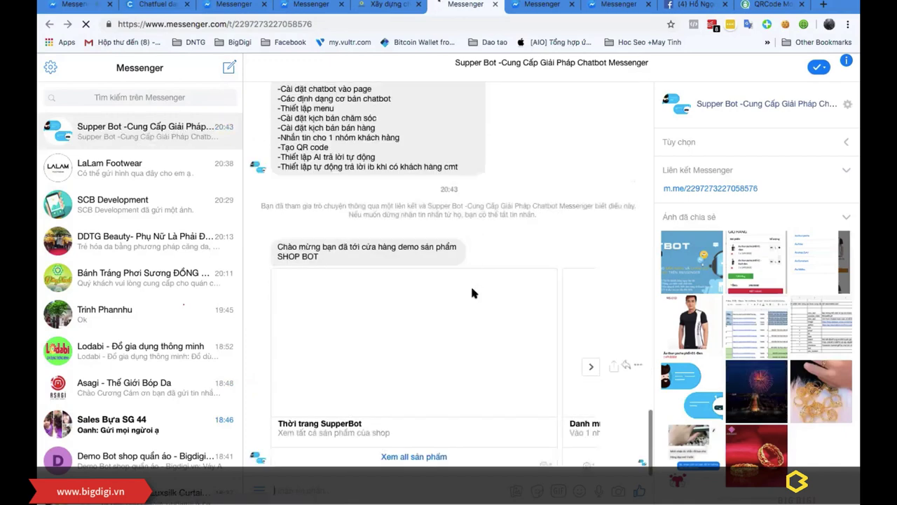
{"action": "left_click", "coordinate": [420, 456]}
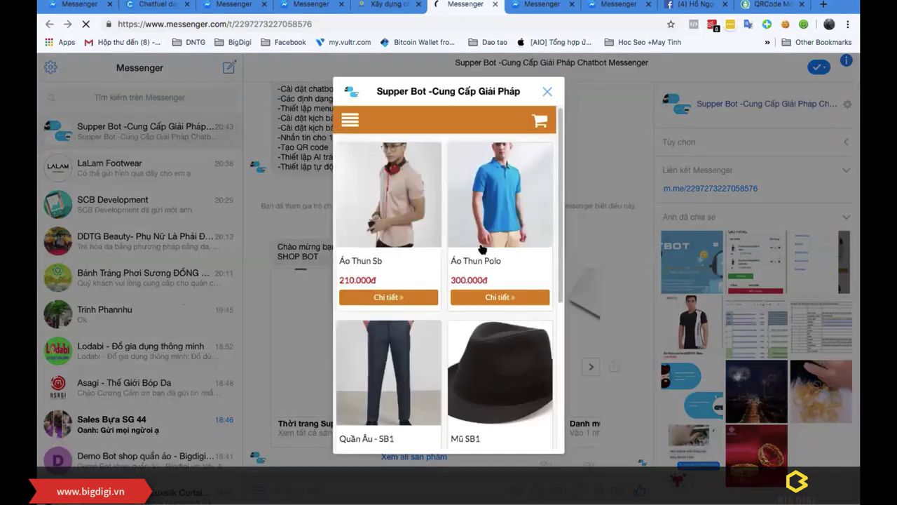
{"action": "scroll", "coordinate": [442, 222], "scroll_direction": "down", "scroll_amount": 5}
{"action": "scroll", "coordinate": [441, 223], "scroll_direction": "up", "scroll_amount": 5}
{"action": "left_click", "coordinate": [500, 297]}
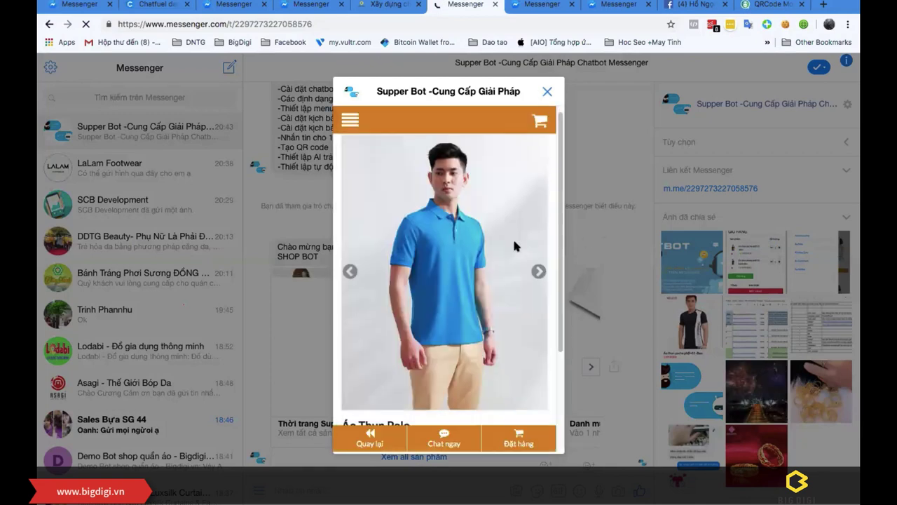
Step: Autofill the customer's name, address and phone number, then place the Áo Thun Polo order
{"action": "scroll", "coordinate": [516, 246], "scroll_direction": "down", "scroll_amount": 3}
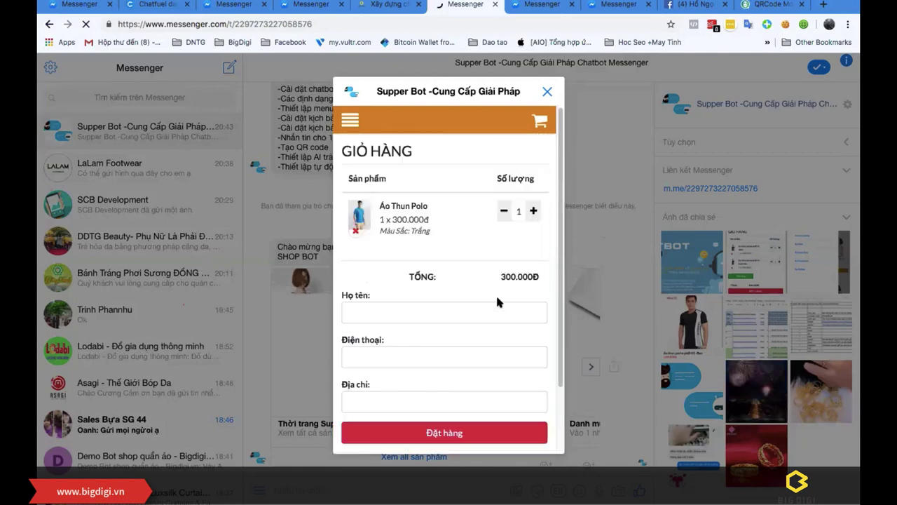
{"action": "scroll", "coordinate": [455, 280], "scroll_direction": "down", "scroll_amount": 2}
{"action": "left_click", "coordinate": [393, 235]}
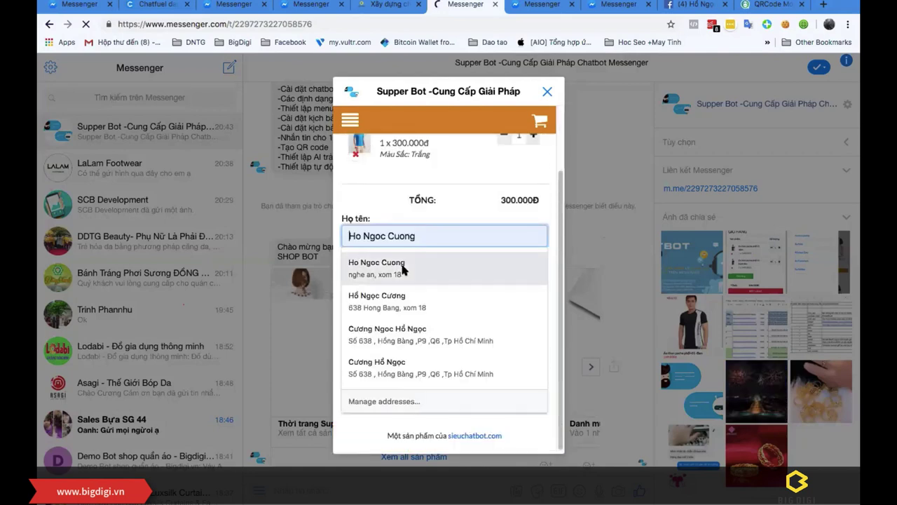
{"action": "left_click", "coordinate": [399, 262]}
{"action": "left_click", "coordinate": [405, 279]}
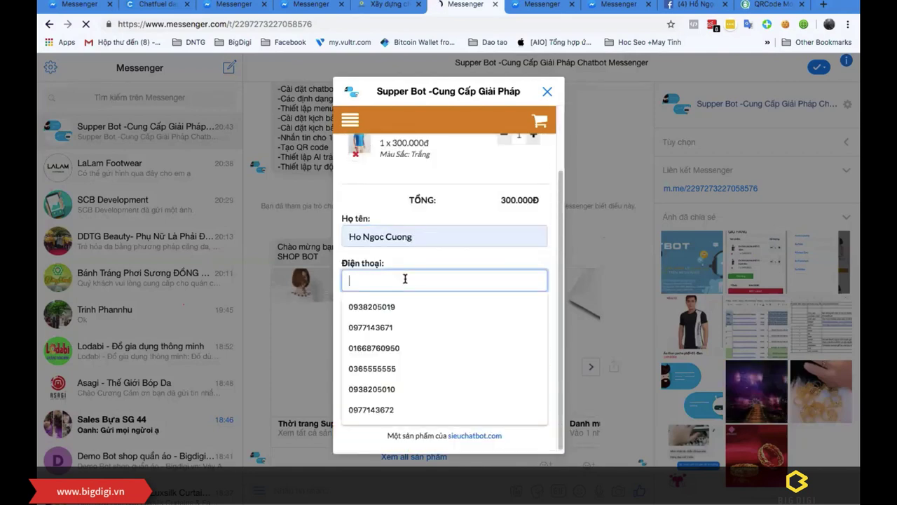
{"action": "left_click", "coordinate": [405, 304]}
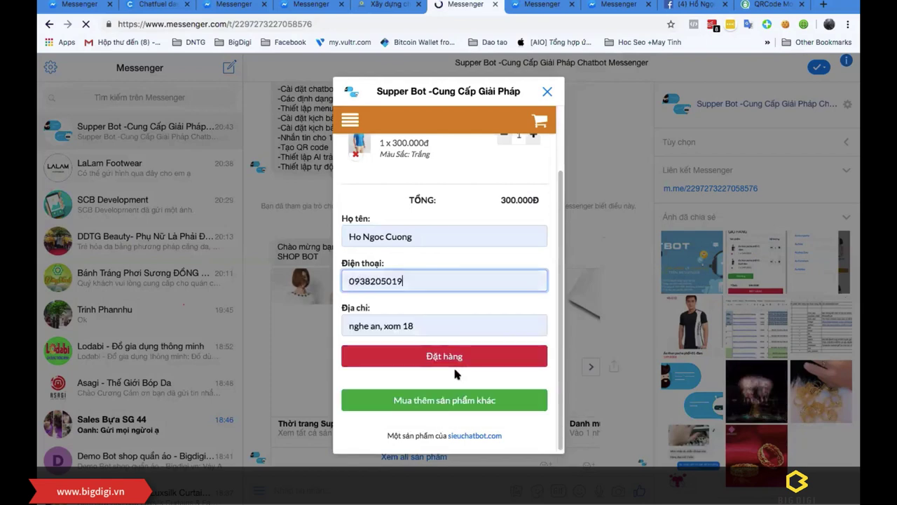
{"action": "left_click", "coordinate": [457, 361]}
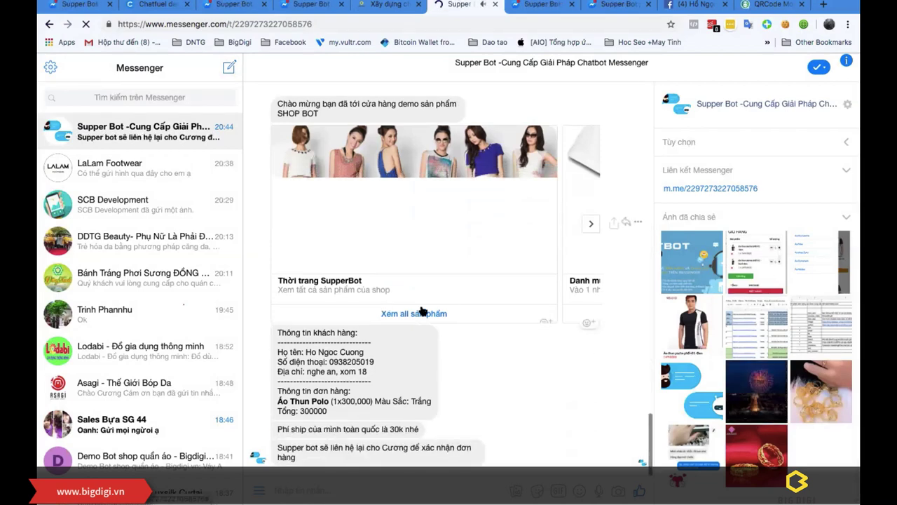
Step: Request a consultation about Áo Thun Sb from the shop's product catalogue
{"action": "left_click", "coordinate": [454, 245]}
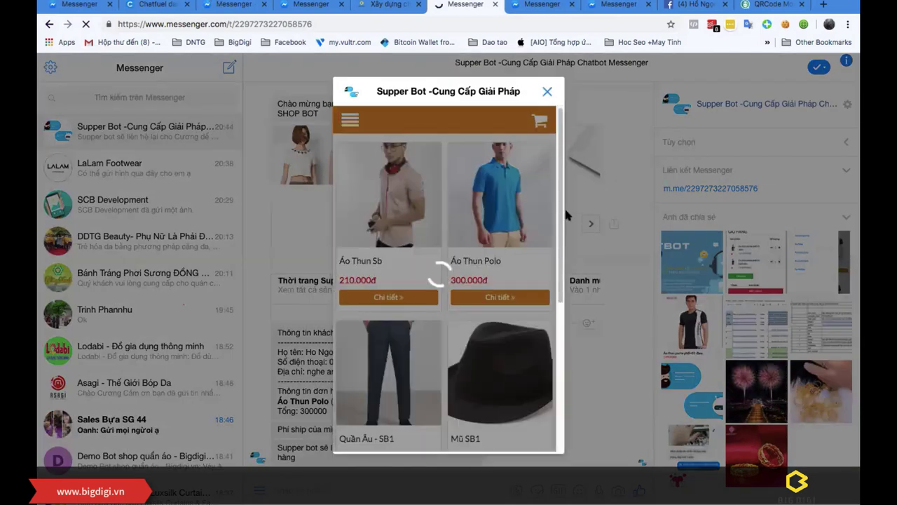
{"action": "scroll", "coordinate": [472, 224], "scroll_direction": "down", "scroll_amount": 3}
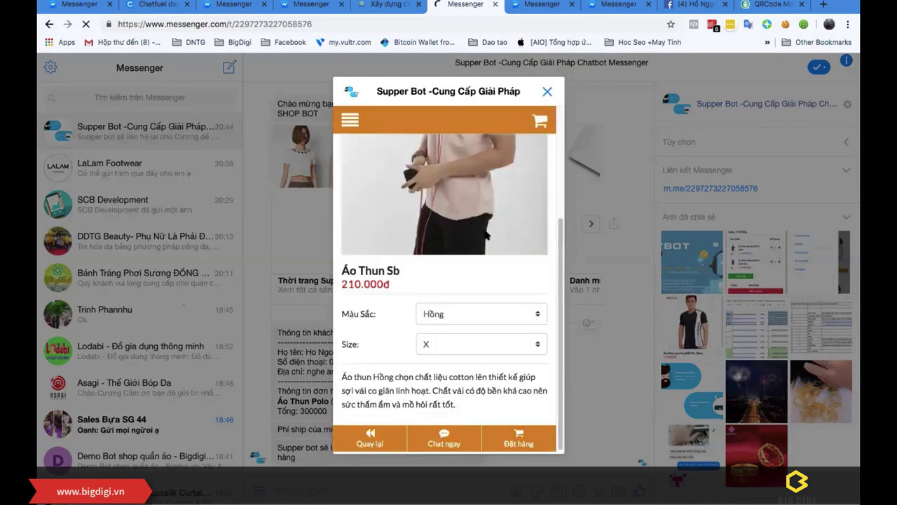
{"action": "left_click", "coordinate": [444, 434]}
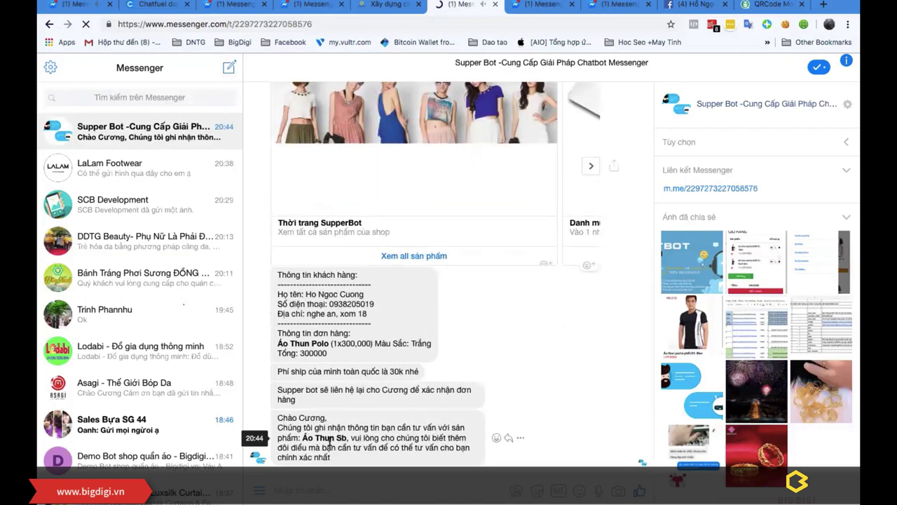
Step: Request a consultation about Quần Âu - SB1 from all products, then return to XMind
{"action": "left_click", "coordinate": [415, 256]}
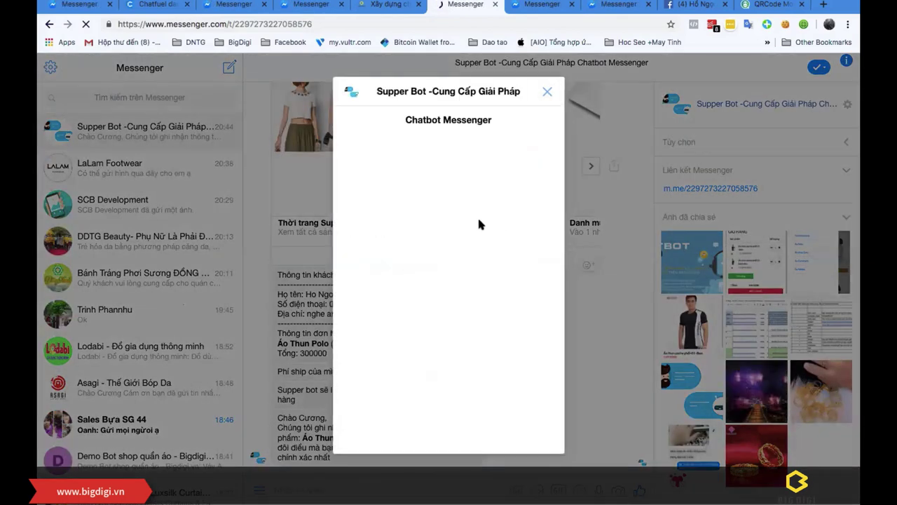
{"action": "scroll", "coordinate": [435, 225], "scroll_direction": "down", "scroll_amount": 5}
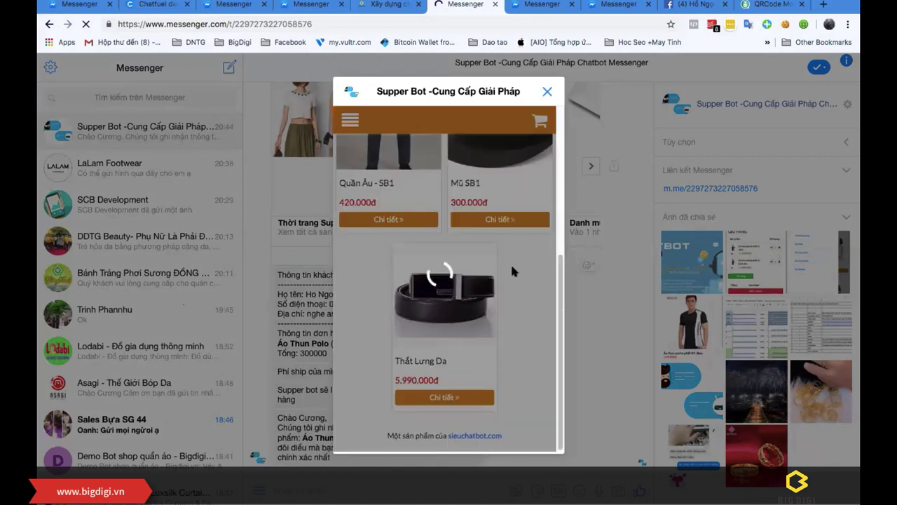
{"action": "scroll", "coordinate": [449, 392], "scroll_direction": "down", "scroll_amount": 3}
{"action": "left_click", "coordinate": [447, 435]}
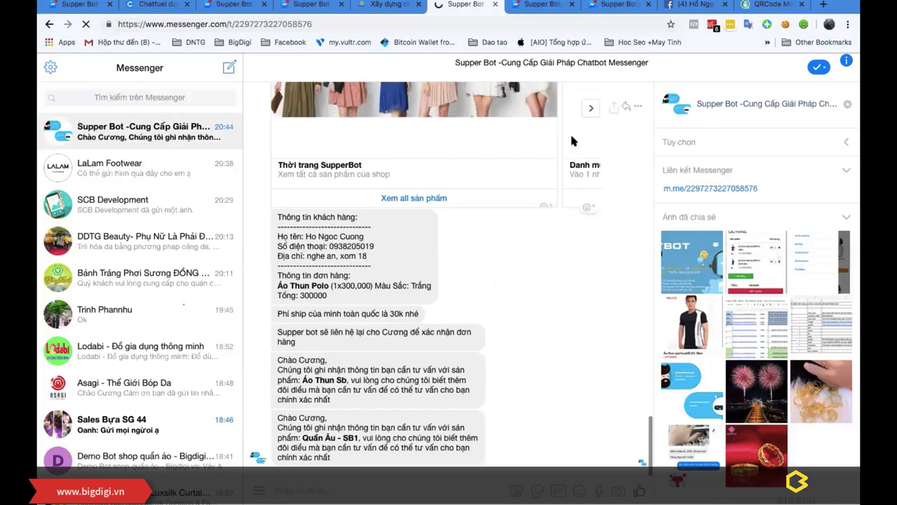
{"action": "key", "text": "ctrl+Up"}
{"action": "left_click", "coordinate": [682, 167]}
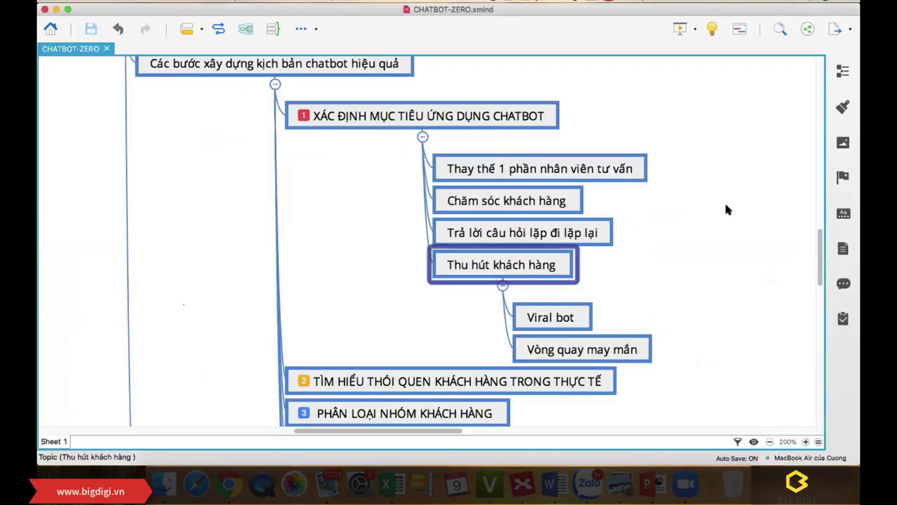
Step: Deselect Thu hút khách hàng and collapse step 1's four subtopics
{"action": "left_click", "coordinate": [355, 257]}
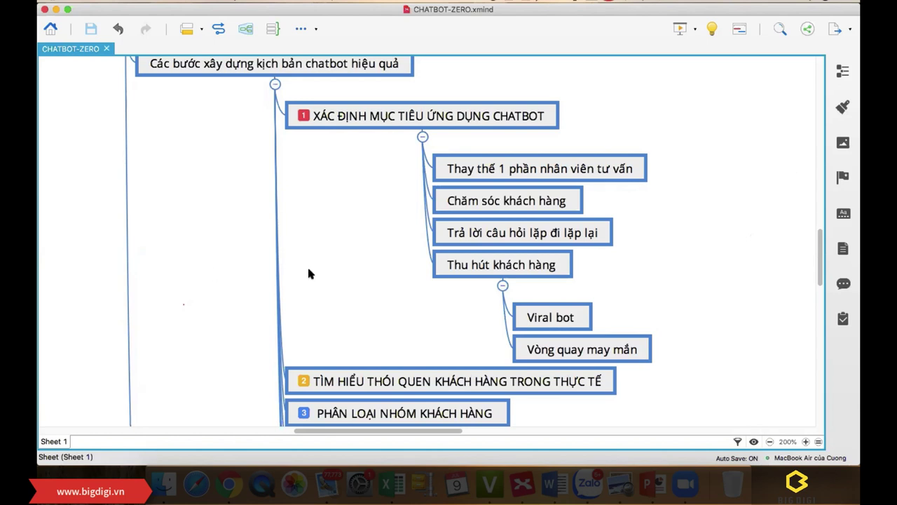
{"action": "left_click", "coordinate": [422, 136]}
Step: Give step 2 the subtopics 'Hỏi câu gì' and 'Chăm sóc họ ntn', then minimize XMind
{"action": "left_click", "coordinate": [565, 162]}
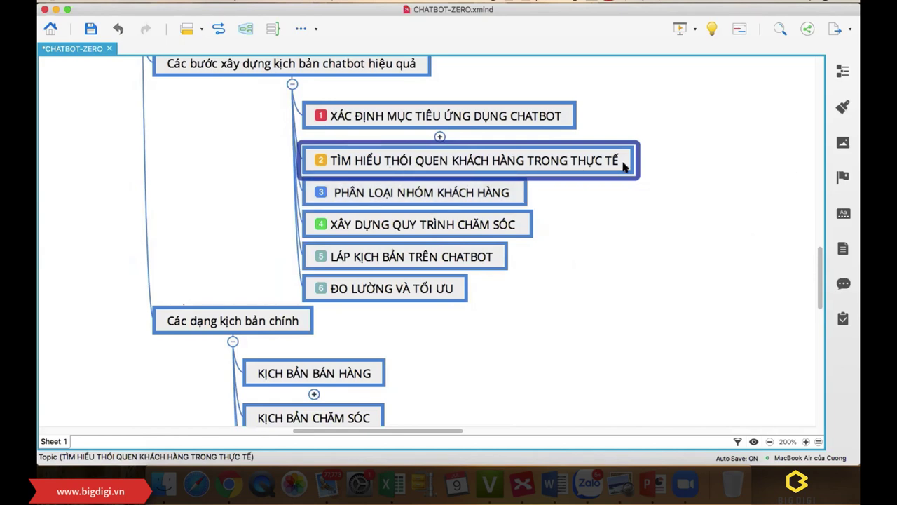
{"action": "key", "text": "Tab"}
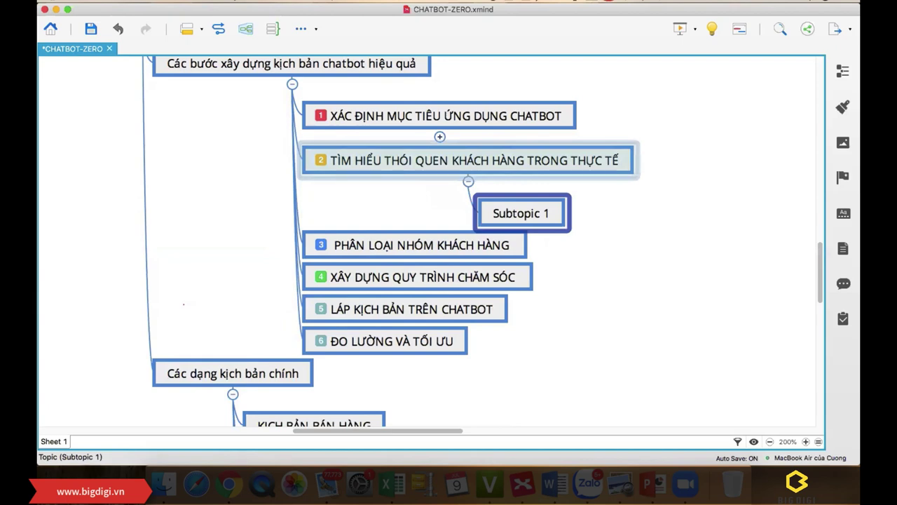
{"action": "type", "text": "Hỏi câu gì"}
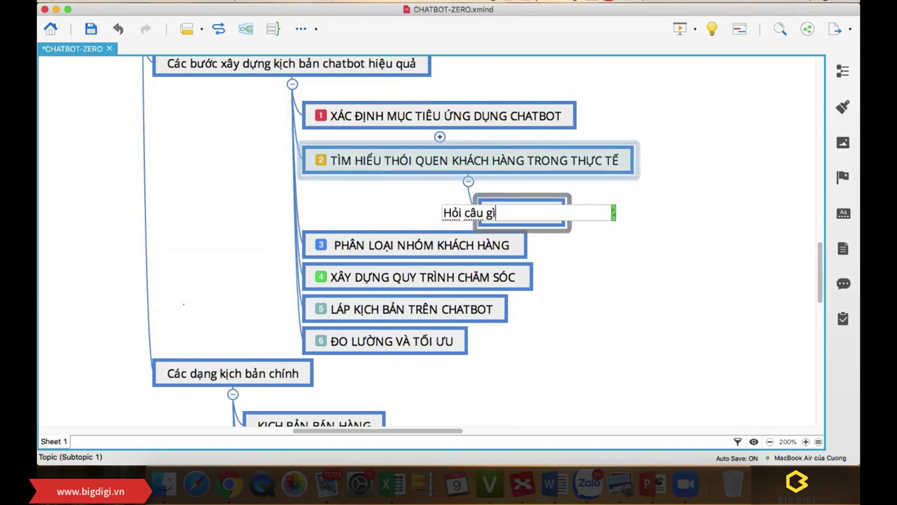
{"action": "key", "text": "Return"}
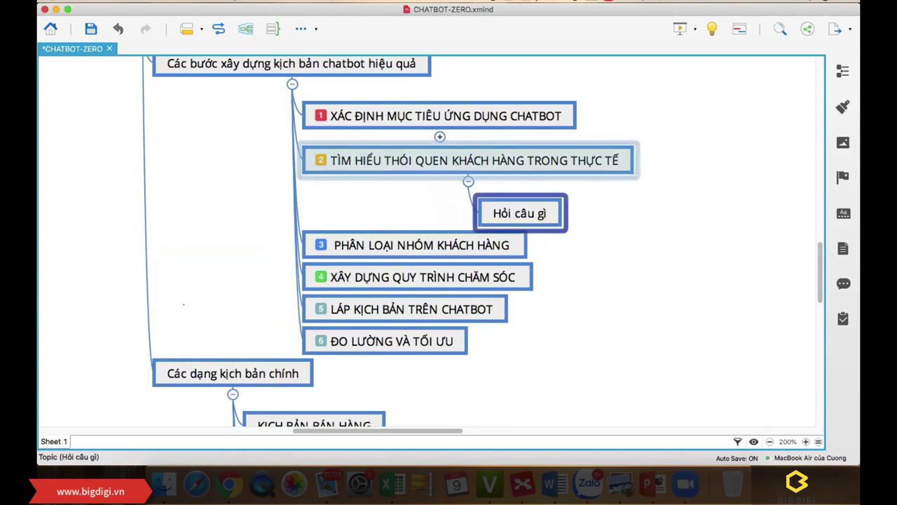
{"action": "key", "text": "Return"}
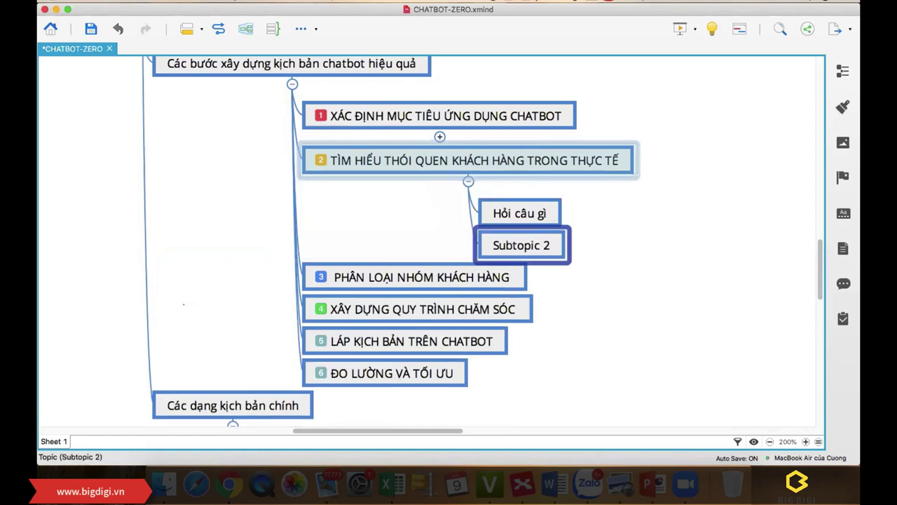
{"action": "type", "text": "Chăm sóc j"}
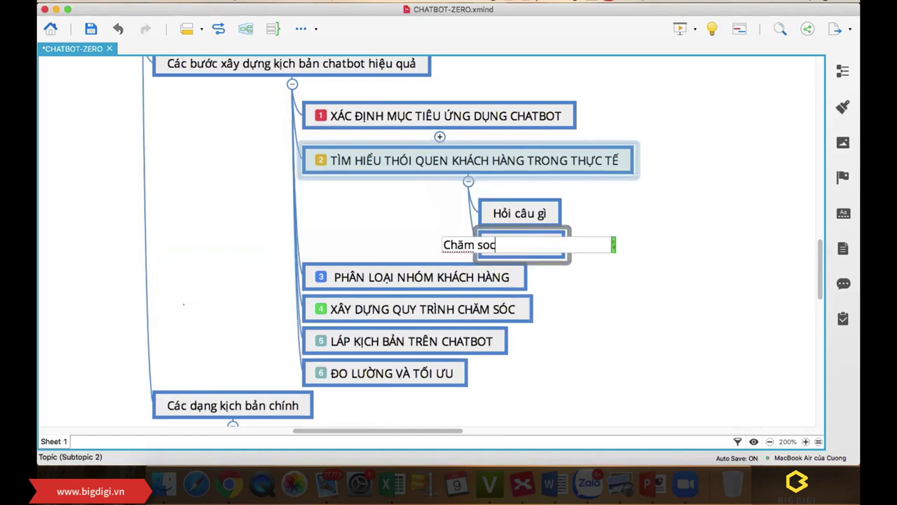
{"action": "type", "text": "o"}
{"action": "key", "text": "BackSpace"}
{"action": "key", "text": "BackSpace"}
{"action": "type", "text": "jo"}
{"action": "key", "text": "BackSpace"}
{"action": "key", "text": "BackSpace"}
{"action": "type", "text": "họ ntn"}
{"action": "key", "text": "Return"}
{"action": "left_click", "coordinate": [623, 210]}
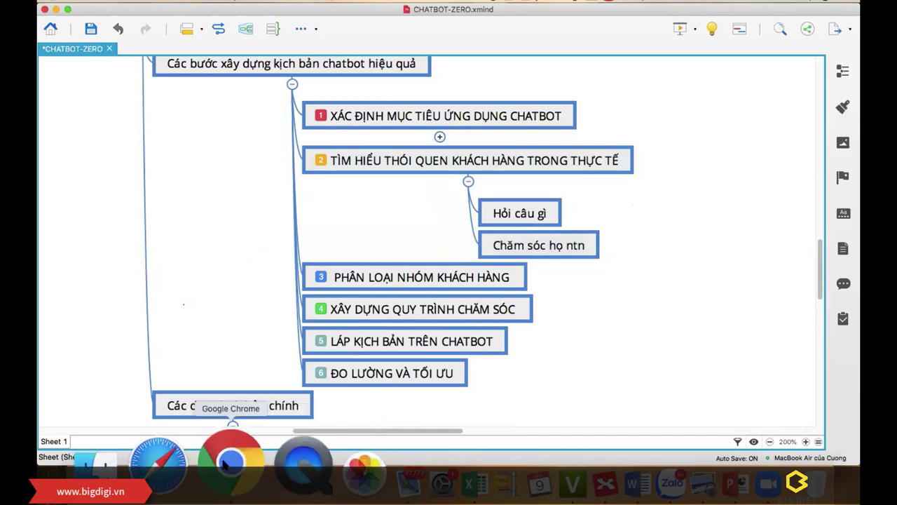
{"action": "left_click", "coordinate": [56, 9]}
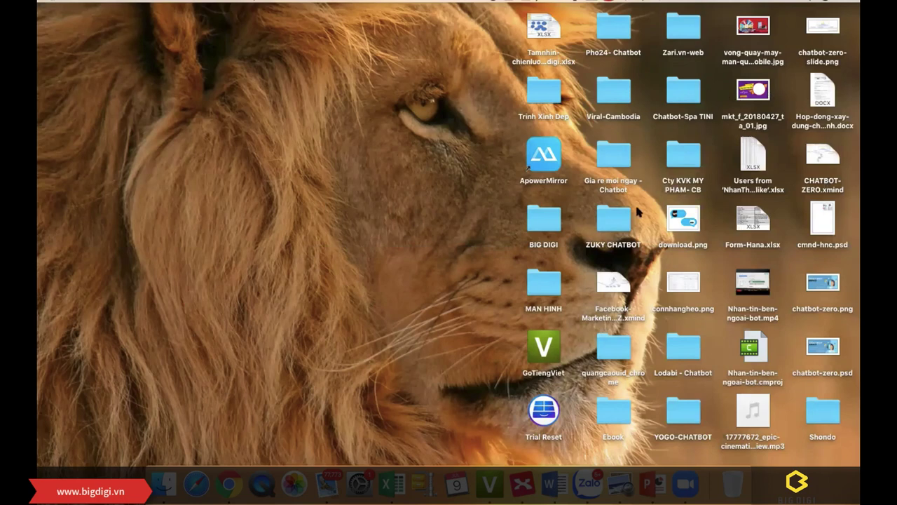
Step: Open Thong-tin-shop-trien-khai-chatboT-zuky-16-5.xlsx from the desktop's ZUKY CHATBOT folder in Excel
{"action": "left_click", "coordinate": [618, 223]}
{"action": "double_click", "coordinate": [619, 223]}
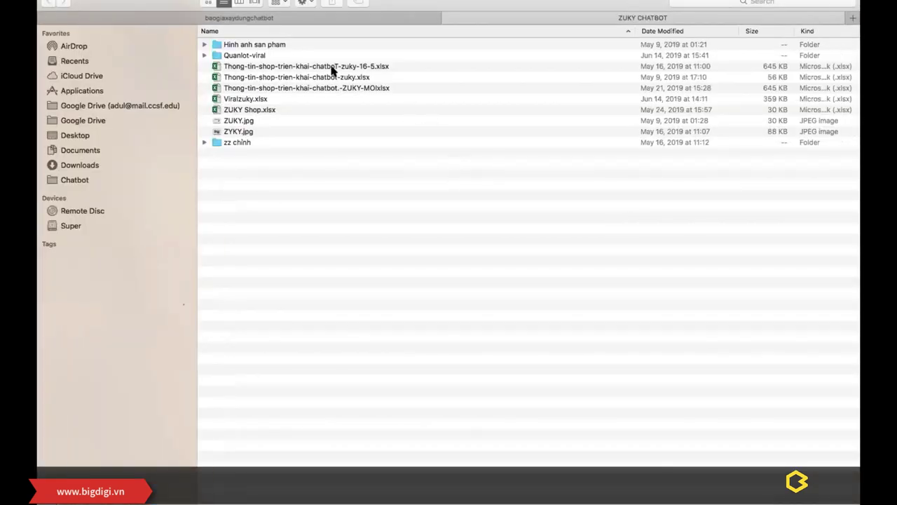
{"action": "left_click", "coordinate": [332, 67]}
{"action": "double_click", "coordinate": [332, 67]}
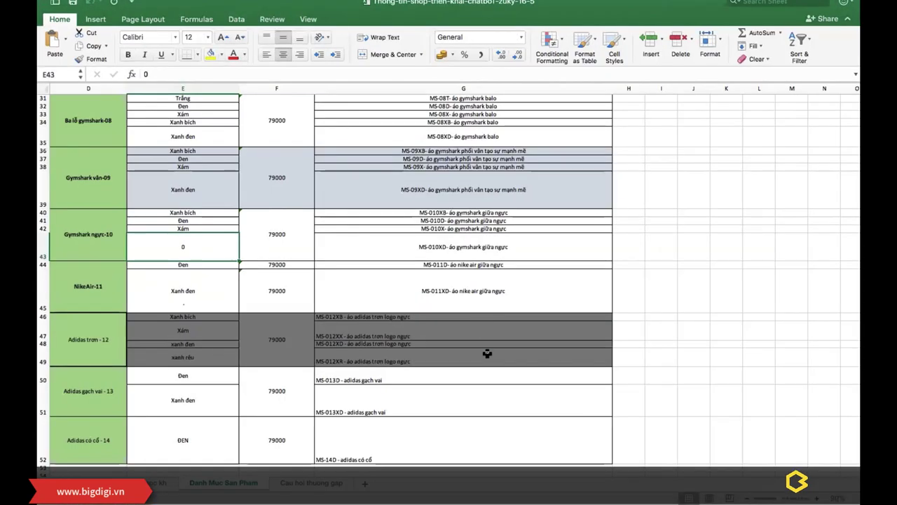
Step: On the Cau hoi thuong gap sheet, review the greeting, address, shipping, payment, promotion and price questions (B3–B8)
{"action": "left_click", "coordinate": [305, 482]}
{"action": "scroll", "coordinate": [263, 328], "scroll_direction": "up", "scroll_amount": 5}
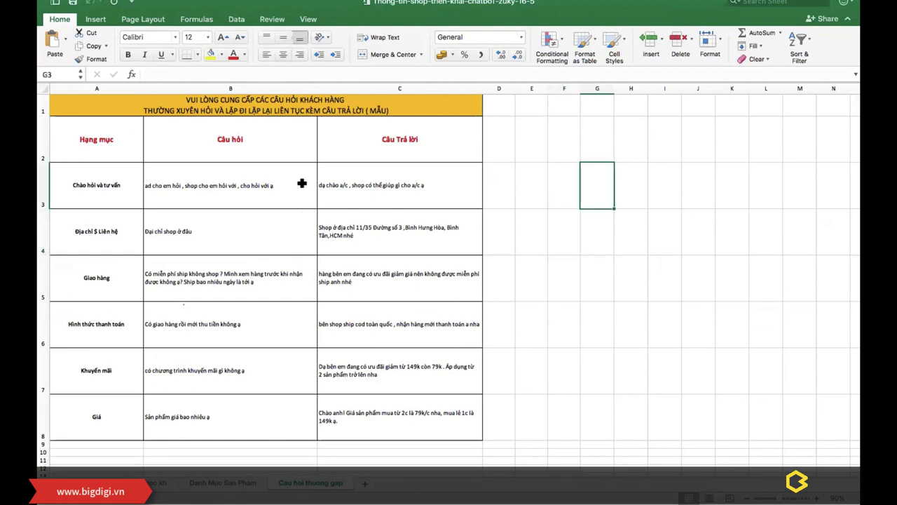
{"action": "left_click", "coordinate": [210, 216]}
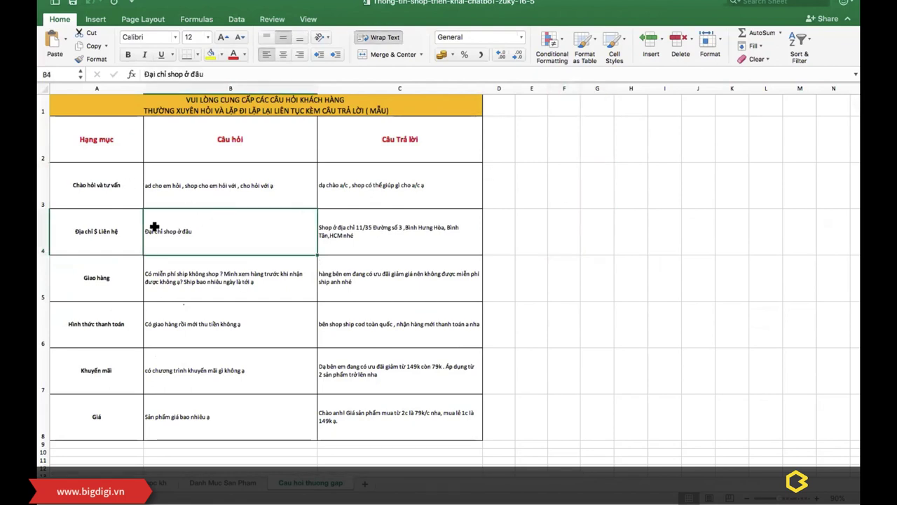
{"action": "left_click", "coordinate": [199, 166]}
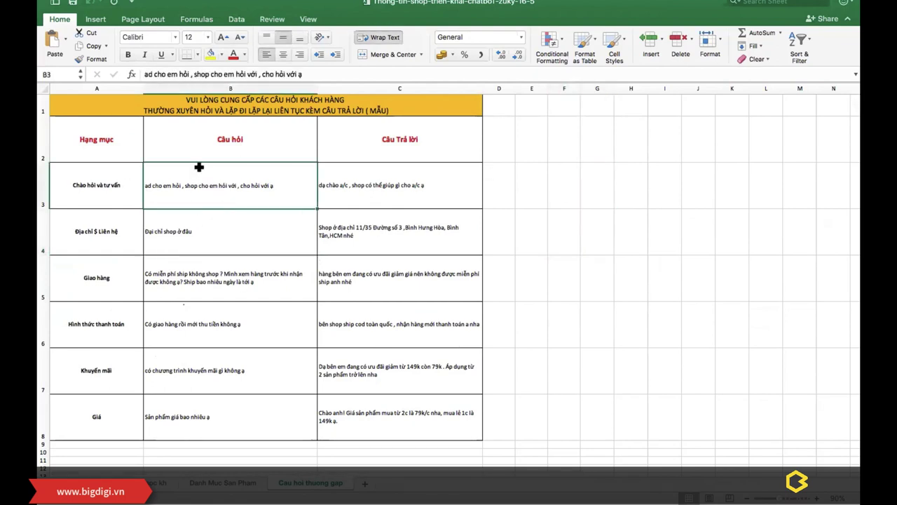
{"action": "left_click", "coordinate": [183, 248]}
{"action": "left_click", "coordinate": [189, 270]}
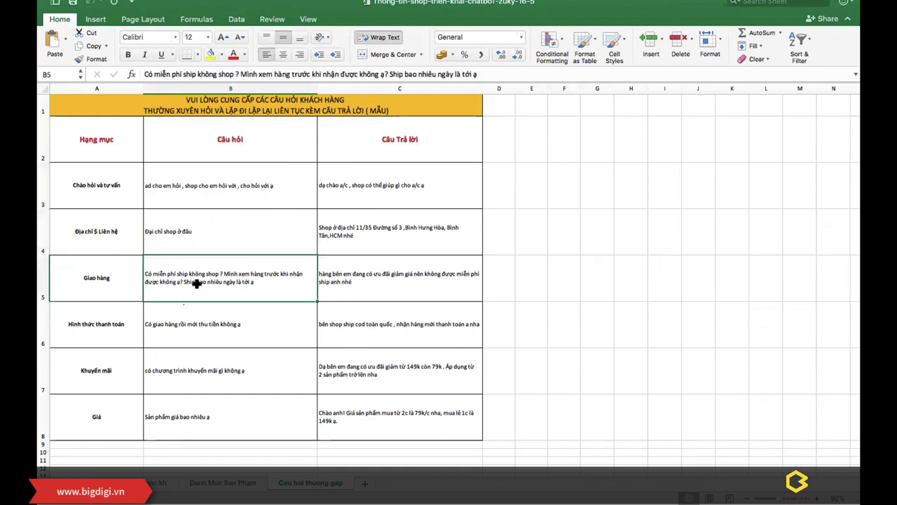
{"action": "left_click", "coordinate": [189, 319]}
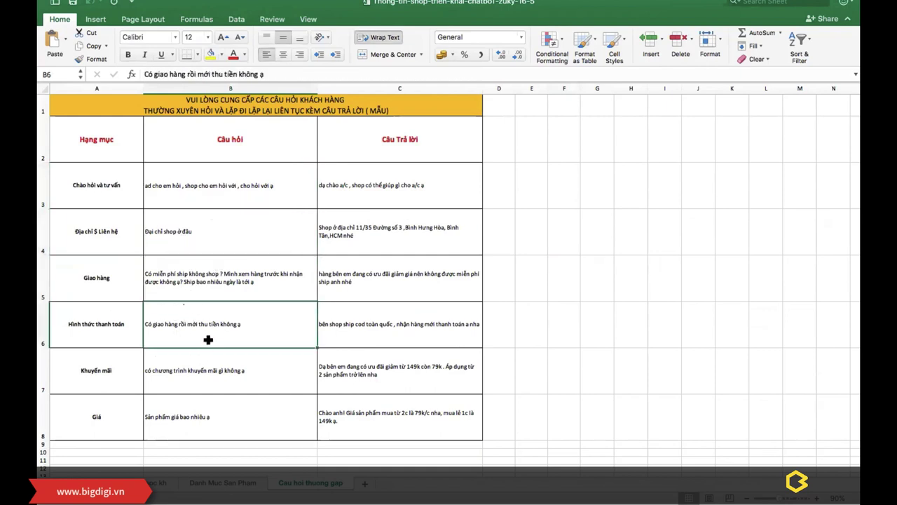
{"action": "left_click", "coordinate": [229, 372]}
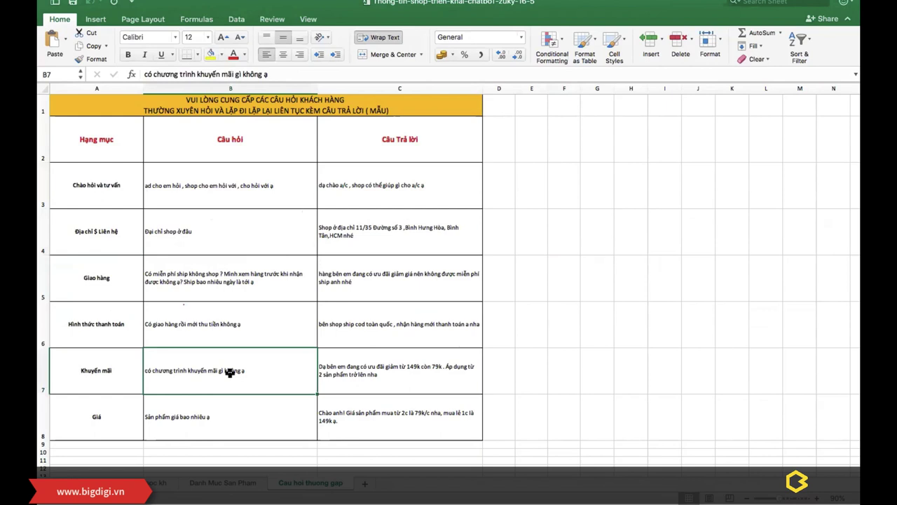
{"action": "left_click", "coordinate": [201, 417]}
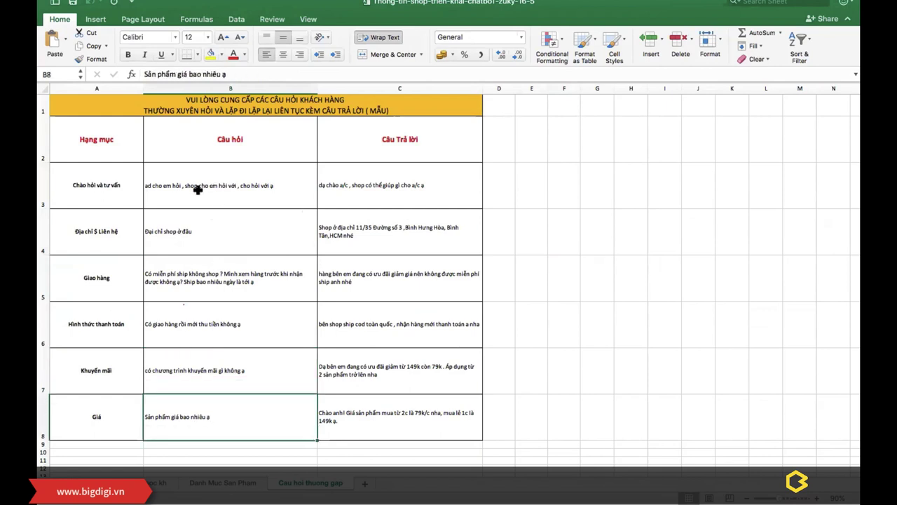
Step: Highlight the categories and questions in A3:B8, then show all open windows
{"action": "left_click", "coordinate": [184, 232]}
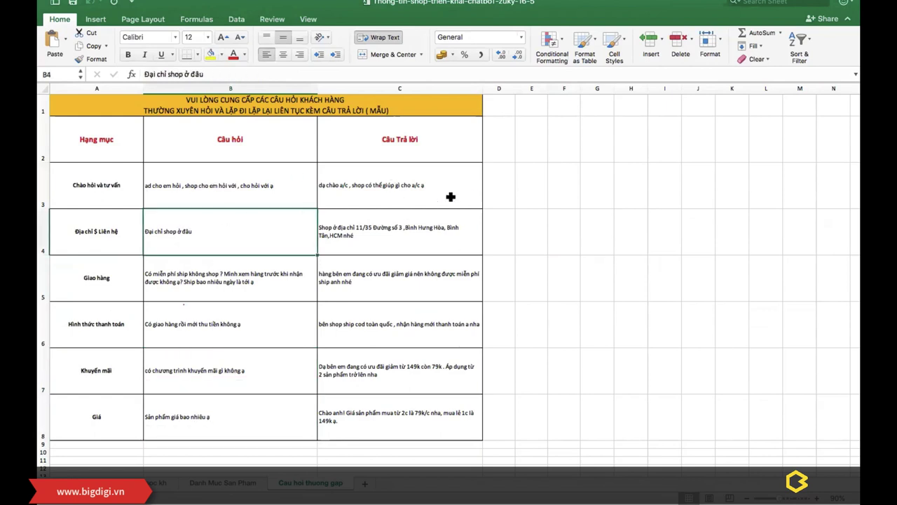
{"action": "left_click", "coordinate": [219, 180]}
{"action": "left_click_drag", "start_coordinate": [110, 183], "coordinate": [250, 414]}
{"action": "left_click", "coordinate": [177, 192]}
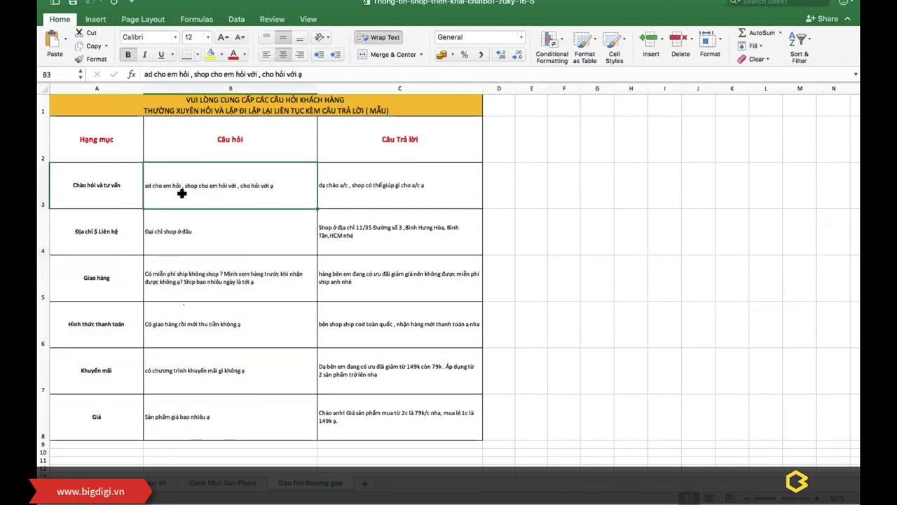
{"action": "key", "text": "ctrl+Up"}
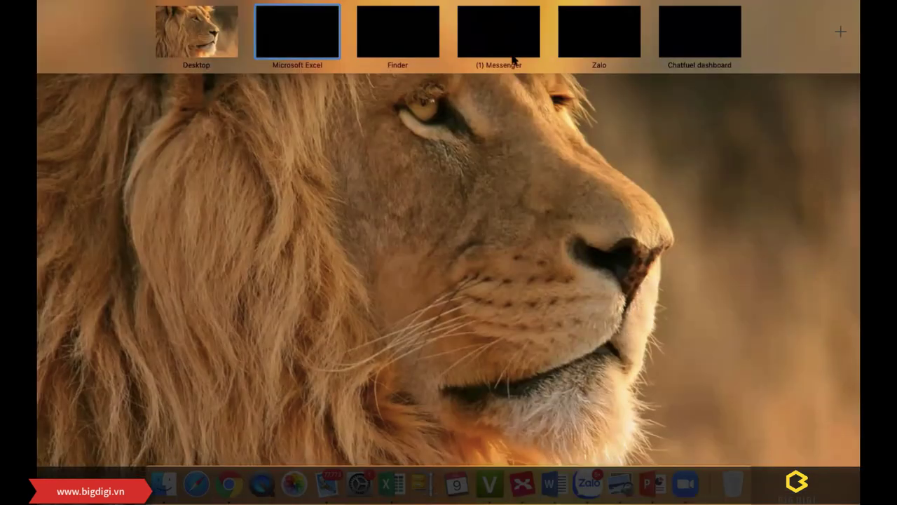
Step: Extend the Hỏi câu gì topic so it reads 'Hỏi câu gì lặp đi lặp lại'
{"action": "left_click", "coordinate": [527, 482]}
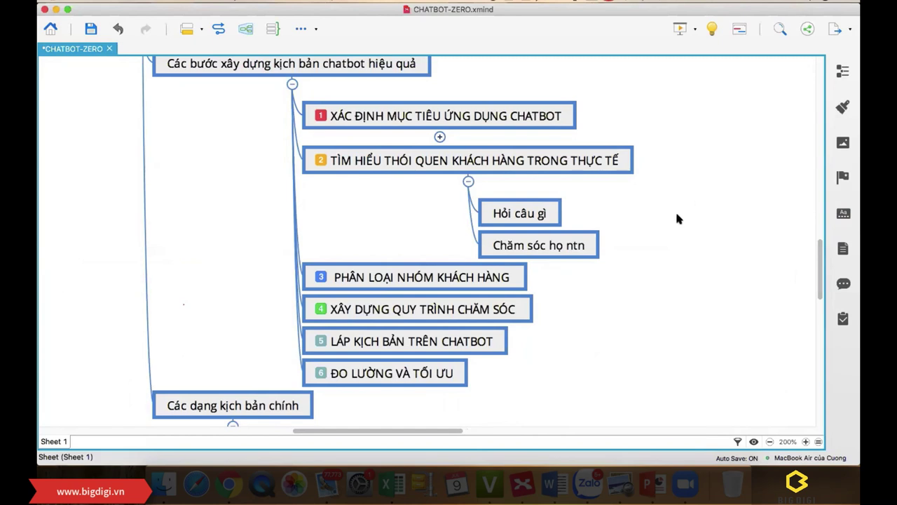
{"action": "double_click", "coordinate": [554, 213]}
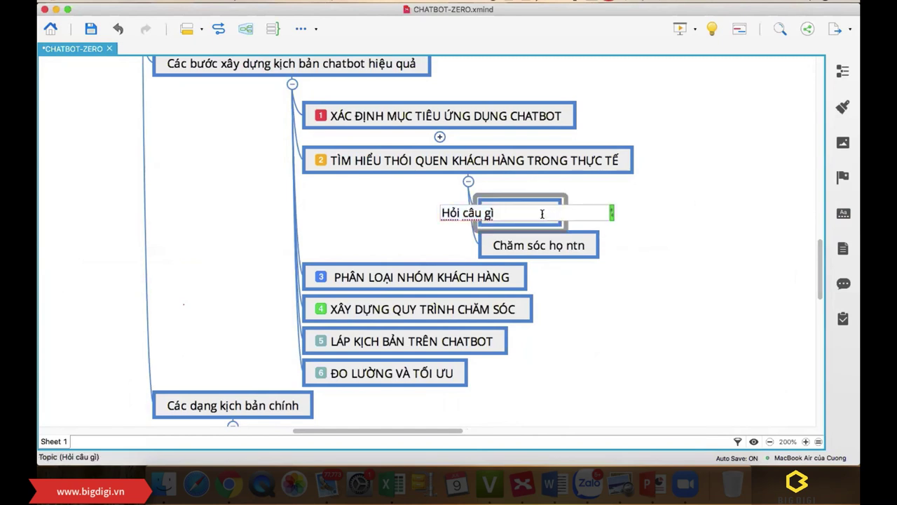
{"action": "type", "text": "lặp đi lặp lại"}
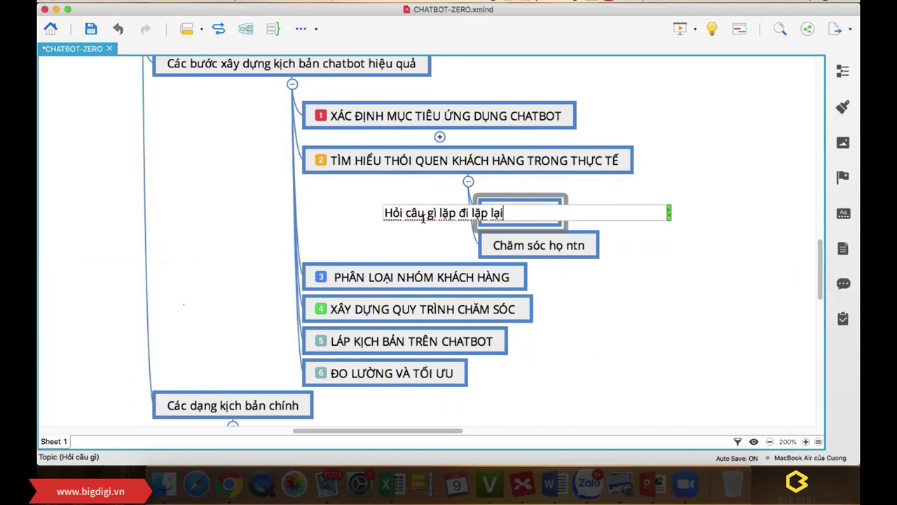
{"action": "left_click", "coordinate": [612, 306]}
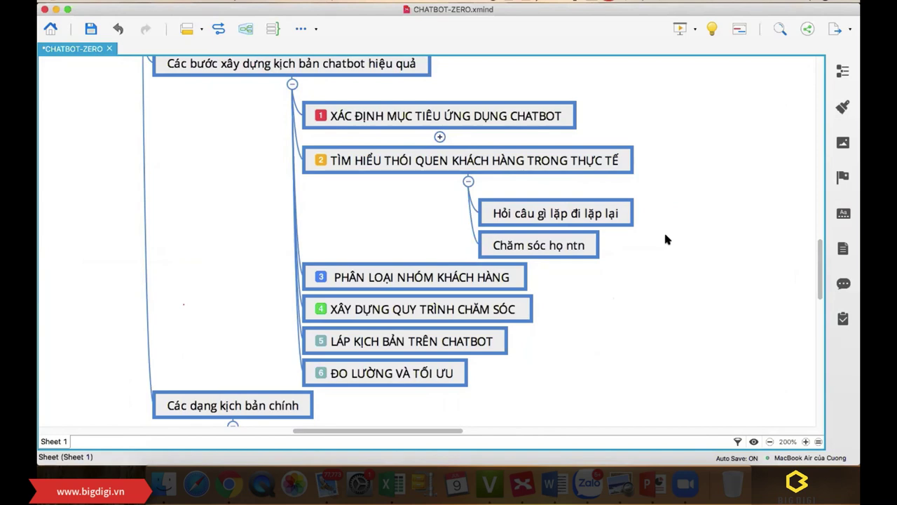
{"action": "left_click", "coordinate": [539, 246]}
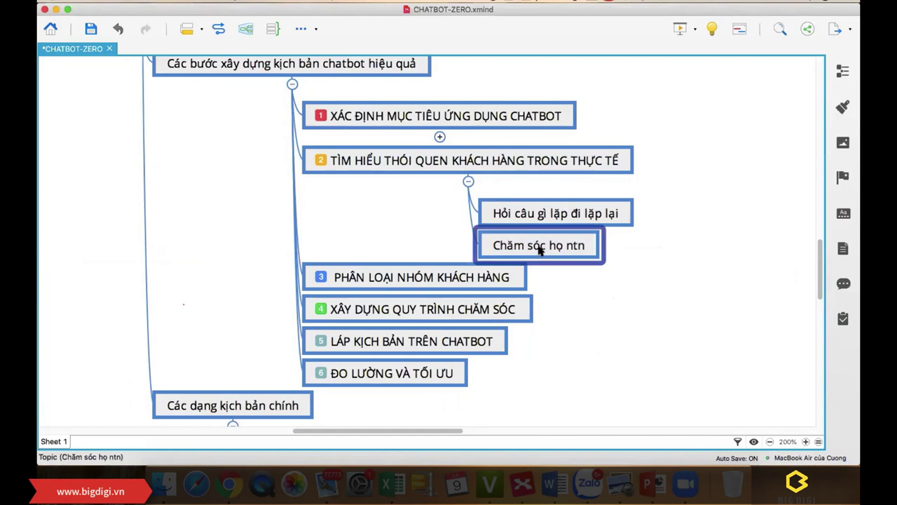
Step: Add a sibling topic 'Quy trình bán hàng ra sao' below Chăm sóc họ ntn
{"action": "key", "text": "Return"}
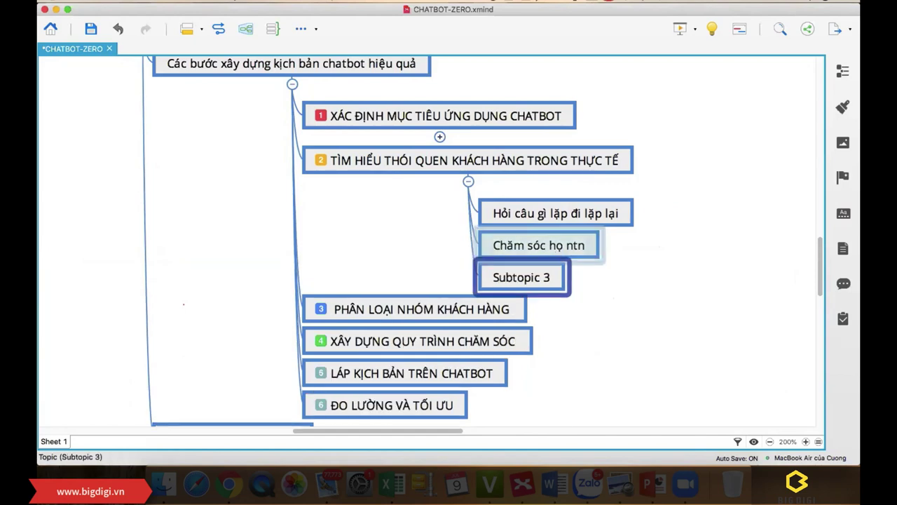
{"action": "type", "text": "Quy t"}
{"action": "type", "text": "rình bán han"}
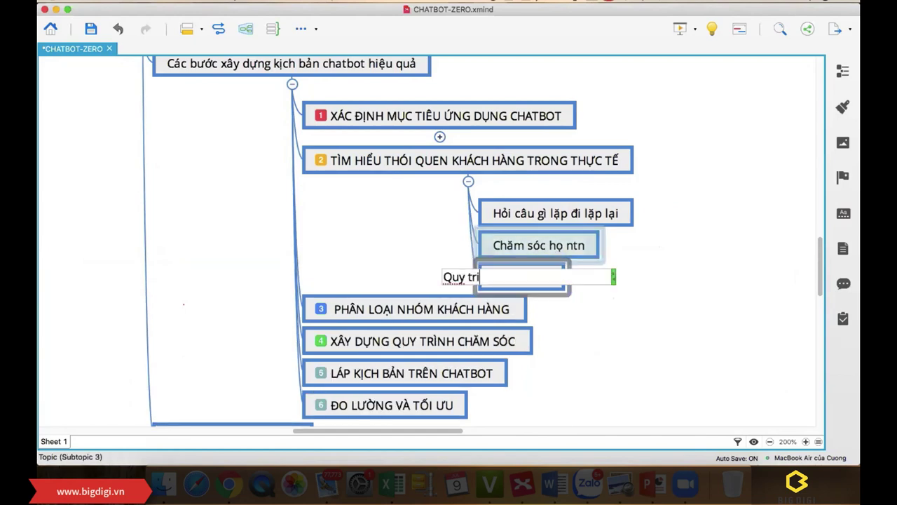
{"action": "type", "text": "g ra sao"}
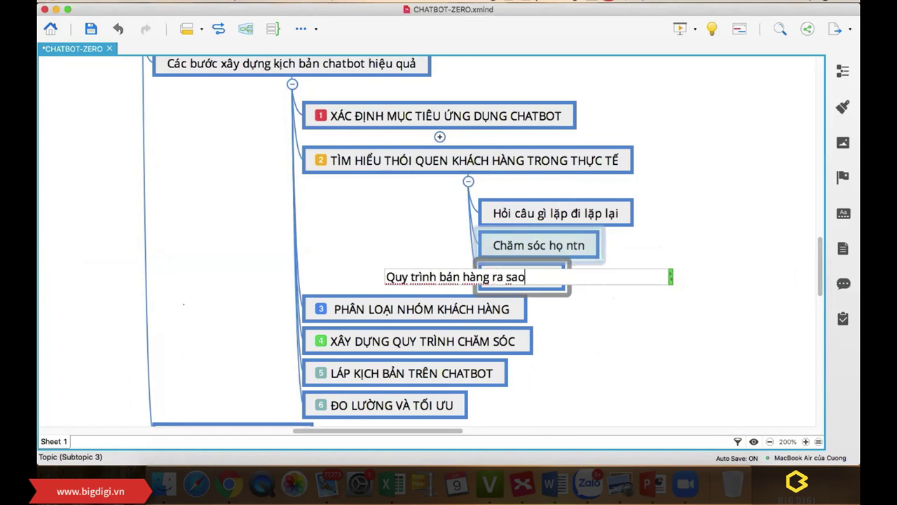
{"action": "key", "text": "Return"}
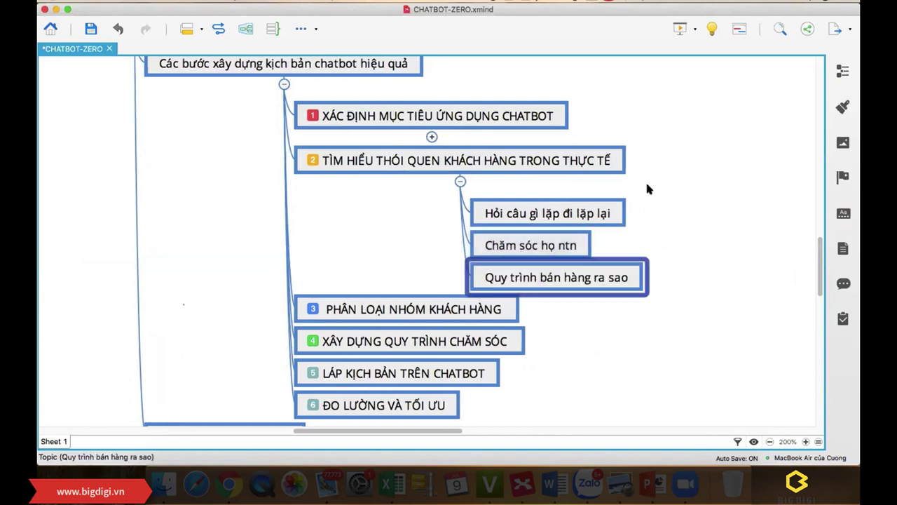
{"action": "left_click", "coordinate": [672, 177]}
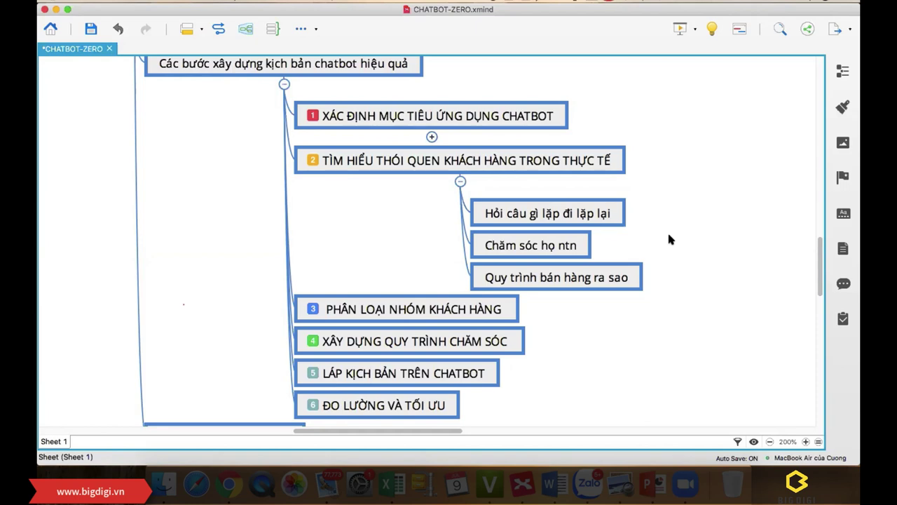
Step: Create child topics 'Sau bán' and 'Chưa bán' under Chăm sóc họ ntn
{"action": "left_click", "coordinate": [551, 246]}
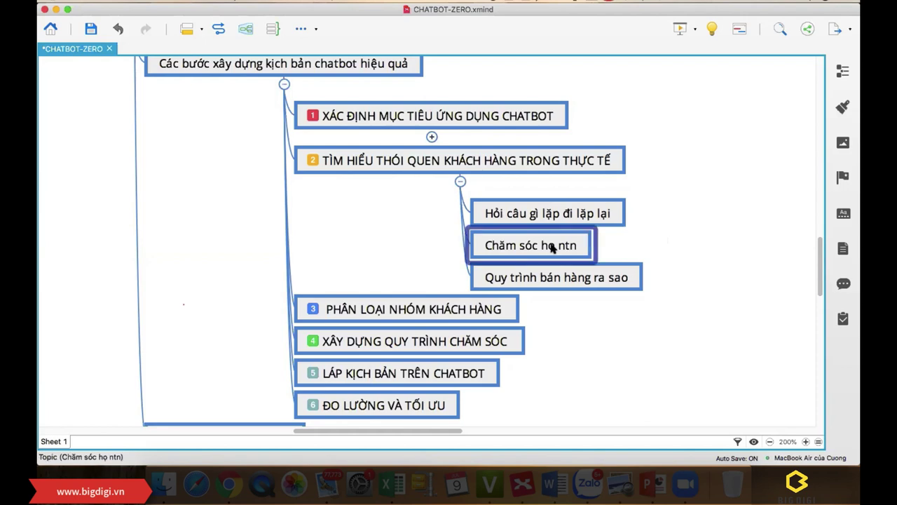
{"action": "key", "text": "Tab"}
{"action": "type", "text": "Sau"}
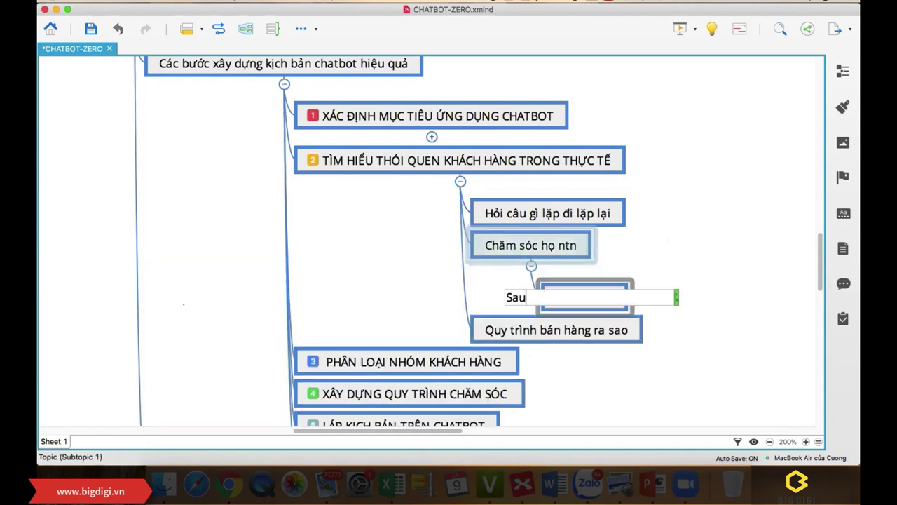
{"action": "type", "text": " bans"}
{"action": "key", "text": "Return"}
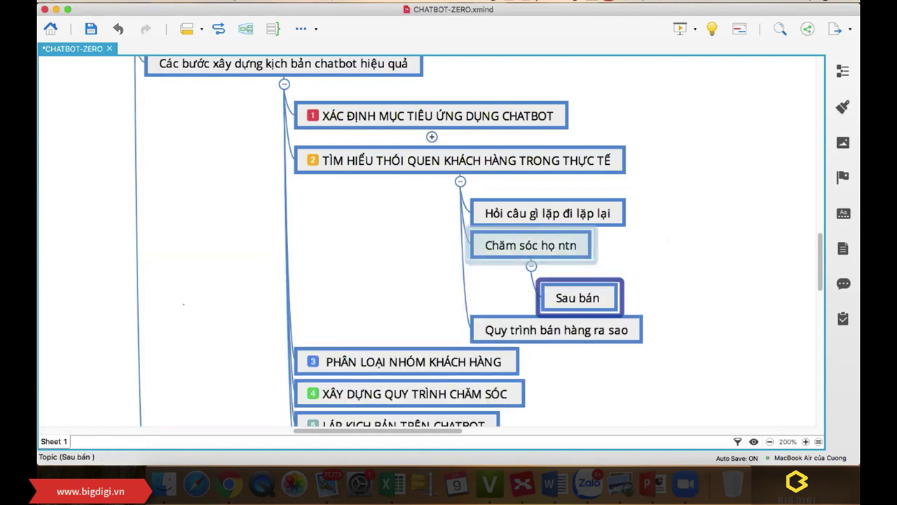
{"action": "key", "text": "Return"}
{"action": "type", "text": "Chư"}
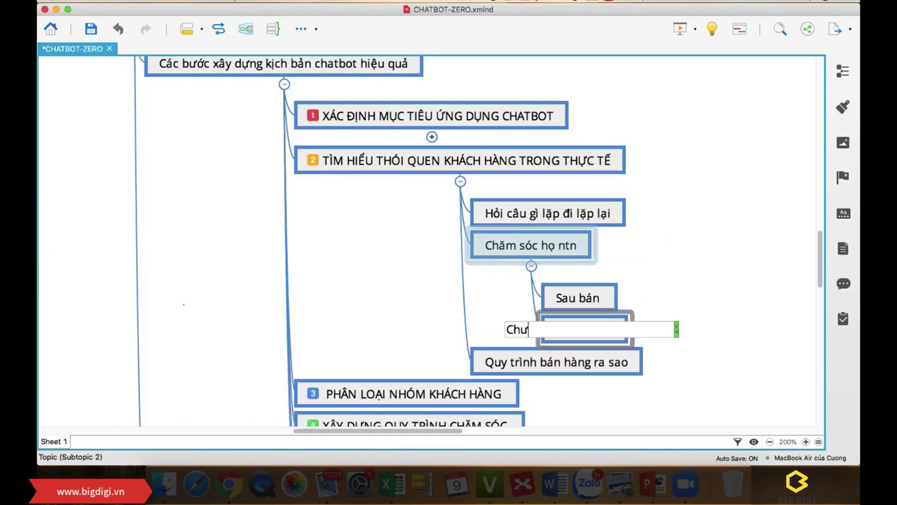
{"action": "type", "text": "a bans"}
{"action": "key", "text": "Return"}
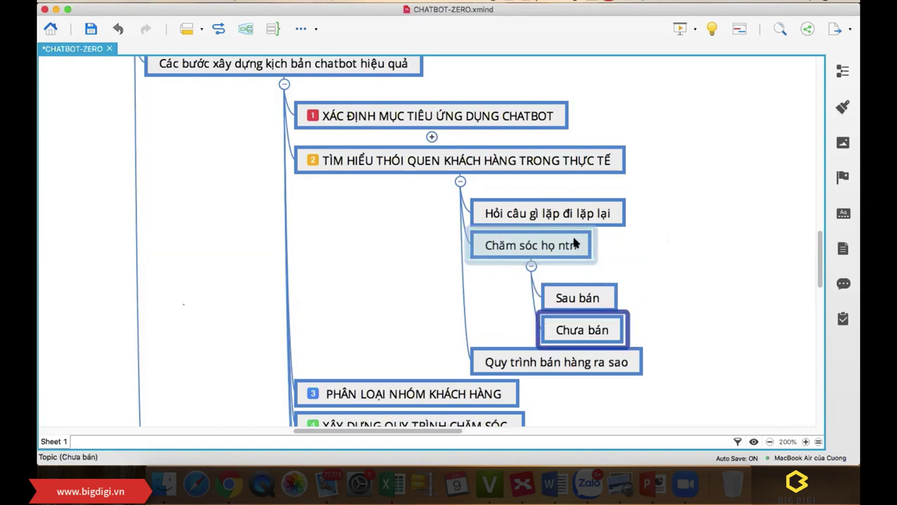
{"action": "left_click", "coordinate": [653, 267]}
{"action": "scroll", "coordinate": [702, 249], "scroll_direction": "down", "scroll_amount": 2}
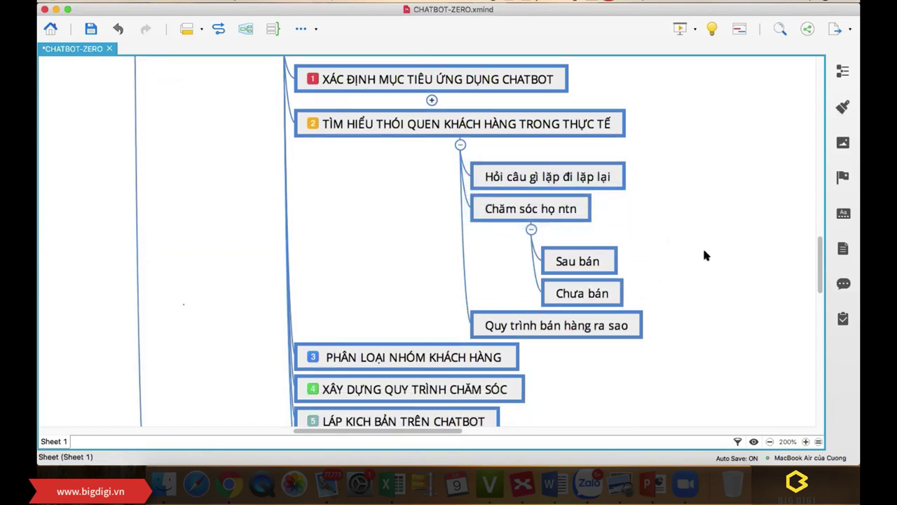
Step: Add a child topic '1 day cảm ơn -hdsd' under Sau bán
{"action": "left_click", "coordinate": [607, 258]}
{"action": "key", "text": "Tab"}
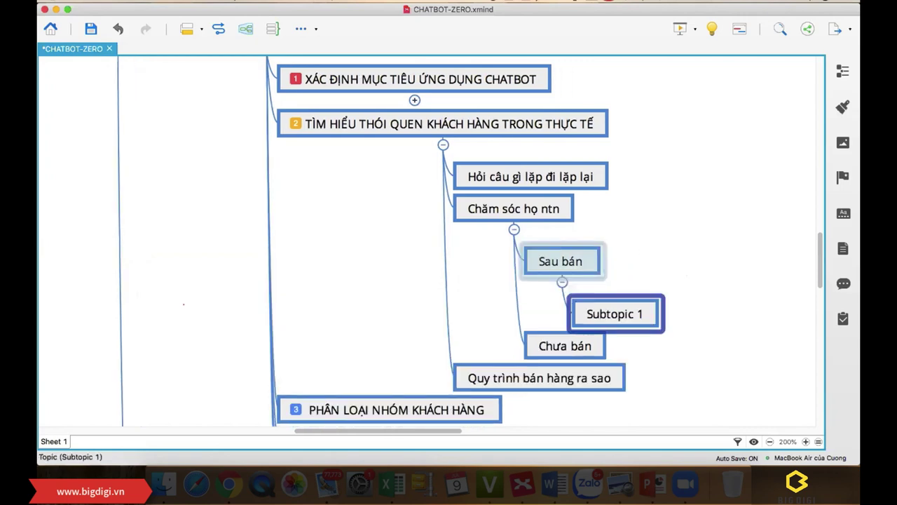
{"action": "type", "text": "1 day c"}
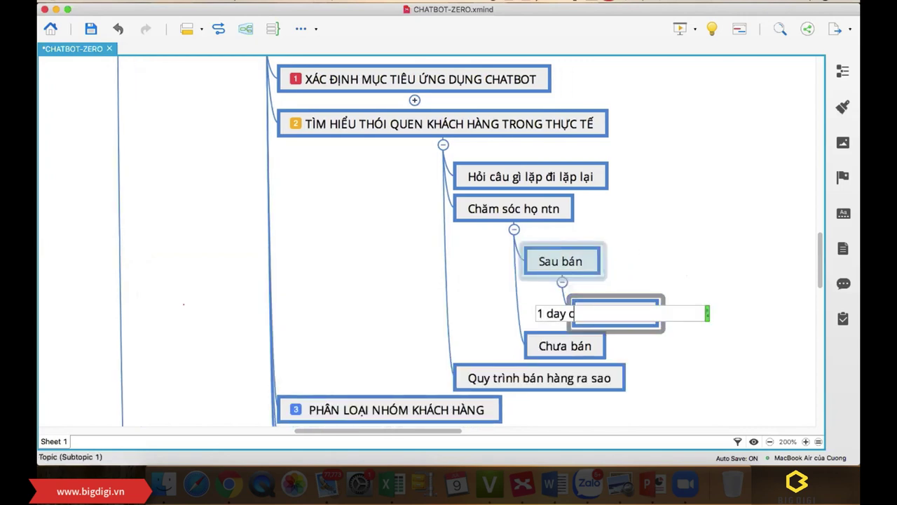
{"action": "type", "text": "ảm ơn -hdsd"}
{"action": "key", "text": "Return"}
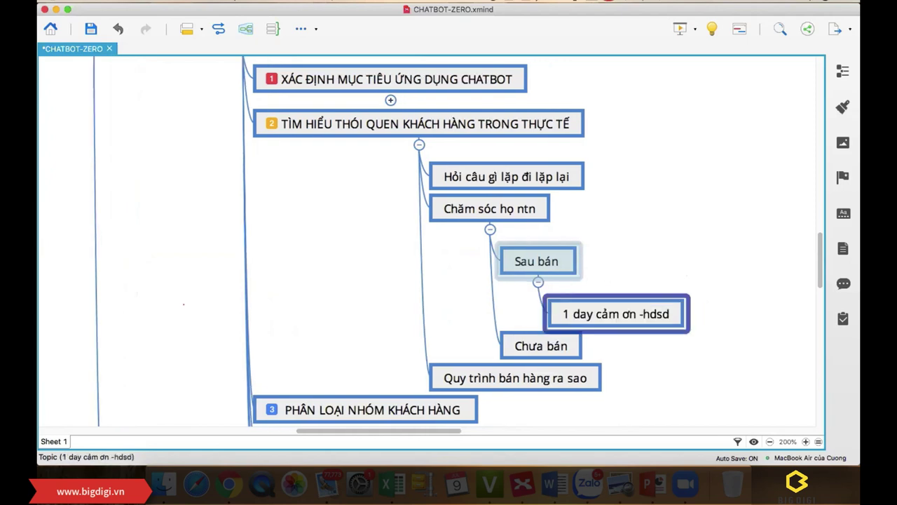
Step: Add a sibling topic '5 hoi nhận hàng hay chưa' below it
{"action": "key", "text": "Return"}
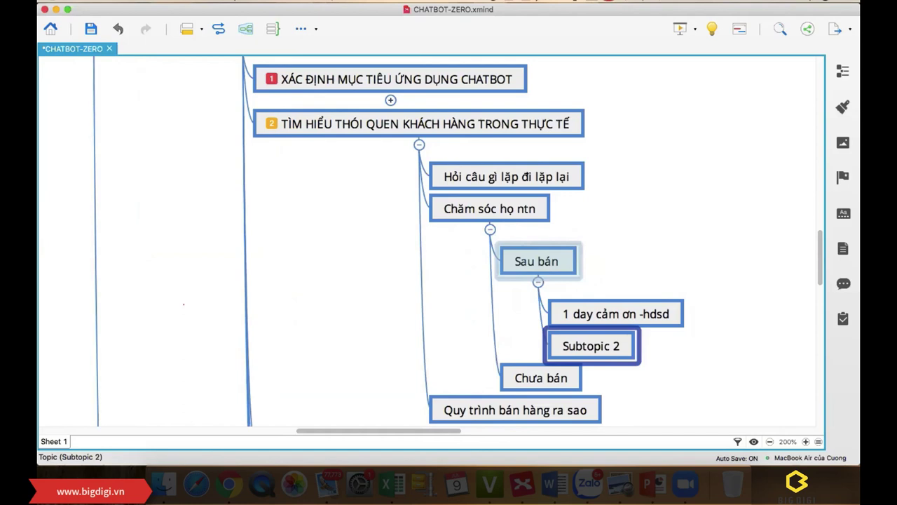
{"action": "type", "text": "5 ho"}
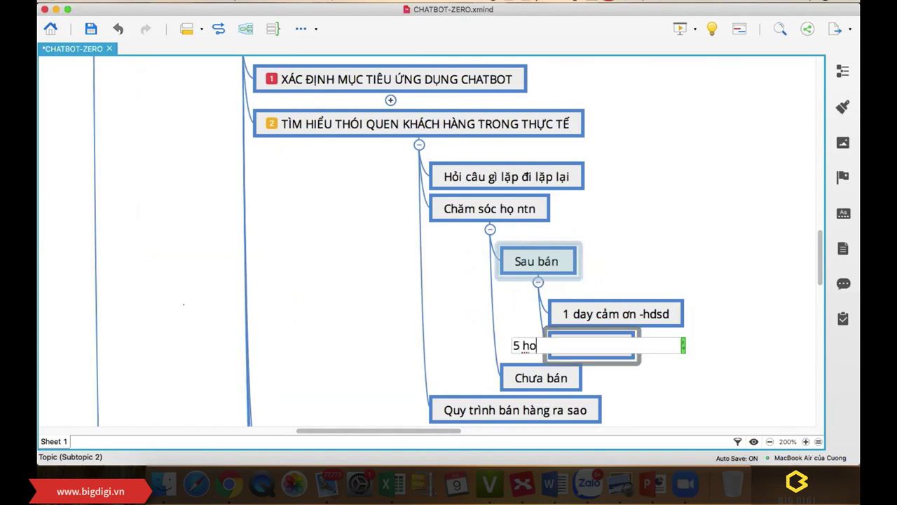
{"action": "type", "text": "i nhận hang hay chưa"}
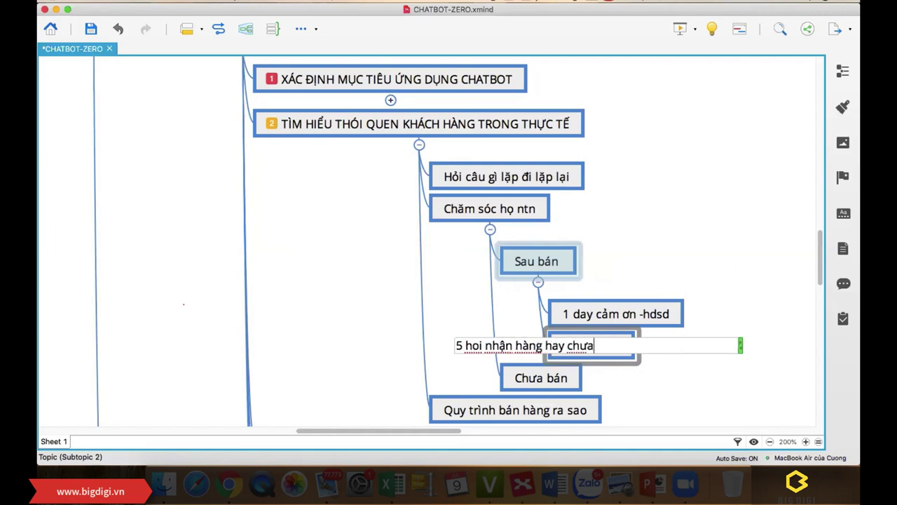
{"action": "key", "text": "Return"}
{"action": "left_click", "coordinate": [634, 242]}
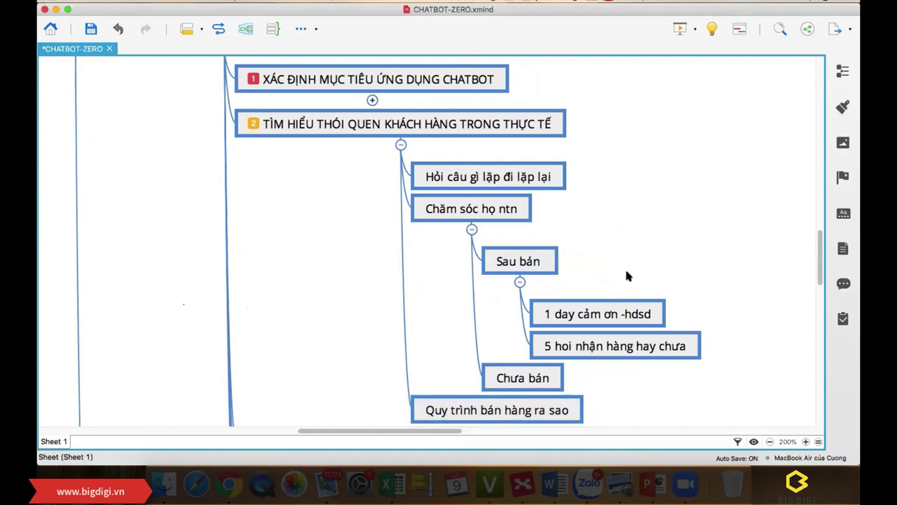
Step: Save the CHATBOT-ZERO mind map with Cmd+S
{"action": "scroll", "coordinate": [631, 273], "scroll_direction": "down", "scroll_amount": 2}
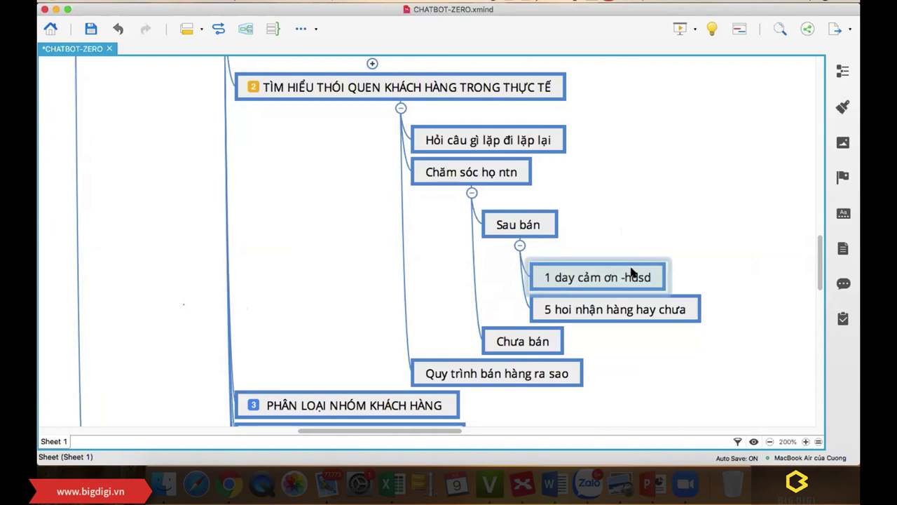
{"action": "key", "text": "super+s"}
{"action": "scroll", "coordinate": [622, 216], "scroll_direction": "up", "scroll_amount": 2}
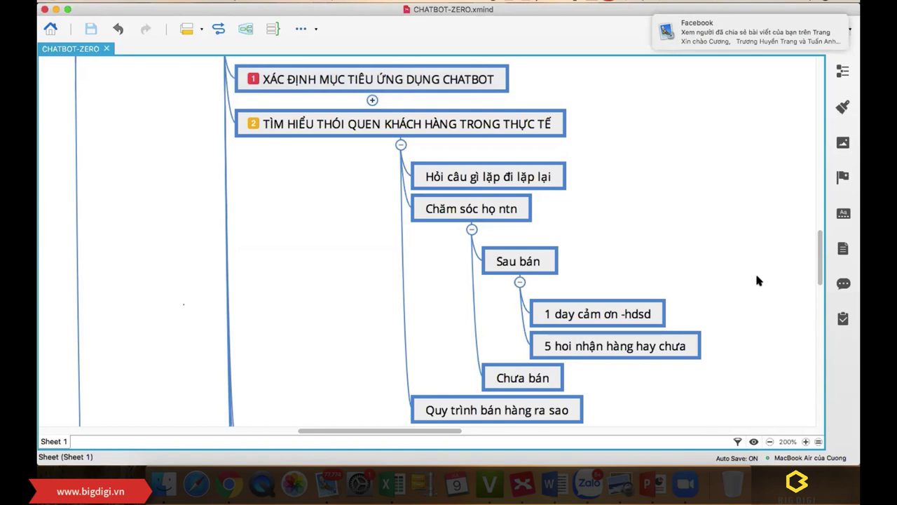
Step: Collapse topic 2's subtopics and select PHÂN LOẠI NHÓM KHÁCH HÀNG
{"action": "left_click", "coordinate": [401, 146]}
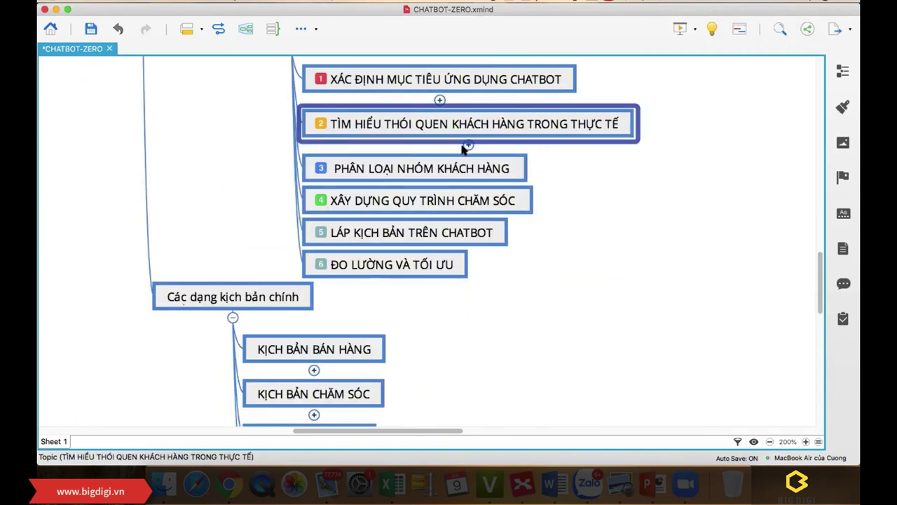
{"action": "left_click", "coordinate": [467, 148]}
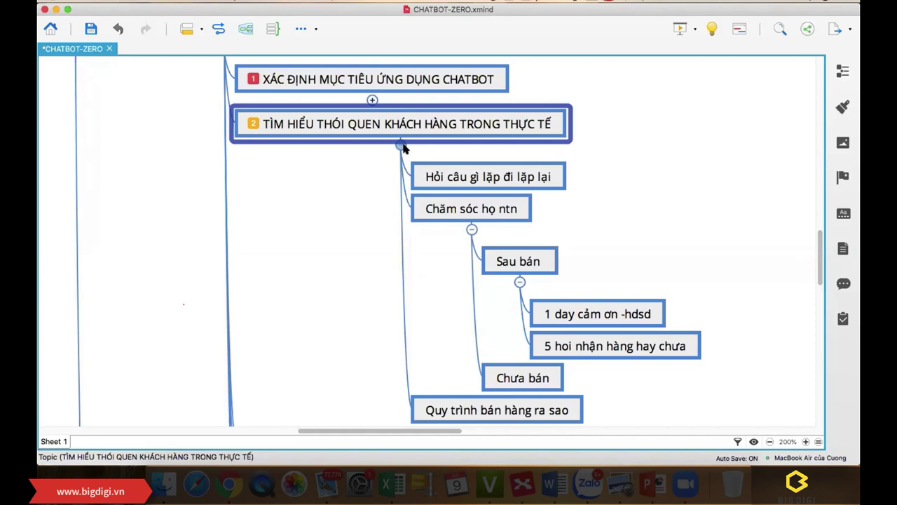
{"action": "left_click", "coordinate": [400, 146]}
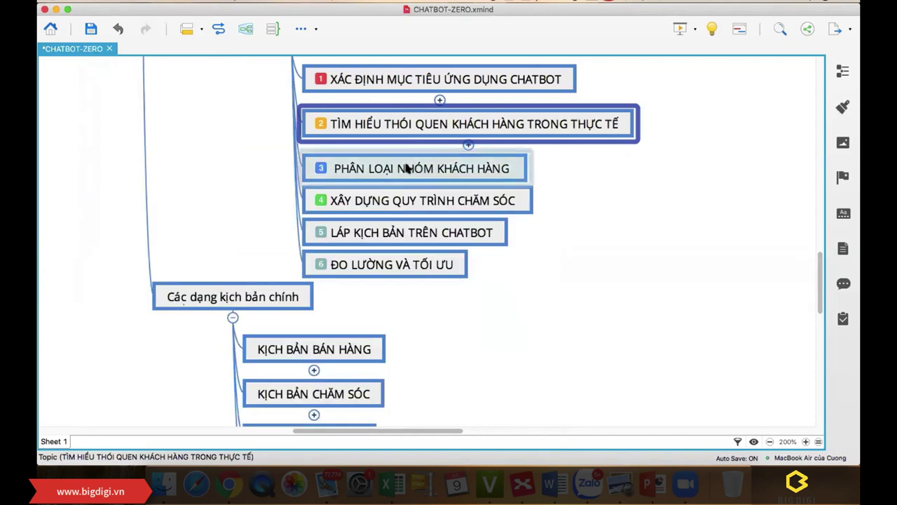
{"action": "left_click", "coordinate": [407, 168]}
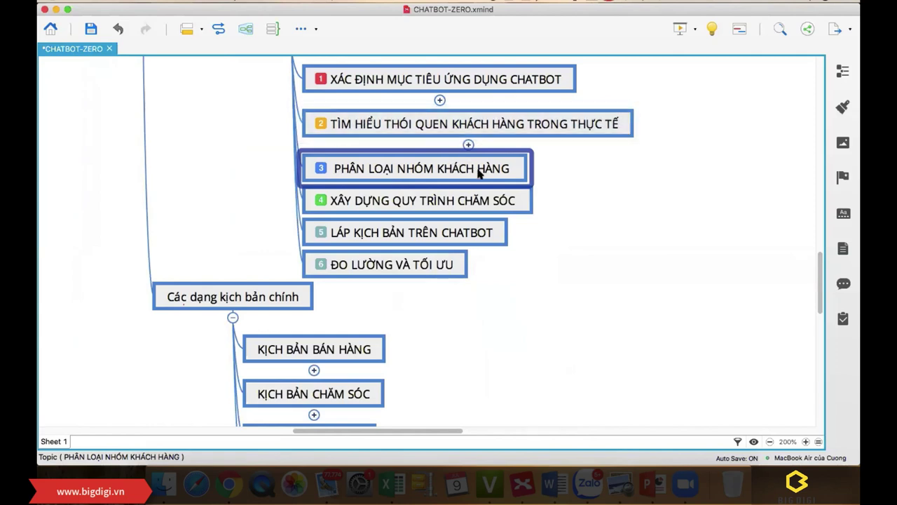
{"action": "left_click", "coordinate": [611, 176]}
Step: Add a child topic 'Hình vi mua hàng' under PHÂN LOẠI NHÓM KHÁCH HÀNG
{"action": "left_click", "coordinate": [506, 168]}
{"action": "key", "text": "Tab"}
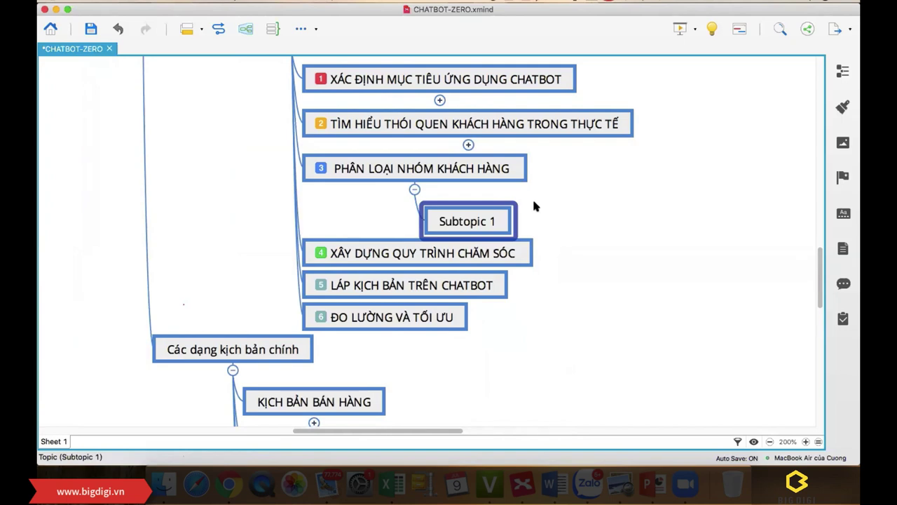
{"action": "type", "text": "Hình"}
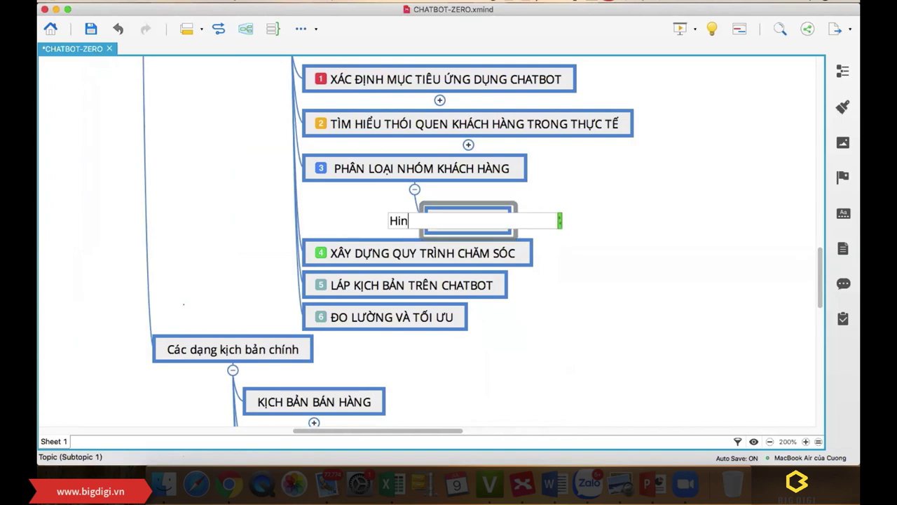
{"action": "type", "text": " vi mua h"}
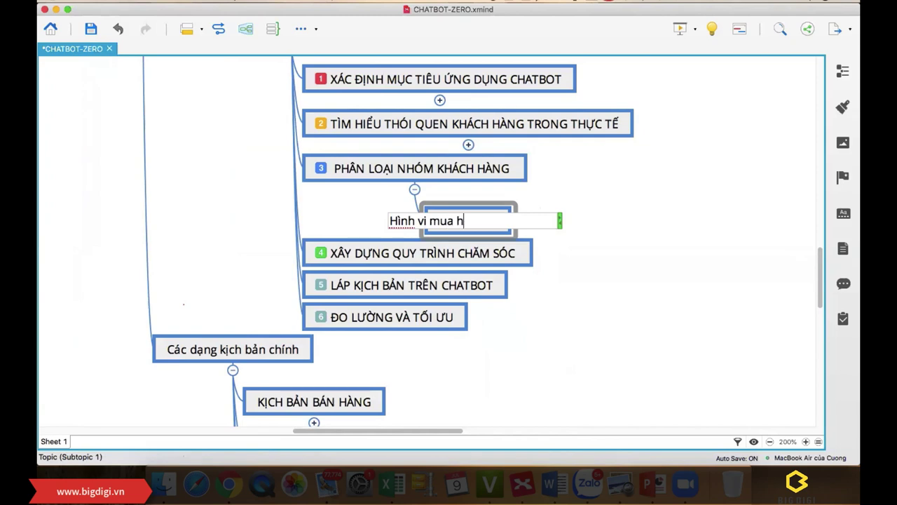
{"action": "type", "text": "àng"}
{"action": "key", "text": "Return"}
Step: Give Hình vi mua hàng two children, 'Mua' and 'Chưa mua'
{"action": "key", "text": "Tab"}
{"action": "type", "text": "Mua"}
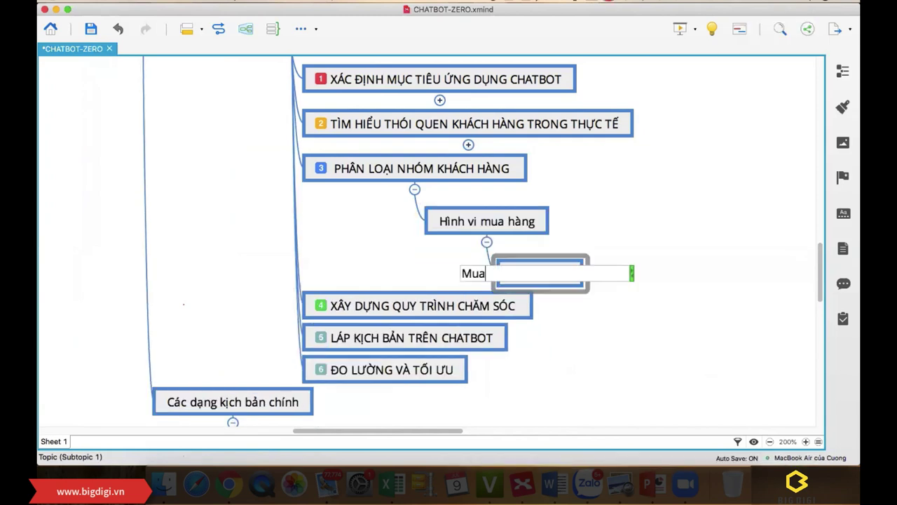
{"action": "key", "text": "Return"}
{"action": "key", "text": "Return"}
{"action": "type", "text": "cHƯA"}
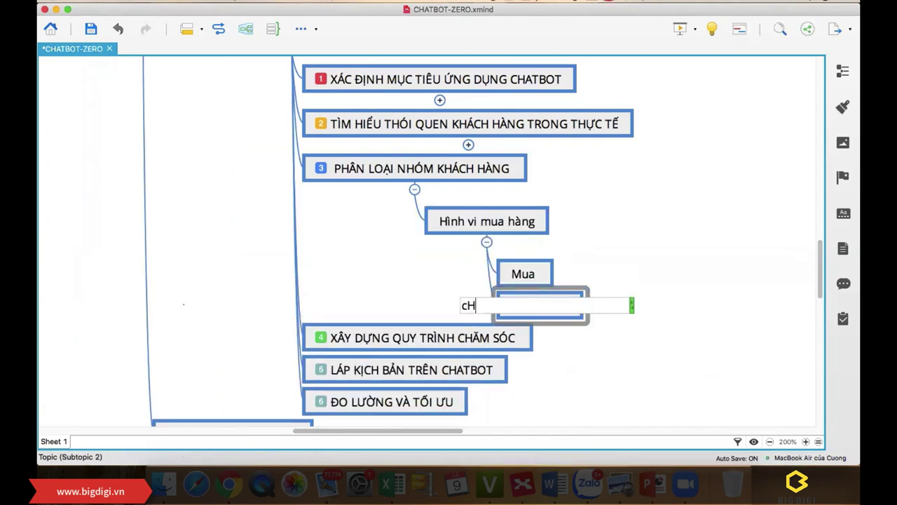
{"action": "key", "text": "BackSpace"}
{"action": "key", "text": "BackSpace"}
{"action": "key", "text": "BackSpace"}
{"action": "key", "text": "BackSpace"}
{"action": "type", "text": "Chưa mua"}
{"action": "key", "text": "Return"}
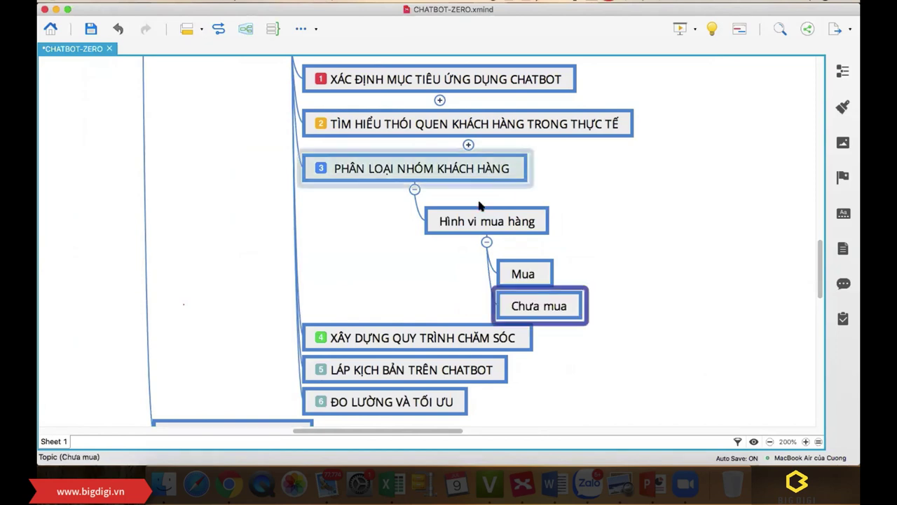
{"action": "left_click", "coordinate": [471, 227]}
{"action": "key", "text": "Return"}
Step: Add 'Sản phẩm -dịch vụ' under topic 3 with children 'Sản phẩm a' and 'Sản phẩm B'
{"action": "type", "text": "S"}
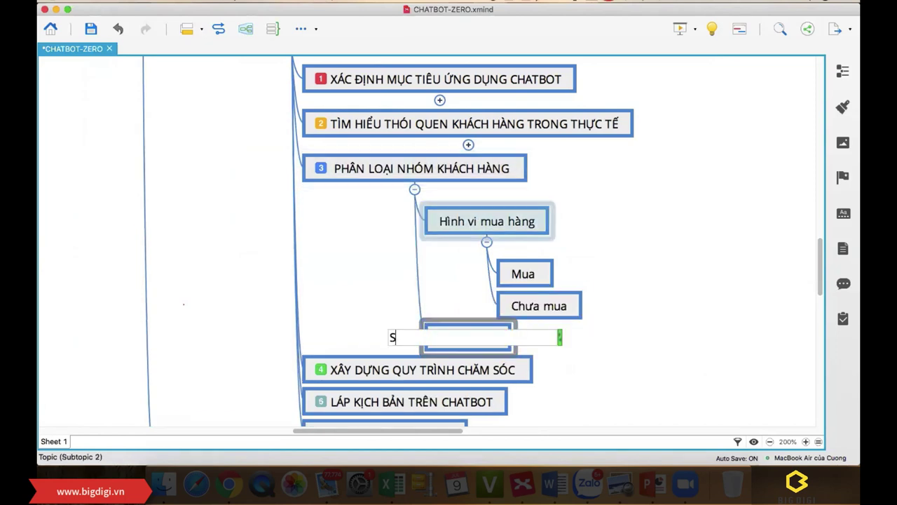
{"action": "type", "text": "ản phẩm "}
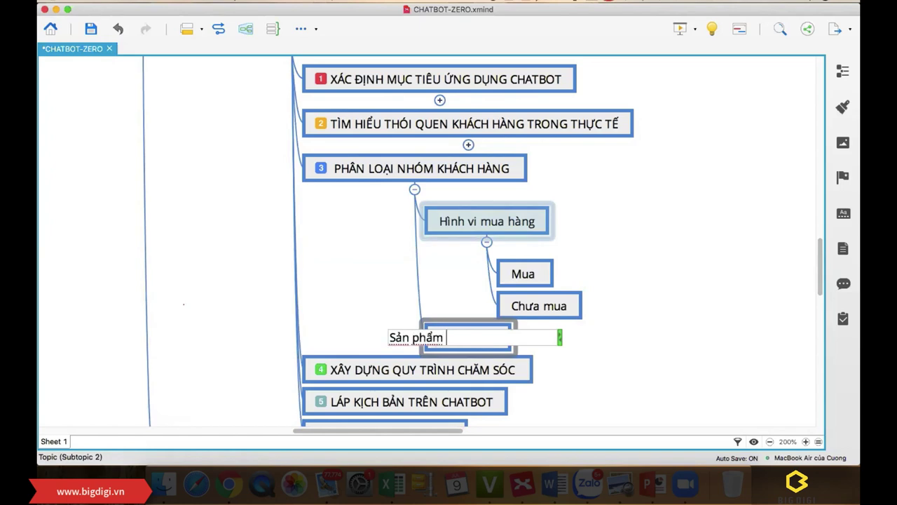
{"action": "type", "text": "-dịch vụ"}
{"action": "key", "text": "Return"}
{"action": "key", "text": "Tab"}
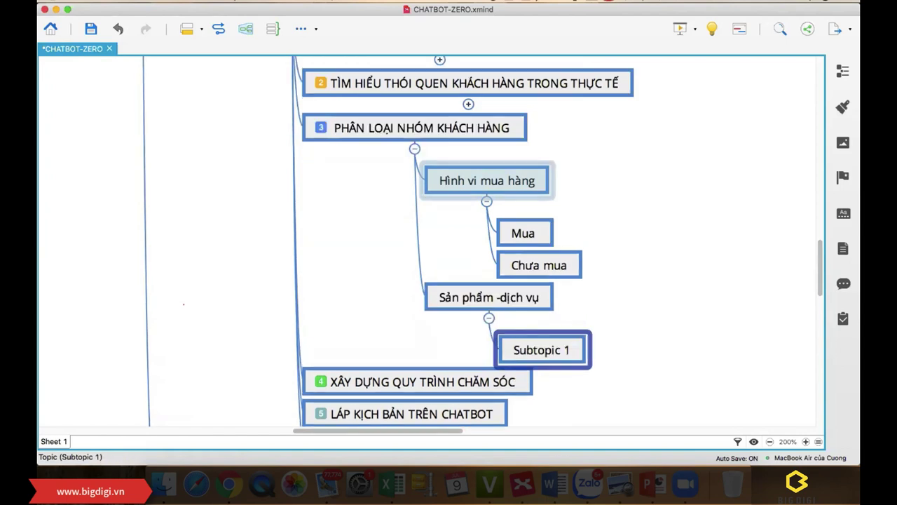
{"action": "type", "text": "Sản p"}
{"action": "type", "text": "hẩm a"}
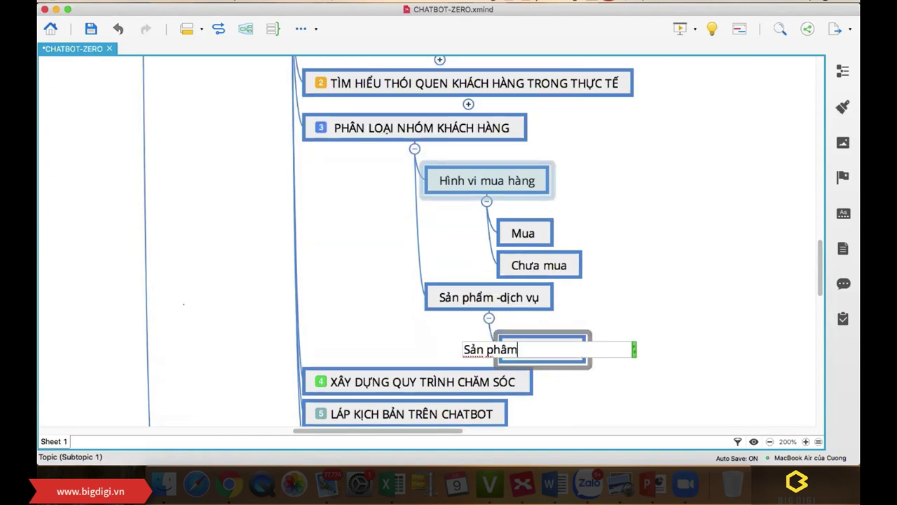
{"action": "key", "text": "Return"}
{"action": "key", "text": "Return"}
{"action": "type", "text": "S"}
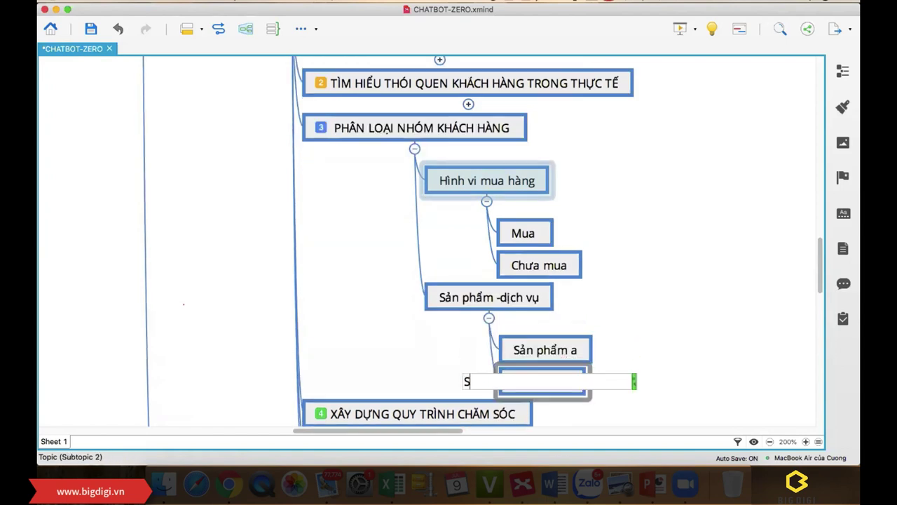
{"action": "type", "text": "ản phẩm B"}
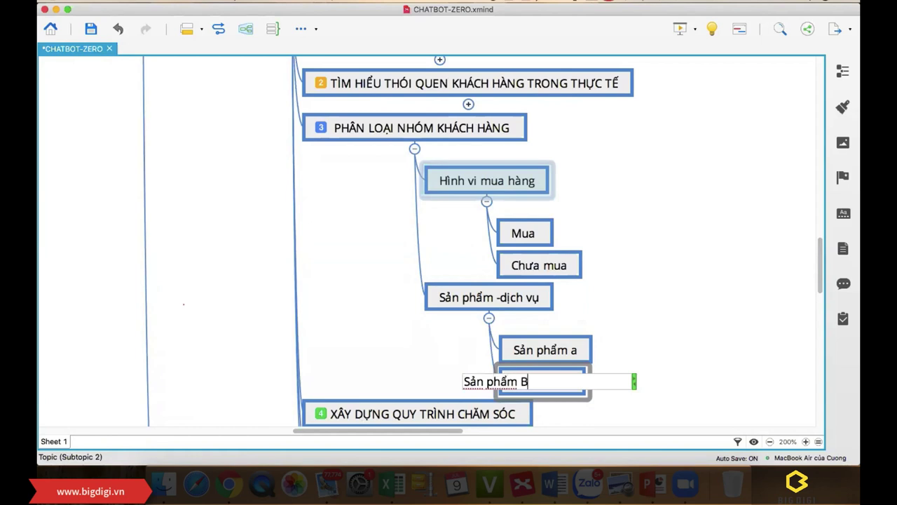
{"action": "key", "text": "Return"}
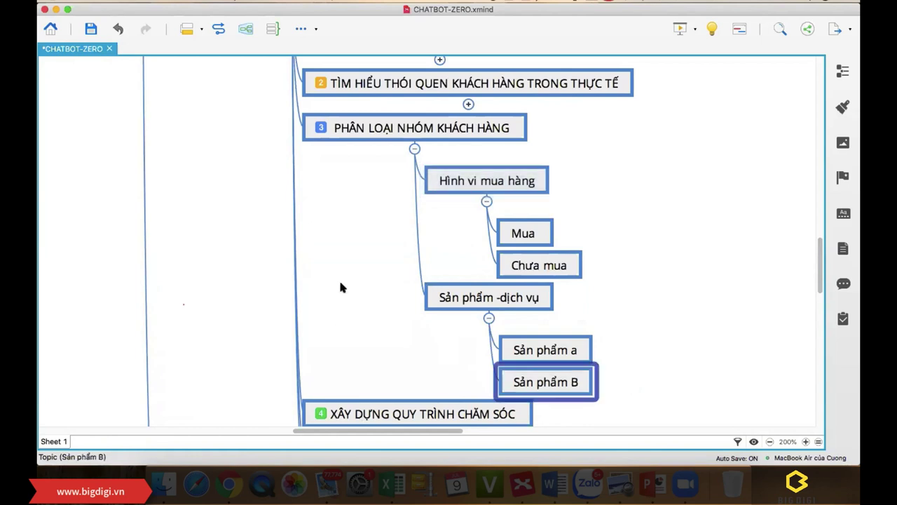
{"action": "left_click", "coordinate": [339, 280]}
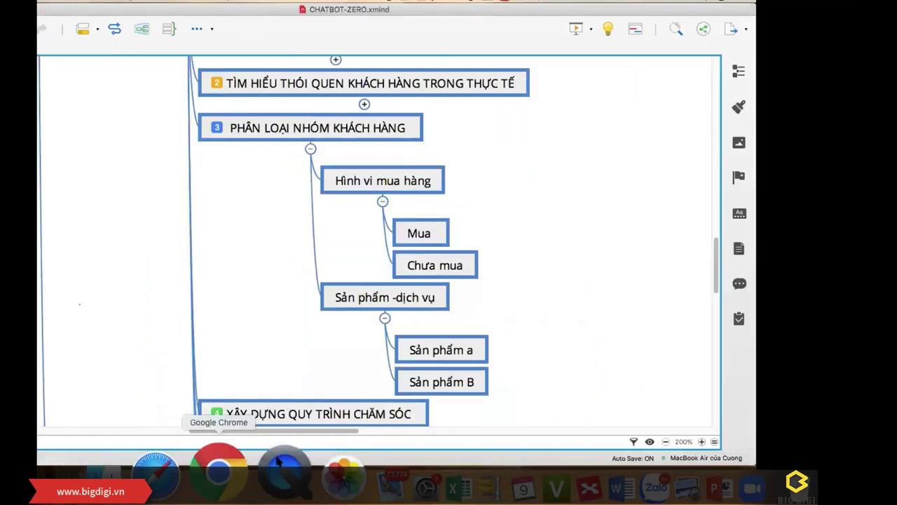
{"action": "left_click", "coordinate": [219, 471]}
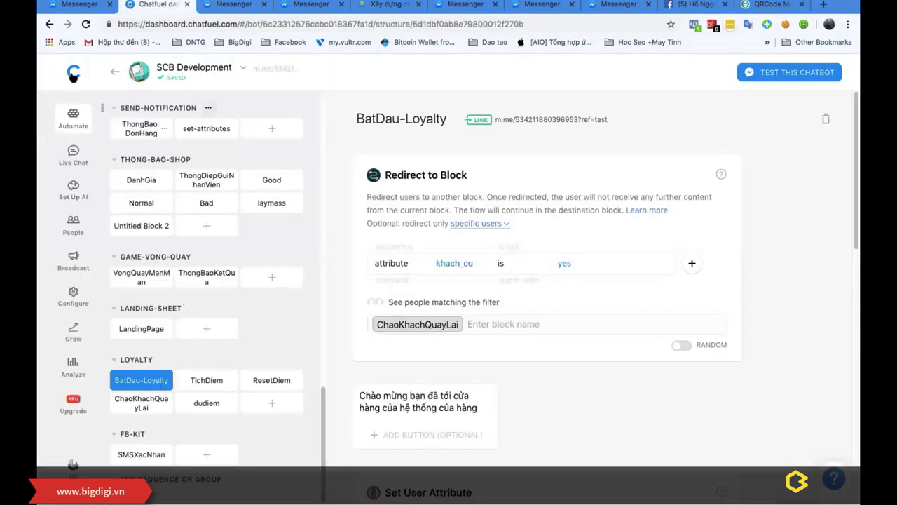
Step: Go to the Chatfuel dashboard and browse the list of bot cards
{"action": "left_click", "coordinate": [69, 73]}
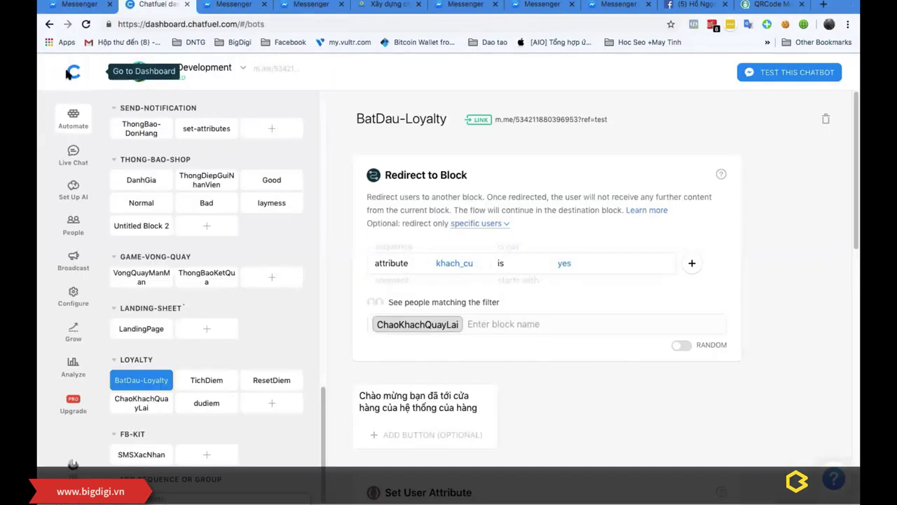
{"action": "scroll", "coordinate": [455, 266], "scroll_direction": "down", "scroll_amount": 10}
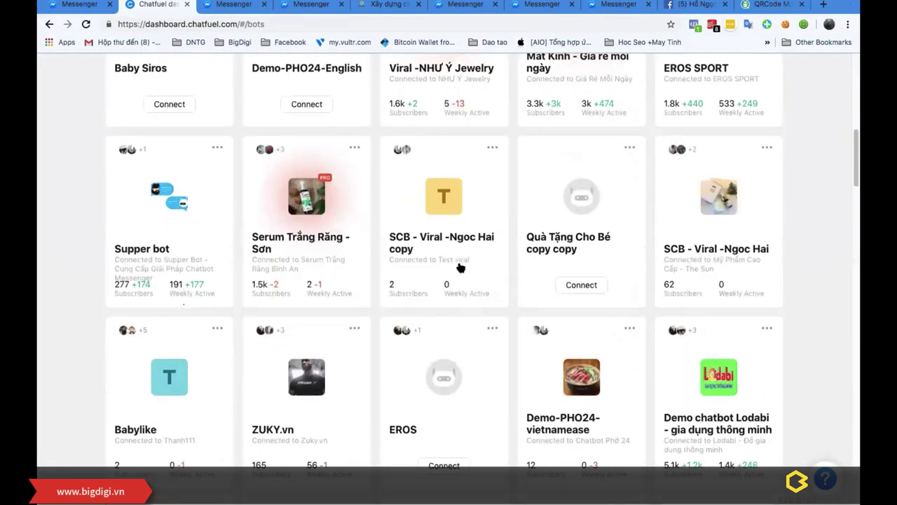
{"action": "scroll", "coordinate": [460, 267], "scroll_direction": "up", "scroll_amount": 5}
{"action": "scroll", "coordinate": [460, 267], "scroll_direction": "up", "scroll_amount": 3}
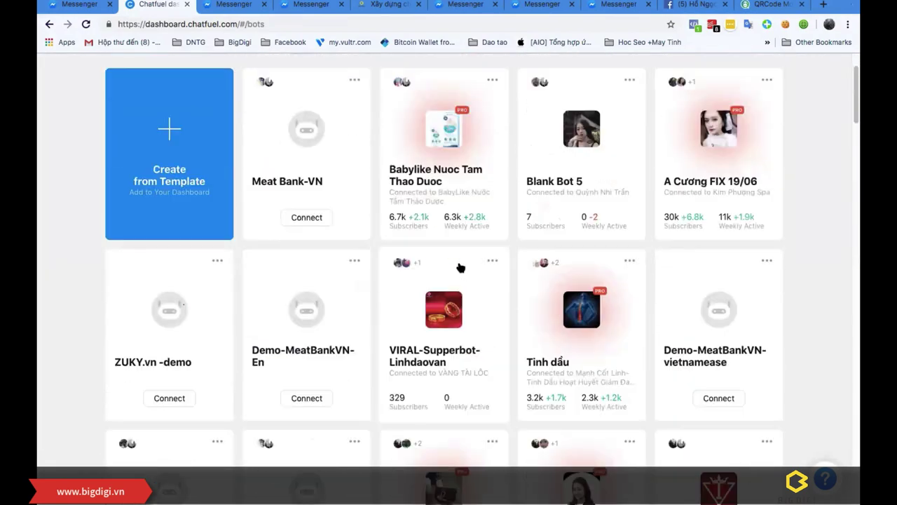
{"action": "scroll", "coordinate": [460, 267], "scroll_direction": "down", "scroll_amount": 5}
{"action": "scroll", "coordinate": [459, 267], "scroll_direction": "up", "scroll_amount": 6}
{"action": "scroll", "coordinate": [459, 267], "scroll_direction": "down", "scroll_amount": 12}
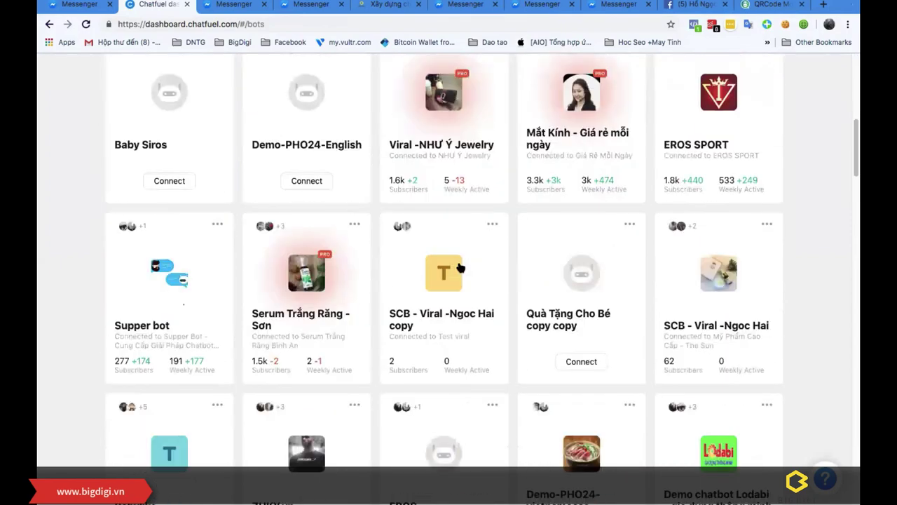
{"action": "scroll", "coordinate": [459, 267], "scroll_direction": "down", "scroll_amount": 4}
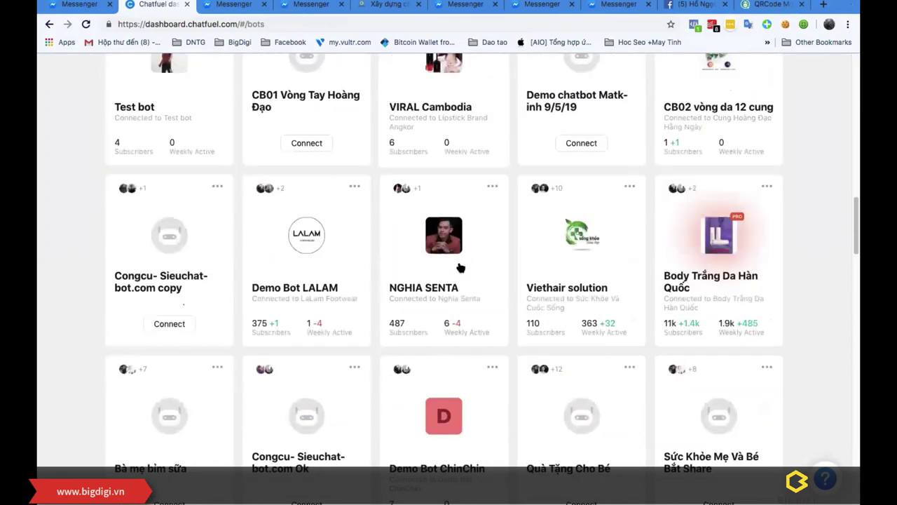
Step: Open the Body Trắng Da Hàn Quốc bot's blocks, then return to the CHATBOT-ZERO map
{"action": "left_click", "coordinate": [722, 218]}
{"action": "scroll", "coordinate": [179, 279], "scroll_direction": "down", "scroll_amount": 15}
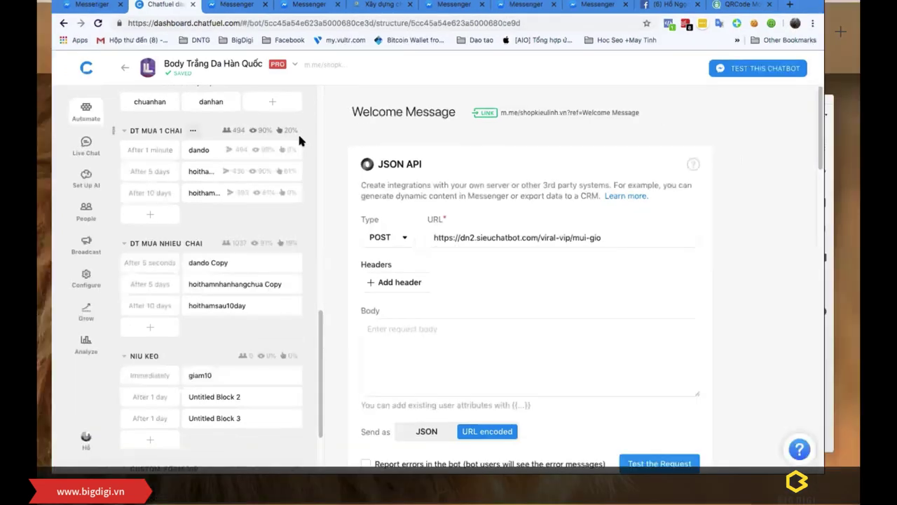
{"action": "key", "text": "ctrl+Up"}
{"action": "left_click", "coordinate": [459, 176]}
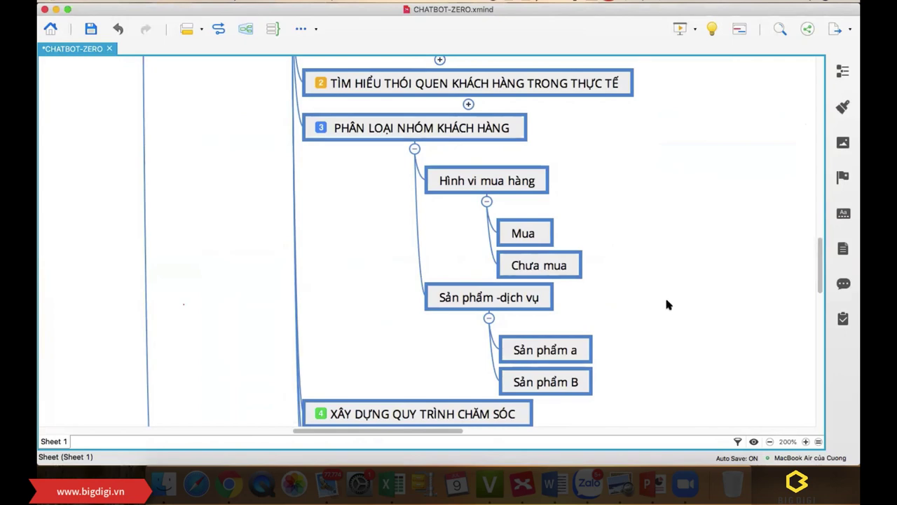
Step: Add the sibling topic 'Theo thói quen mua hàng' below Sản phẩm -dịch vụ
{"action": "left_click", "coordinate": [573, 350]}
{"action": "left_click", "coordinate": [568, 382]}
{"action": "left_click", "coordinate": [516, 298]}
{"action": "key", "text": "Return"}
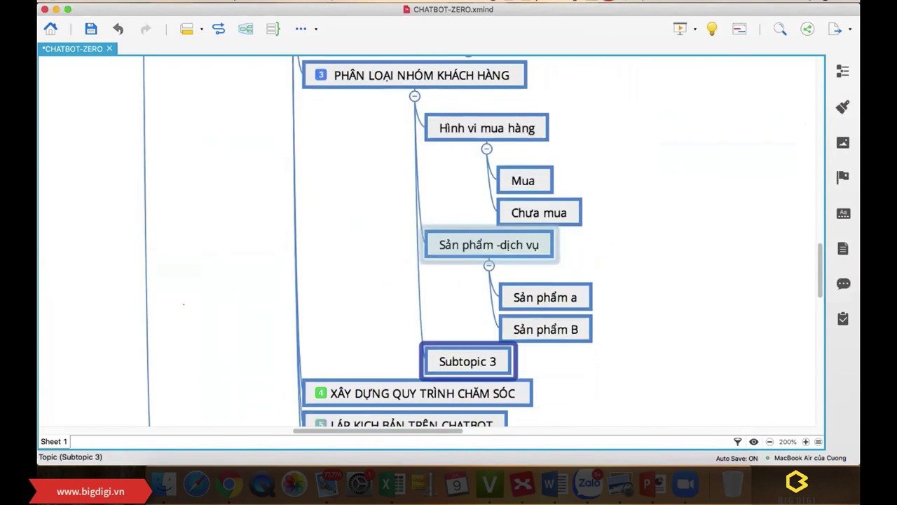
{"action": "type", "text": "Theo th"}
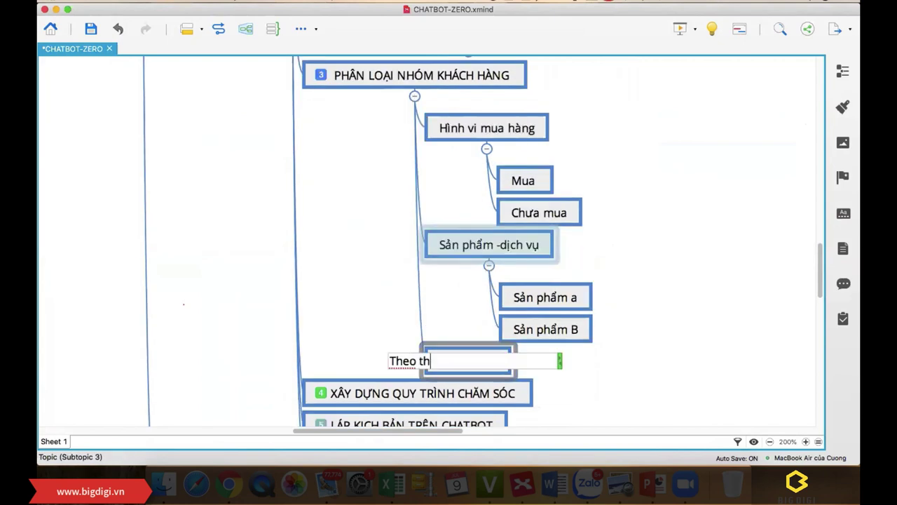
{"action": "type", "text": "ois quen mua"}
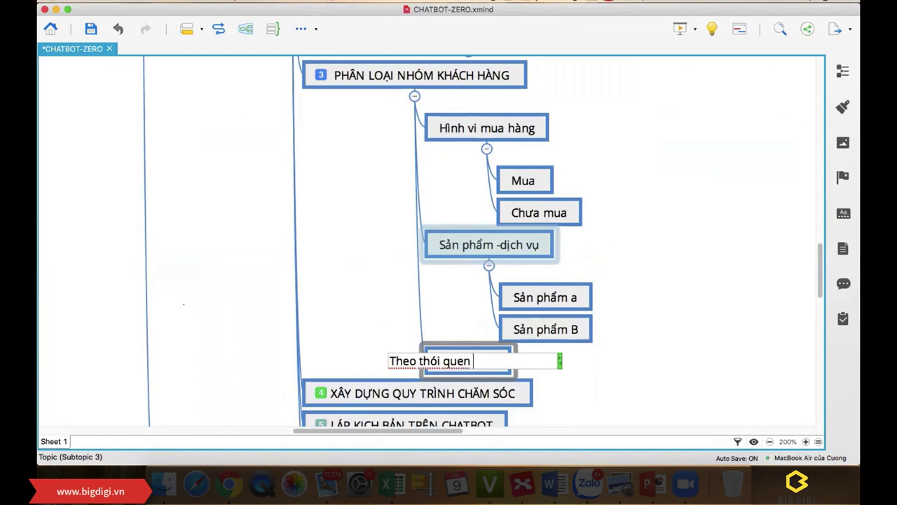
{"action": "type", "text": " hangf"}
{"action": "key", "text": "Return"}
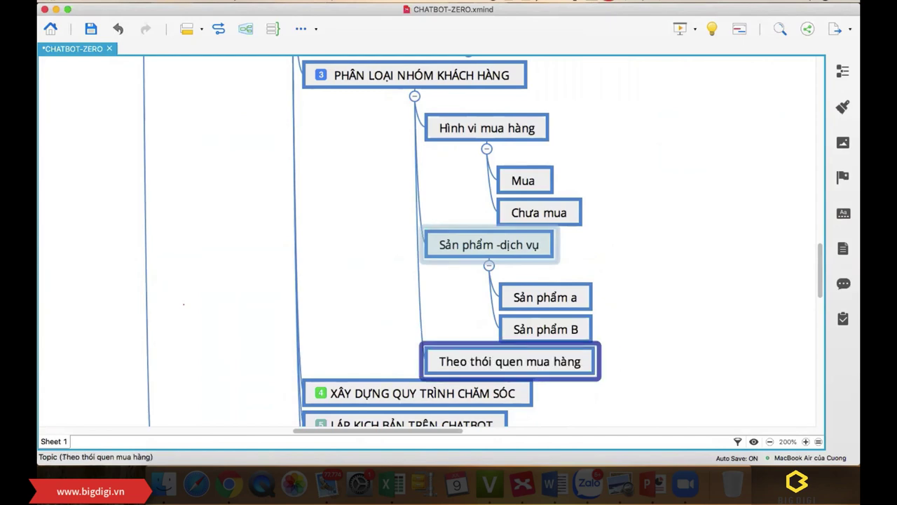
Step: Give it the child topics 'Liên tục lặp lại' and 'Có khuyến mãi mới mua'
{"action": "key", "text": "Tab"}
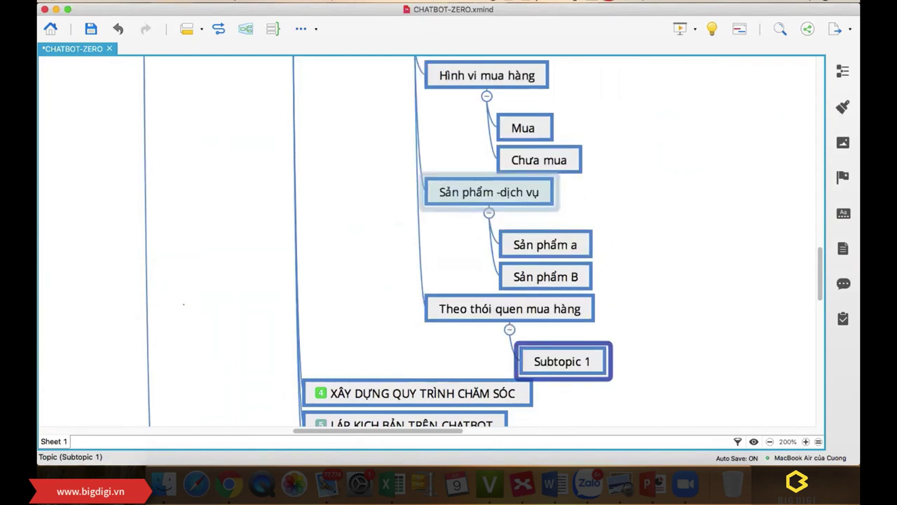
{"action": "type", "text": "Lieen tucj lawpj"}
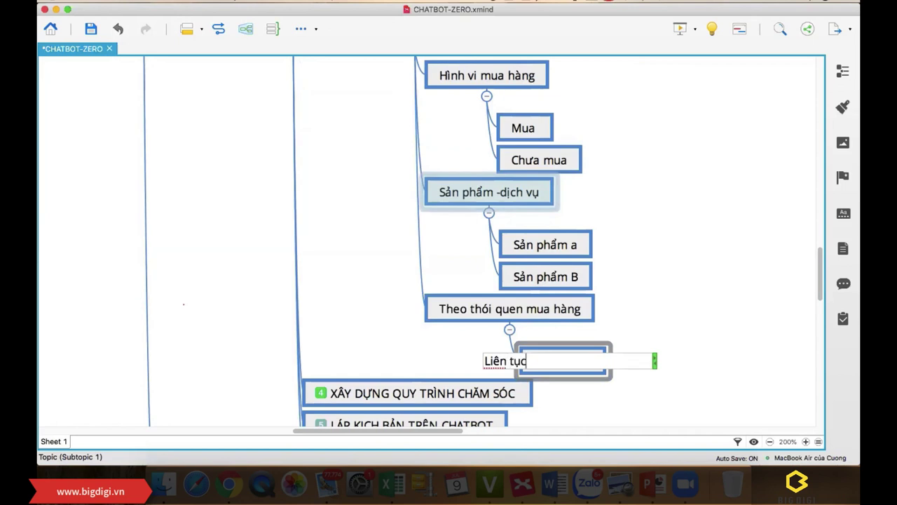
{"action": "type", "text": "ij"}
{"action": "key", "text": "Return"}
{"action": "double_click", "coordinate": [520, 309]}
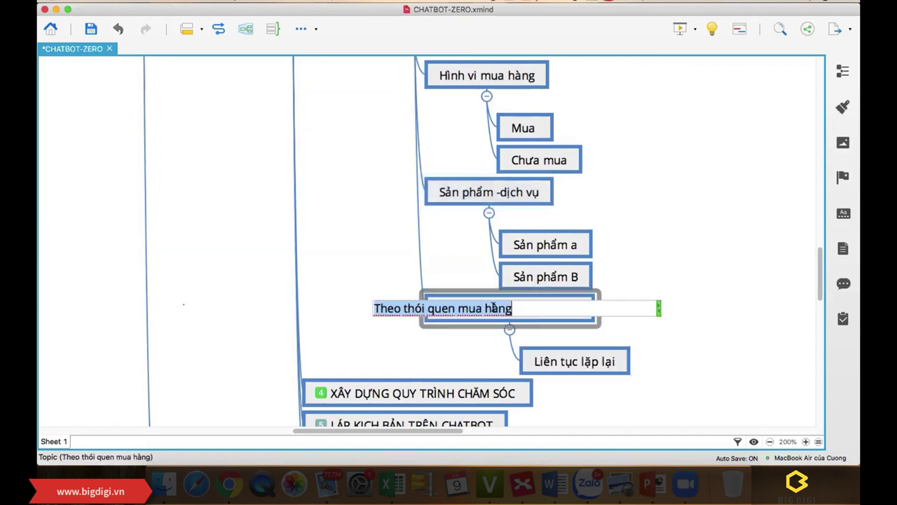
{"action": "left_click", "coordinate": [590, 361]}
{"action": "key", "text": "Return"}
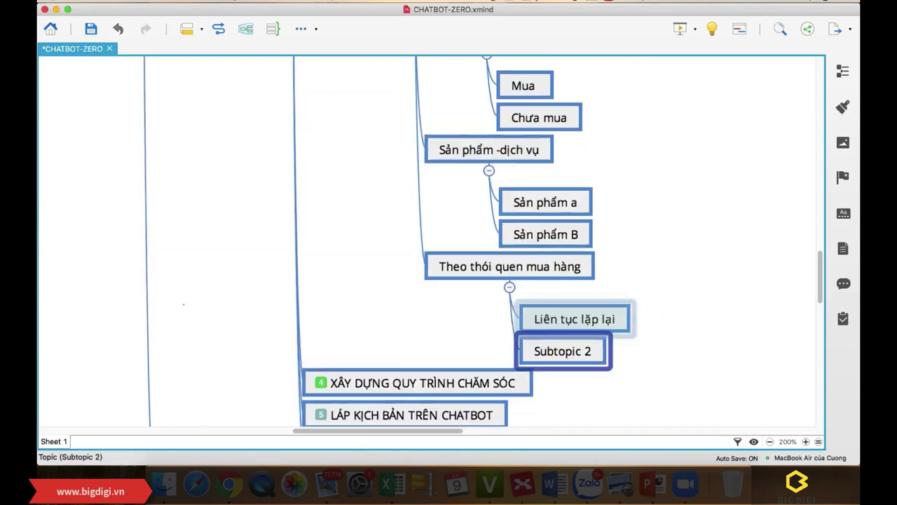
{"action": "type", "text": "Lâu mơi"}
{"action": "key", "text": "BackSpace"}
{"action": "key", "text": "BackSpace"}
{"action": "key", "text": "BackSpace"}
{"action": "key", "text": "BackSpace"}
{"action": "key", "text": "BackSpace"}
{"action": "key", "text": "BackSpace"}
{"action": "key", "text": "BackSpace"}
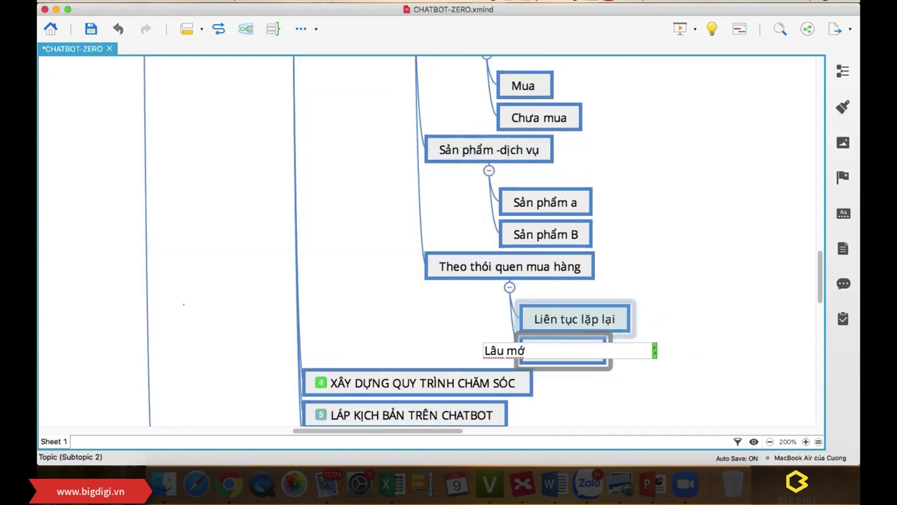
{"action": "type", "text": "Coó khuyến mãi mới mua"}
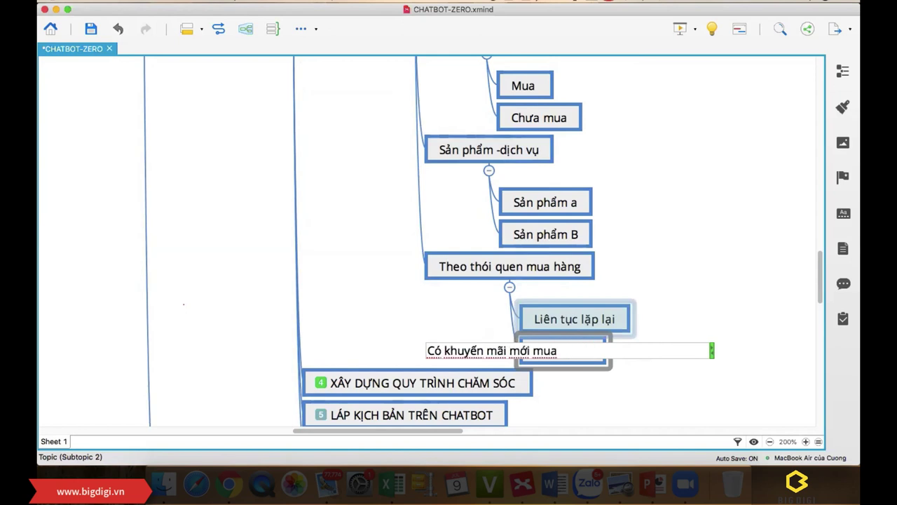
{"action": "key", "text": "Return"}
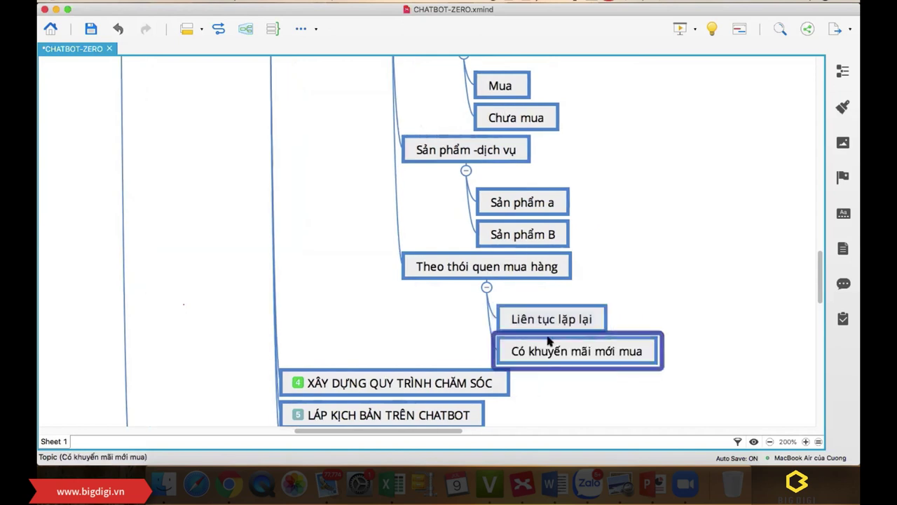
{"action": "left_click", "coordinate": [625, 261]}
{"action": "scroll", "coordinate": [600, 328], "scroll_direction": "up", "scroll_amount": 2}
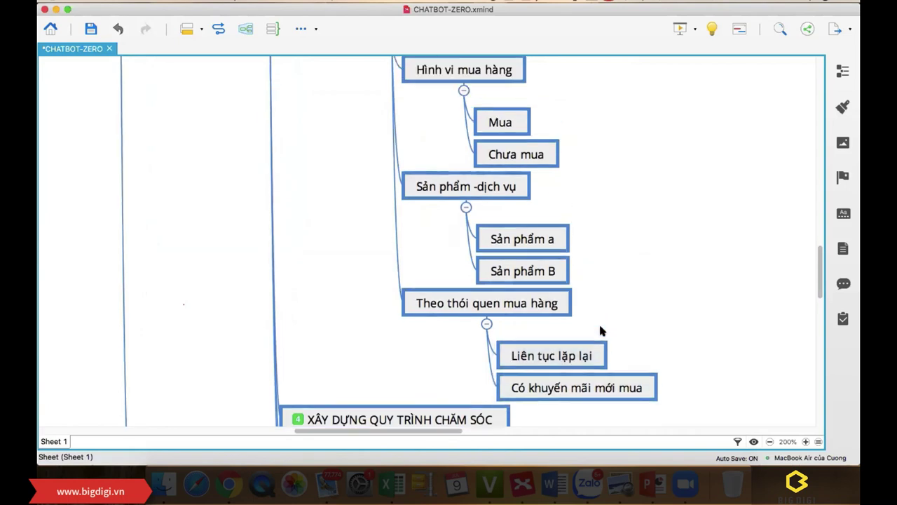
Step: Add the sibling topic 'Theo hạng khách àng' below Theo thói quen mua hàng
{"action": "left_click_drag", "start_coordinate": [429, 436], "coordinate": [477, 435]}
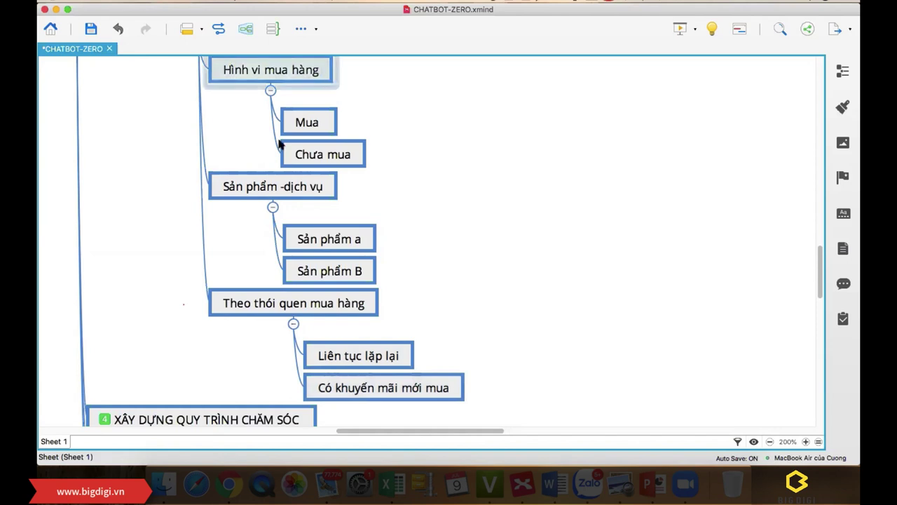
{"action": "left_click", "coordinate": [314, 302]}
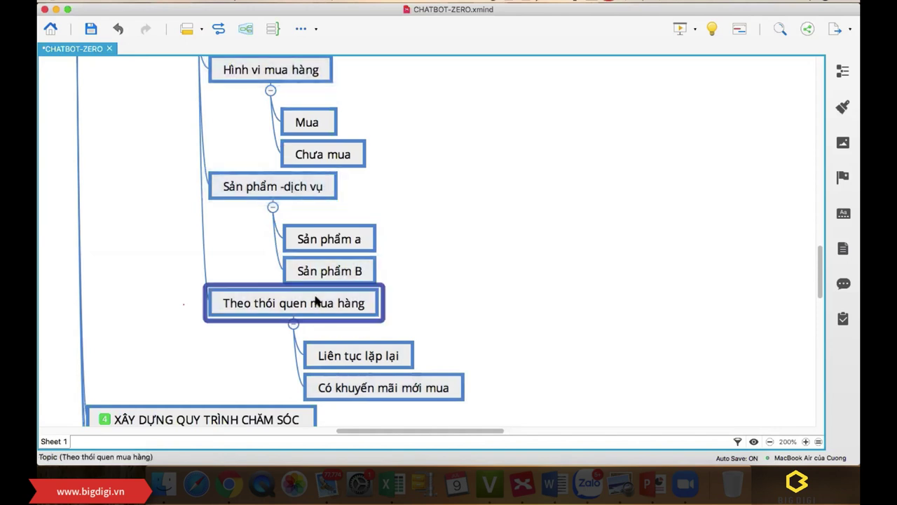
{"action": "key", "text": "Return"}
{"action": "type", "text": "Theo"}
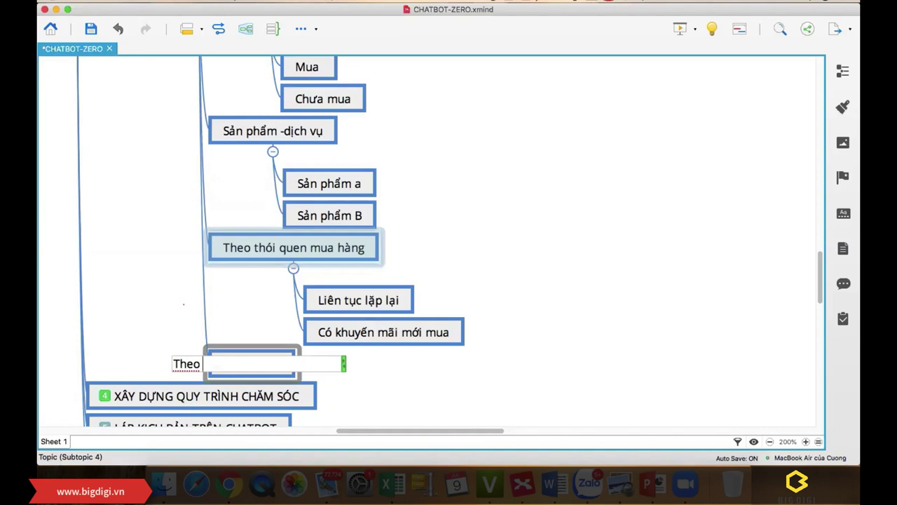
{"action": "type", "text": " hangj khachs h"}
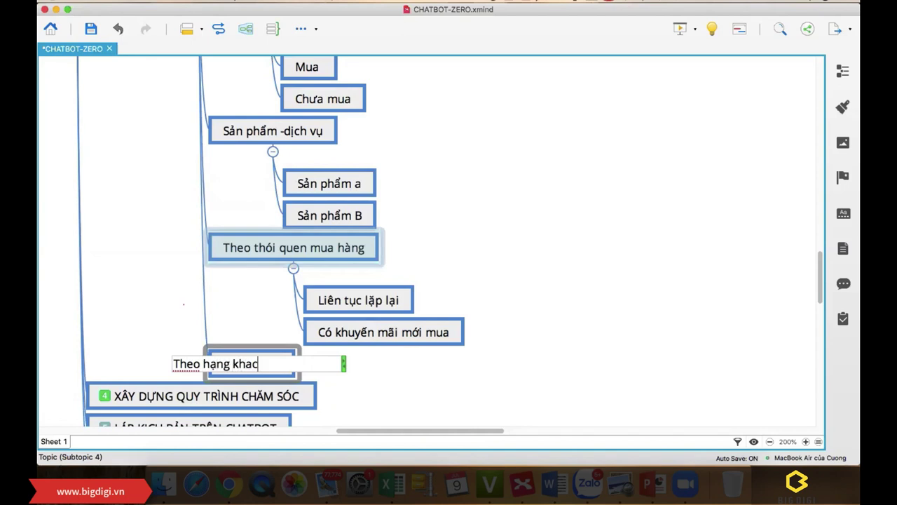
{"action": "key", "text": "BackSpace"}
{"action": "type", "text": "angf"}
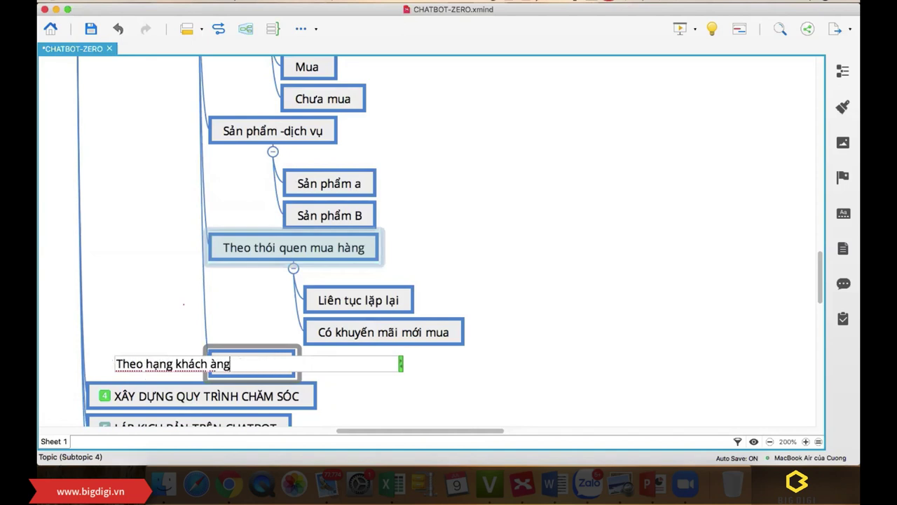
{"action": "key", "text": "Return"}
Step: Give it the child topics 'Vip' and 'Thường'
{"action": "key", "text": "Tab"}
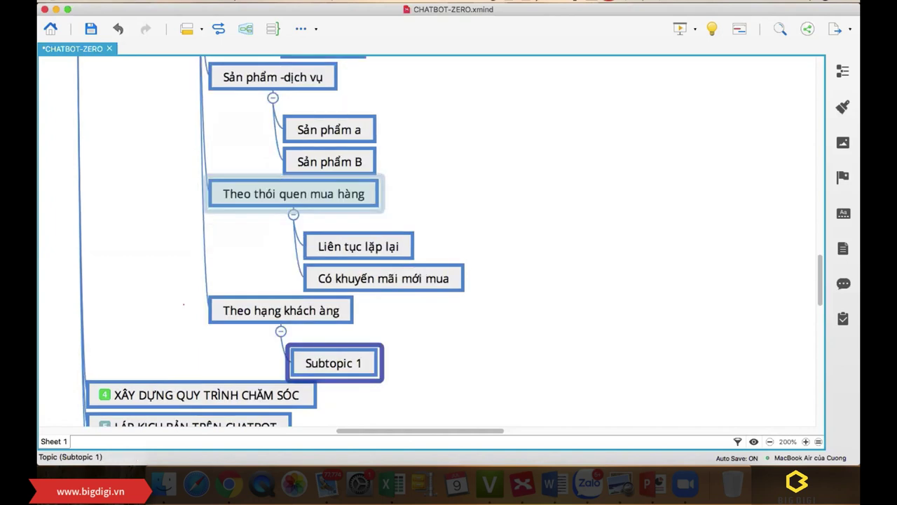
{"action": "type", "text": "Vip"}
{"action": "key", "text": "Return"}
{"action": "key", "text": "Return"}
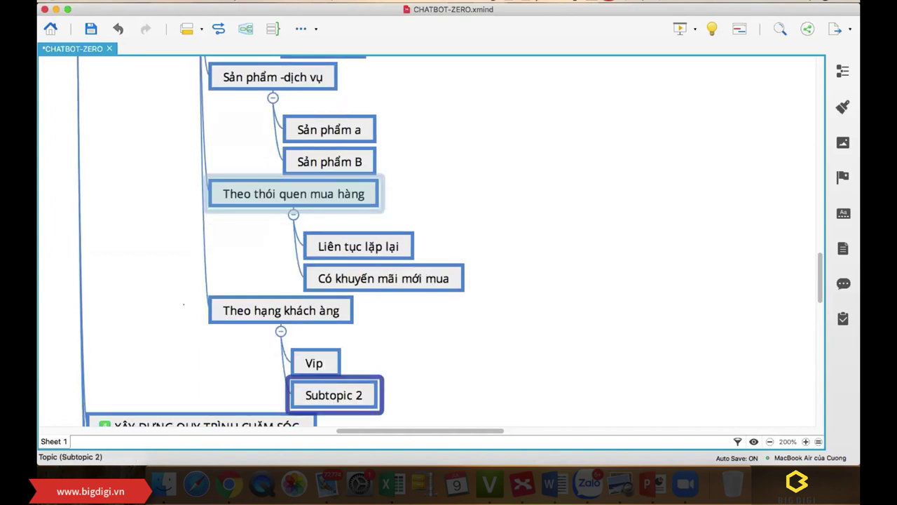
{"action": "type", "text": "Thuwongf"}
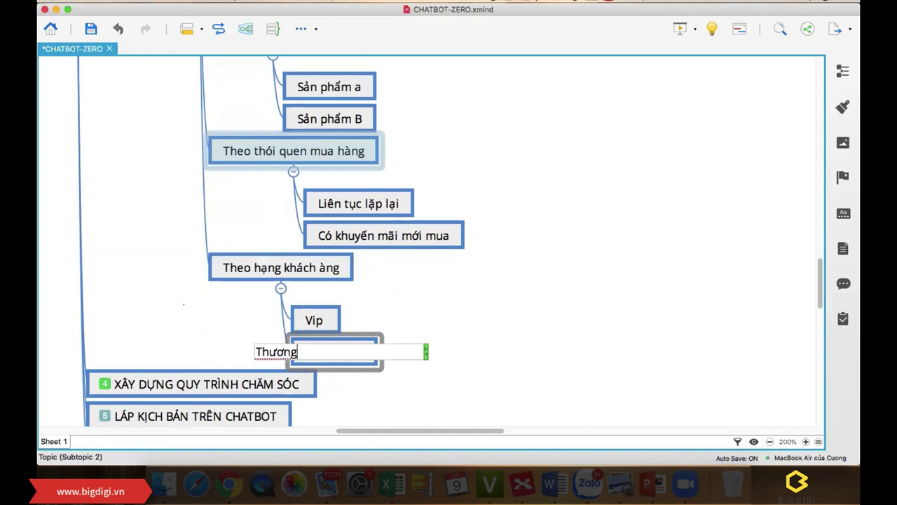
{"action": "key", "text": "Return"}
{"action": "left_click", "coordinate": [466, 313]}
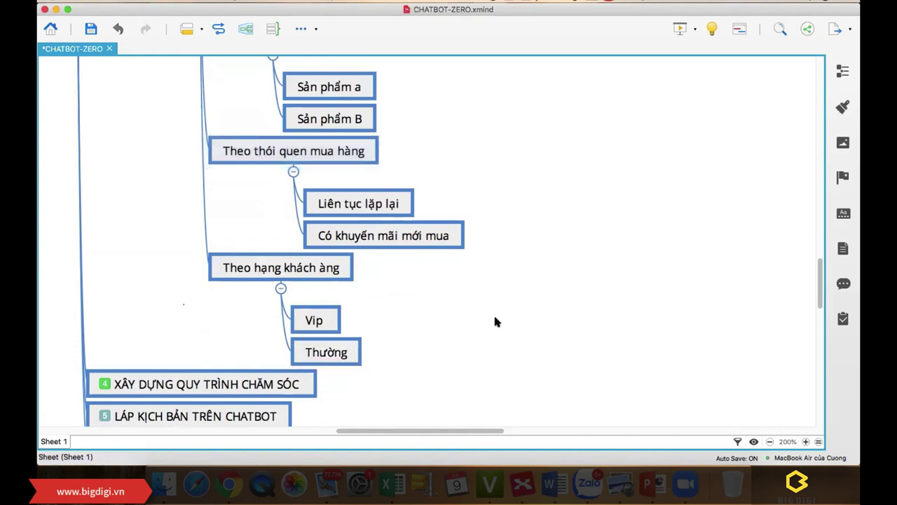
{"action": "scroll", "coordinate": [495, 317], "scroll_direction": "up", "scroll_amount": 8}
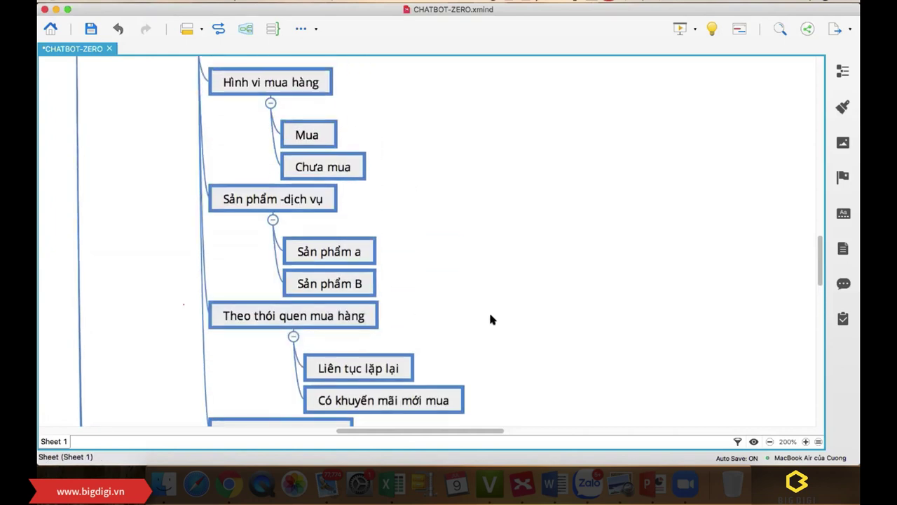
{"action": "scroll", "coordinate": [490, 319], "scroll_direction": "up", "scroll_amount": 5}
{"action": "scroll", "coordinate": [491, 319], "scroll_direction": "down", "scroll_amount": 3}
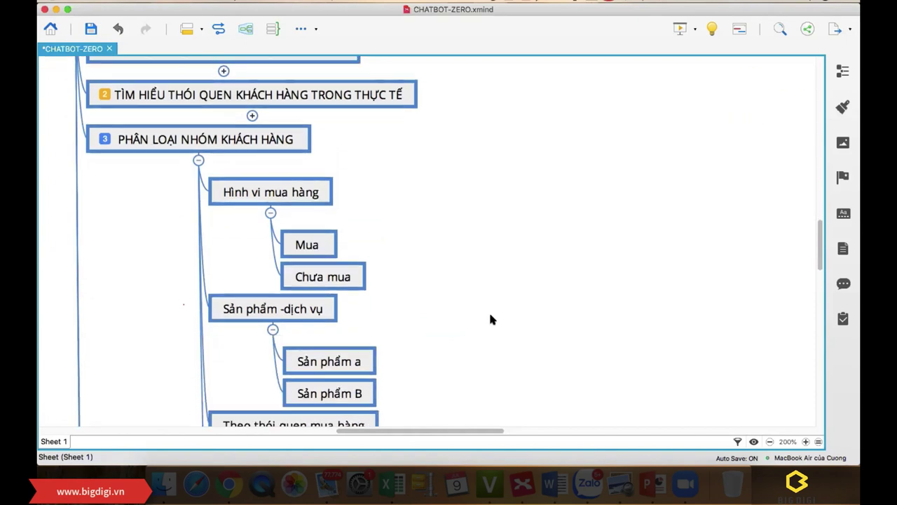
{"action": "scroll", "coordinate": [491, 319], "scroll_direction": "down", "scroll_amount": 2}
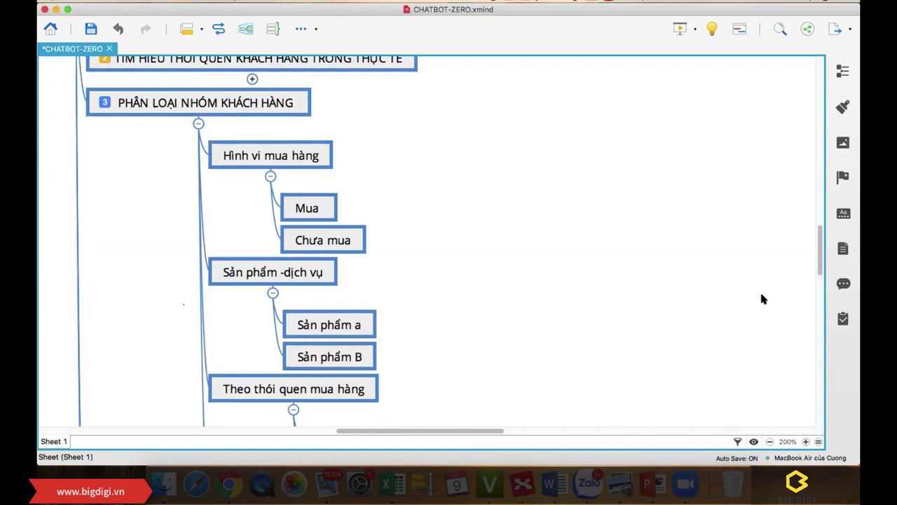
{"action": "key", "text": "super+s"}
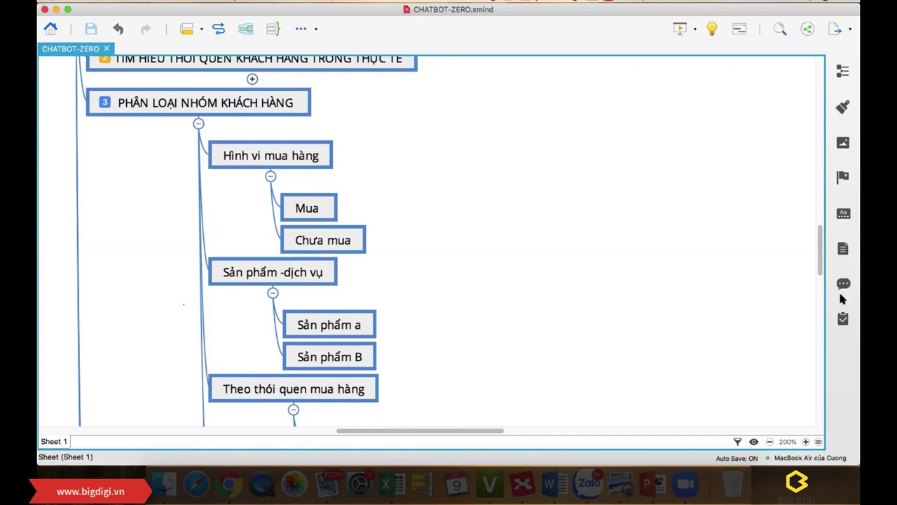
{"action": "scroll", "coordinate": [362, 250], "scroll_direction": "down", "scroll_amount": 1}
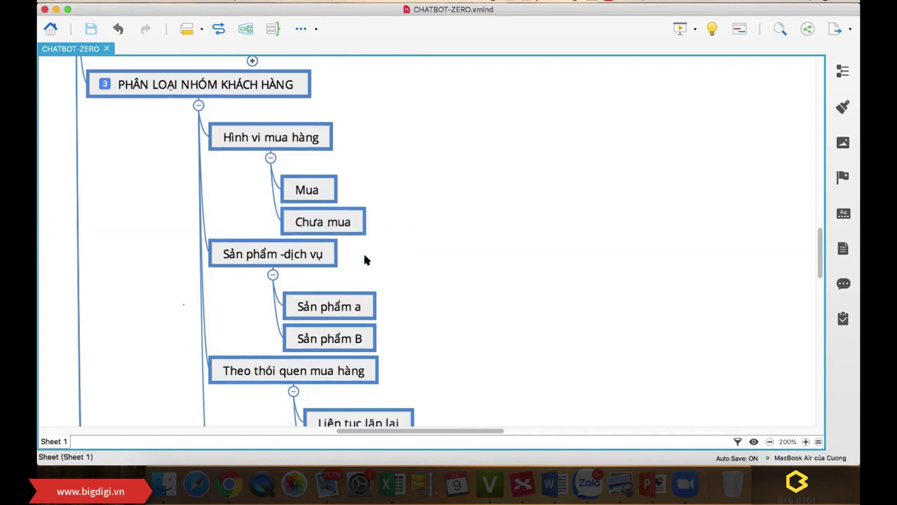
{"action": "scroll", "coordinate": [368, 253], "scroll_direction": "down", "scroll_amount": 2}
{"action": "scroll", "coordinate": [371, 259], "scroll_direction": "down", "scroll_amount": 1}
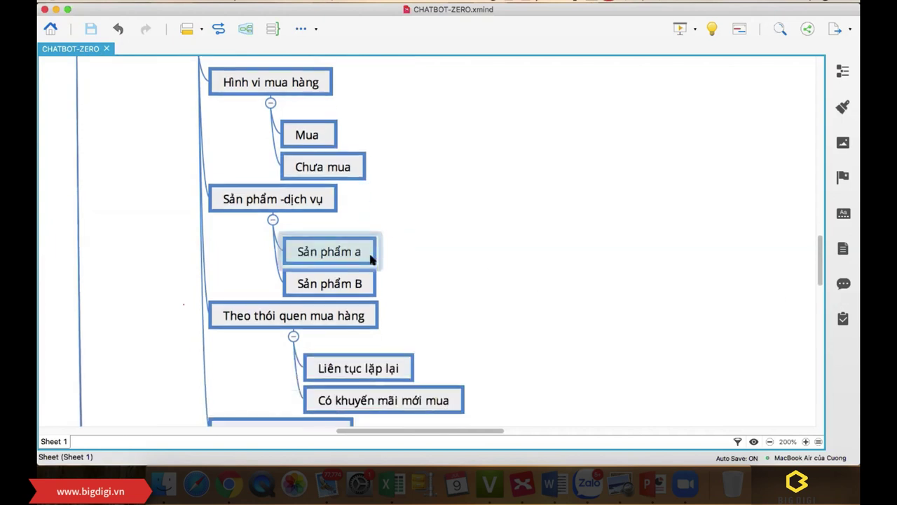
{"action": "scroll", "coordinate": [538, 282], "scroll_direction": "down", "scroll_amount": 2}
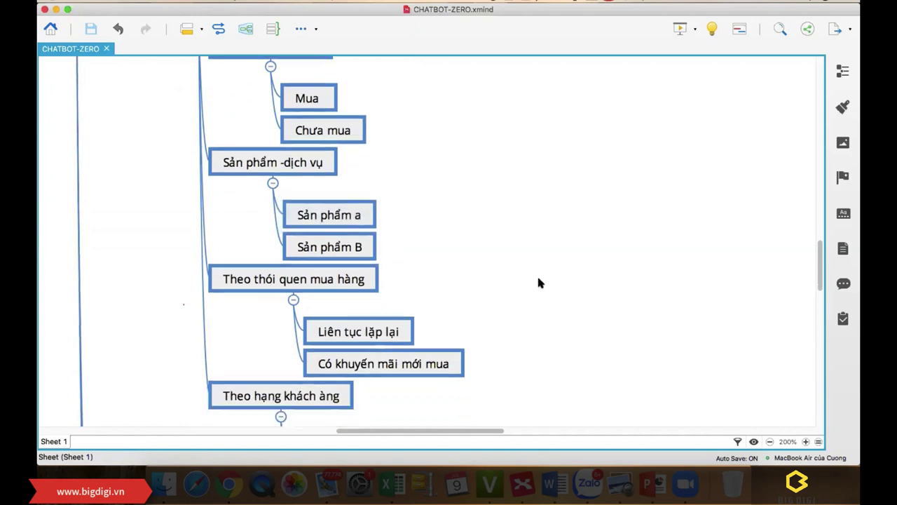
{"action": "scroll", "coordinate": [529, 287], "scroll_direction": "up", "scroll_amount": 4}
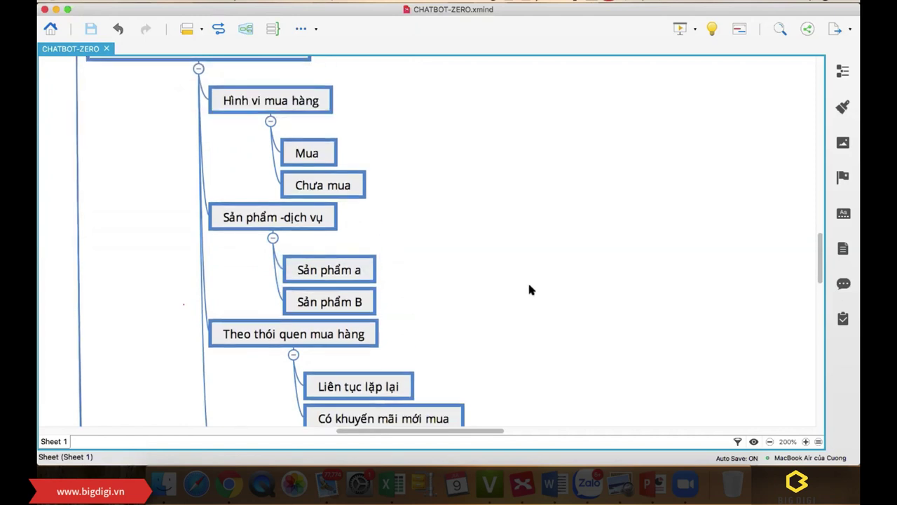
{"action": "scroll", "coordinate": [529, 287], "scroll_direction": "up", "scroll_amount": 2}
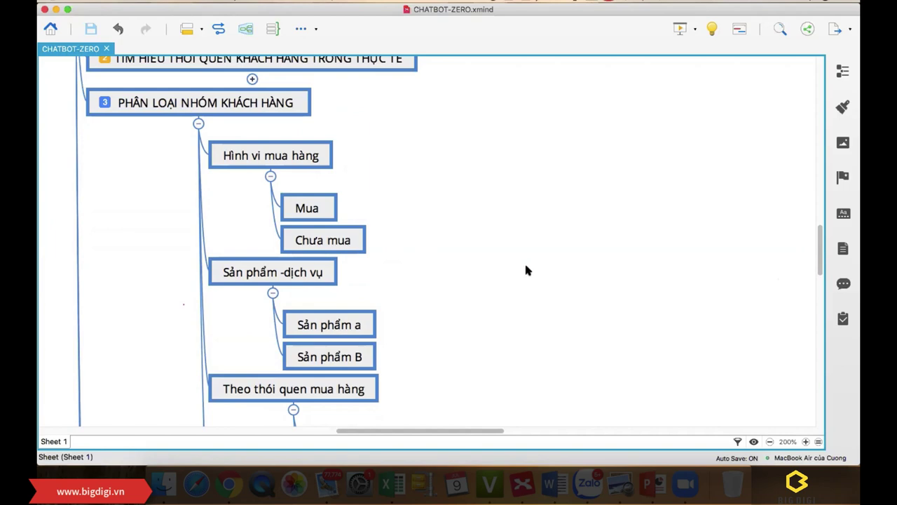
{"action": "scroll", "coordinate": [527, 270], "scroll_direction": "down", "scroll_amount": 3}
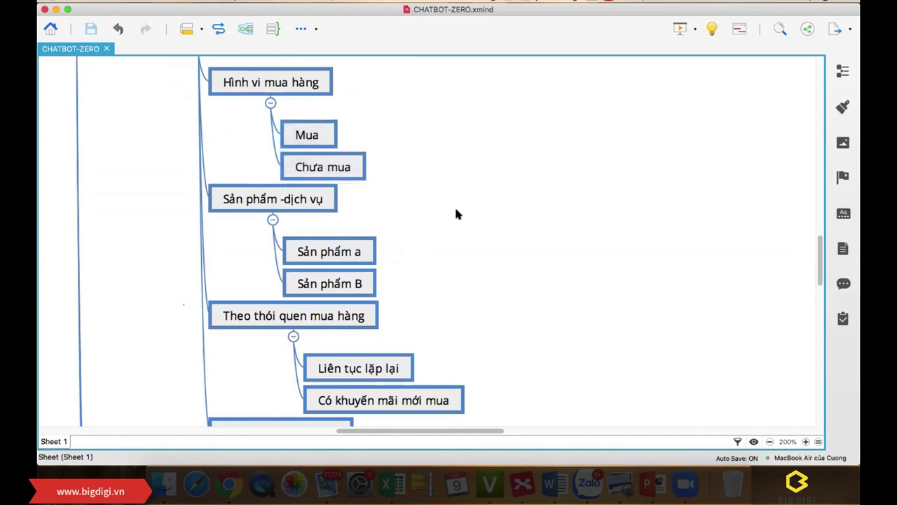
{"action": "scroll", "coordinate": [456, 211], "scroll_direction": "up", "scroll_amount": 3}
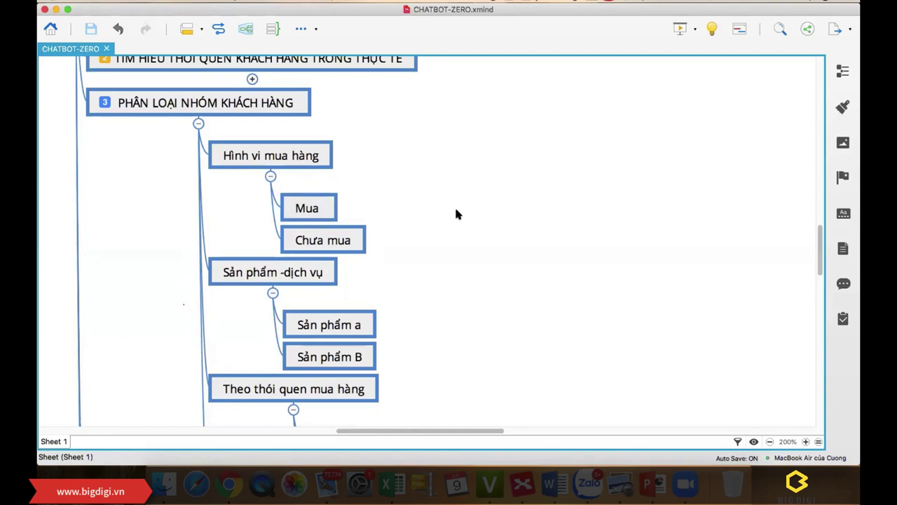
{"action": "scroll", "coordinate": [457, 210], "scroll_direction": "down", "scroll_amount": 8}
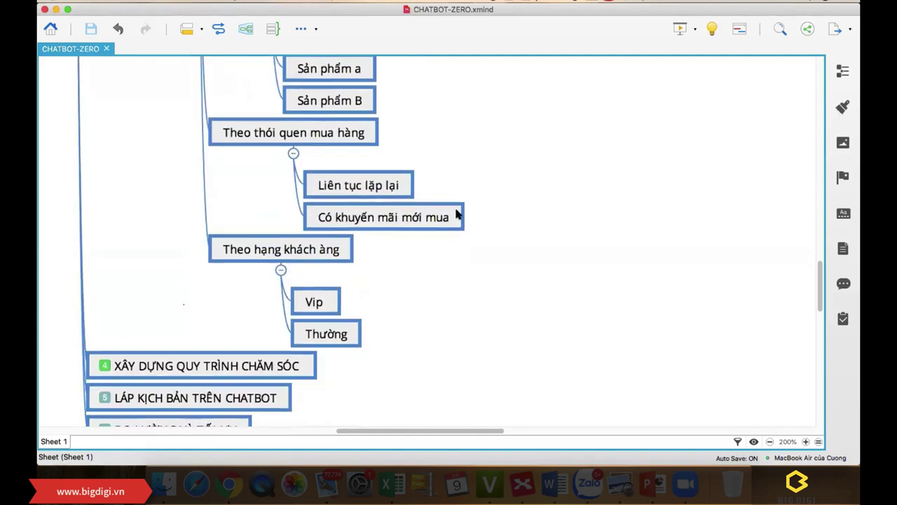
{"action": "scroll", "coordinate": [456, 214], "scroll_direction": "up", "scroll_amount": 10}
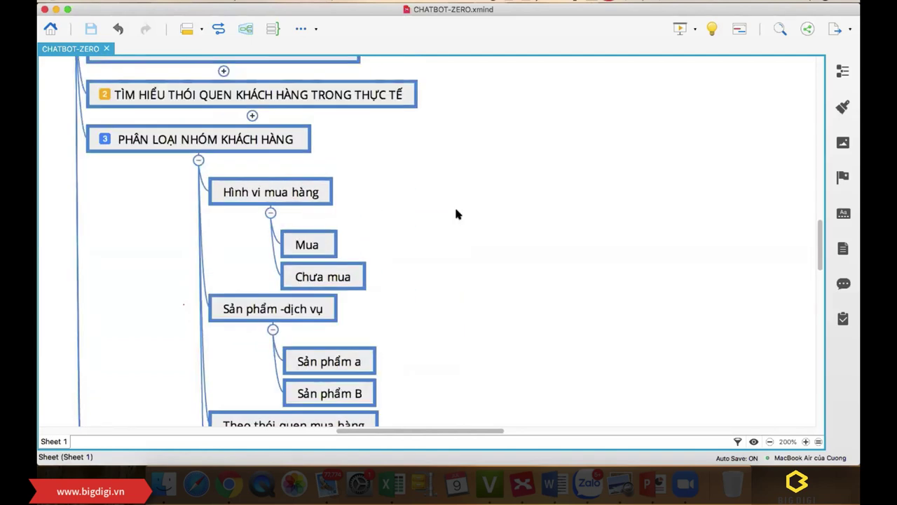
{"action": "scroll", "coordinate": [455, 213], "scroll_direction": "down", "scroll_amount": 2}
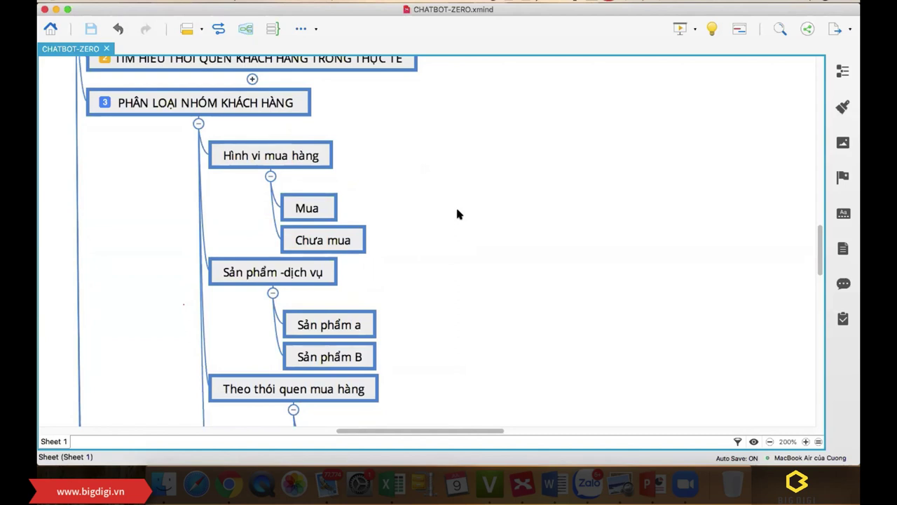
{"action": "scroll", "coordinate": [457, 214], "scroll_direction": "down", "scroll_amount": 2}
{"action": "scroll", "coordinate": [457, 214], "scroll_direction": "down", "scroll_amount": 1}
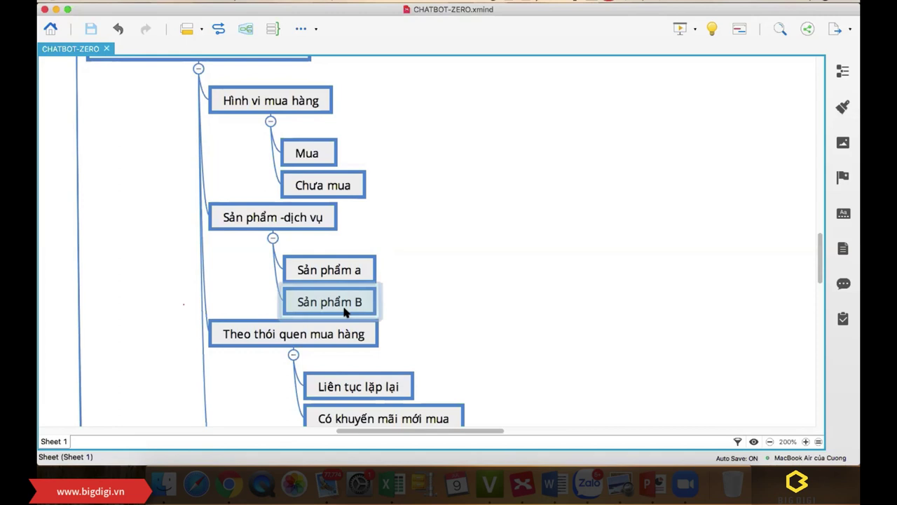
{"action": "scroll", "coordinate": [436, 301], "scroll_direction": "down", "scroll_amount": 3}
{"action": "scroll", "coordinate": [440, 292], "scroll_direction": "up", "scroll_amount": 3}
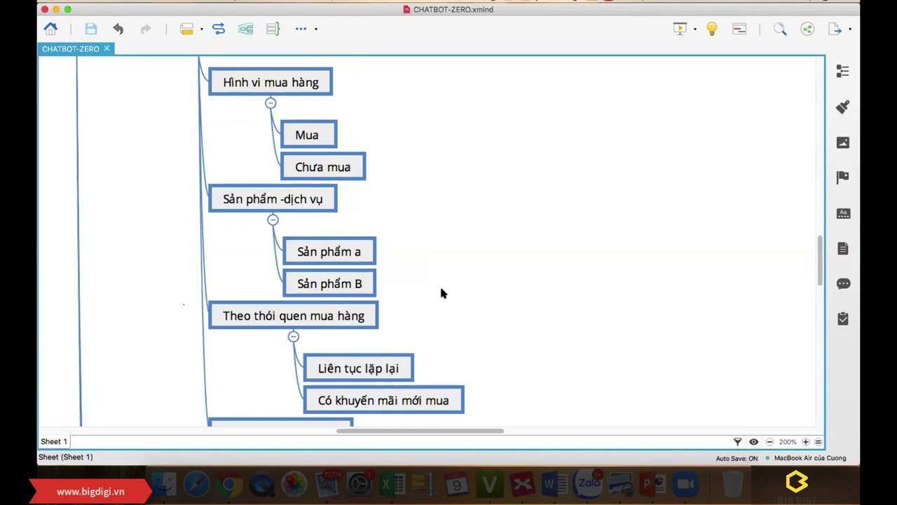
{"action": "scroll", "coordinate": [441, 289], "scroll_direction": "down", "scroll_amount": 10}
{"action": "scroll", "coordinate": [441, 293], "scroll_direction": "up", "scroll_amount": 8}
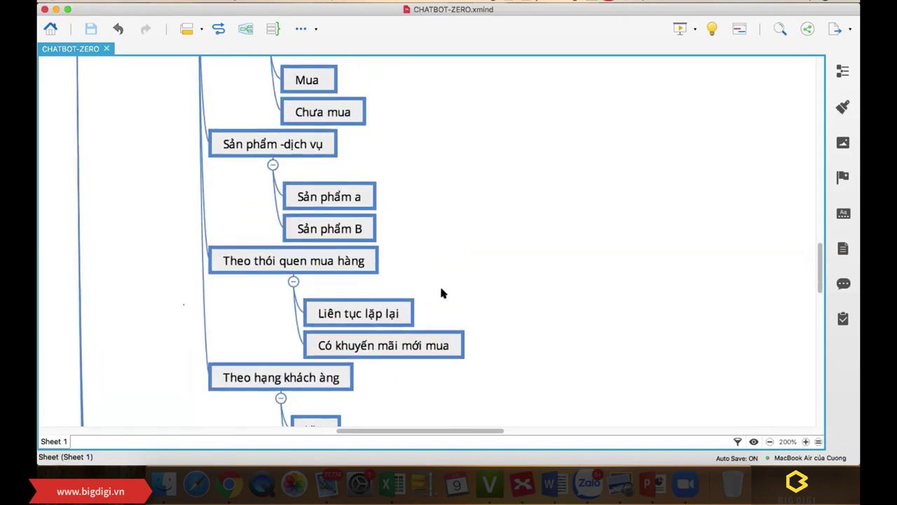
{"action": "scroll", "coordinate": [441, 293], "scroll_direction": "up", "scroll_amount": 1}
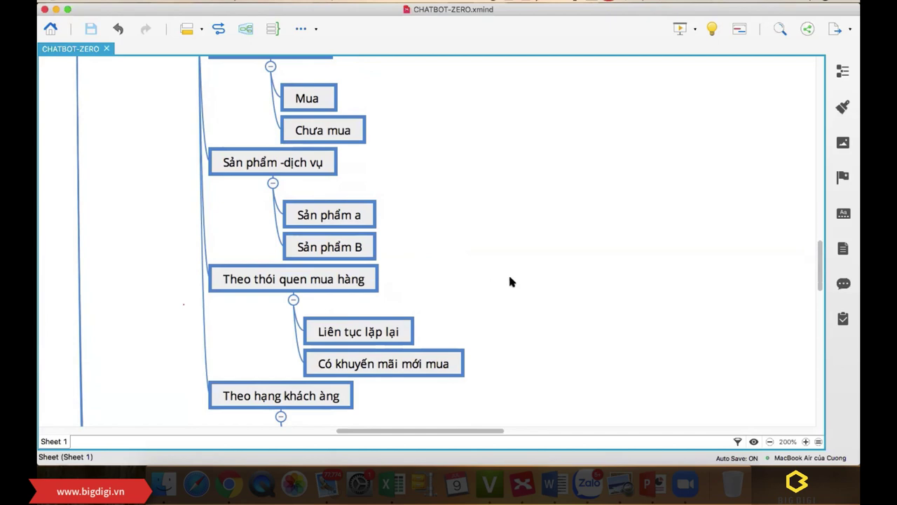
Step: Add the topic 'Sản phẩm quay vòng' as a sibling below Sản phẩm B
{"action": "left_click", "coordinate": [322, 250]}
{"action": "key", "text": "Return"}
{"action": "type", "text": "San"}
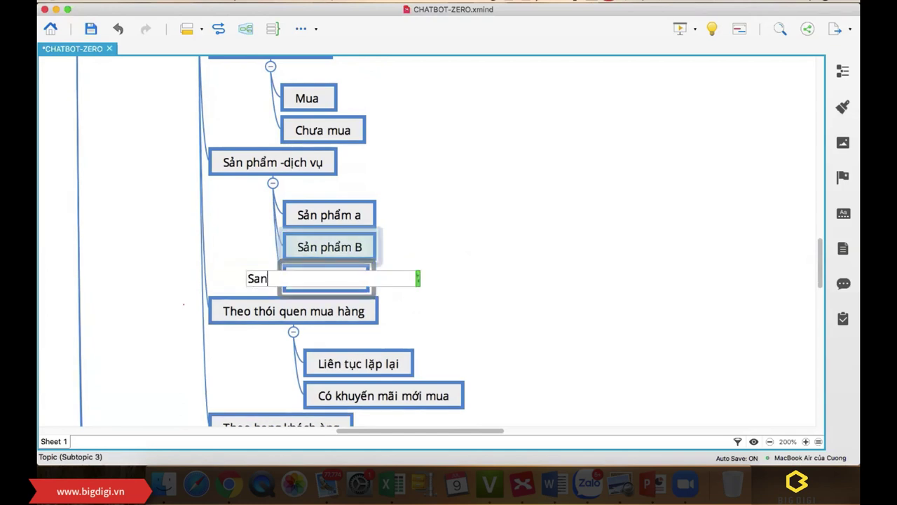
{"action": "type", "text": "r phaamr "}
{"action": "type", "text": "quay vop"}
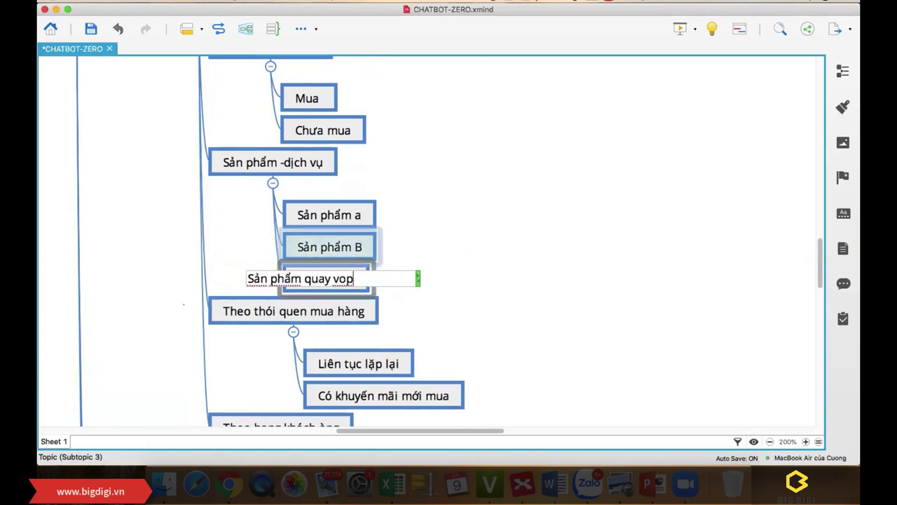
{"action": "key", "text": "BackSpace"}
{"action": "type", "text": "ngf"}
{"action": "key", "text": "Return"}
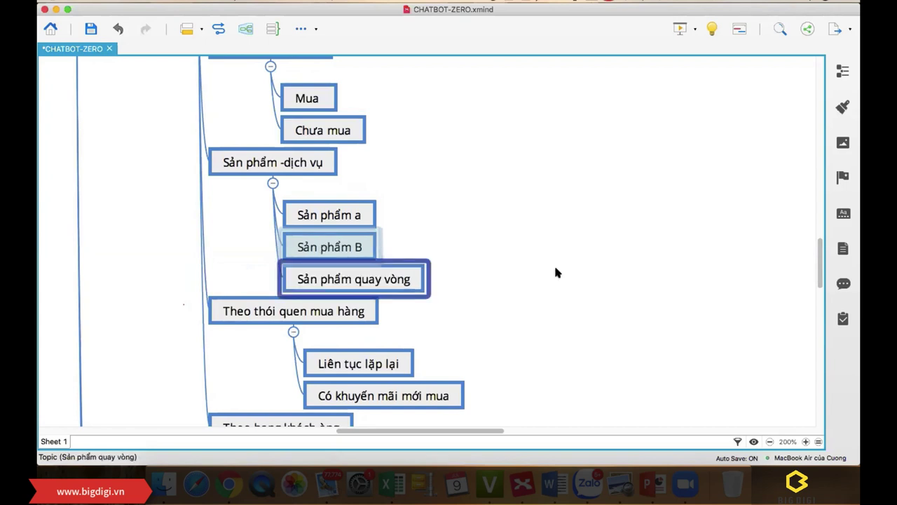
{"action": "left_click", "coordinate": [559, 263]}
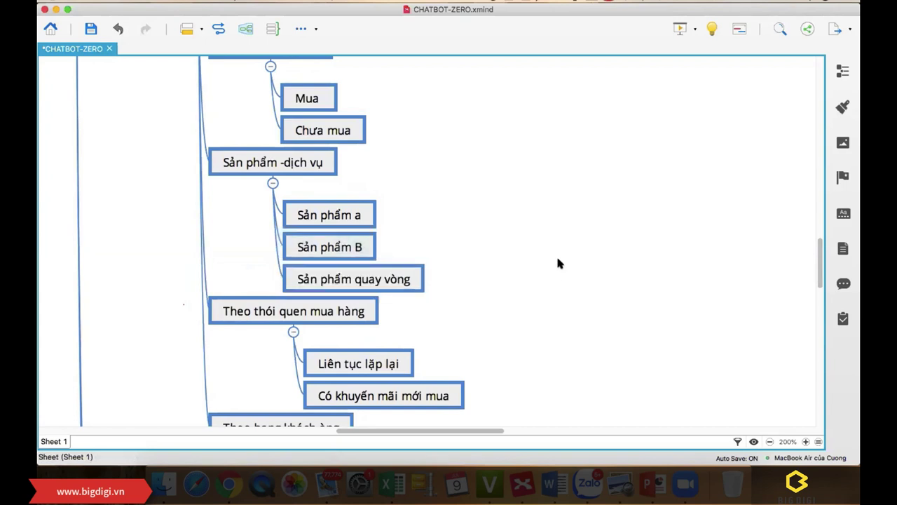
Step: Append '- lặp đi lặp lại' to the Sản phẩm quay vòng topic's text
{"action": "left_click", "coordinate": [415, 282]}
{"action": "double_click", "coordinate": [415, 282]}
{"action": "left_click", "coordinate": [410, 278]}
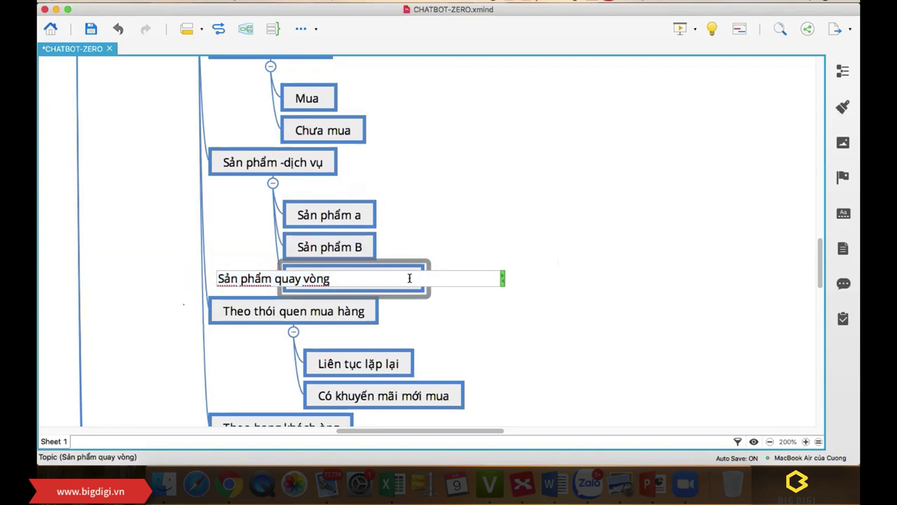
{"action": "type", "text": "- lặp đi la"}
{"action": "type", "text": "p lại"}
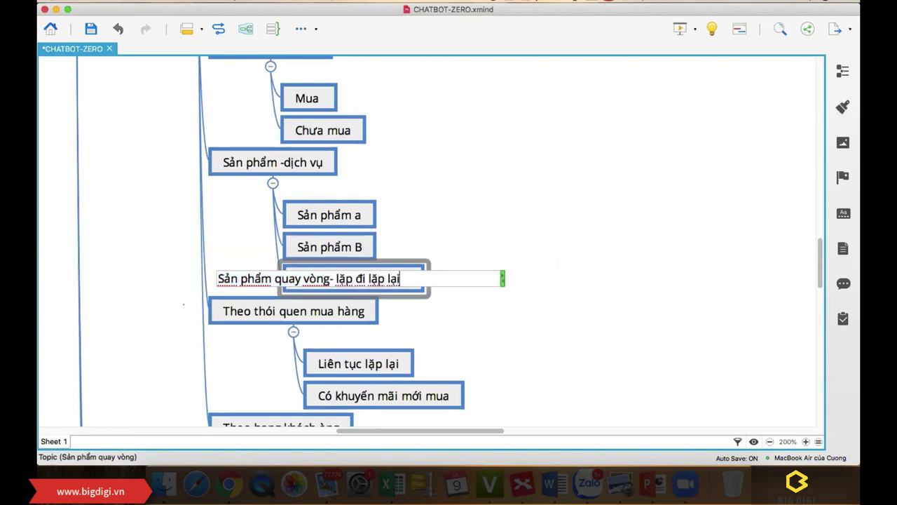
{"action": "left_click", "coordinate": [474, 216]}
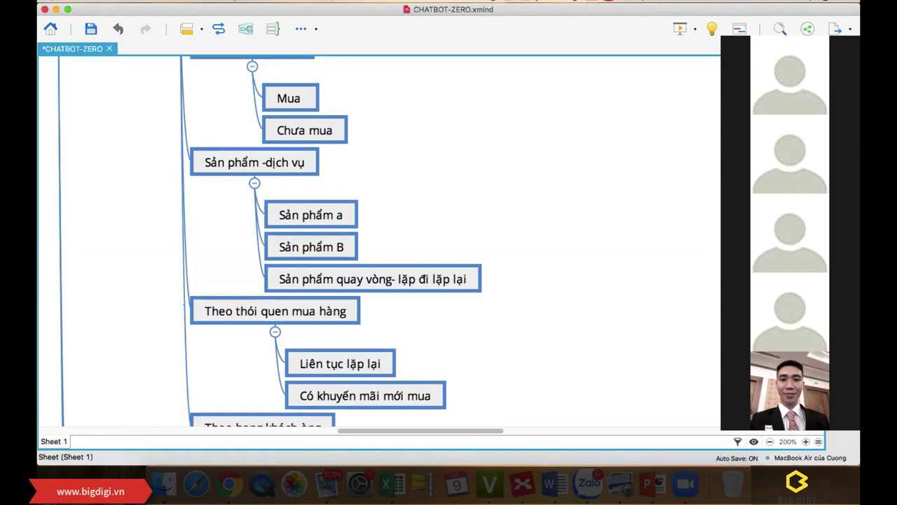
{"action": "left_click", "coordinate": [748, 31]}
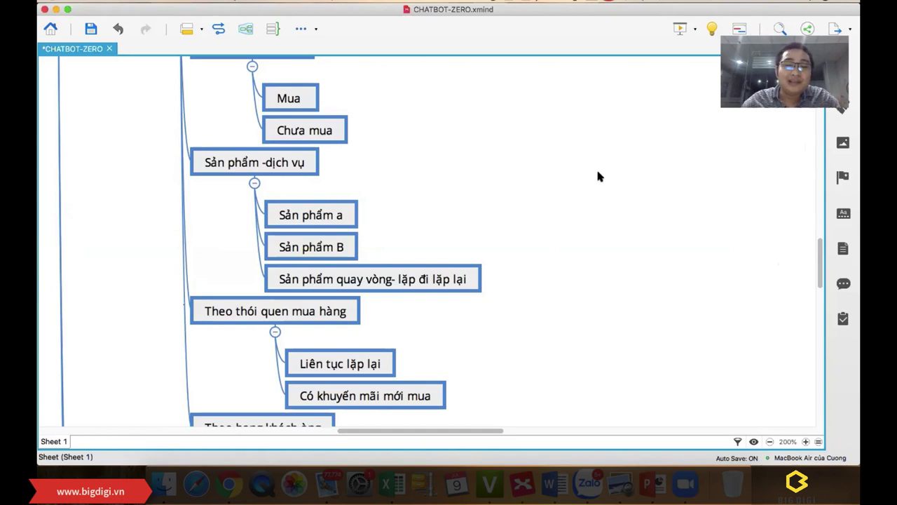
{"action": "scroll", "coordinate": [598, 176], "scroll_direction": "down", "scroll_amount": 3}
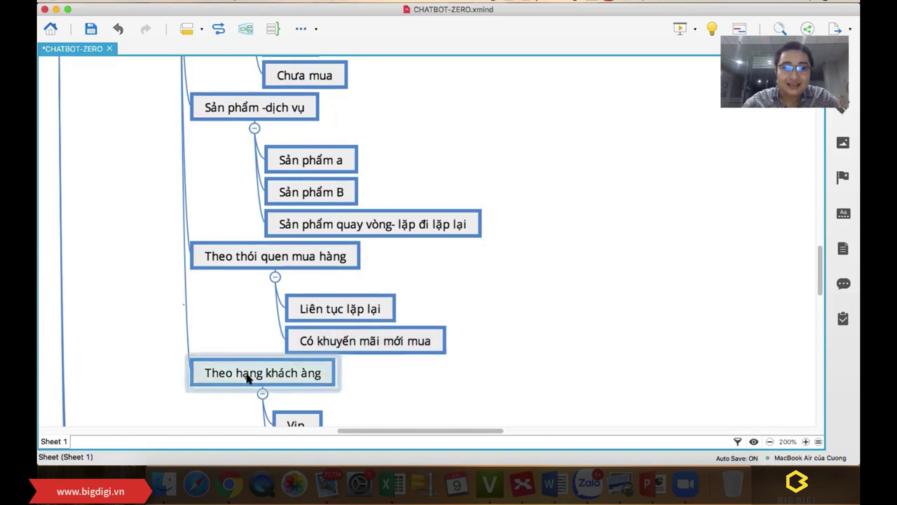
Step: Correct the topic 'Theo hạng khách àng' to read 'Theo hạng khách hàng'
{"action": "scroll", "coordinate": [369, 362], "scroll_direction": "down", "scroll_amount": 3}
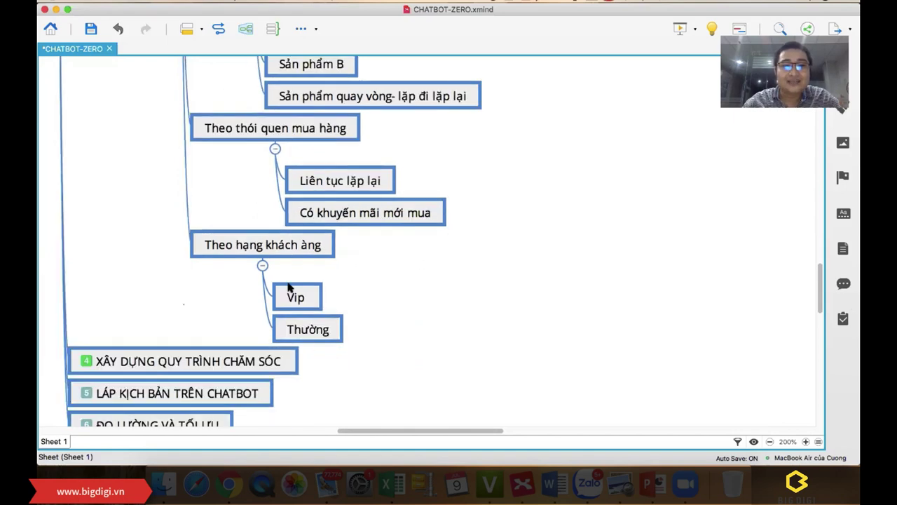
{"action": "double_click", "coordinate": [300, 249]}
{"action": "left_click", "coordinate": [221, 243]}
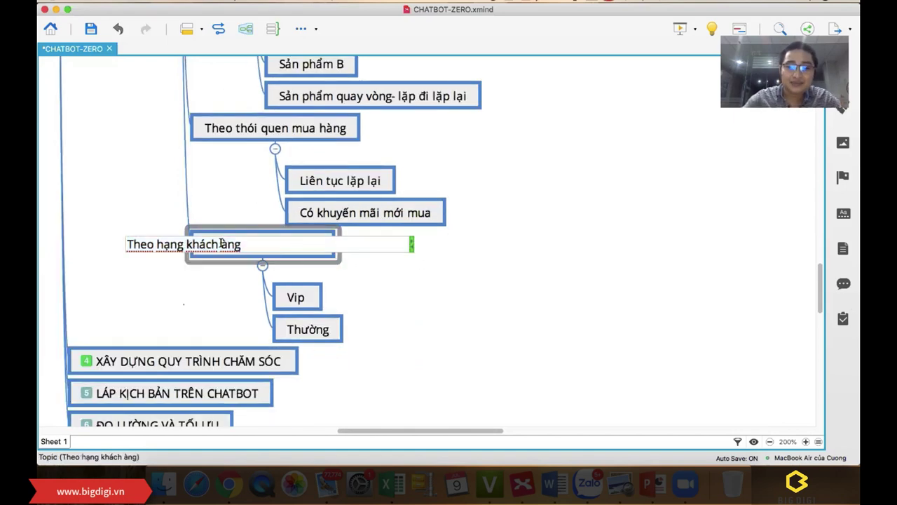
{"action": "type", "text": "h"}
{"action": "left_click", "coordinate": [477, 309]}
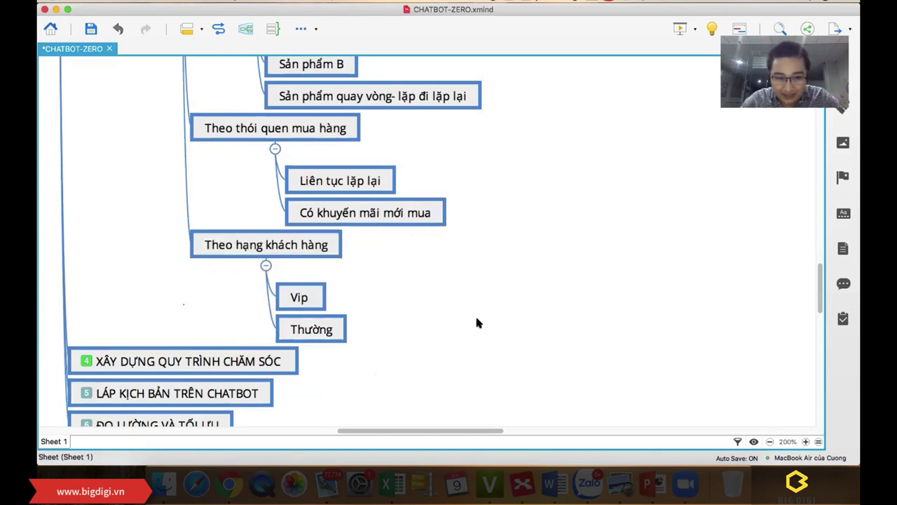
Step: Collapse the PHÂN LOẠI NHÓM KHÁCH HÀNG branch and select the XÂY DỰNG QUY TRÌNH CHĂM SÓC topic
{"action": "scroll", "coordinate": [441, 301], "scroll_direction": "up", "scroll_amount": 8}
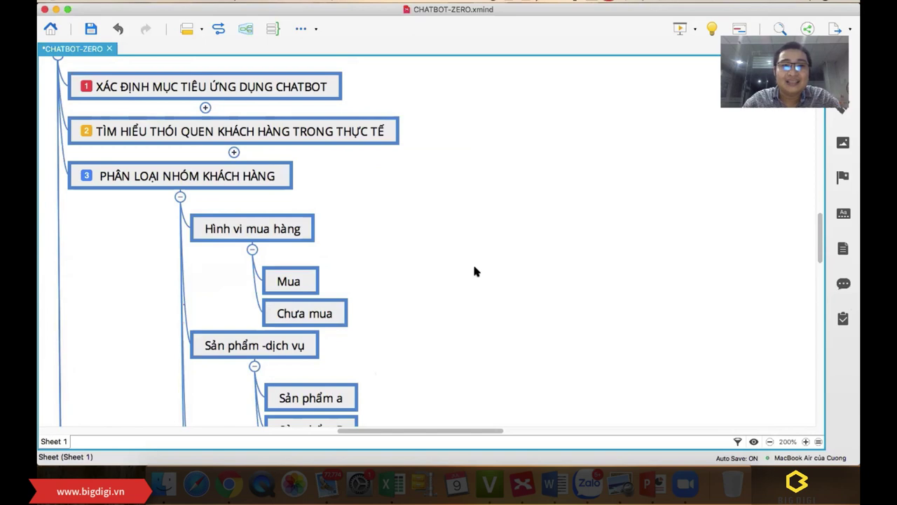
{"action": "scroll", "coordinate": [474, 270], "scroll_direction": "down", "scroll_amount": 1}
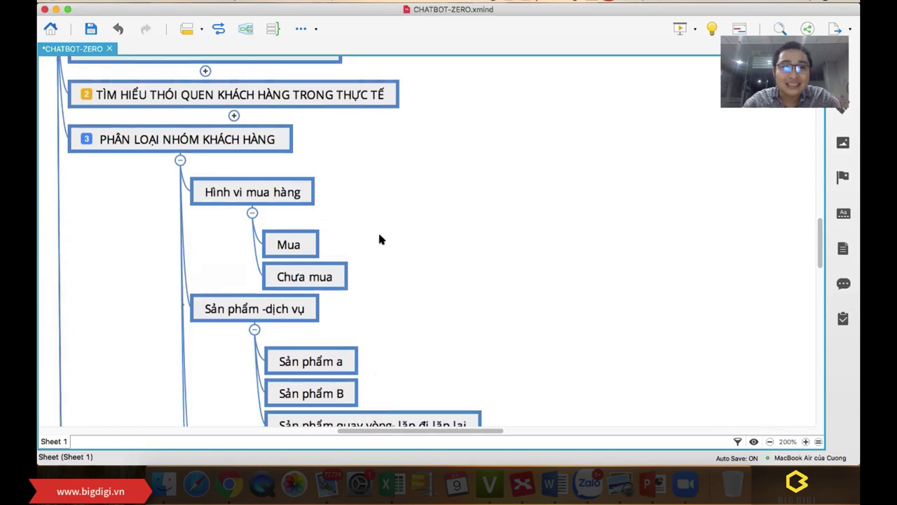
{"action": "scroll", "coordinate": [378, 235], "scroll_direction": "up", "scroll_amount": 4}
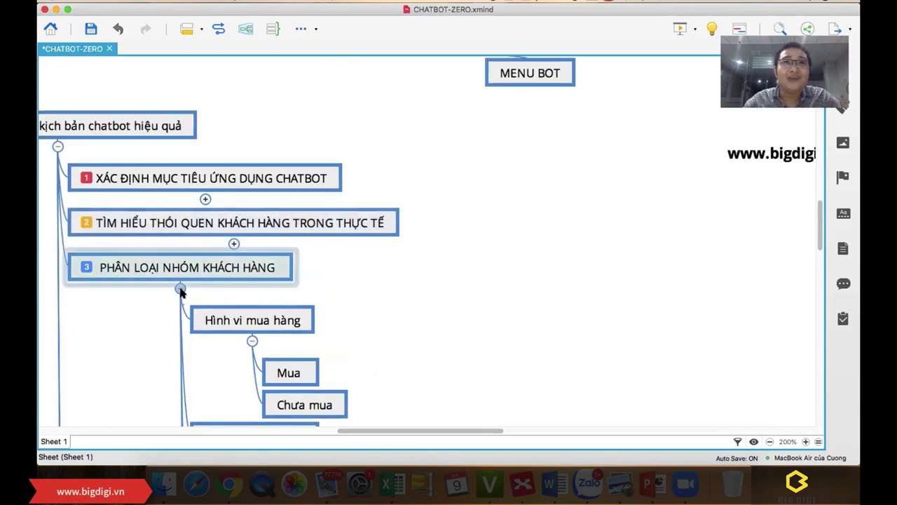
{"action": "scroll", "coordinate": [445, 296], "scroll_direction": "down", "scroll_amount": 2}
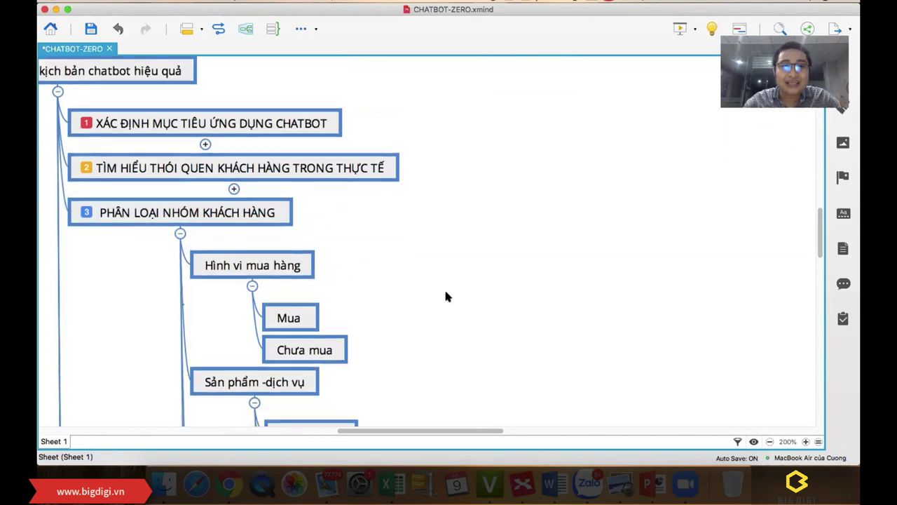
{"action": "left_click", "coordinate": [180, 236]}
{"action": "left_click", "coordinate": [295, 258]}
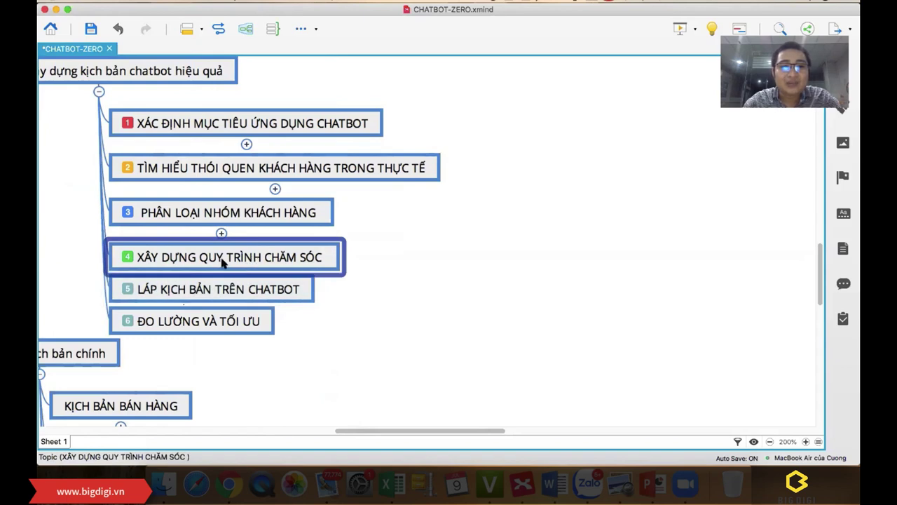
{"action": "double_click", "coordinate": [315, 257]}
{"action": "left_click", "coordinate": [408, 224]}
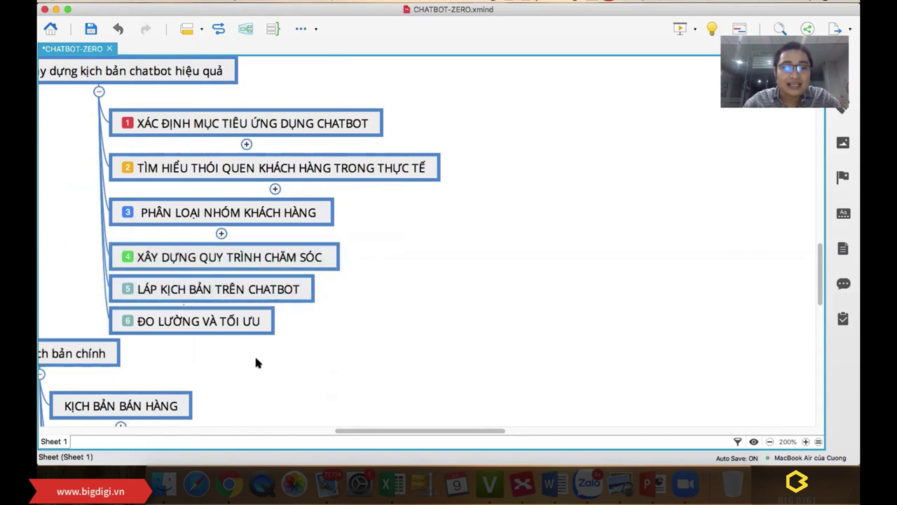
Step: In Chrome, go to draw.io and start opening an existing diagram from Google Drive
{"action": "left_click", "coordinate": [228, 478]}
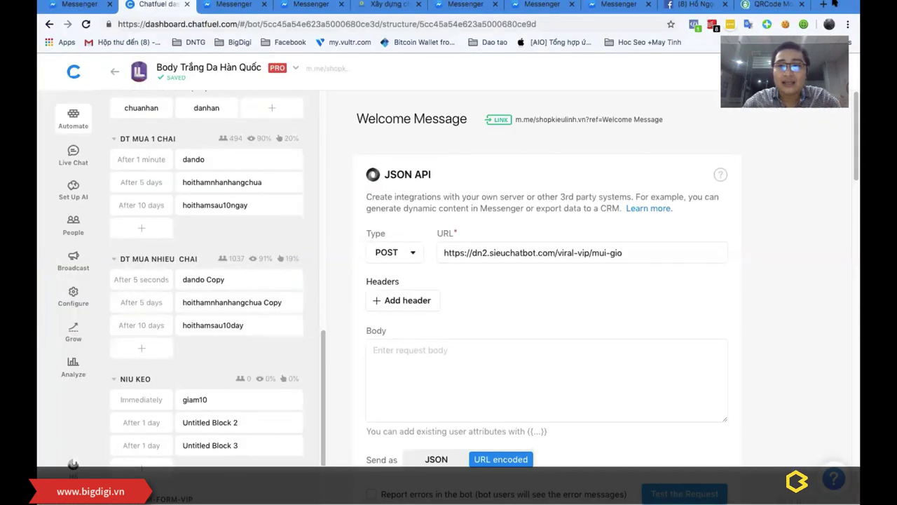
{"action": "key", "text": "super+t"}
{"action": "type", "text": "dr"}
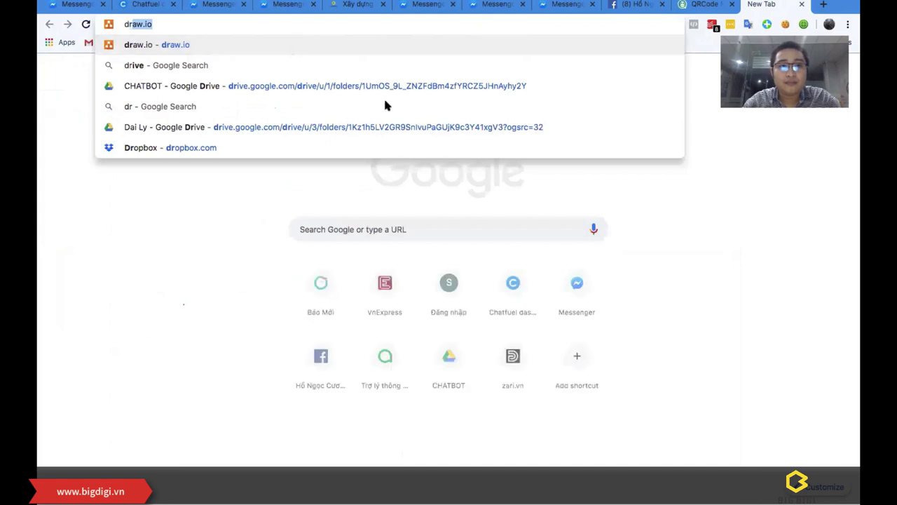
{"action": "key", "text": "Return"}
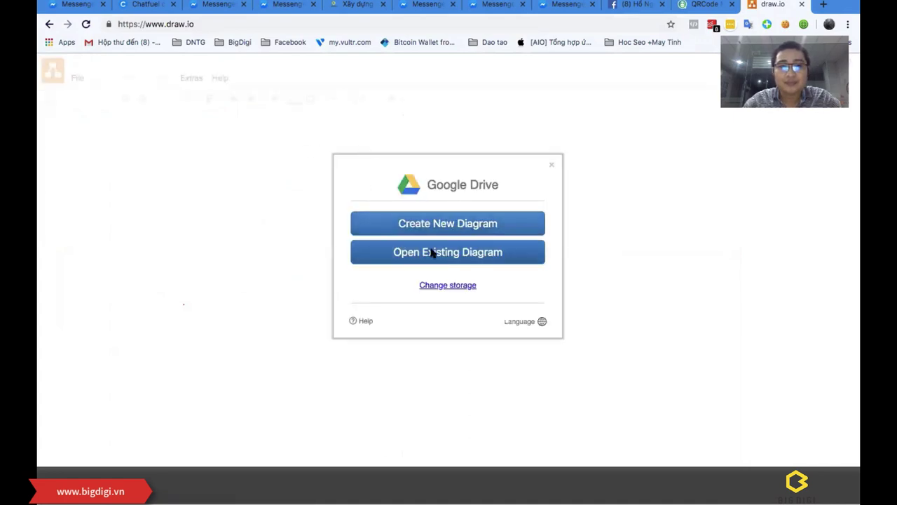
{"action": "left_click", "coordinate": [453, 251]}
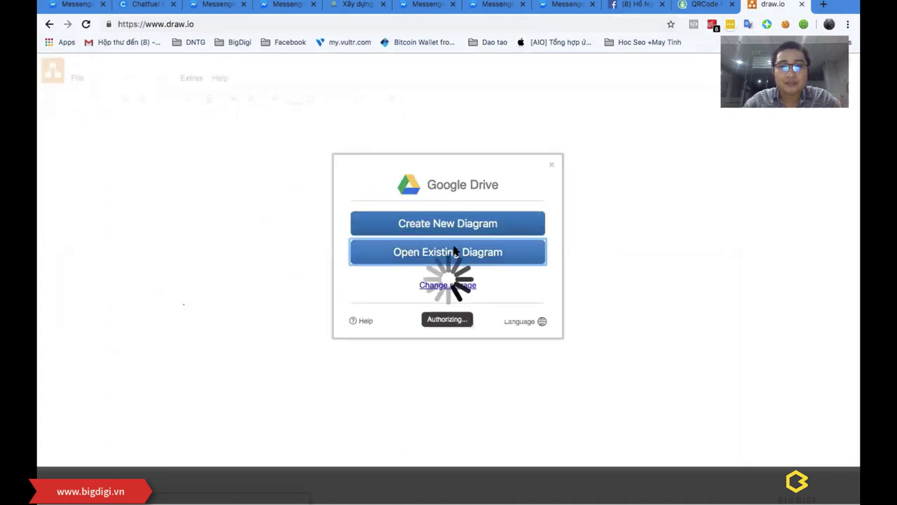
Step: Open a new tab and switch to another Chrome profile's window
{"action": "left_click", "coordinate": [823, 4]}
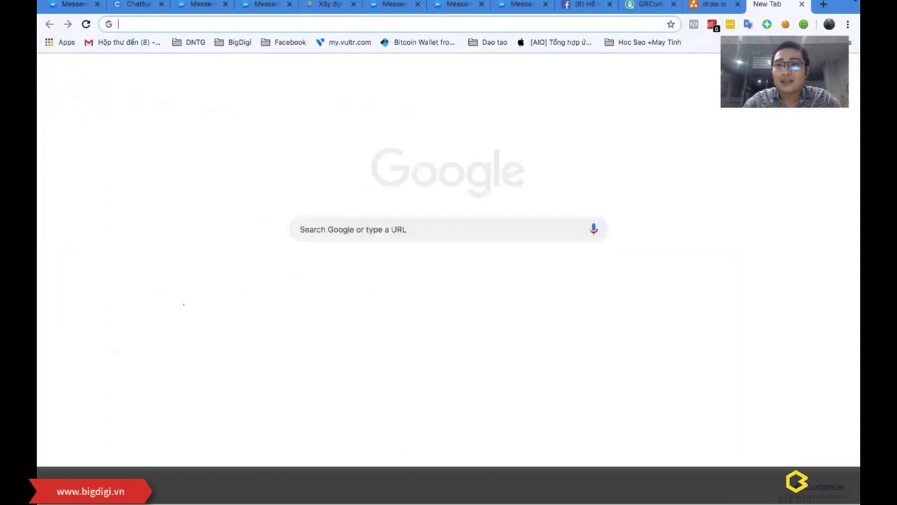
{"action": "left_click", "coordinate": [828, 24]}
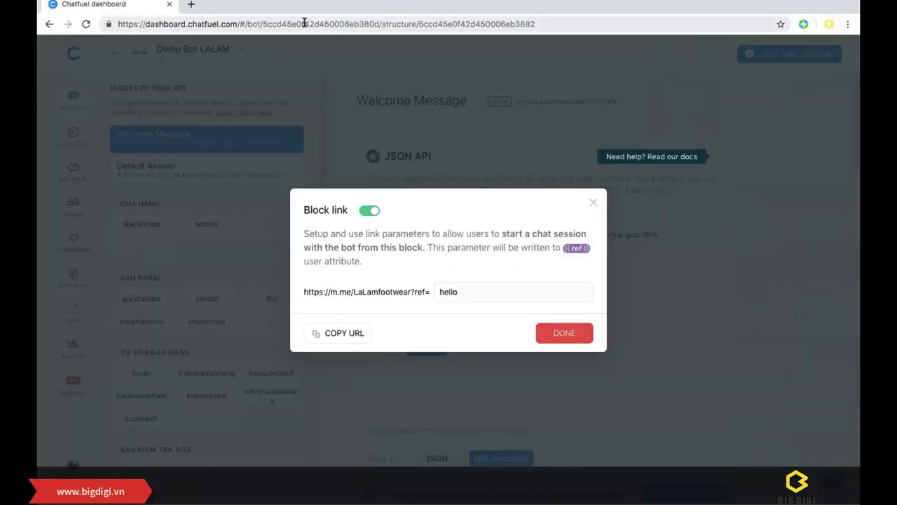
{"action": "left_click", "coordinate": [305, 25]}
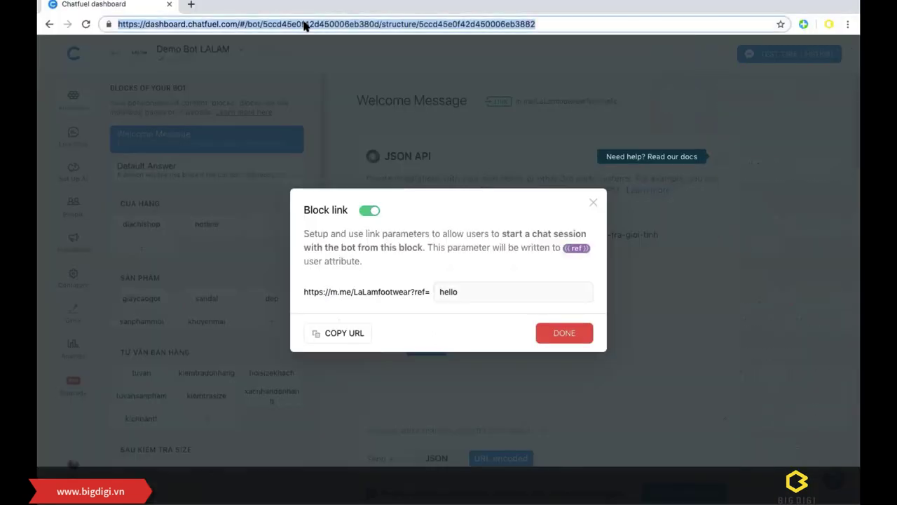
Step: Go to Chatfuel, open the KVK World Beauty demo bot and its 'hỏi nhận collagen viên chưa' block
{"action": "type", "text": "chat"}
{"action": "key", "text": "Return"}
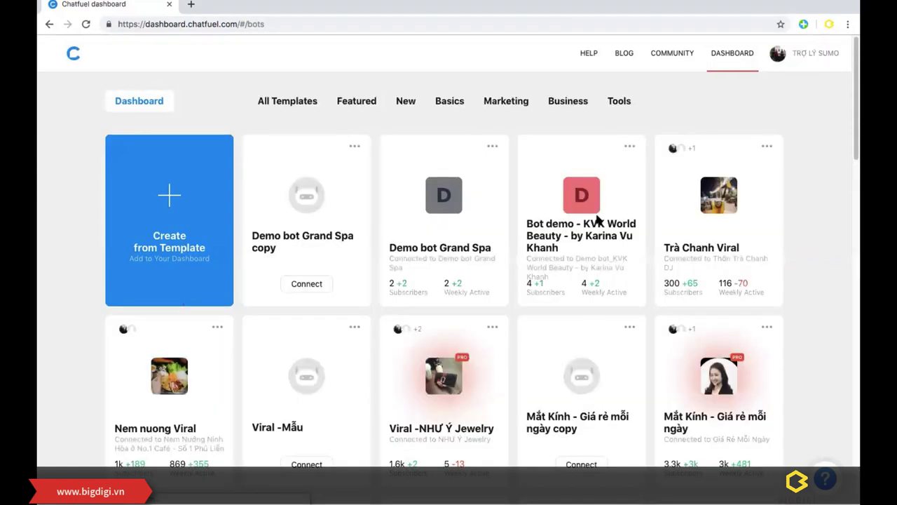
{"action": "left_click", "coordinate": [552, 235]}
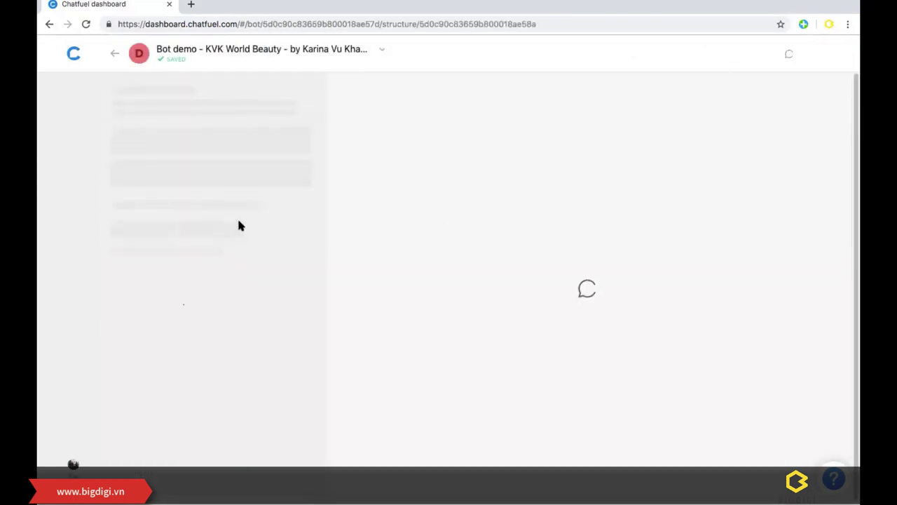
{"action": "scroll", "coordinate": [233, 211], "scroll_direction": "down", "scroll_amount": 10}
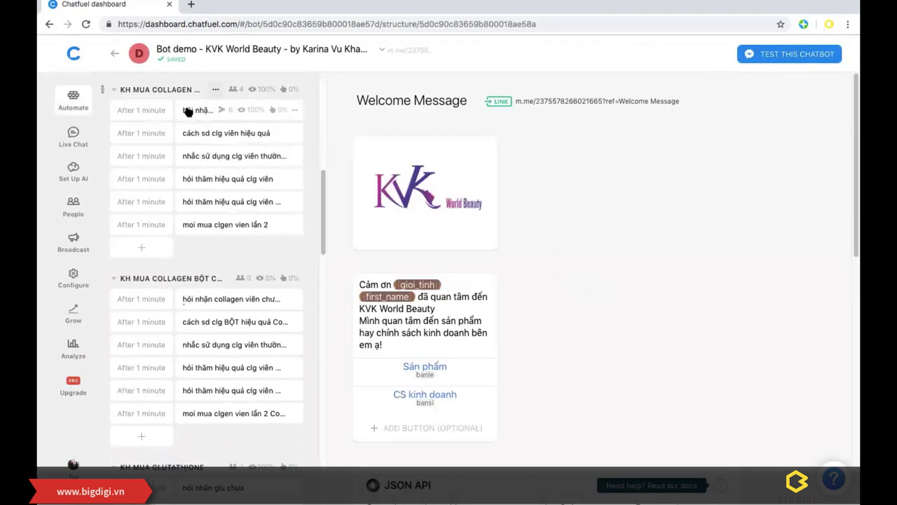
{"action": "left_click", "coordinate": [186, 110]}
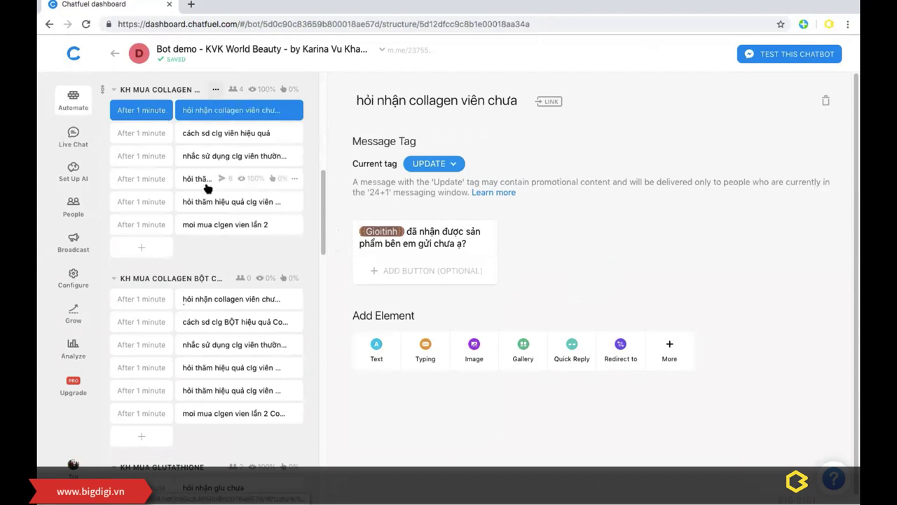
Step: Open the 'cách sd clg viên hiệu quả' block in the KH MUA COLLAGEN VIÊN group
{"action": "scroll", "coordinate": [215, 159], "scroll_direction": "up", "scroll_amount": 1}
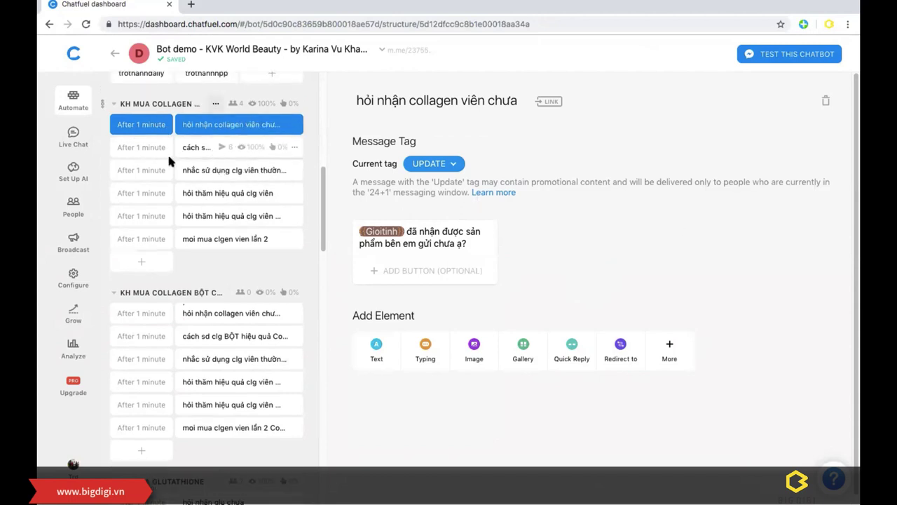
{"action": "scroll", "coordinate": [210, 159], "scroll_direction": "up", "scroll_amount": 1}
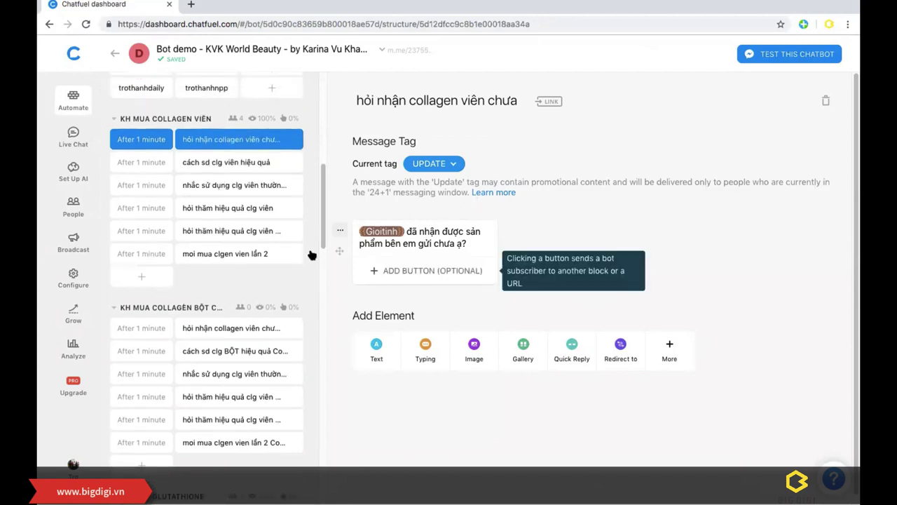
{"action": "scroll", "coordinate": [245, 219], "scroll_direction": "down", "scroll_amount": 15}
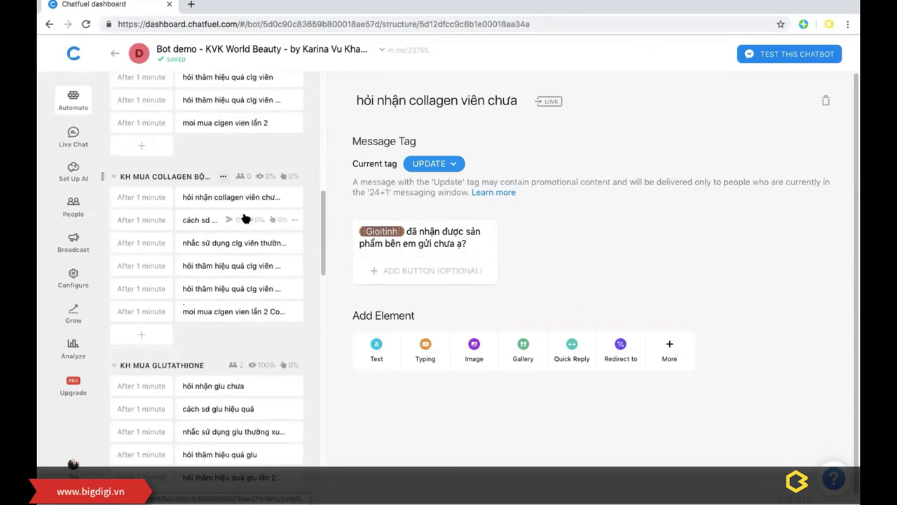
{"action": "scroll", "coordinate": [249, 210], "scroll_direction": "up", "scroll_amount": 20}
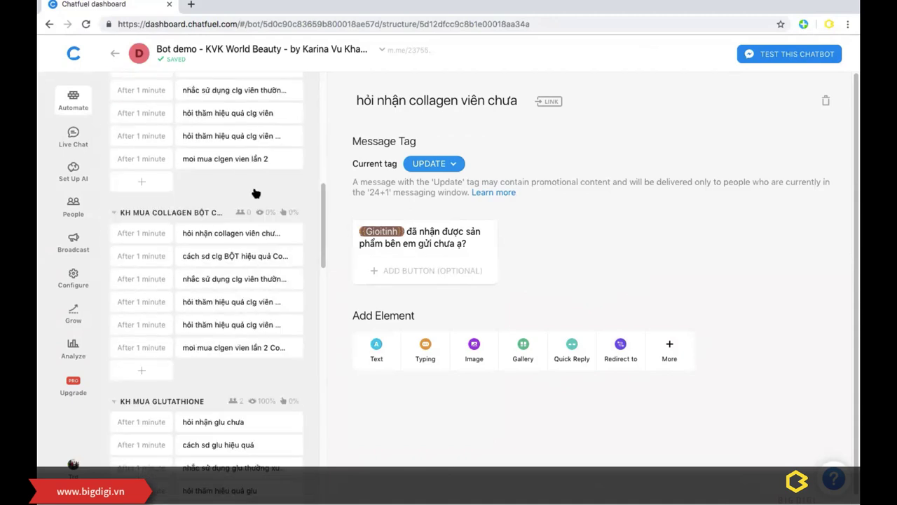
{"action": "scroll", "coordinate": [231, 210], "scroll_direction": "down", "scroll_amount": 8}
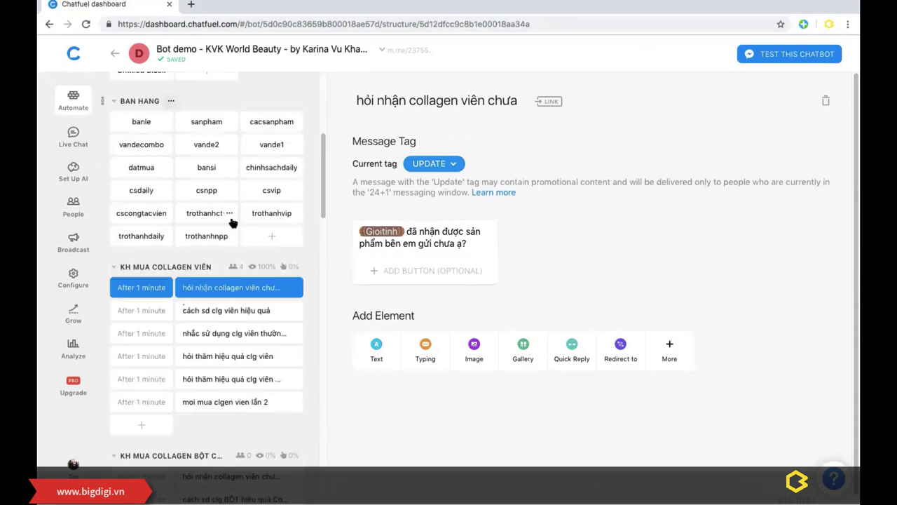
{"action": "left_click", "coordinate": [183, 254]}
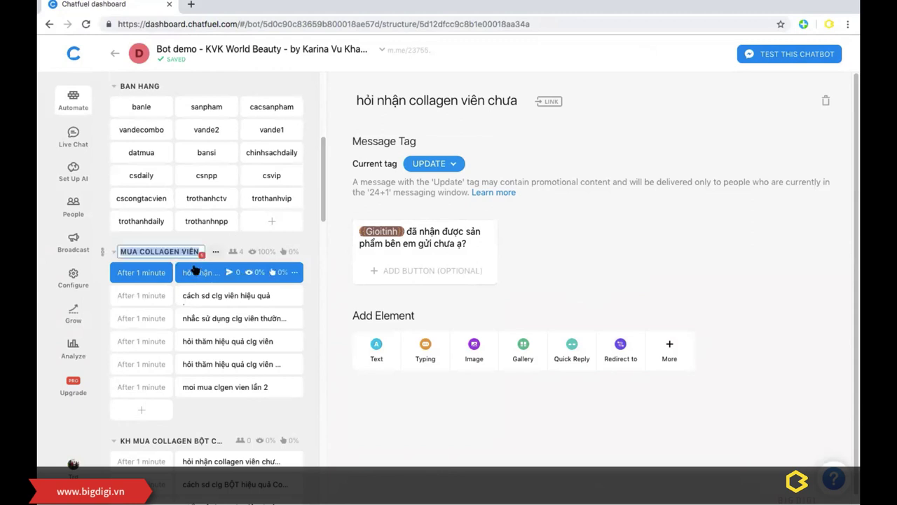
{"action": "key", "text": "Return"}
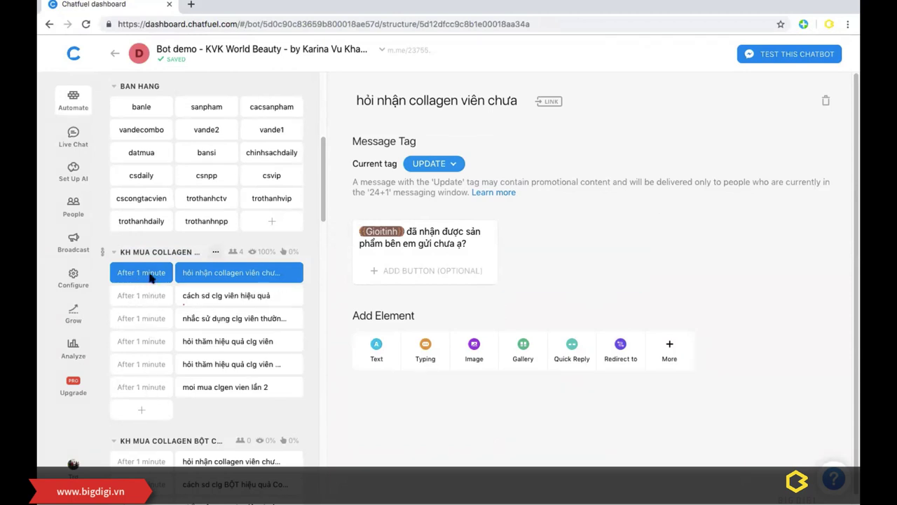
{"action": "left_click", "coordinate": [206, 296]}
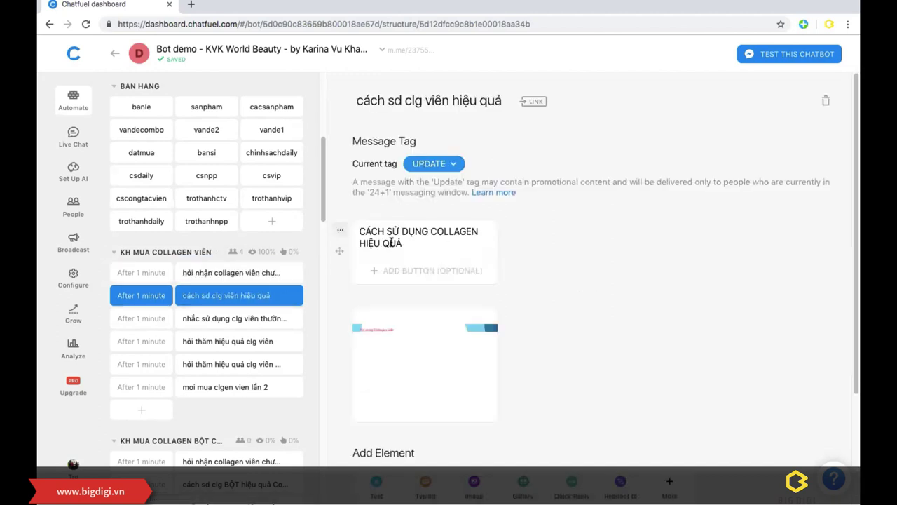
Step: Review the 'nhắc sử dụng clg viên thường xuyên', 'hỏi thăm hiệu quả clg viên' and 'moi mua clgen vien lần 2' blocks
{"action": "scroll", "coordinate": [469, 265], "scroll_direction": "down", "scroll_amount": 4}
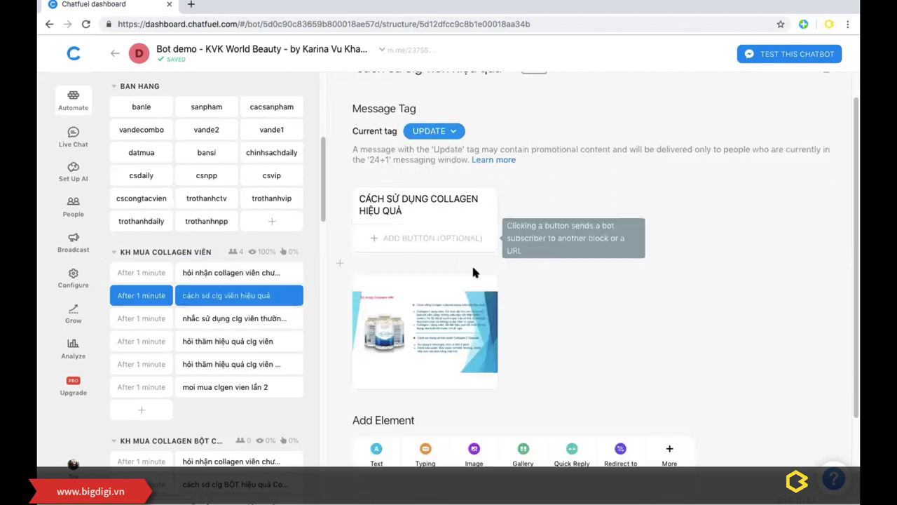
{"action": "left_click", "coordinate": [199, 321]}
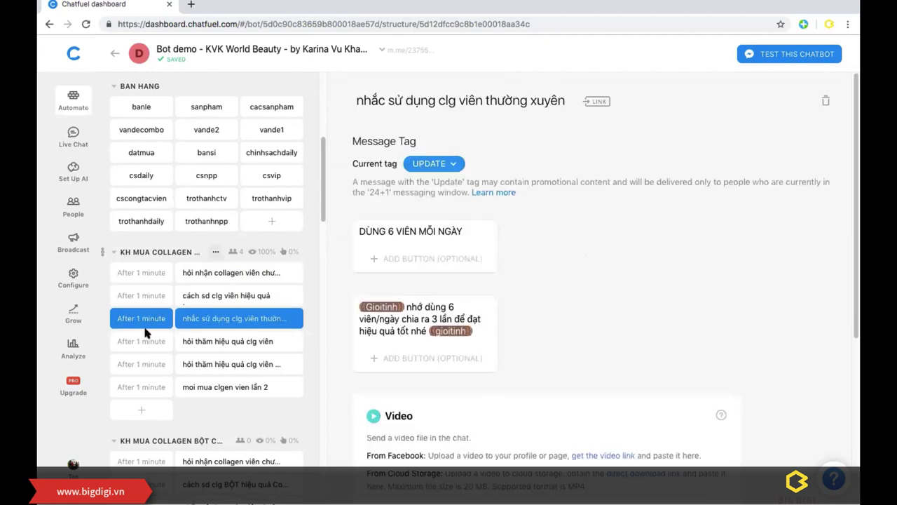
{"action": "scroll", "coordinate": [499, 297], "scroll_direction": "down", "scroll_amount": 4}
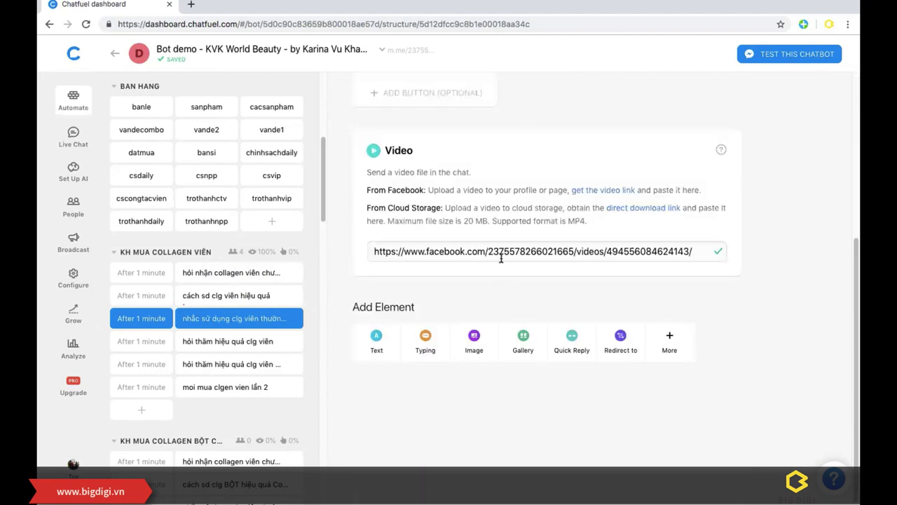
{"action": "left_click", "coordinate": [190, 341]}
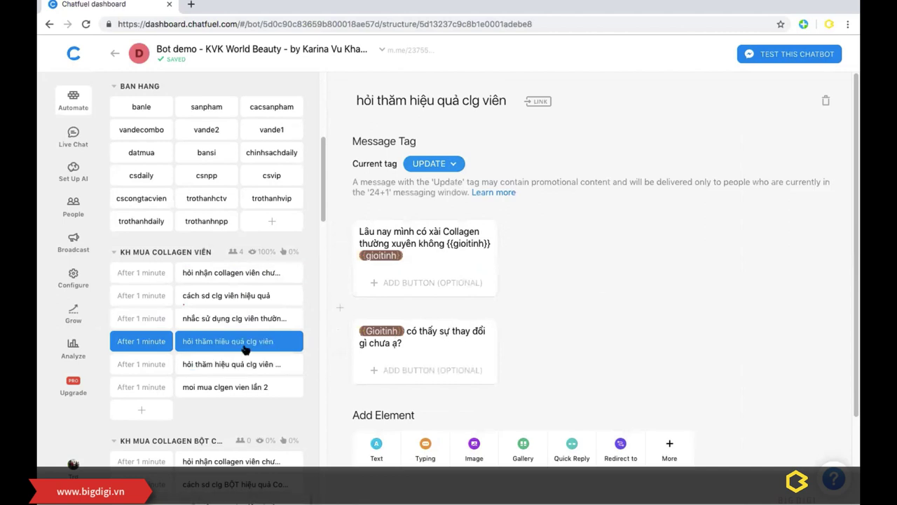
{"action": "left_click", "coordinate": [189, 394]}
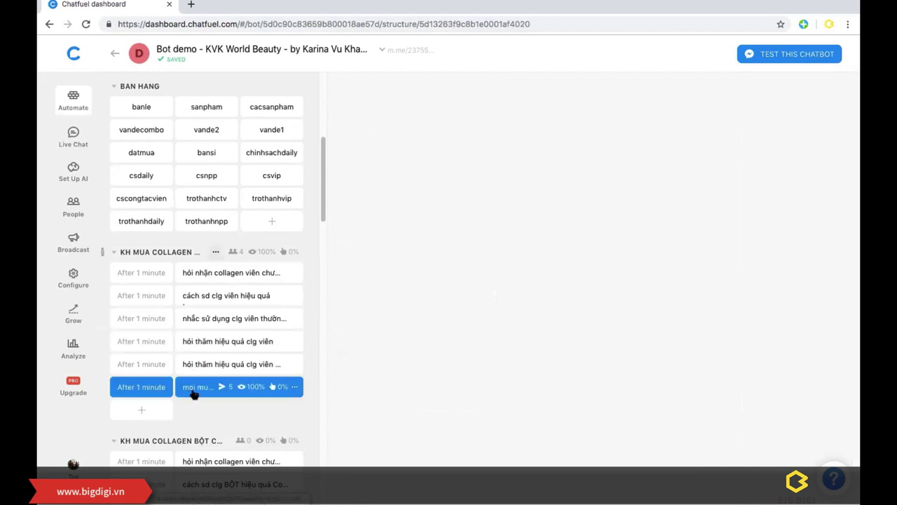
{"action": "scroll", "coordinate": [526, 234], "scroll_direction": "down", "scroll_amount": 3}
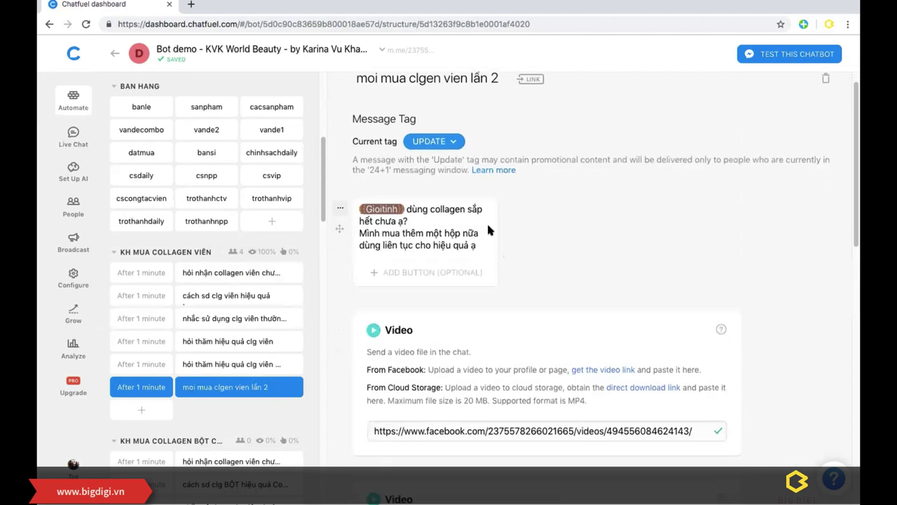
{"action": "scroll", "coordinate": [399, 248], "scroll_direction": "down", "scroll_amount": 10}
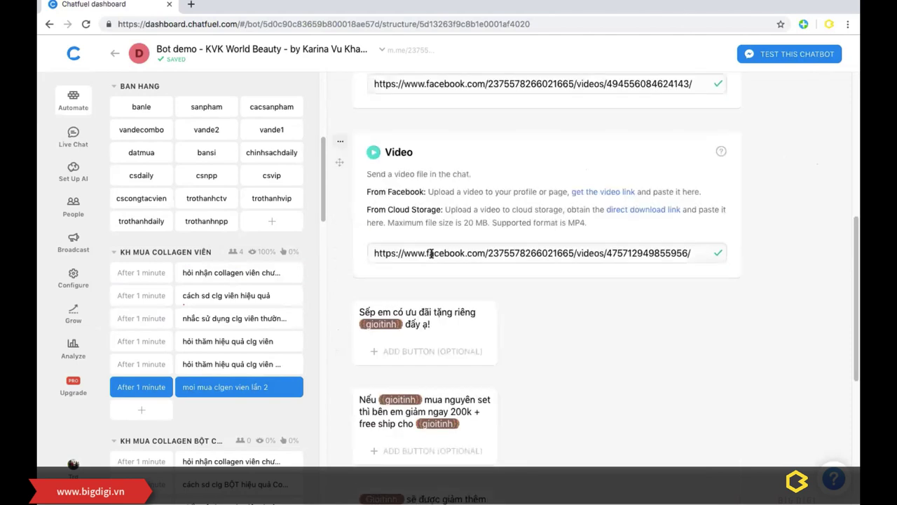
{"action": "scroll", "coordinate": [429, 320], "scroll_direction": "down", "scroll_amount": 2}
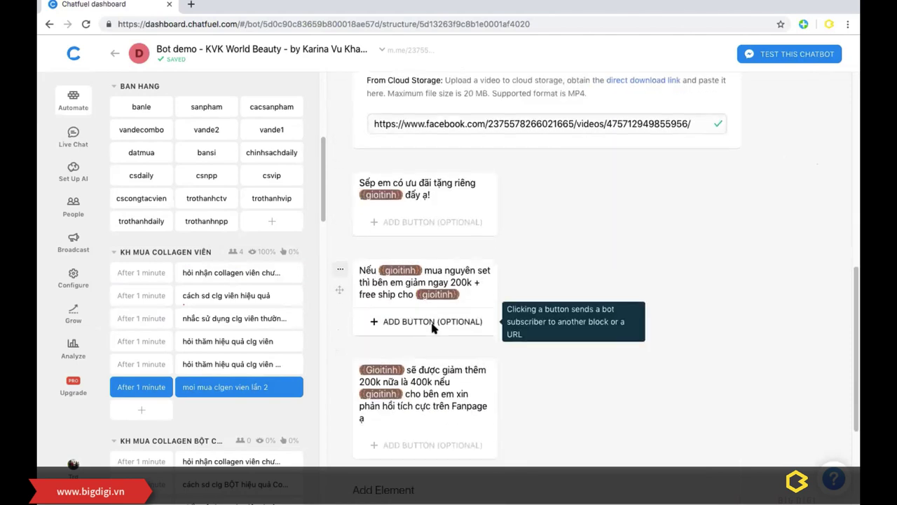
{"action": "scroll", "coordinate": [533, 289], "scroll_direction": "up", "scroll_amount": 10}
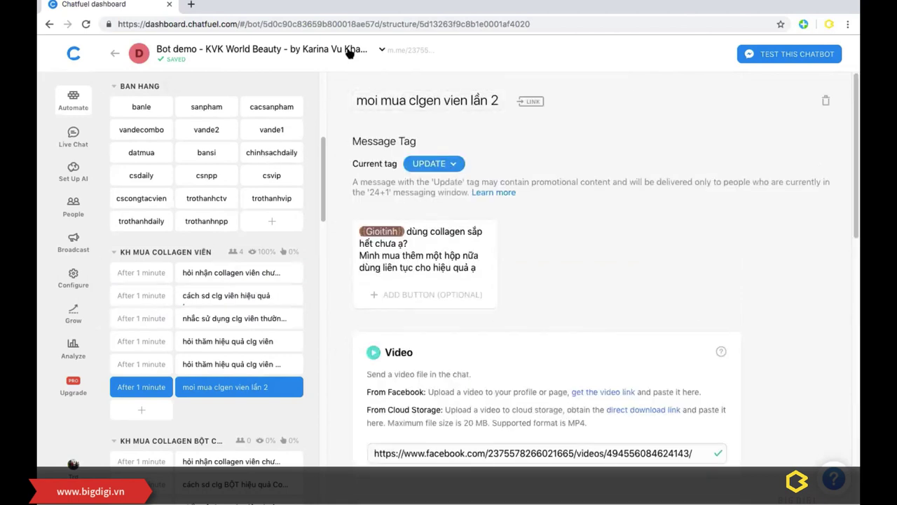
{"action": "key", "text": "ctrl+Up"}
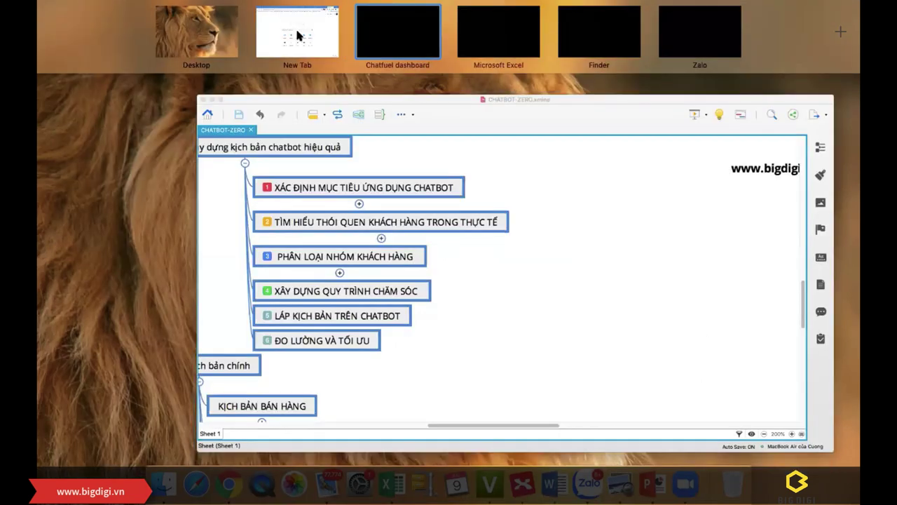
Step: Return to the draw.io page and open Chatbot-yoko-big-digi from the Google Drive file list
{"action": "left_click", "coordinate": [397, 32]}
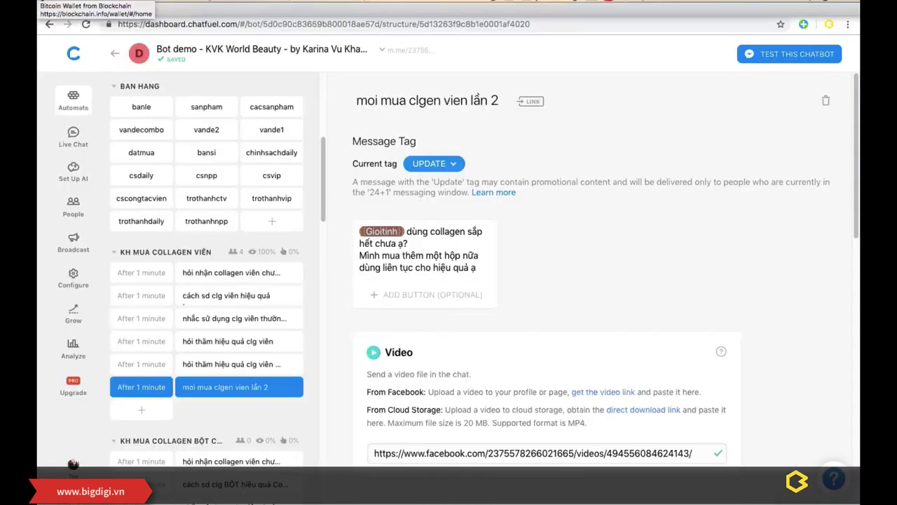
{"action": "left_click", "coordinate": [48, 10]}
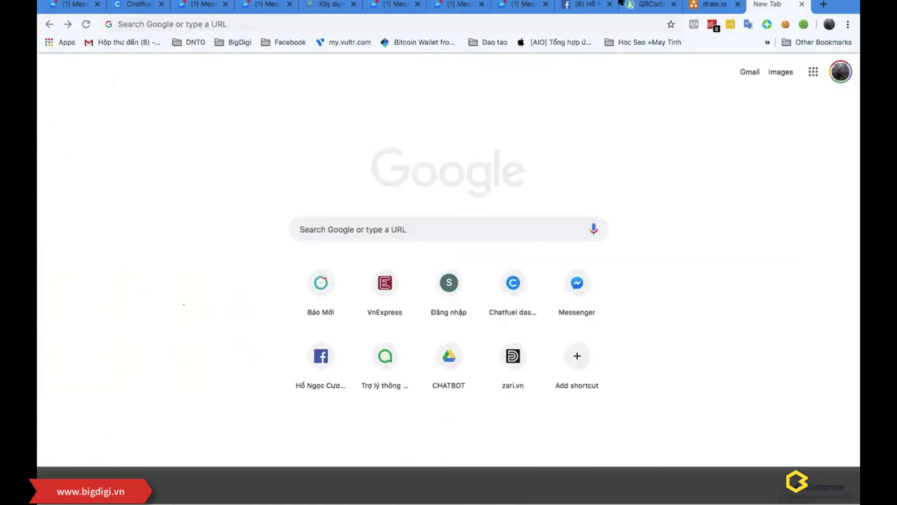
{"action": "left_click", "coordinate": [709, 9]}
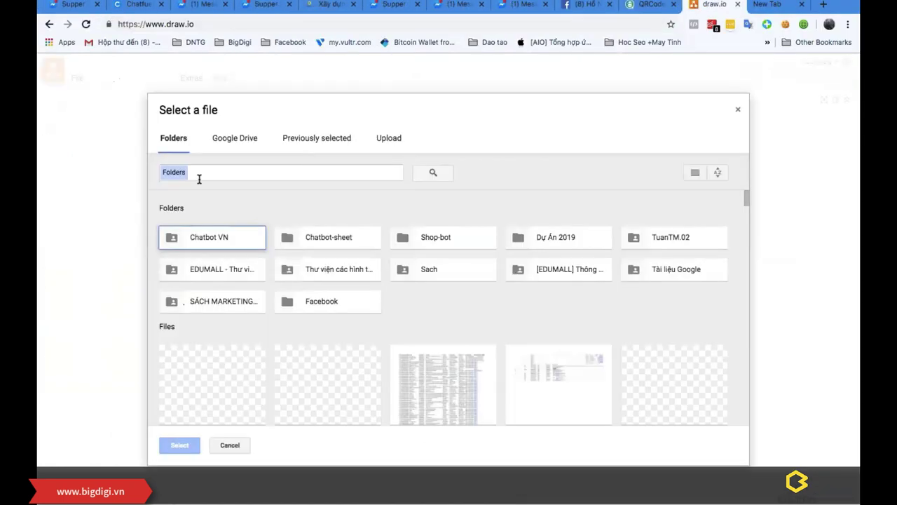
{"action": "scroll", "coordinate": [429, 312], "scroll_direction": "down", "scroll_amount": 5}
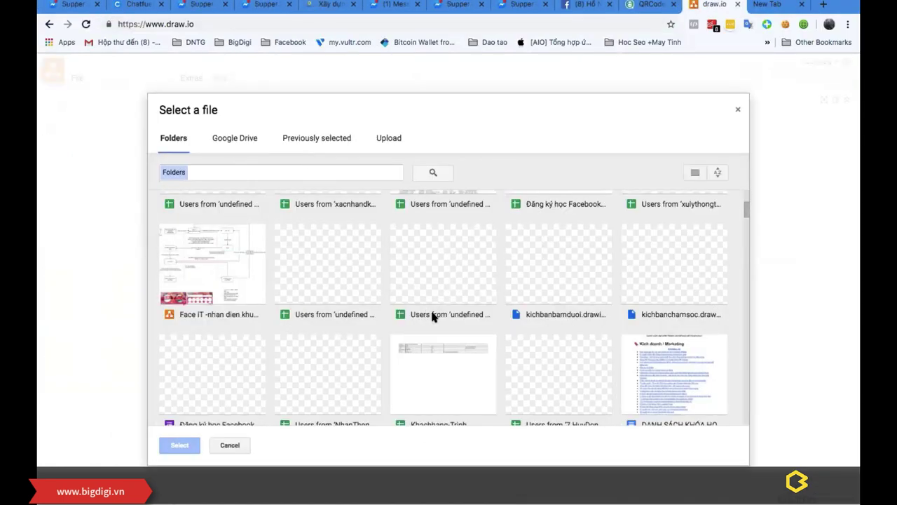
{"action": "scroll", "coordinate": [434, 316], "scroll_direction": "down", "scroll_amount": 4}
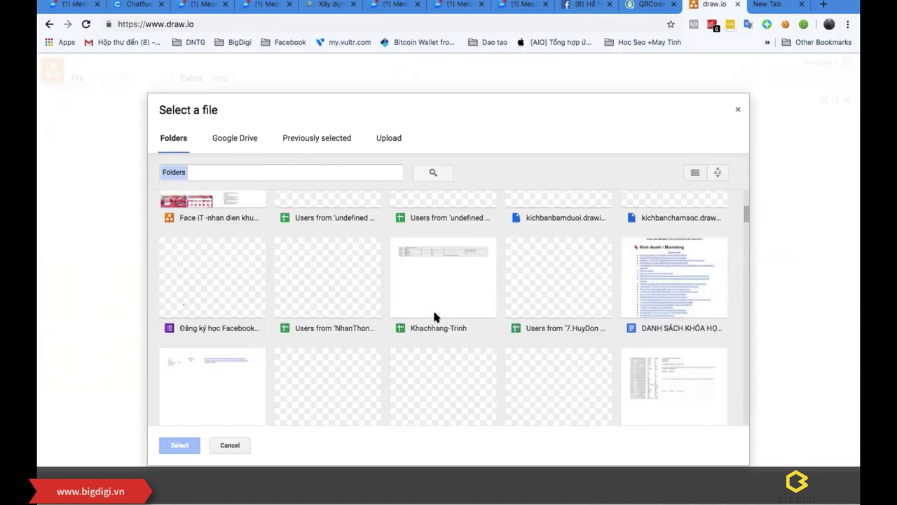
{"action": "scroll", "coordinate": [434, 317], "scroll_direction": "down", "scroll_amount": 3}
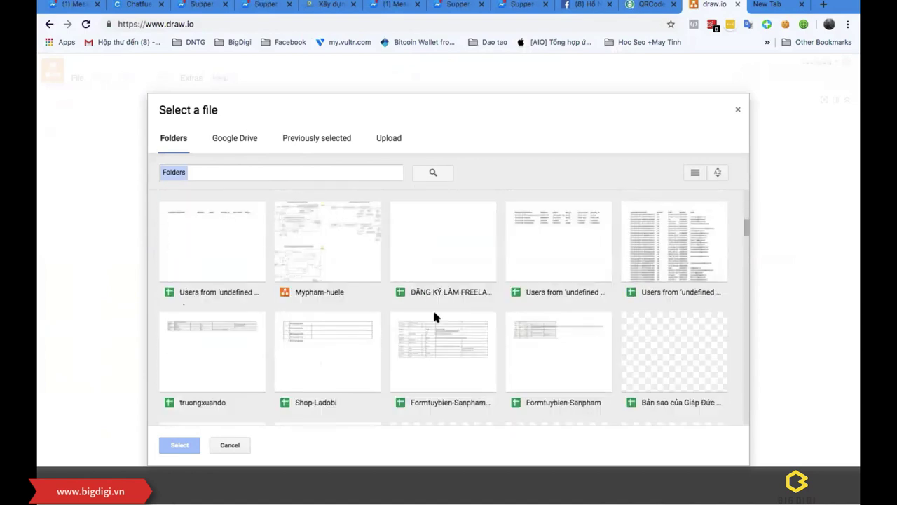
{"action": "scroll", "coordinate": [350, 265], "scroll_direction": "down", "scroll_amount": 5}
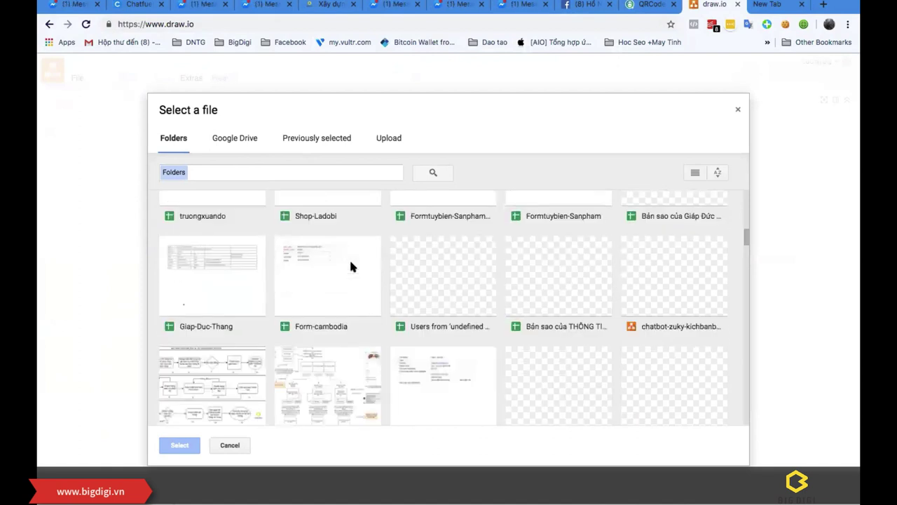
{"action": "scroll", "coordinate": [350, 265], "scroll_direction": "down", "scroll_amount": 2}
{"action": "scroll", "coordinate": [351, 265], "scroll_direction": "down", "scroll_amount": 1}
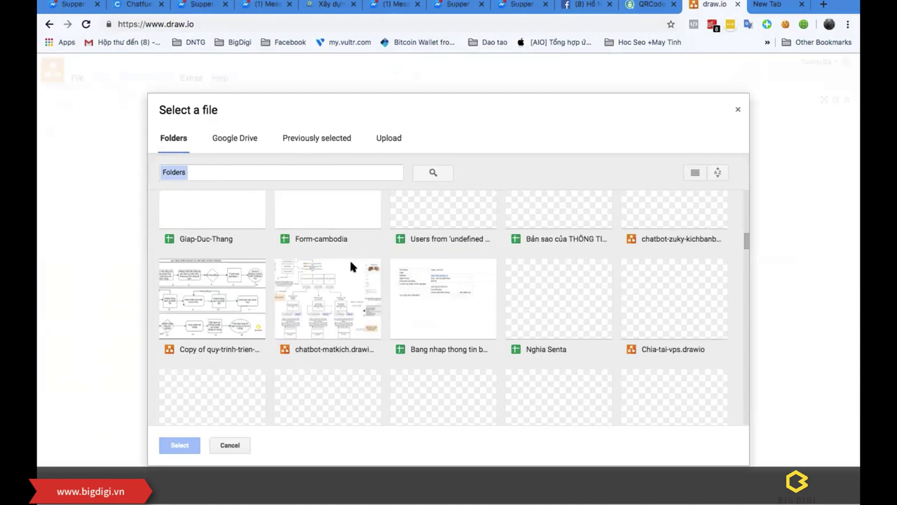
{"action": "scroll", "coordinate": [350, 265], "scroll_direction": "down", "scroll_amount": 5}
{"action": "scroll", "coordinate": [351, 265], "scroll_direction": "down", "scroll_amount": 2}
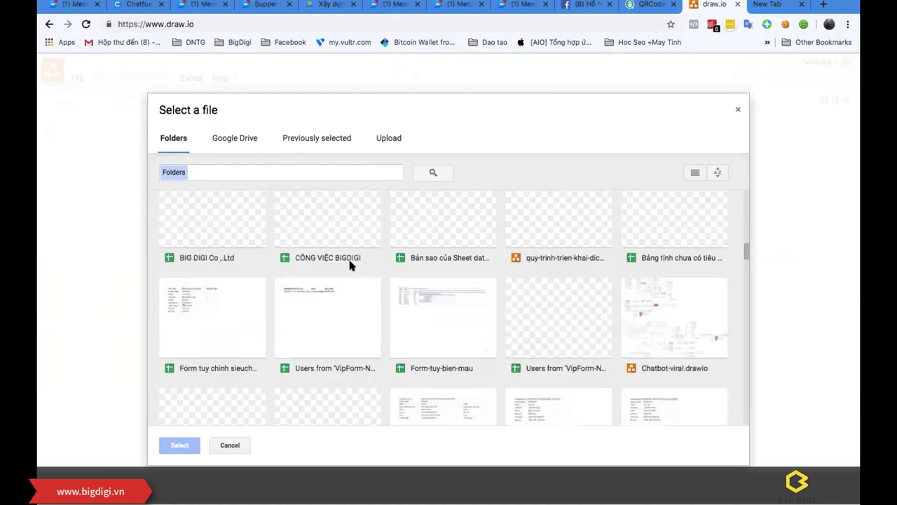
{"action": "scroll", "coordinate": [351, 265], "scroll_direction": "up", "scroll_amount": 2}
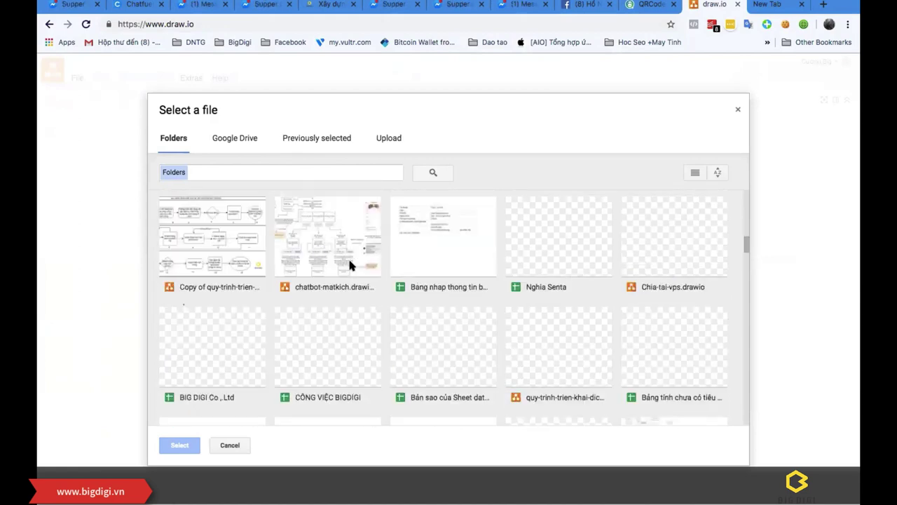
{"action": "scroll", "coordinate": [349, 265], "scroll_direction": "down", "scroll_amount": 10}
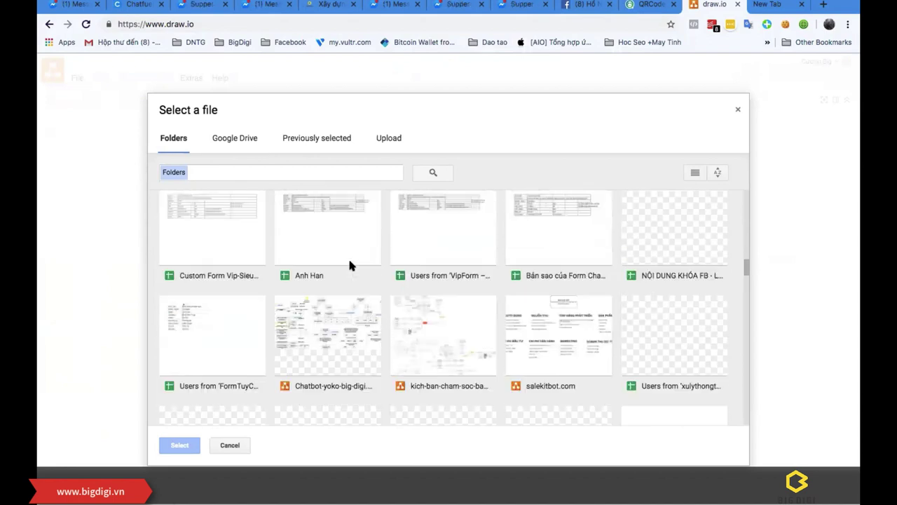
{"action": "double_click", "coordinate": [354, 338]}
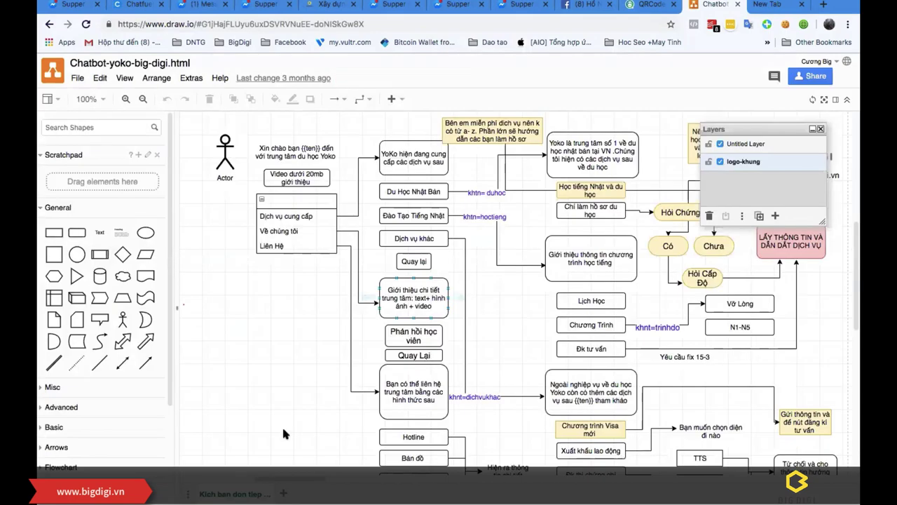
Step: Scroll the diagram to the Chuỗi chăm sóc flowchart and close the layers list
{"action": "left_click_drag", "start_coordinate": [323, 482], "coordinate": [748, 482]}
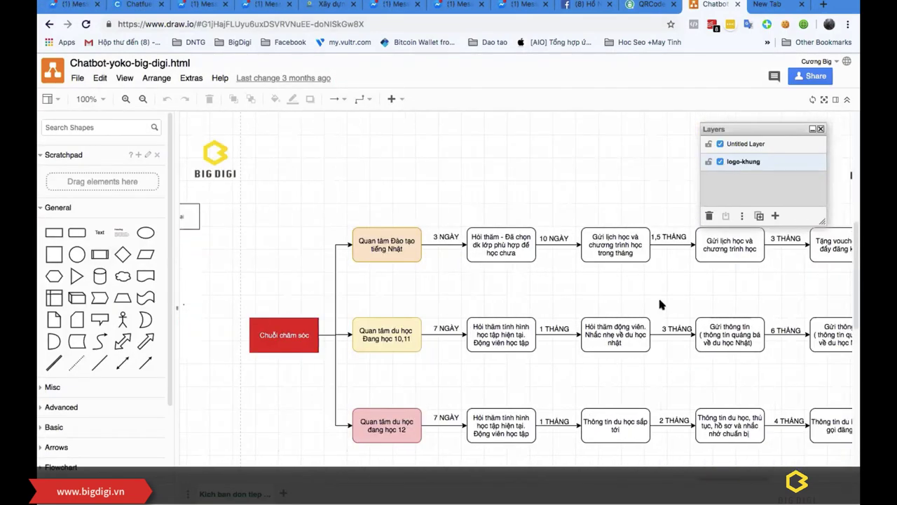
{"action": "scroll", "coordinate": [633, 303], "scroll_direction": "up", "scroll_amount": 1}
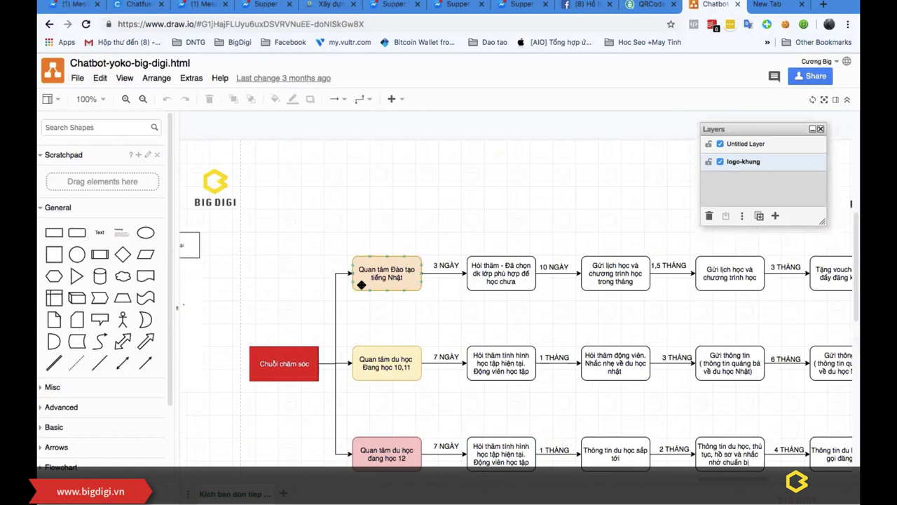
{"action": "left_click", "coordinate": [361, 363]}
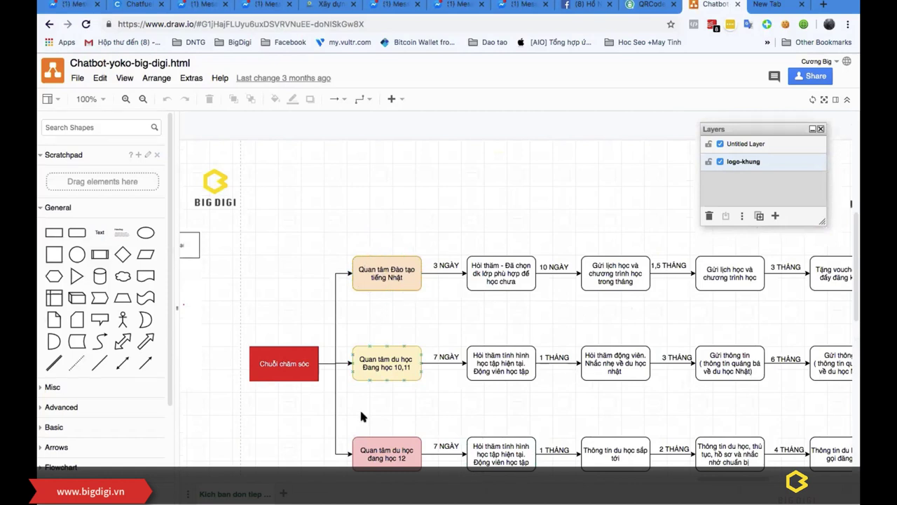
{"action": "left_click", "coordinate": [385, 269]}
{"action": "left_click", "coordinate": [808, 238]}
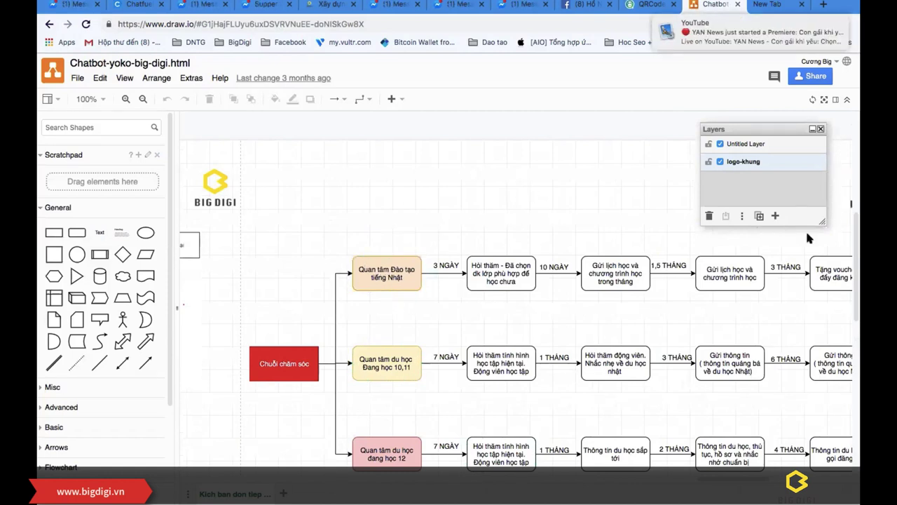
{"action": "left_click", "coordinate": [821, 129]}
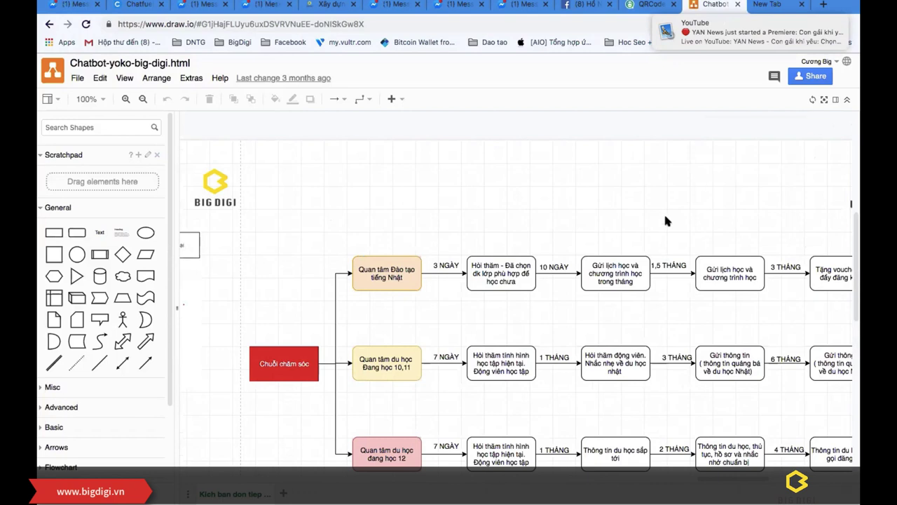
Step: Inspect the Japanese-training branch boxes (10 NGÀY delay, voucher, class schedule), then bring Excel forward
{"action": "scroll", "coordinate": [665, 220], "scroll_direction": "right", "scroll_amount": 2}
{"action": "left_click", "coordinate": [418, 277]}
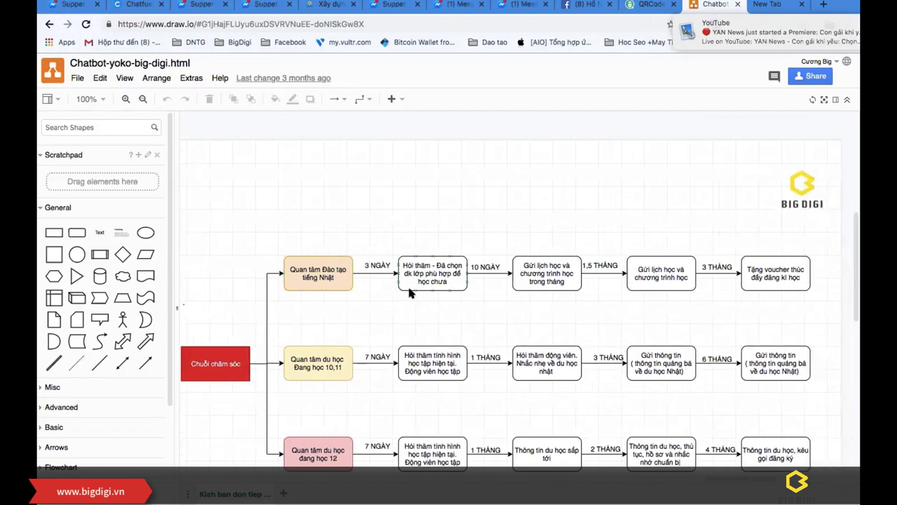
{"action": "left_click", "coordinate": [483, 266]}
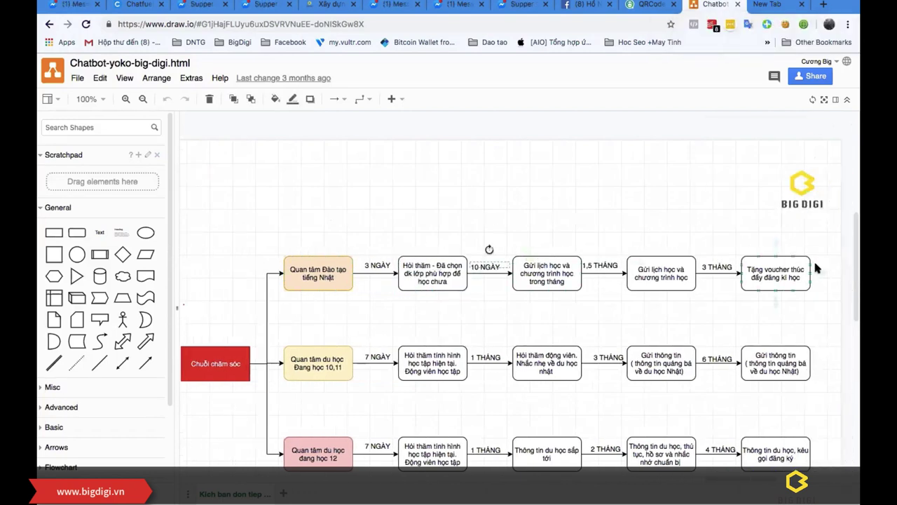
{"action": "left_click", "coordinate": [312, 275]}
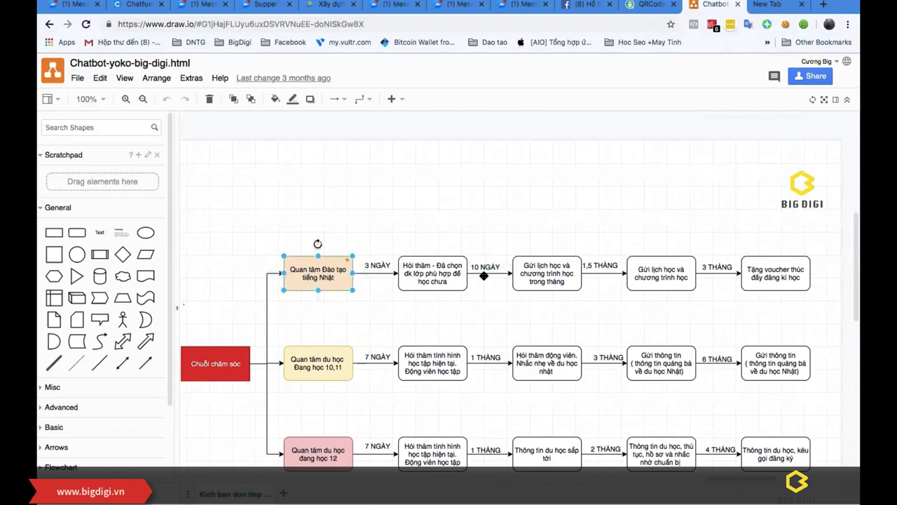
{"action": "left_click", "coordinate": [764, 275]}
{"action": "left_click", "coordinate": [547, 271]}
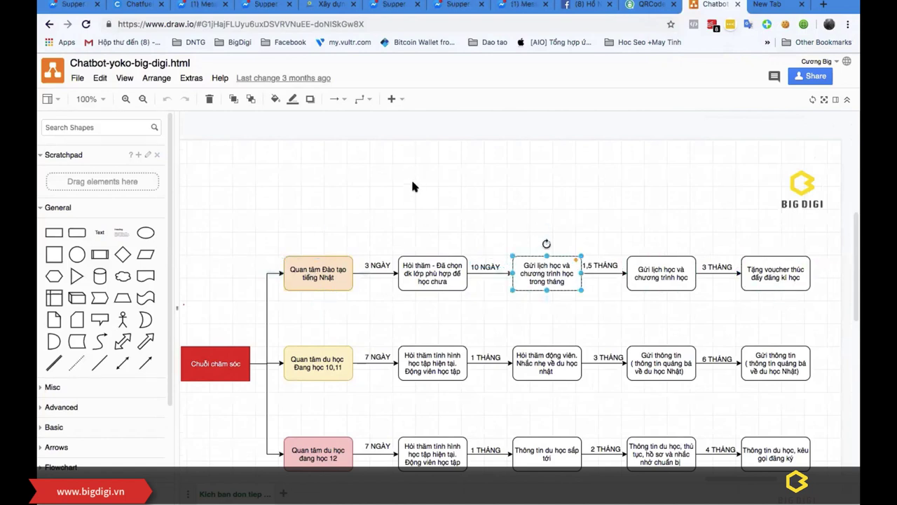
{"action": "scroll", "coordinate": [415, 207], "scroll_direction": "up", "scroll_amount": 1}
{"action": "left_click", "coordinate": [469, 228]}
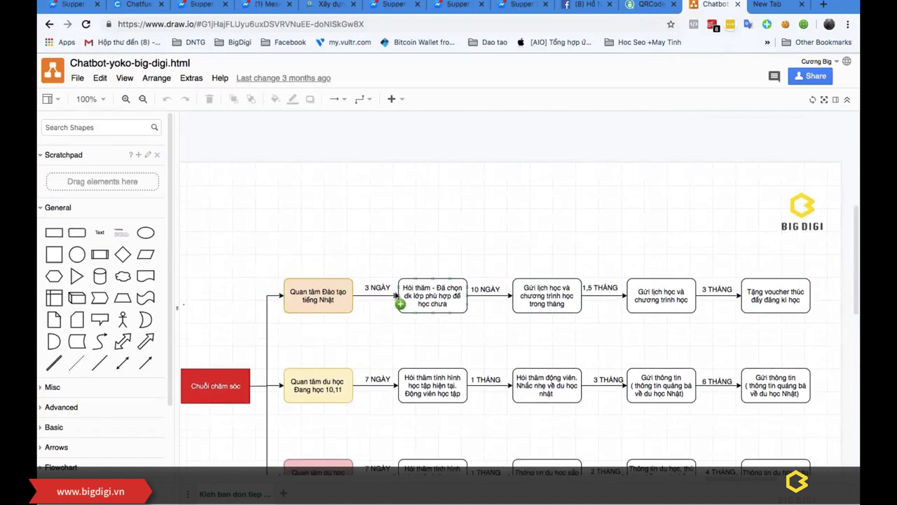
{"action": "left_click", "coordinate": [414, 289]}
{"action": "left_click", "coordinate": [320, 294]}
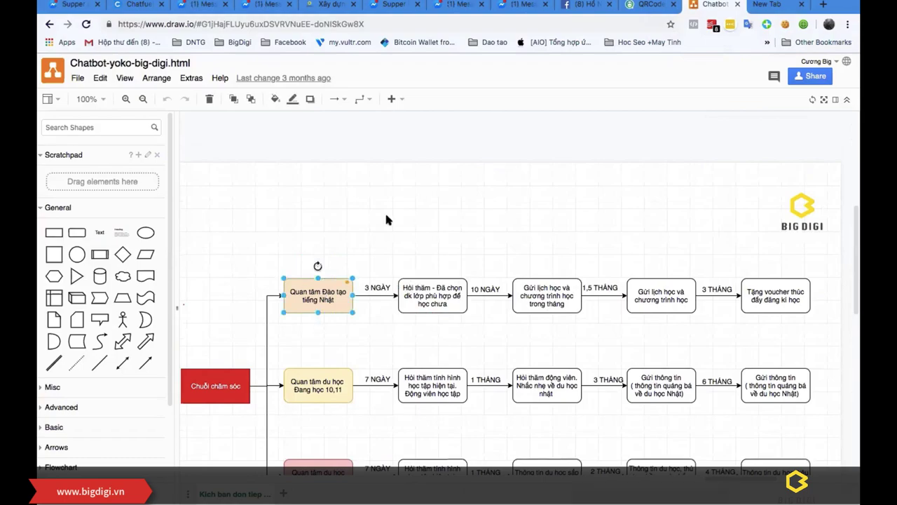
{"action": "key", "text": "ctrl+Up"}
{"action": "left_click", "coordinate": [381, 449]}
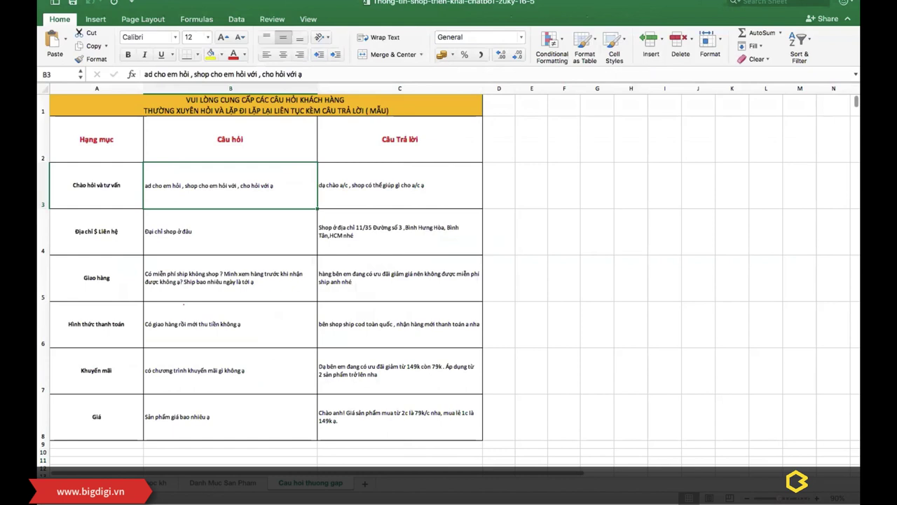
Step: Compare the customer care and CHƯƠNG TRÌNH BÁN HÀNG sheets, ending on the care sheet
{"action": "left_click", "coordinate": [158, 483]}
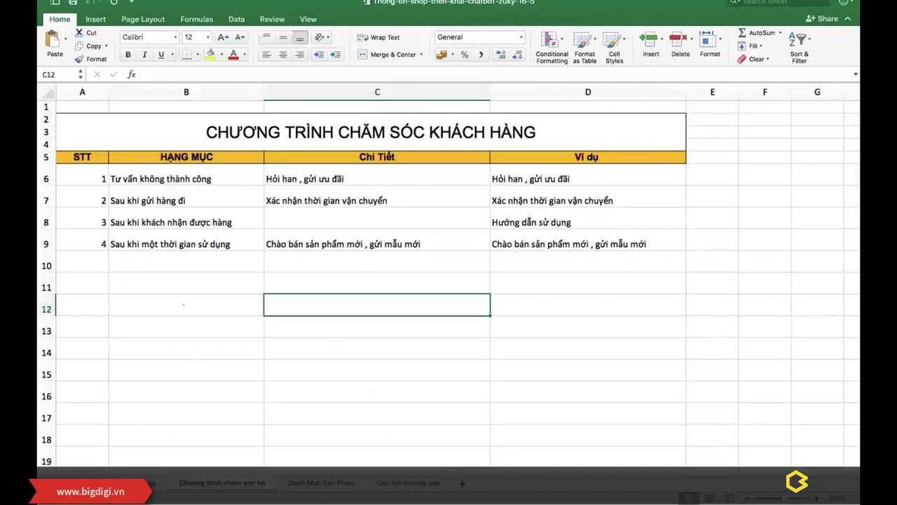
{"action": "left_click", "coordinate": [140, 483]}
{"action": "scroll", "coordinate": [198, 371], "scroll_direction": "up", "scroll_amount": 10}
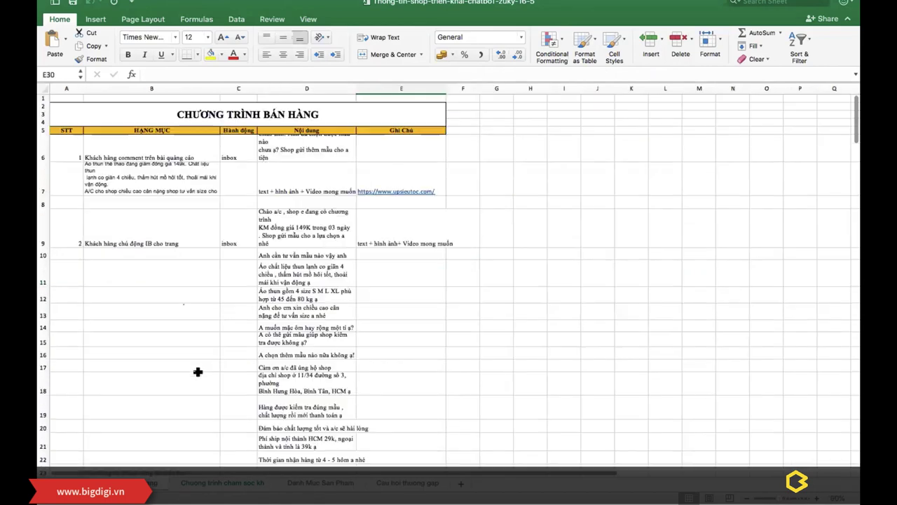
{"action": "left_click", "coordinate": [231, 483]}
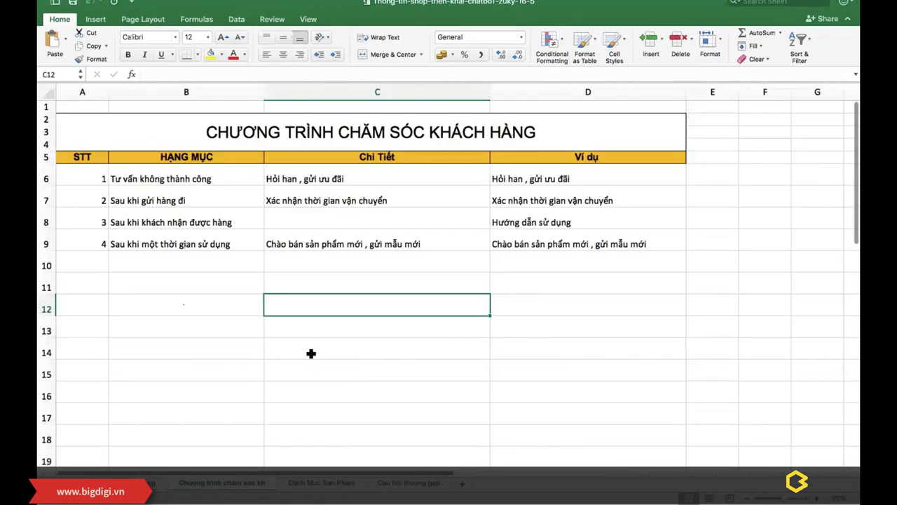
{"action": "key", "text": "Right"}
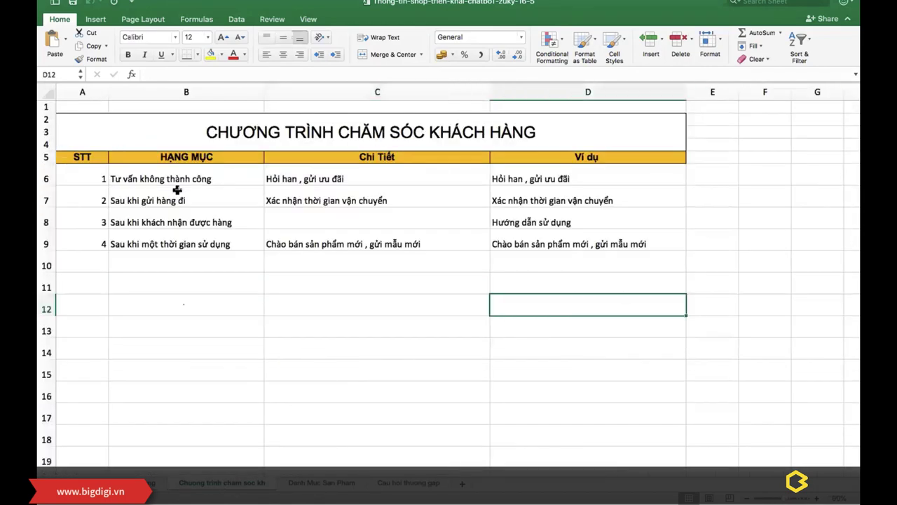
{"action": "left_click", "coordinate": [189, 177]}
{"action": "left_click", "coordinate": [326, 175]}
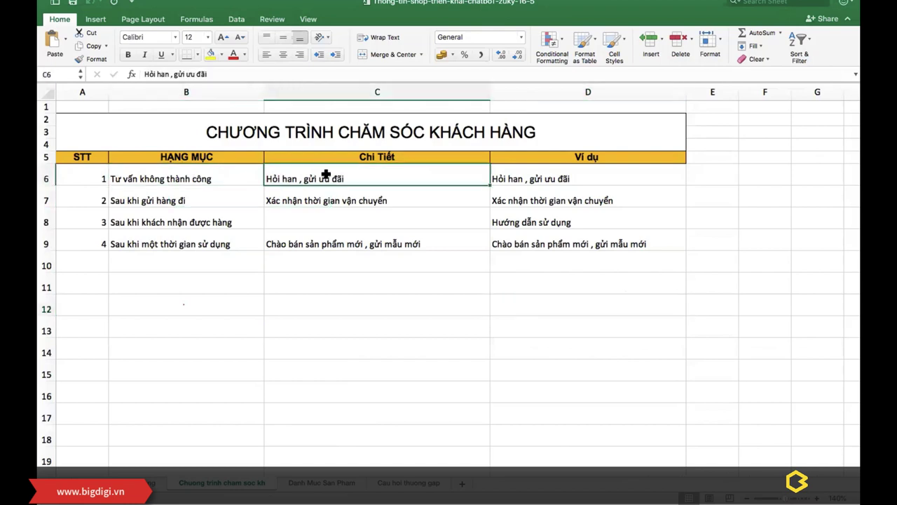
{"action": "left_click", "coordinate": [143, 481]}
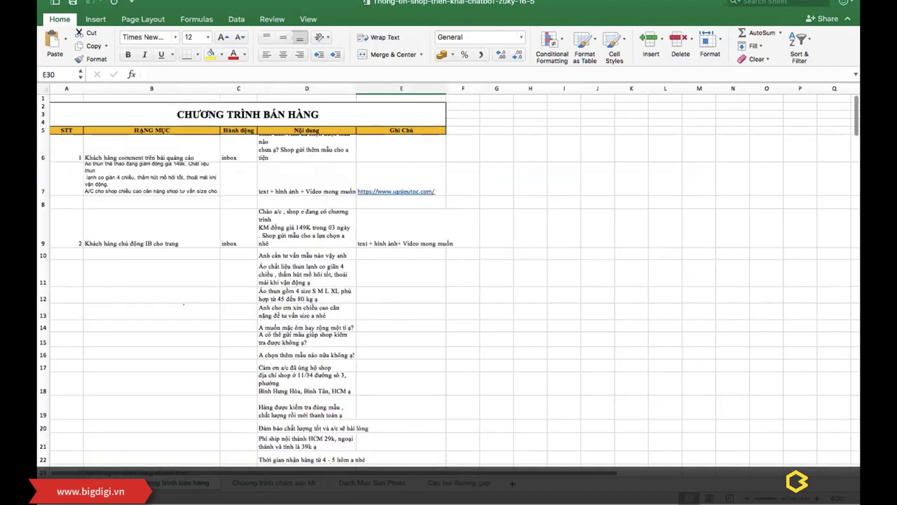
{"action": "left_click", "coordinate": [344, 489]}
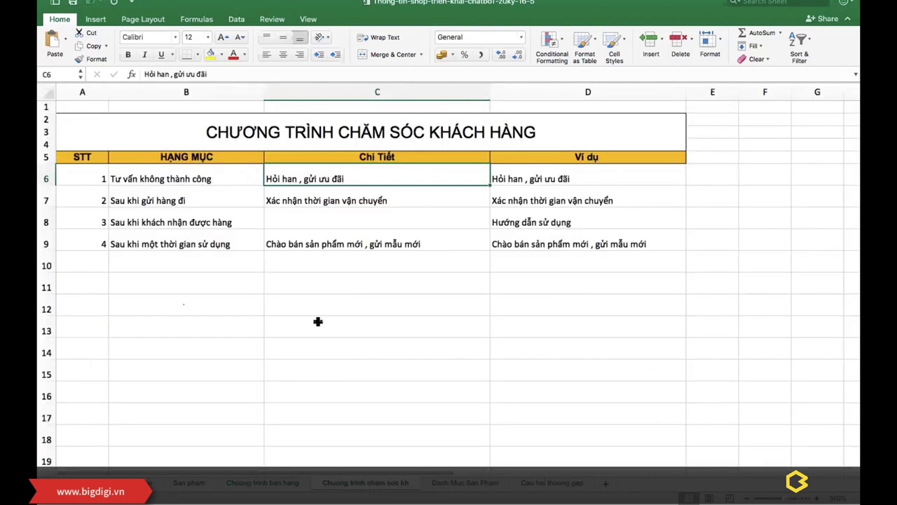
{"action": "left_click", "coordinate": [294, 303]}
Step: Read the four care stages in B6–B9 and their details in C6, C9 and D9
{"action": "left_click", "coordinate": [166, 182]}
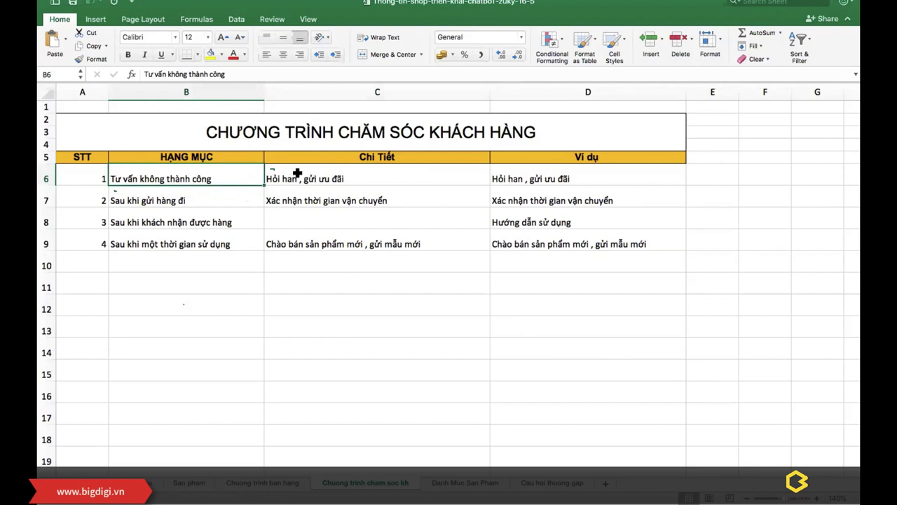
{"action": "left_click", "coordinate": [166, 199]}
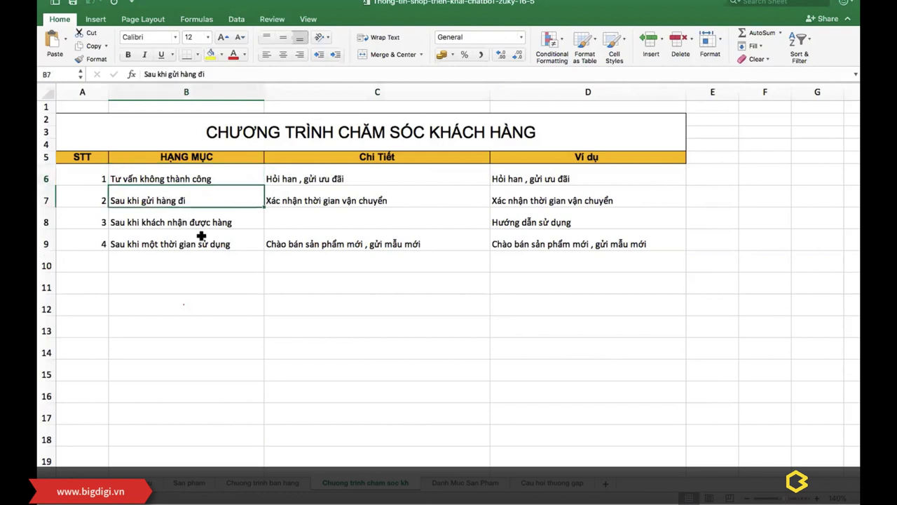
{"action": "left_click", "coordinate": [159, 221]}
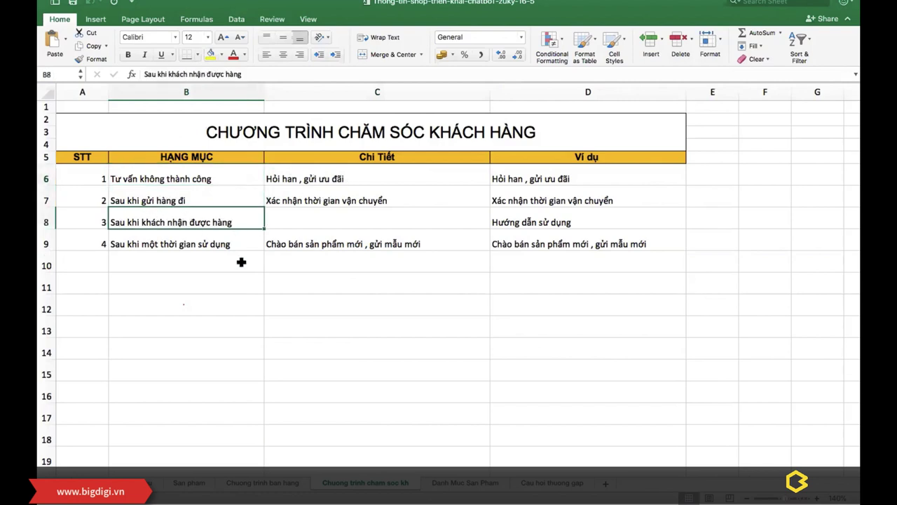
{"action": "left_click", "coordinate": [169, 244]}
{"action": "left_click", "coordinate": [315, 239]}
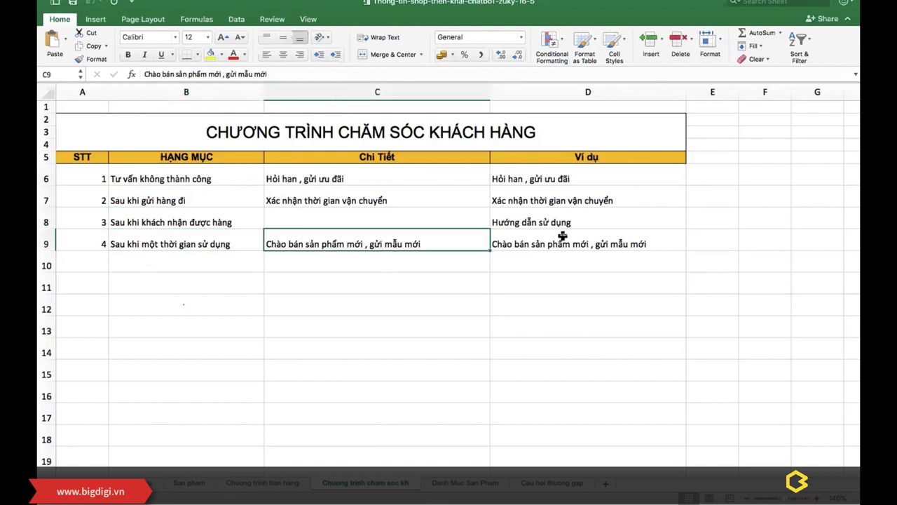
{"action": "left_click", "coordinate": [563, 237]}
{"action": "left_click", "coordinate": [403, 175]}
{"action": "left_click", "coordinate": [378, 248]}
Step: Switch through Mission Control from the Excel space to the Google Chrome space with the draw.io flowchart
{"action": "key", "text": "ctrl+Up"}
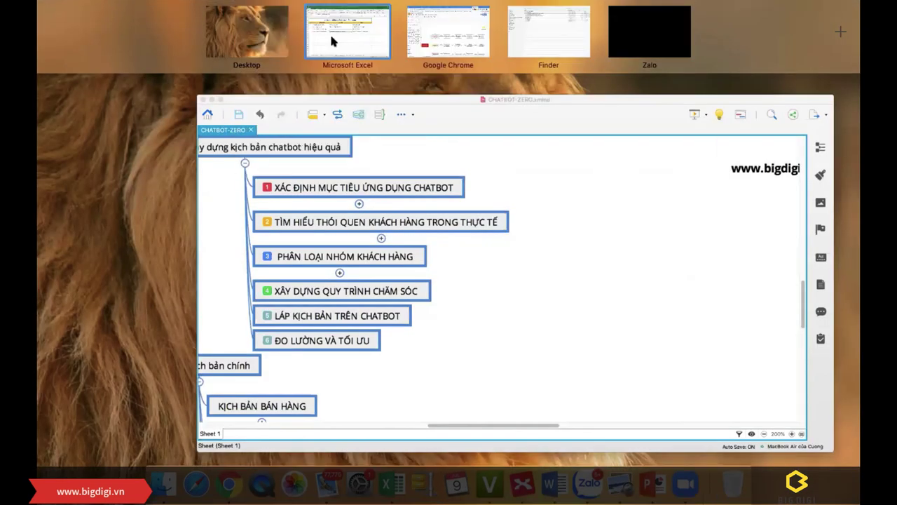
{"action": "left_click", "coordinate": [329, 32]}
{"action": "key", "text": "ctrl+Up"}
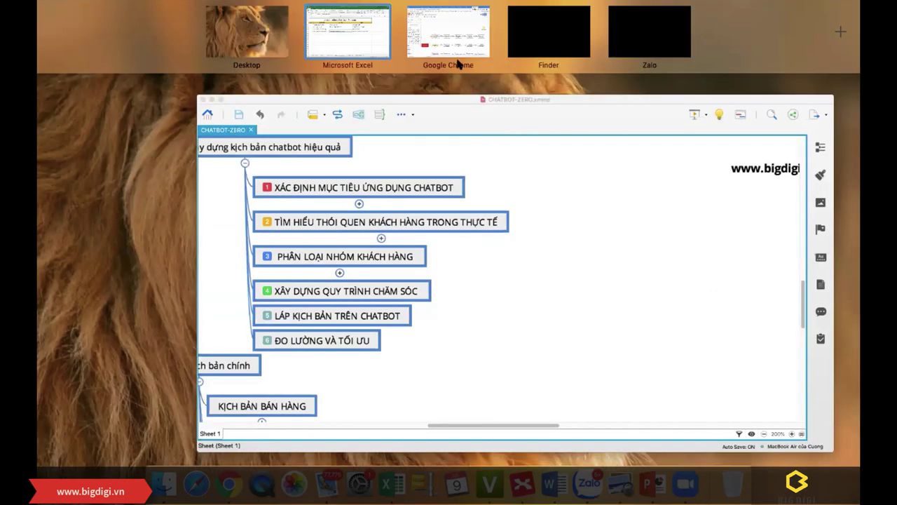
{"action": "left_click", "coordinate": [459, 31]}
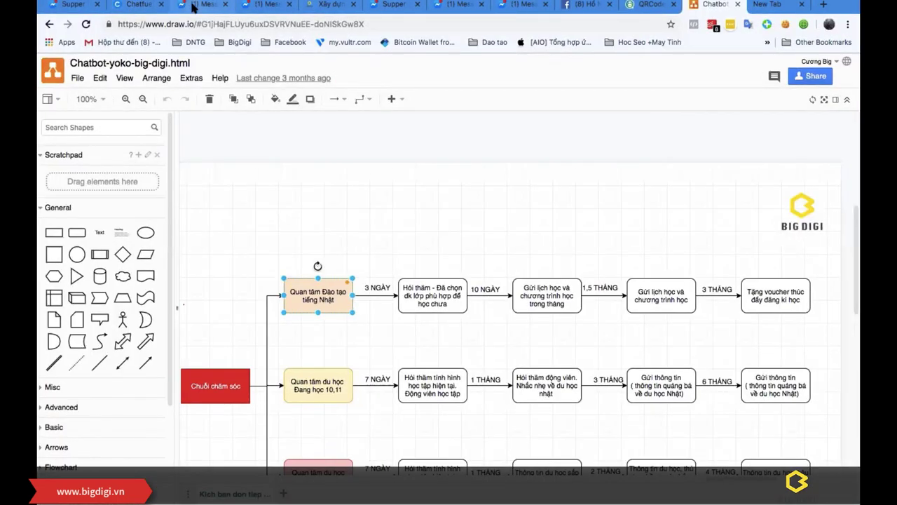
Step: Close the five leftover Messenger tabs and return to Chatfuel's list of all bots
{"action": "left_click", "coordinate": [480, 4]}
{"action": "left_click", "coordinate": [481, 4]}
{"action": "left_click", "coordinate": [417, 5]}
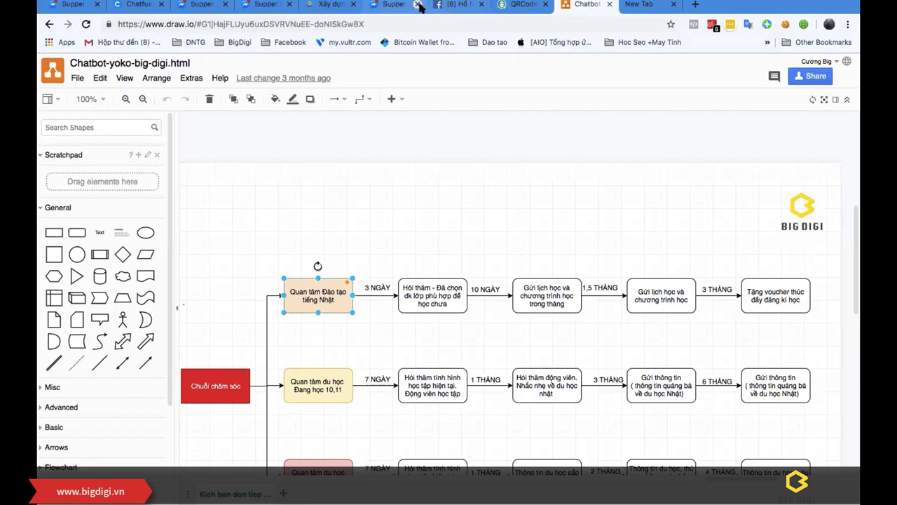
{"action": "left_click", "coordinate": [280, 5]}
{"action": "left_click", "coordinate": [288, 4]}
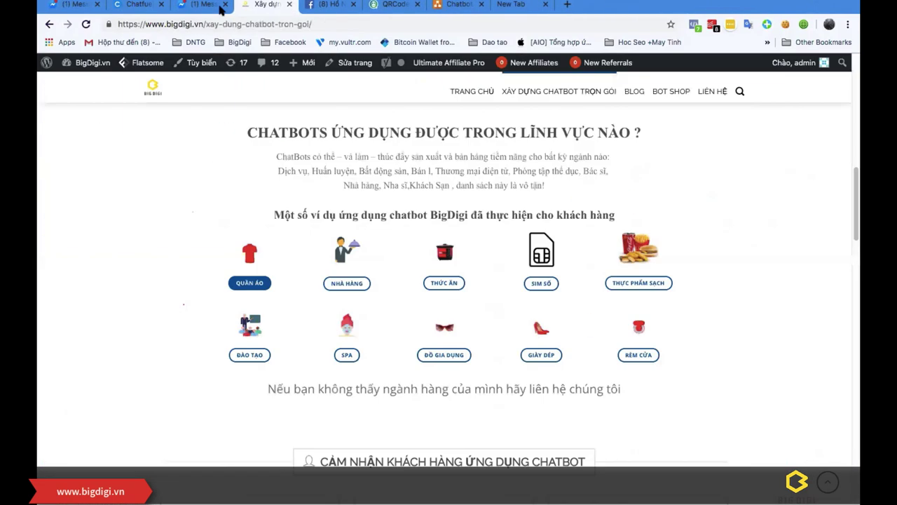
{"action": "left_click", "coordinate": [137, 4]}
{"action": "left_click", "coordinate": [114, 73]}
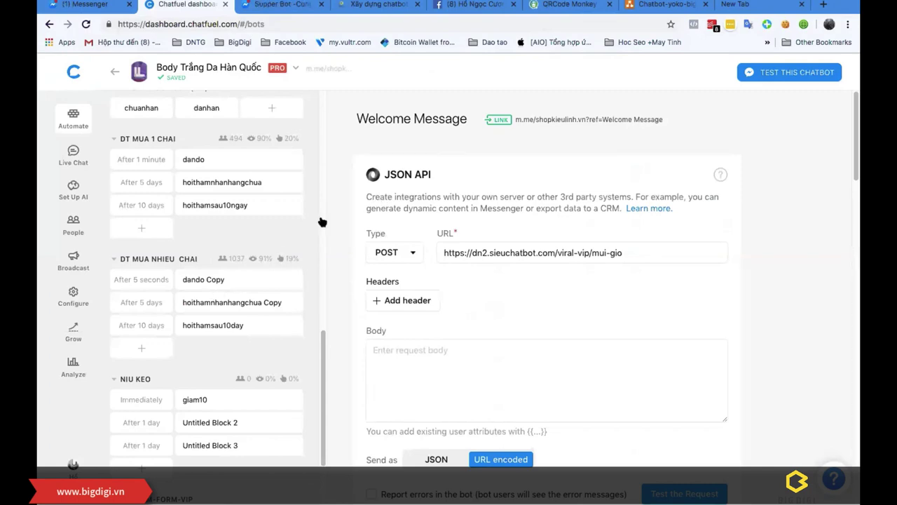
Step: Open the last bot on the dashboard, the page bot with VIRAL 02 : TẶNG VOCHER and ADMIN VIRALBOT groups
{"action": "scroll", "coordinate": [305, 290], "scroll_direction": "down", "scroll_amount": 10}
{"action": "scroll", "coordinate": [305, 291], "scroll_direction": "down", "scroll_amount": 15}
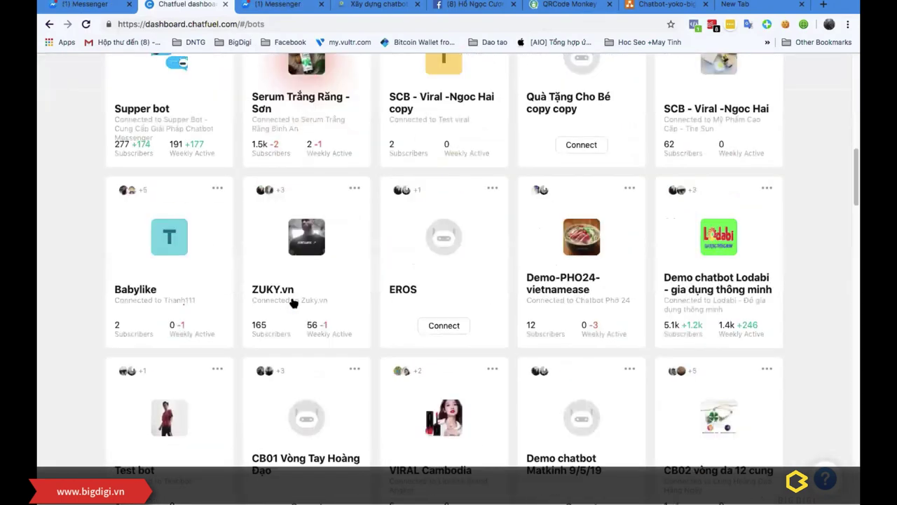
{"action": "scroll", "coordinate": [326, 331], "scroll_direction": "down", "scroll_amount": 10}
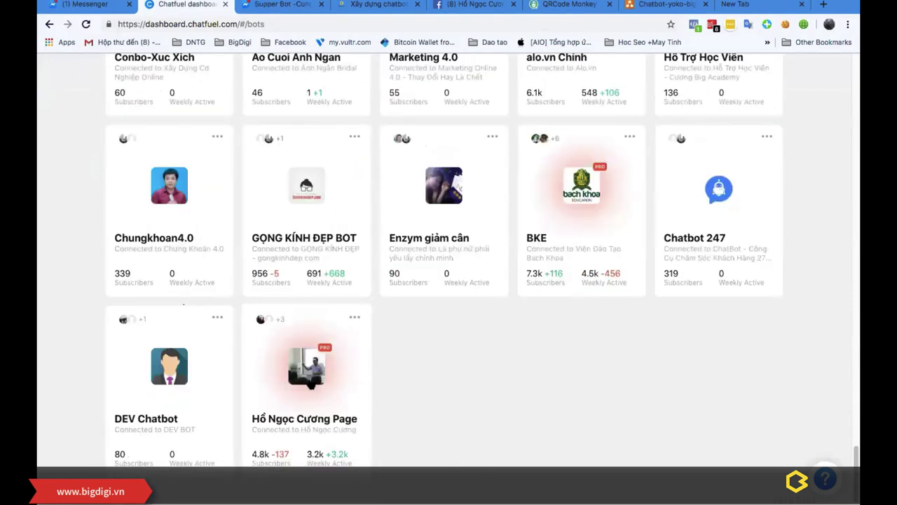
{"action": "left_click", "coordinate": [312, 382]}
{"action": "scroll", "coordinate": [254, 278], "scroll_direction": "down", "scroll_amount": 10}
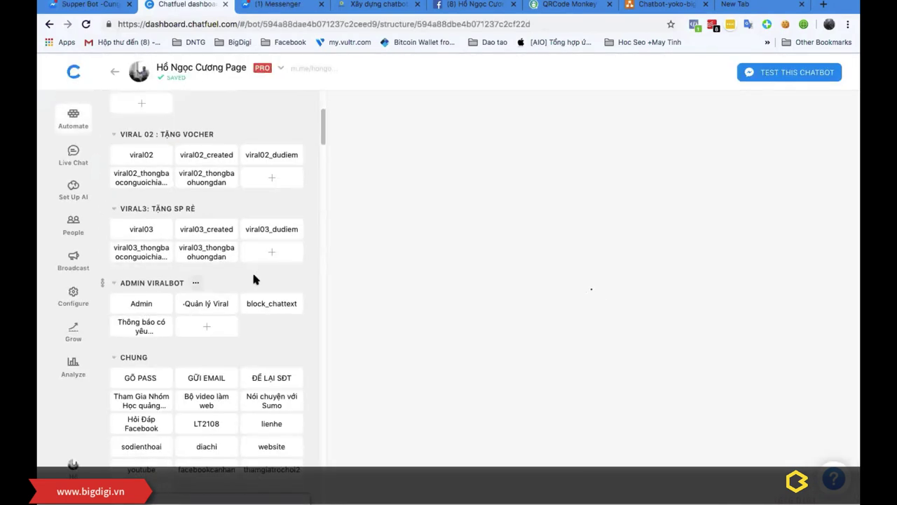
Step: Scroll down to the Mồi Vào Phễu group and open its bovideoxdcbbh block
{"action": "scroll", "coordinate": [254, 280], "scroll_direction": "down", "scroll_amount": 10}
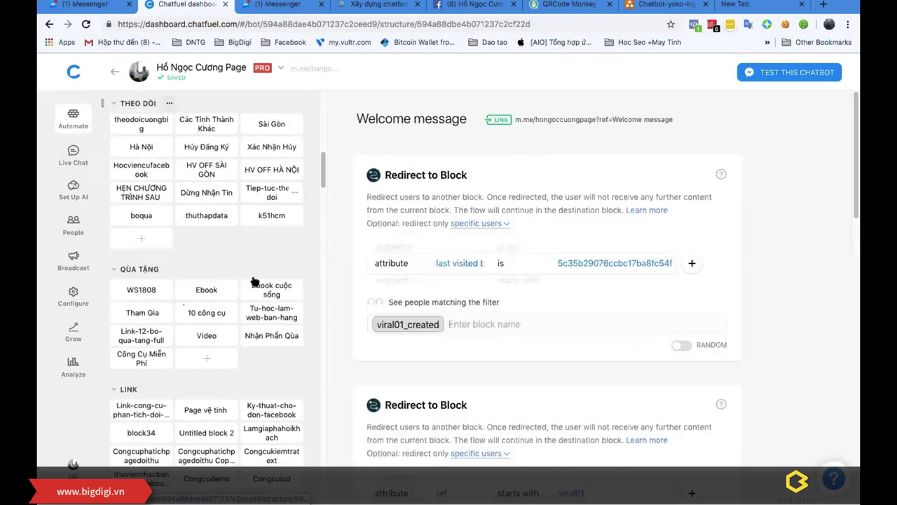
{"action": "scroll", "coordinate": [254, 281], "scroll_direction": "down", "scroll_amount": 10}
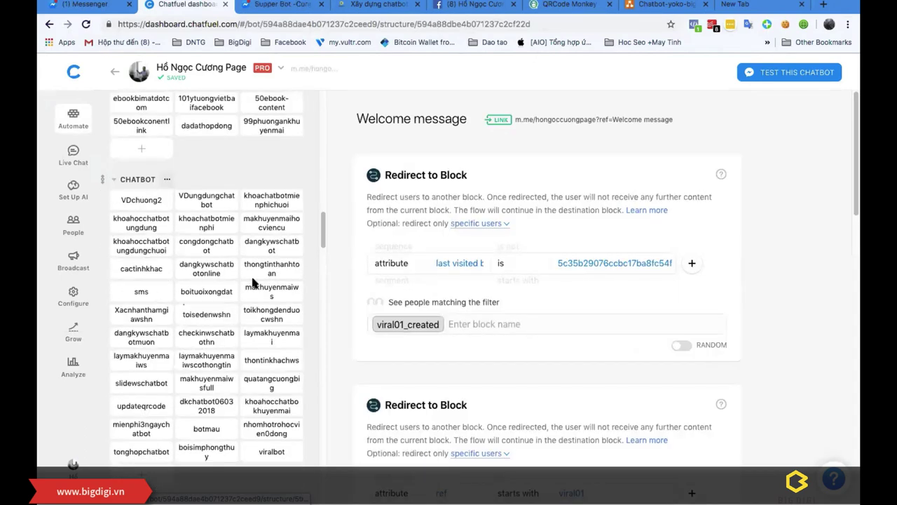
{"action": "scroll", "coordinate": [253, 282], "scroll_direction": "down", "scroll_amount": 4}
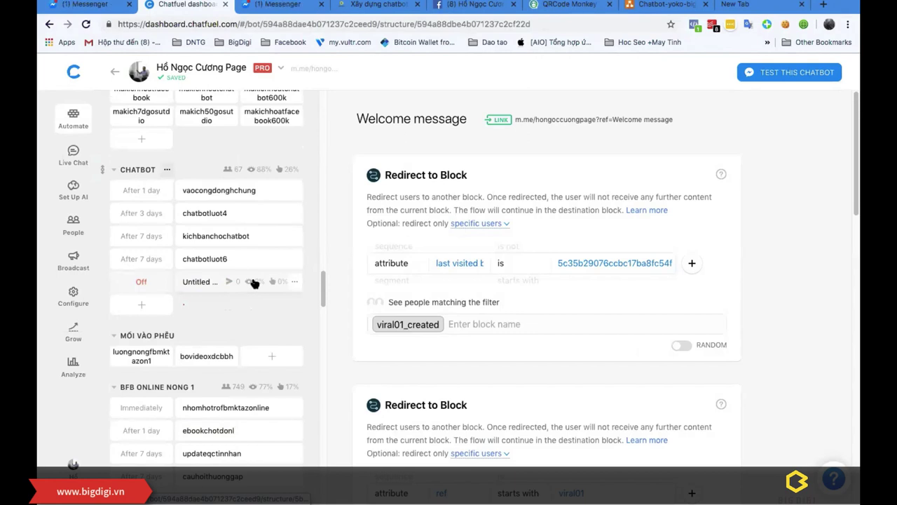
{"action": "scroll", "coordinate": [253, 281], "scroll_direction": "down", "scroll_amount": 3}
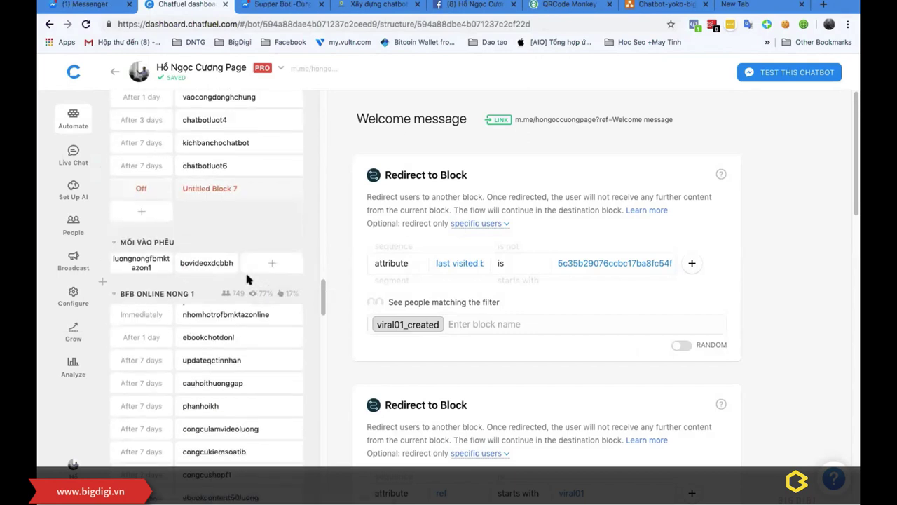
{"action": "left_click", "coordinate": [202, 265]}
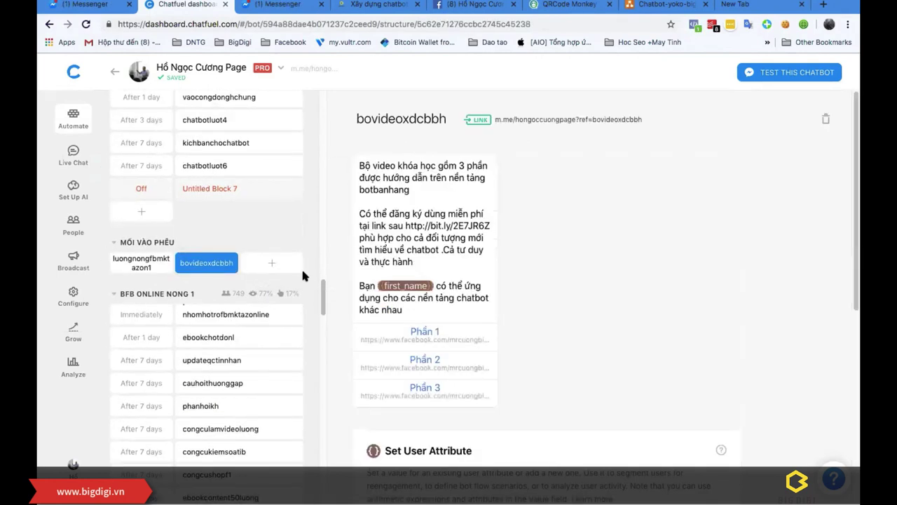
Step: Scroll up and down through the page bot's other block groups
{"action": "scroll", "coordinate": [243, 275], "scroll_direction": "down", "scroll_amount": 10}
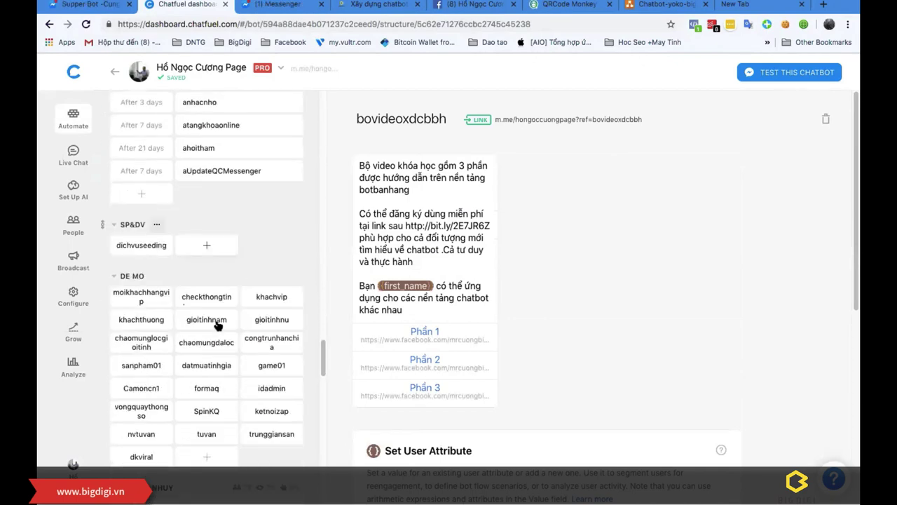
{"action": "scroll", "coordinate": [216, 325], "scroll_direction": "down", "scroll_amount": 15}
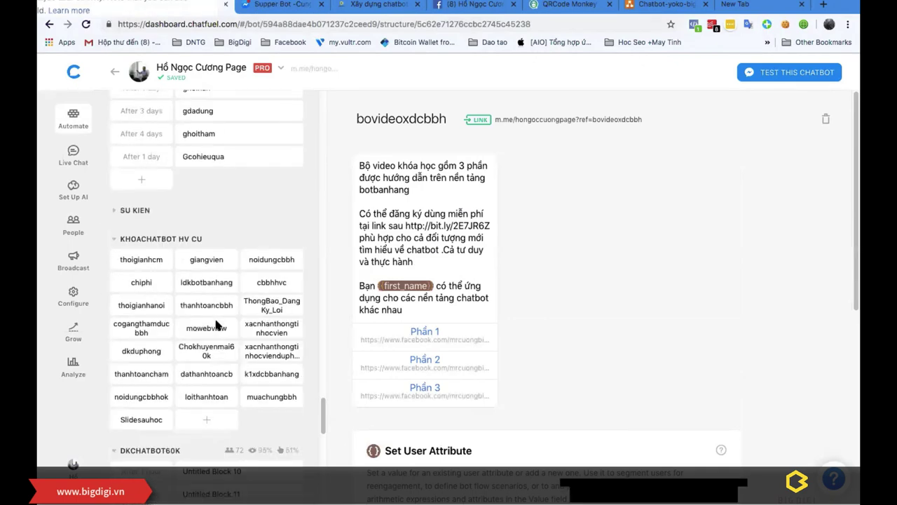
{"action": "scroll", "coordinate": [216, 324], "scroll_direction": "up", "scroll_amount": 3}
{"action": "scroll", "coordinate": [216, 324], "scroll_direction": "down", "scroll_amount": 5}
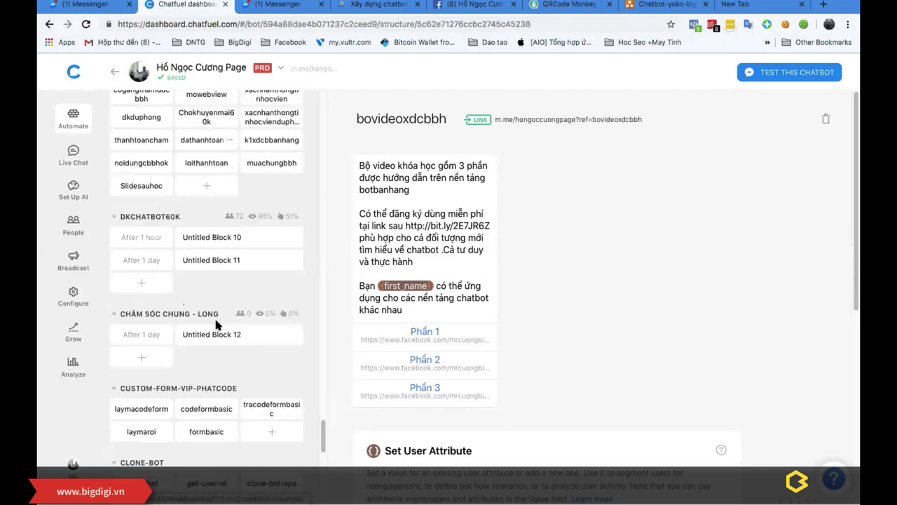
{"action": "scroll", "coordinate": [213, 322], "scroll_direction": "down", "scroll_amount": 8}
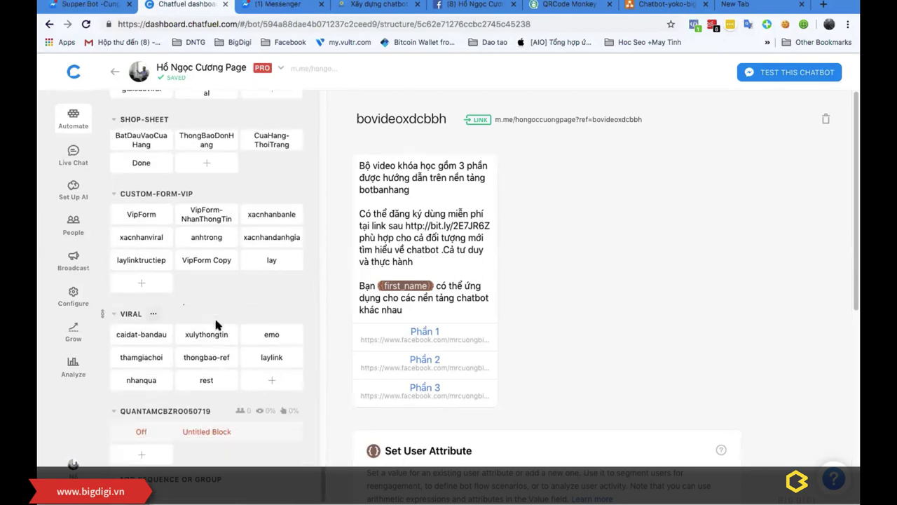
{"action": "scroll", "coordinate": [214, 322], "scroll_direction": "up", "scroll_amount": 8}
{"action": "scroll", "coordinate": [188, 308], "scroll_direction": "up", "scroll_amount": 10}
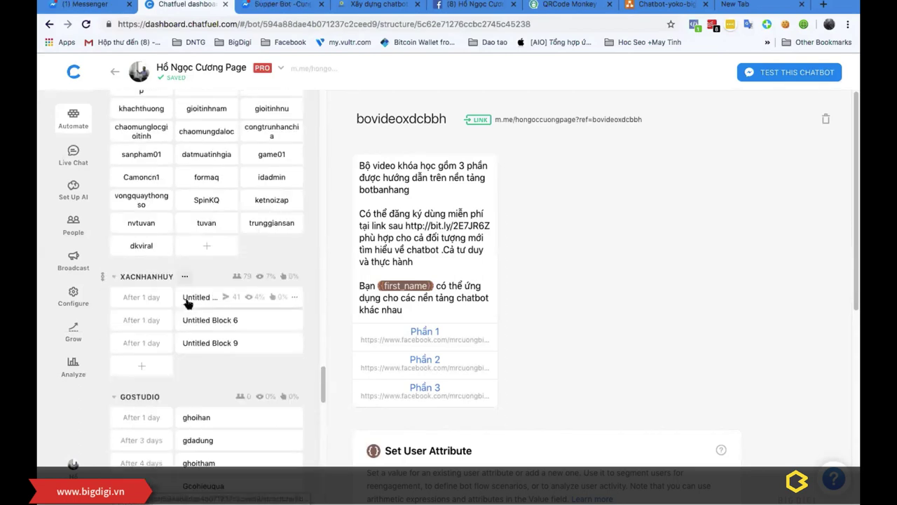
{"action": "scroll", "coordinate": [188, 304], "scroll_direction": "up", "scroll_amount": 8}
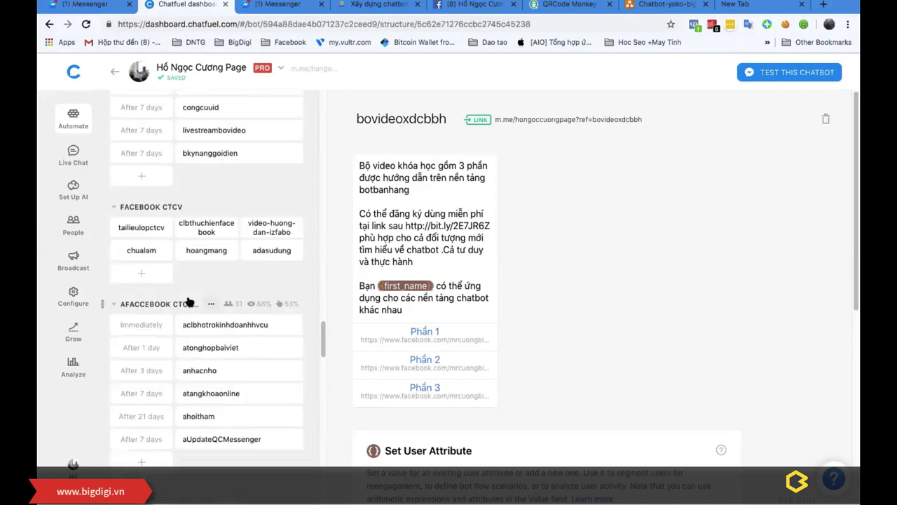
{"action": "scroll", "coordinate": [188, 302], "scroll_direction": "up", "scroll_amount": 5}
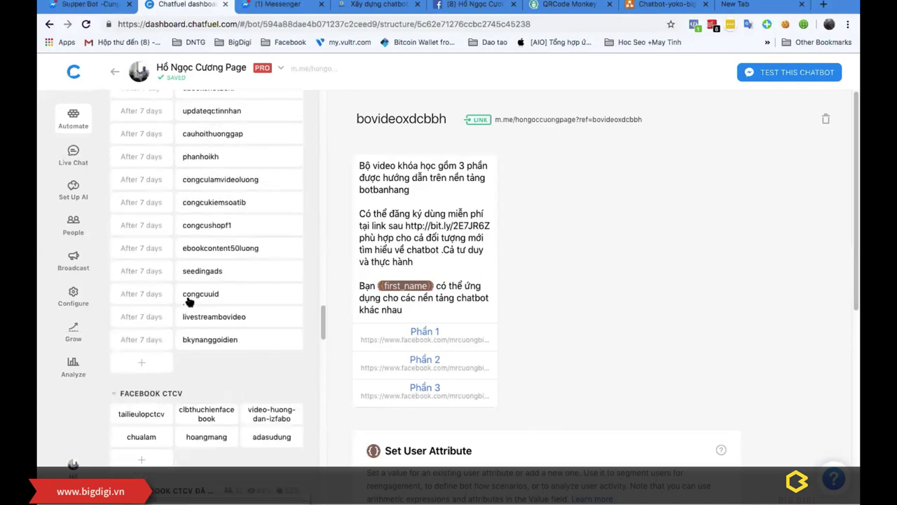
{"action": "scroll", "coordinate": [188, 300], "scroll_direction": "up", "scroll_amount": 10}
{"action": "scroll", "coordinate": [191, 298], "scroll_direction": "up", "scroll_amount": 7}
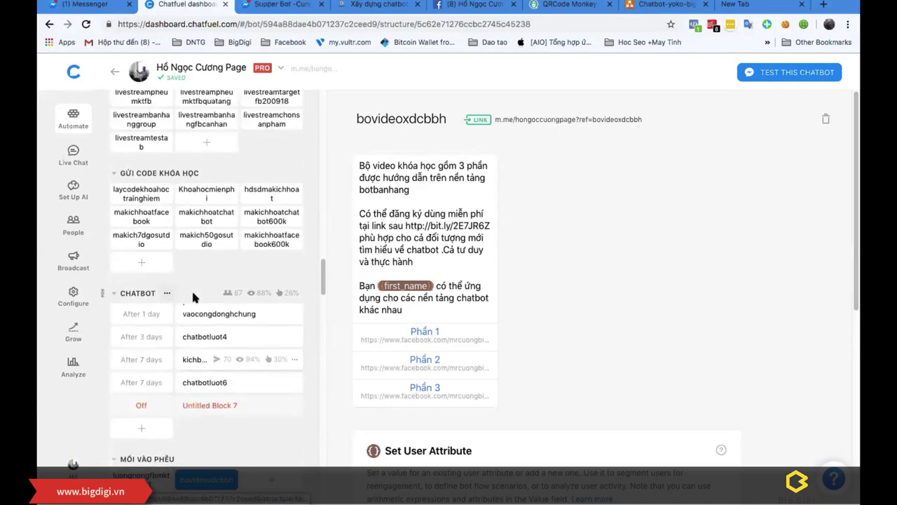
{"action": "scroll", "coordinate": [194, 298], "scroll_direction": "up", "scroll_amount": 14}
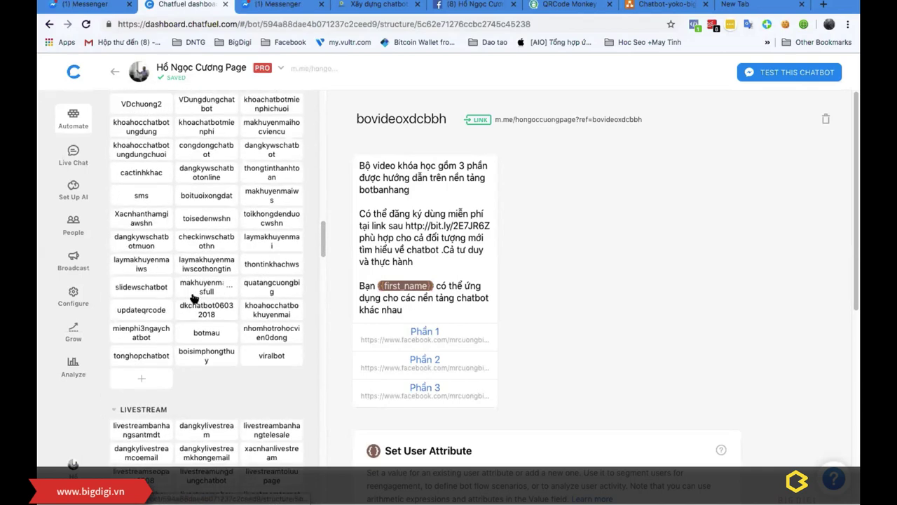
{"action": "scroll", "coordinate": [194, 298], "scroll_direction": "down", "scroll_amount": 4}
{"action": "scroll", "coordinate": [195, 298], "scroll_direction": "down", "scroll_amount": 5}
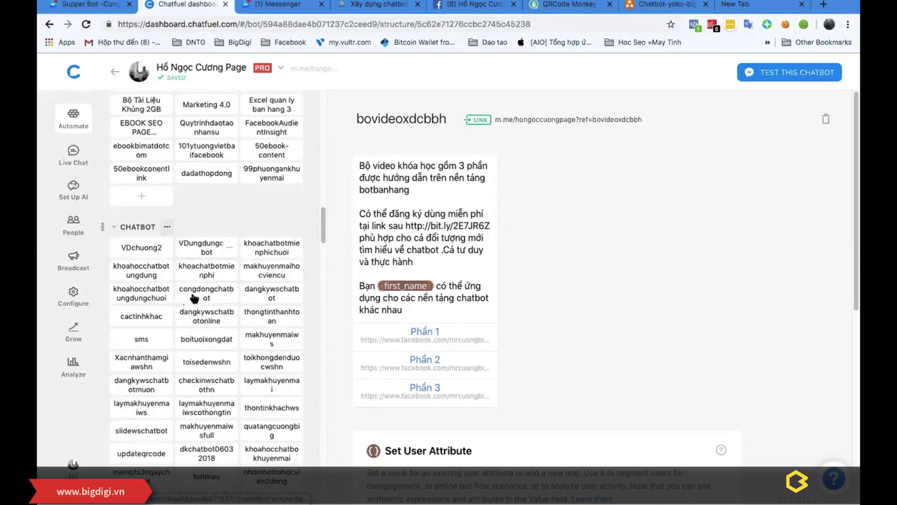
{"action": "scroll", "coordinate": [196, 299], "scroll_direction": "down", "scroll_amount": 5}
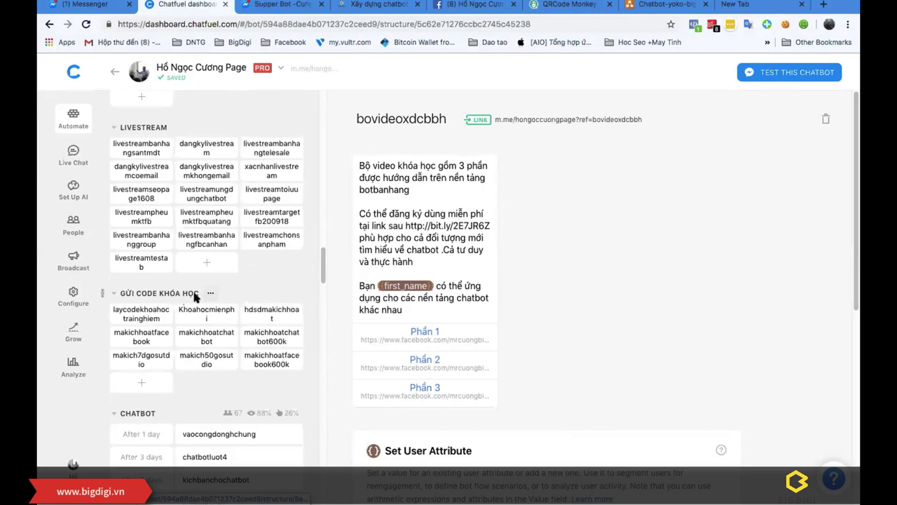
Step: Review the chatbotluot4, kichbanchochatbot and vaocongdonghchung blocks of the CHATBOT sequence
{"action": "left_click", "coordinate": [195, 431]}
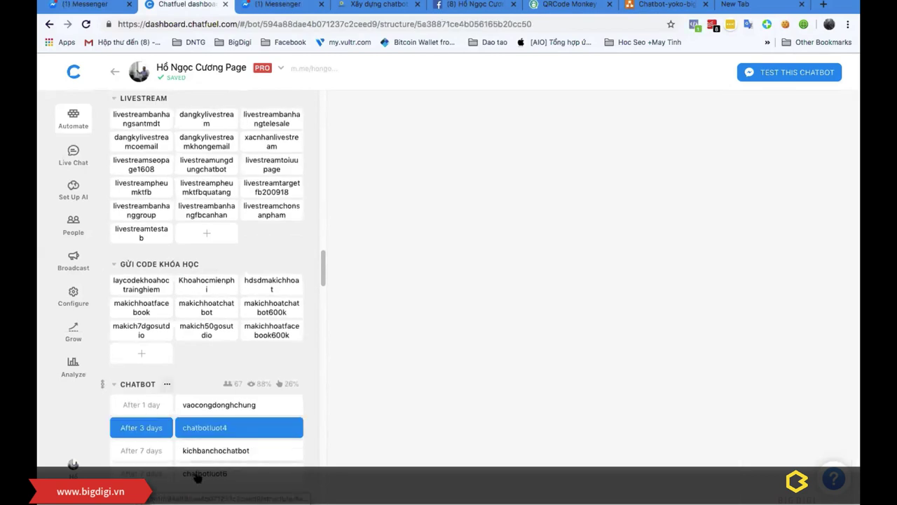
{"action": "left_click", "coordinate": [200, 449]}
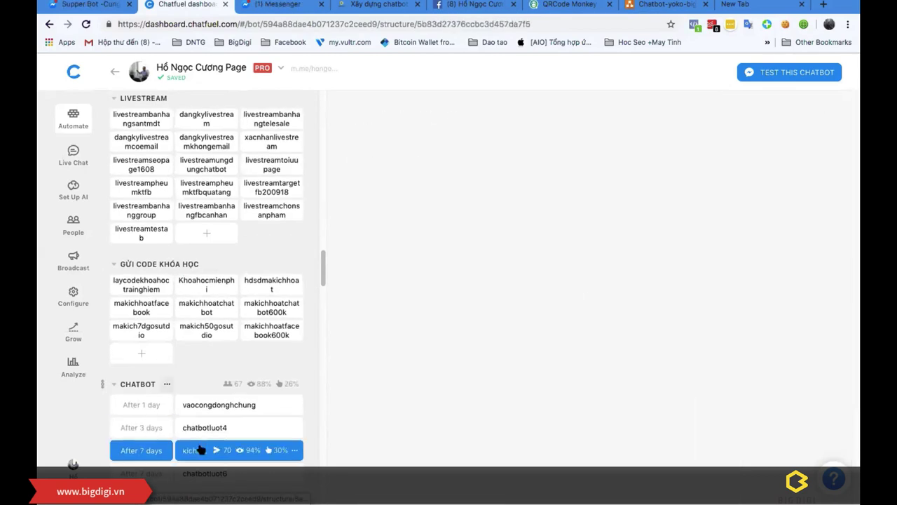
{"action": "left_click", "coordinate": [195, 406]}
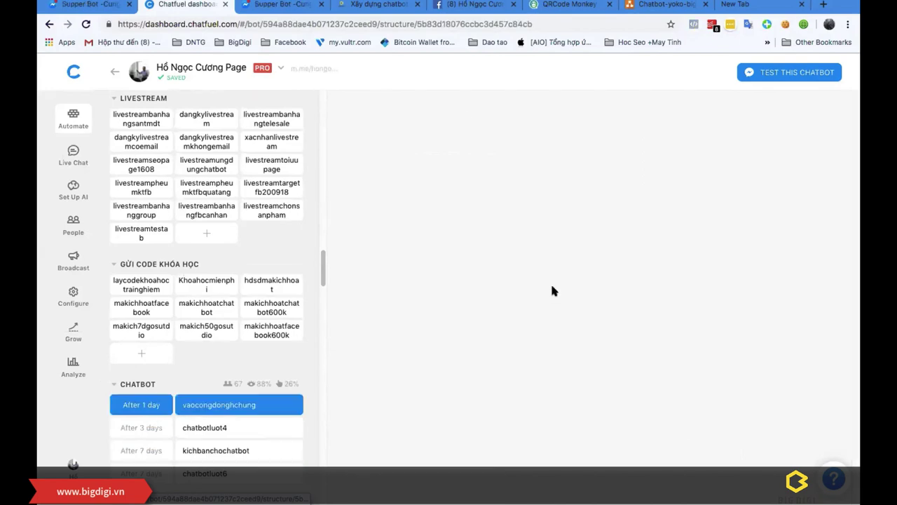
{"action": "left_click", "coordinate": [201, 428]}
Step: Open the kichbanchochatbot block's m.me Messenger link in a new tab to test it
{"action": "scroll", "coordinate": [586, 281], "scroll_direction": "down", "scroll_amount": 3}
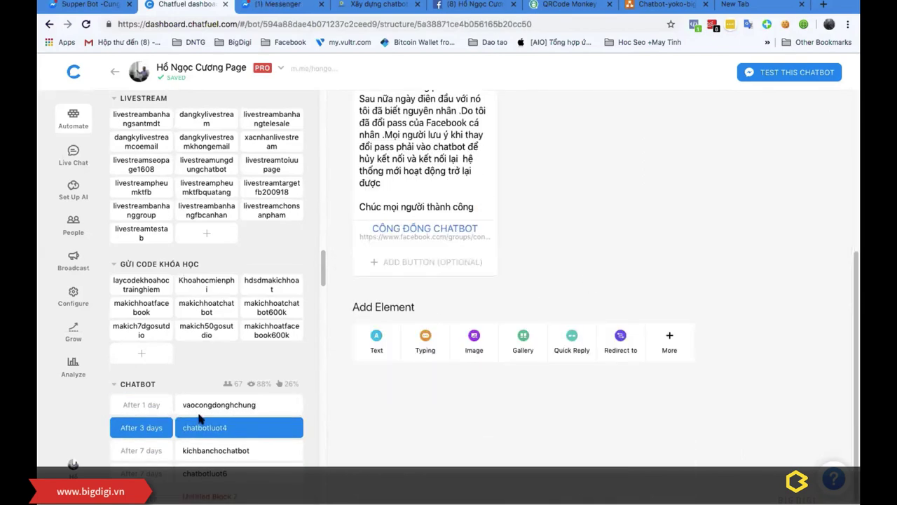
{"action": "left_click", "coordinate": [196, 452]}
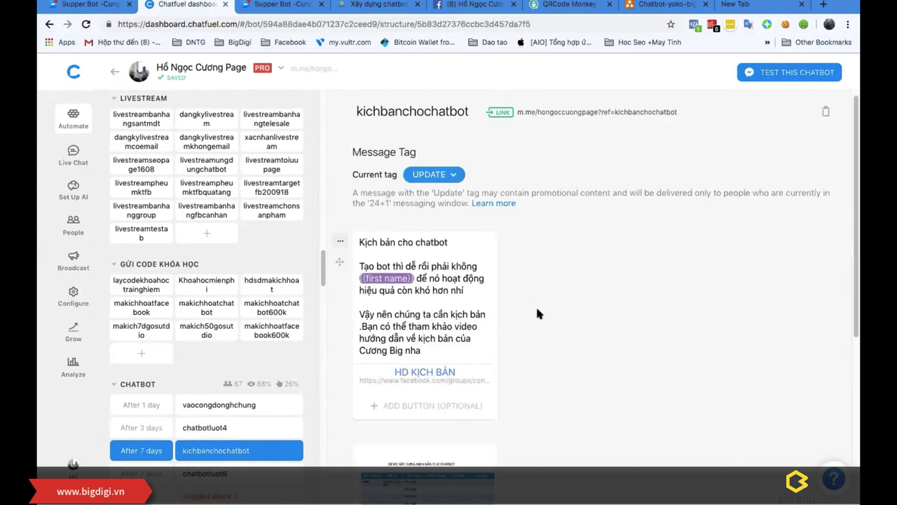
{"action": "scroll", "coordinate": [535, 308], "scroll_direction": "down", "scroll_amount": 3}
{"action": "scroll", "coordinate": [533, 199], "scroll_direction": "up", "scroll_amount": 5}
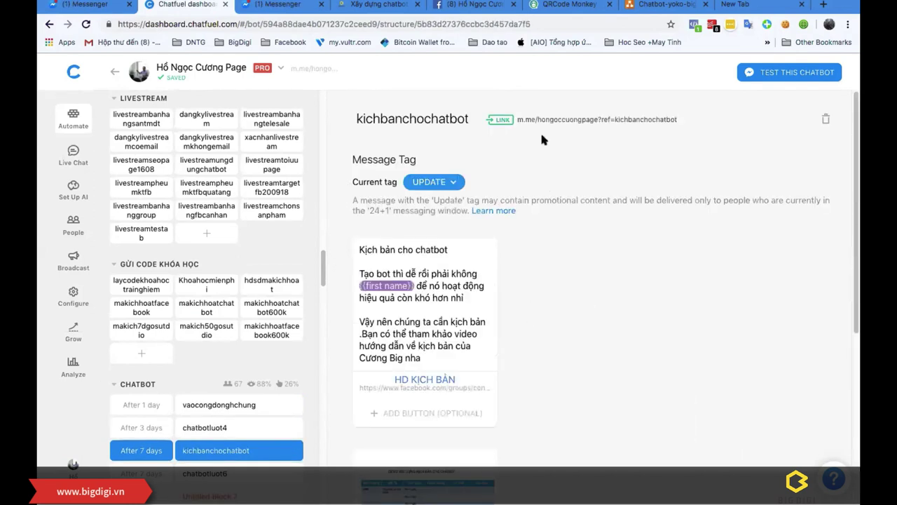
{"action": "left_click", "coordinate": [548, 119]}
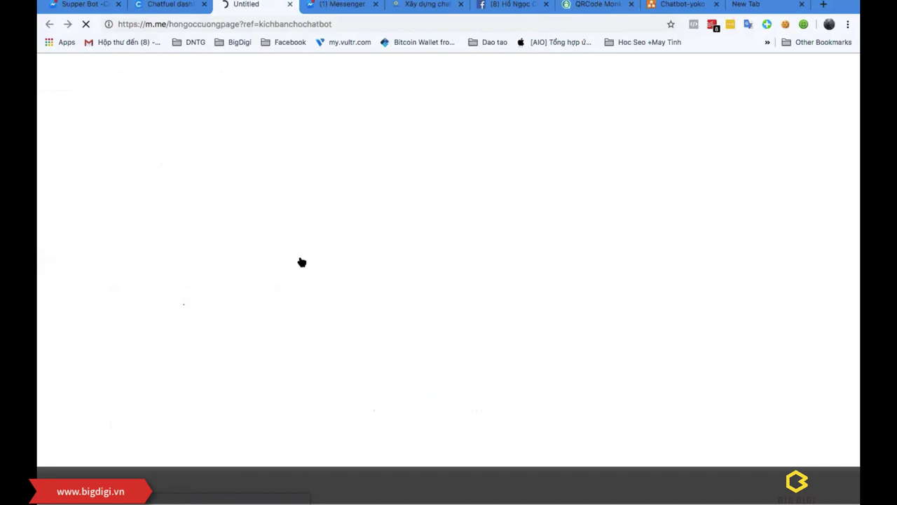
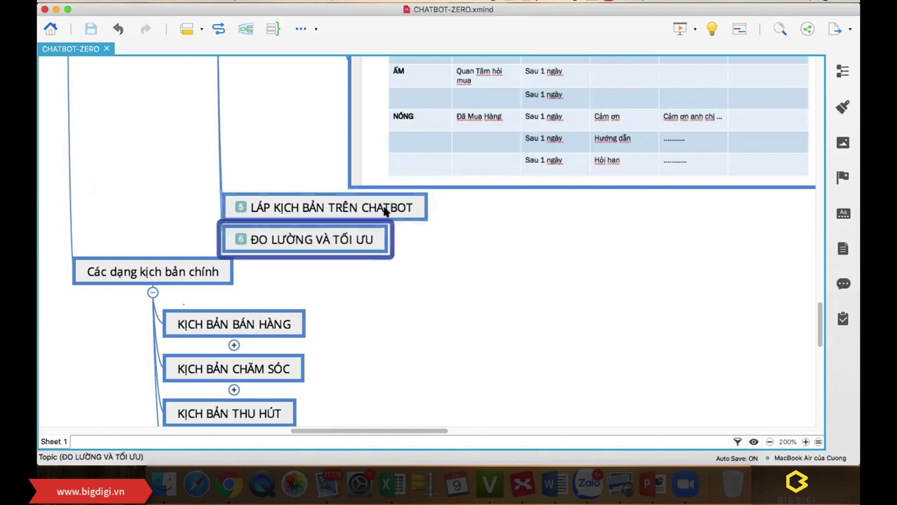
Step: Collapse the 'Các bước xây dựng kịch bản chatbot hiệu quả' branch
{"action": "key", "text": "Down"}
{"action": "scroll", "coordinate": [520, 278], "scroll_direction": "up", "scroll_amount": 10}
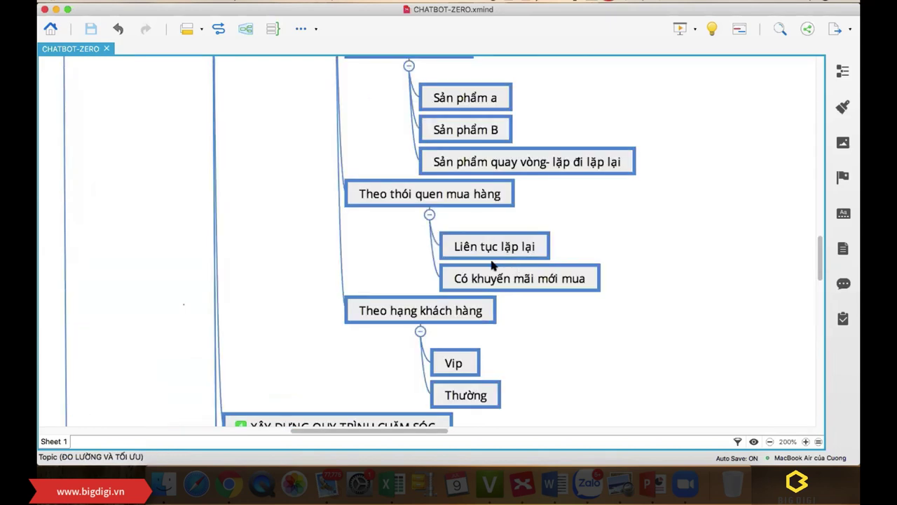
{"action": "scroll", "coordinate": [490, 263], "scroll_direction": "up", "scroll_amount": 15}
{"action": "scroll", "coordinate": [453, 285], "scroll_direction": "down", "scroll_amount": 10}
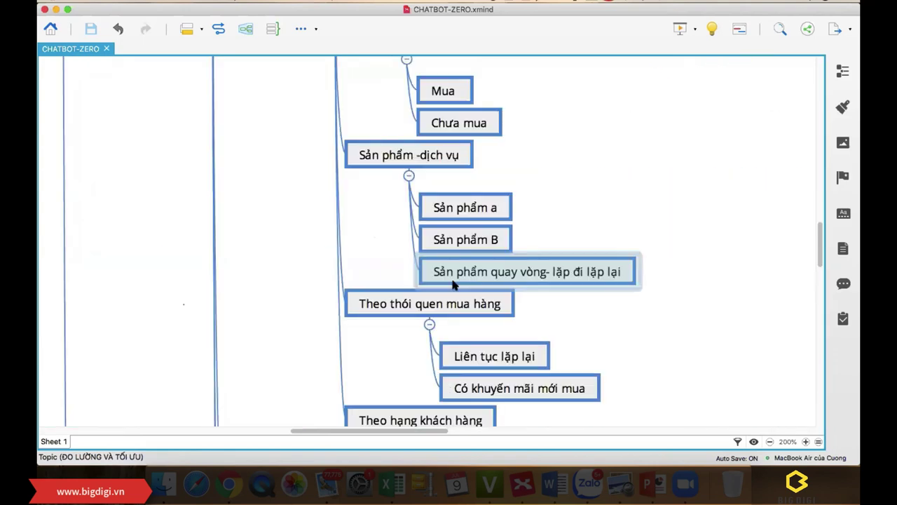
{"action": "scroll", "coordinate": [440, 278], "scroll_direction": "up", "scroll_amount": 4}
{"action": "scroll", "coordinate": [435, 280], "scroll_direction": "up", "scroll_amount": 10}
{"action": "scroll", "coordinate": [421, 295], "scroll_direction": "down", "scroll_amount": 3}
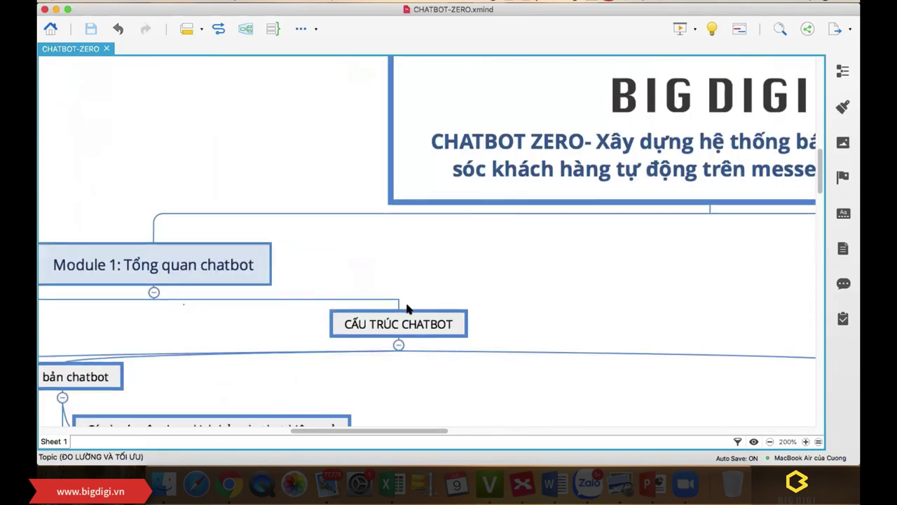
{"action": "scroll", "coordinate": [410, 321], "scroll_direction": "down", "scroll_amount": 5}
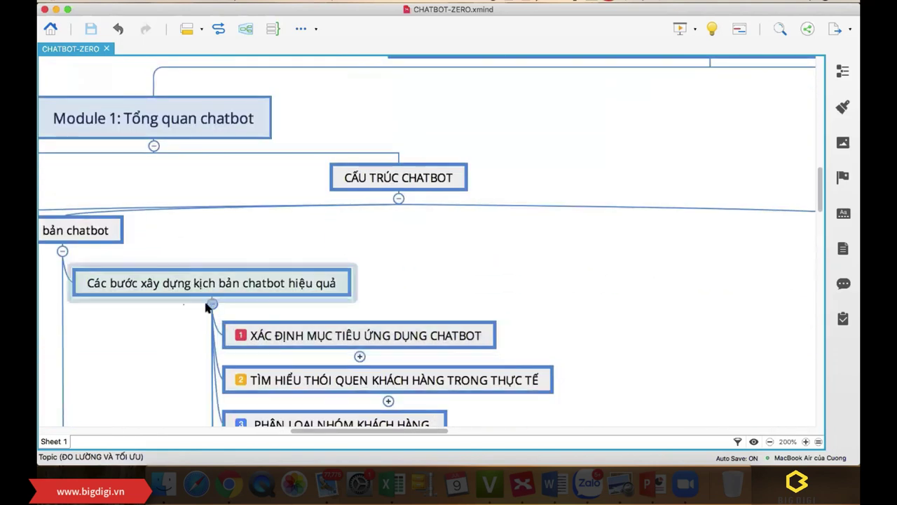
{"action": "left_click", "coordinate": [208, 305]}
{"action": "scroll", "coordinate": [385, 319], "scroll_direction": "down", "scroll_amount": 2}
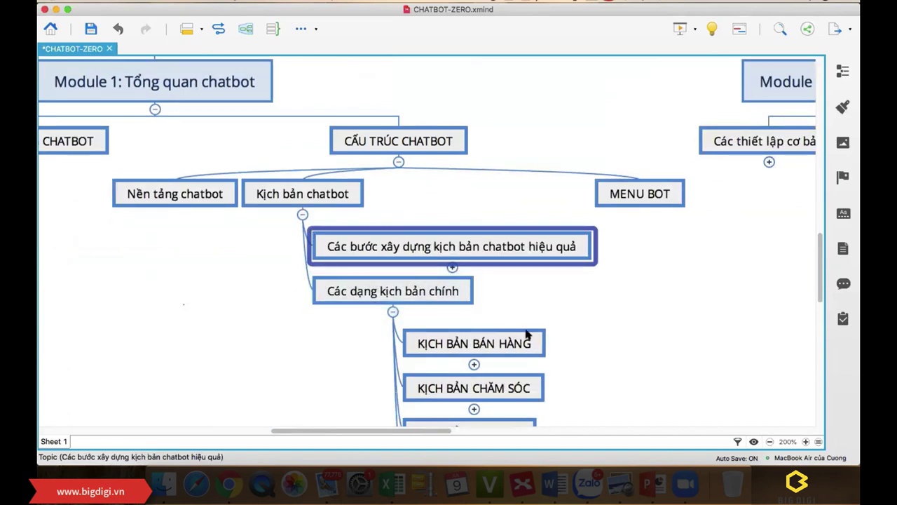
{"action": "scroll", "coordinate": [504, 364], "scroll_direction": "down", "scroll_amount": 1}
{"action": "scroll", "coordinate": [533, 365], "scroll_direction": "down", "scroll_amount": 4}
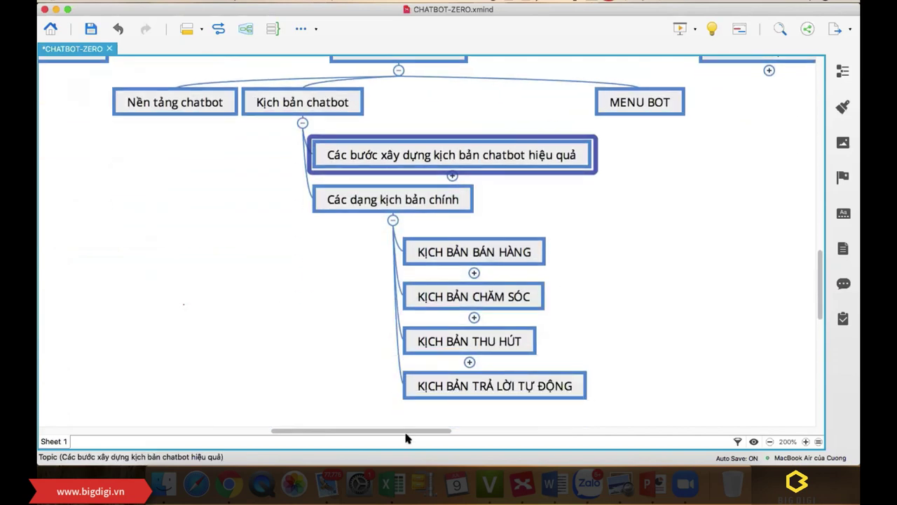
Step: Expand 'KỊCH BẢN BÁN HÀNG' to show its six subtopics, SHOW SẢN PHẨM DỊCH VỤ through CHƯƠNG TRÌNH KHUYẾN MÃI
{"action": "left_click_drag", "start_coordinate": [407, 432], "coordinate": [458, 414]}
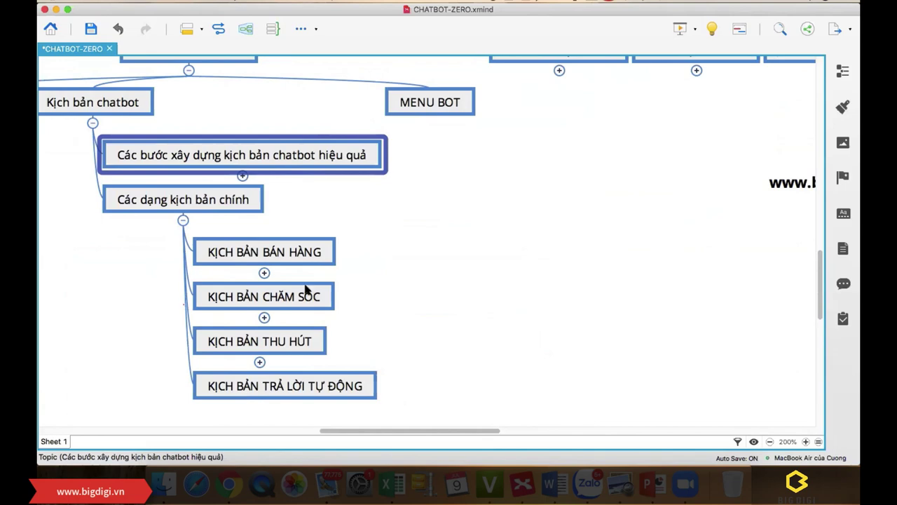
{"action": "left_click", "coordinate": [264, 272]}
{"action": "scroll", "coordinate": [411, 274], "scroll_direction": "down", "scroll_amount": 1}
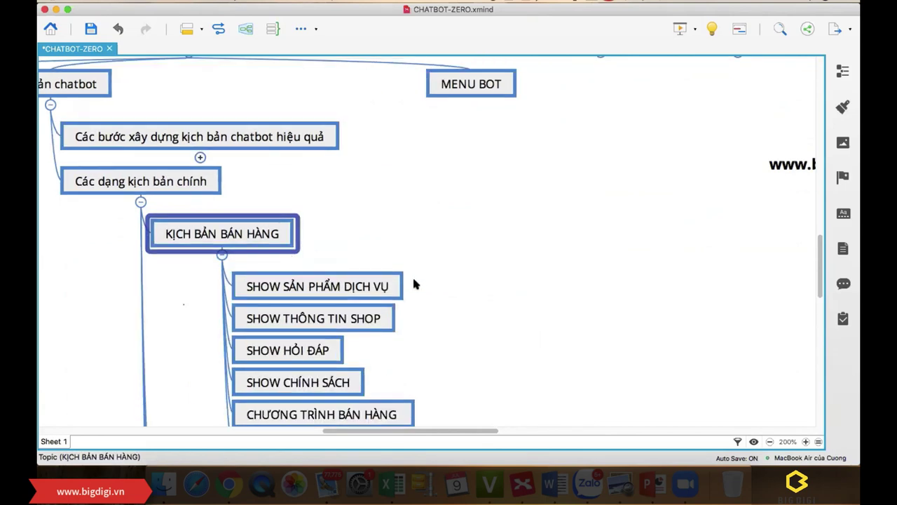
{"action": "scroll", "coordinate": [419, 282], "scroll_direction": "down", "scroll_amount": 3}
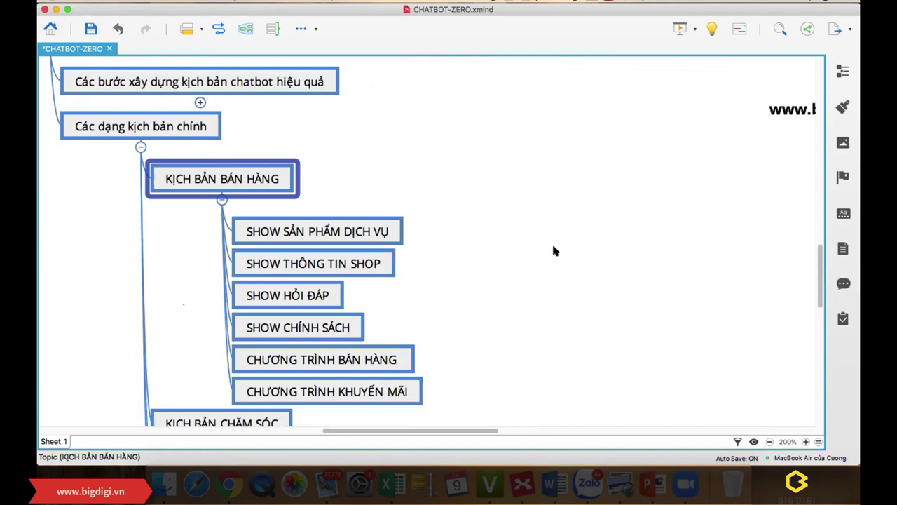
{"action": "scroll", "coordinate": [361, 258], "scroll_direction": "down", "scroll_amount": 1}
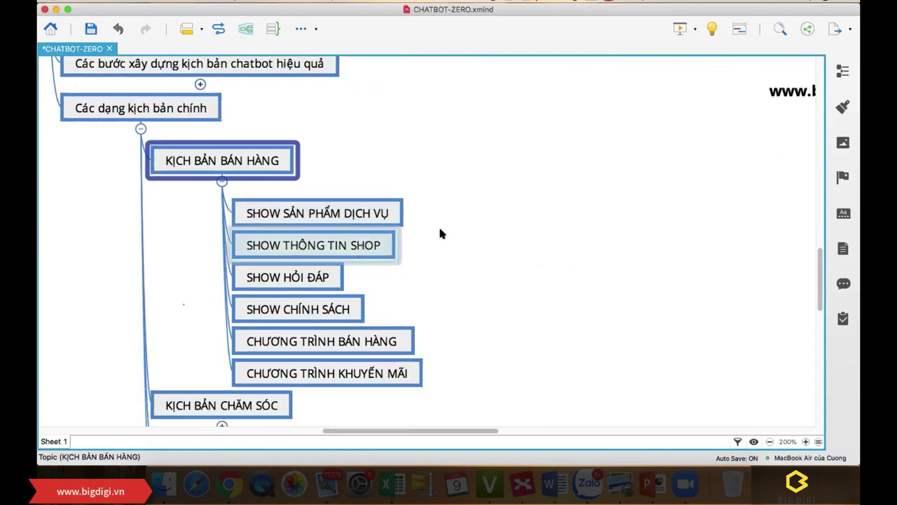
{"action": "left_click", "coordinate": [527, 265]}
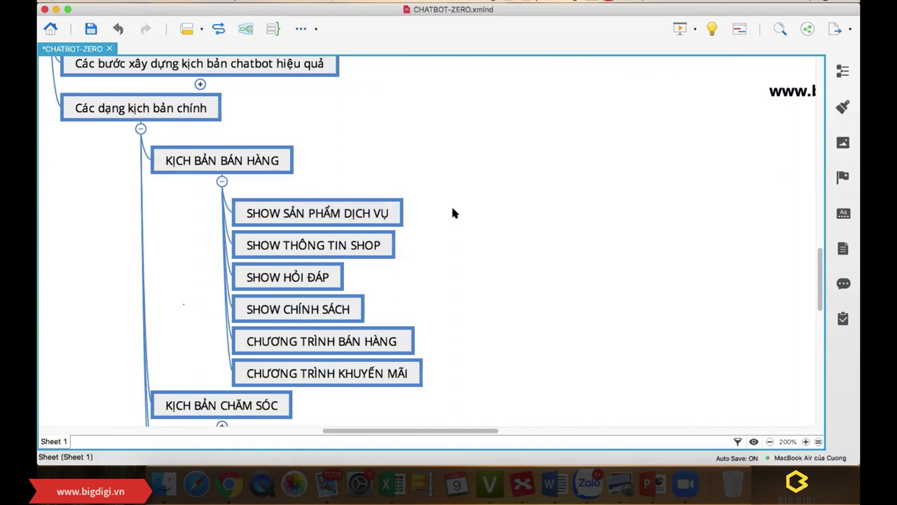
{"action": "scroll", "coordinate": [452, 213], "scroll_direction": "down", "scroll_amount": 2}
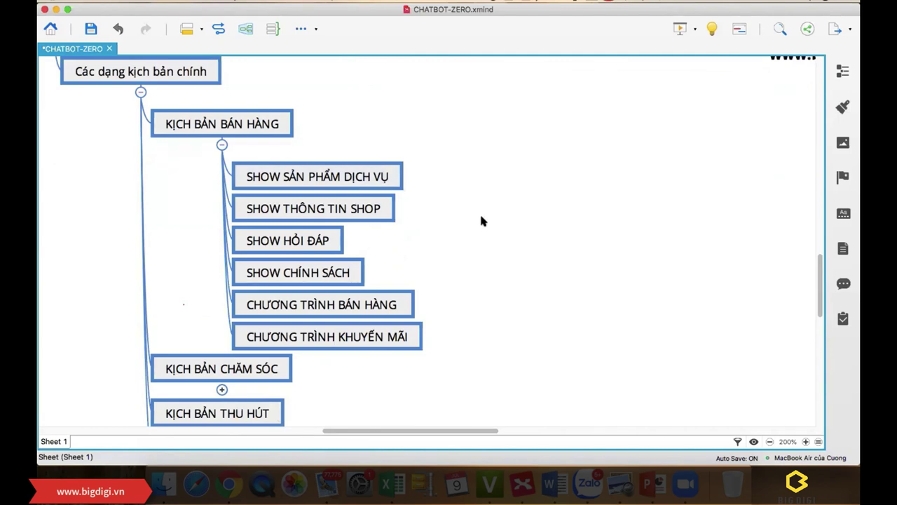
Step: Open the recent Mypham-huele diagram in draw.io
{"action": "left_click", "coordinate": [229, 484]}
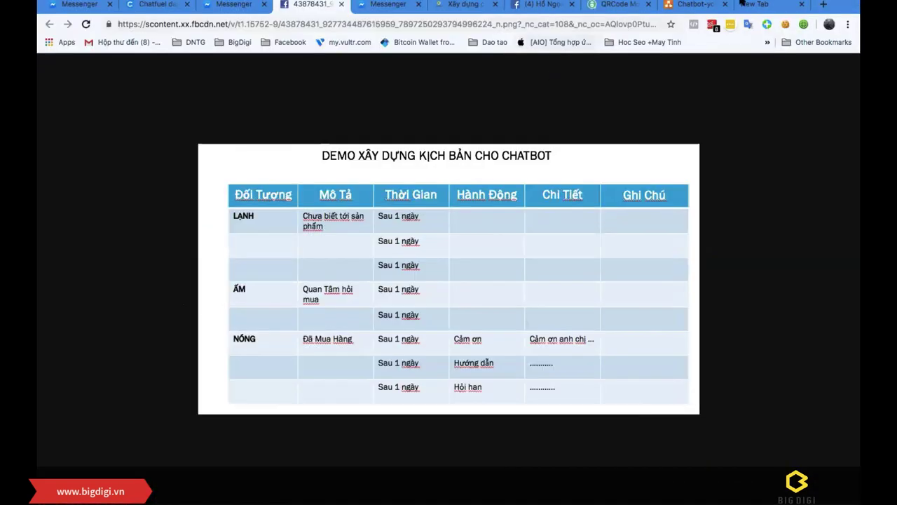
{"action": "left_click", "coordinate": [764, 6]}
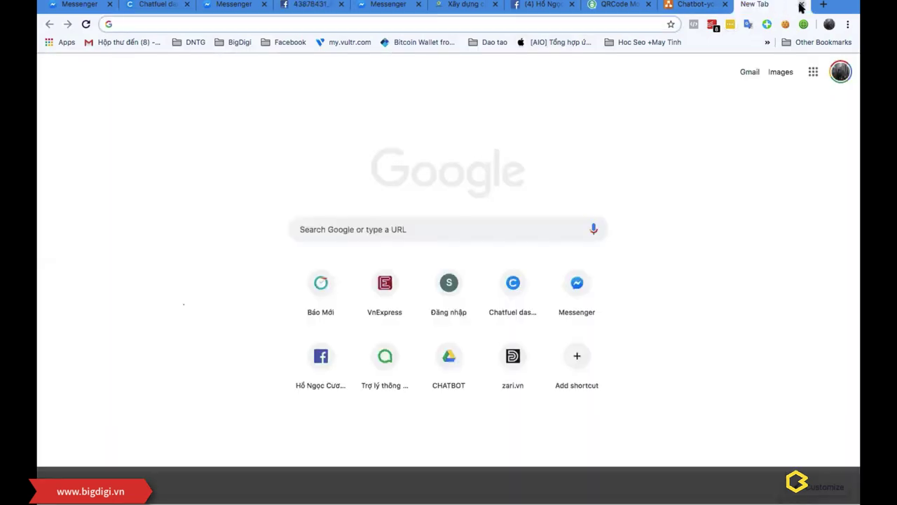
{"action": "left_click", "coordinate": [802, 5]}
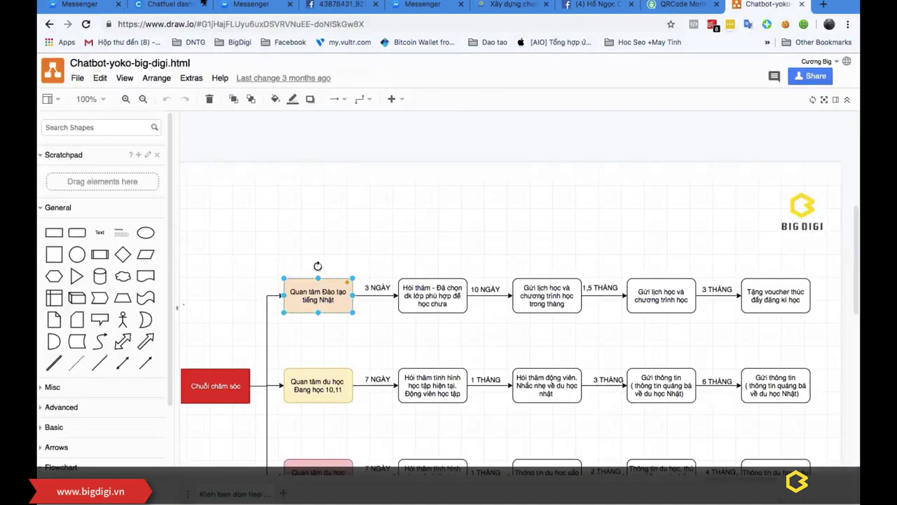
{"action": "left_click", "coordinate": [77, 77]}
{"action": "mouse_move", "coordinate": [161, 172]}
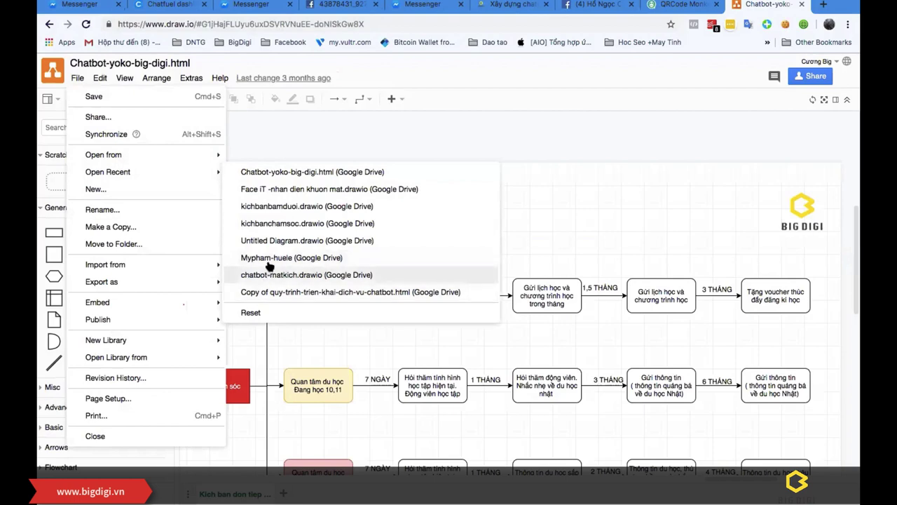
{"action": "left_click", "coordinate": [267, 259]}
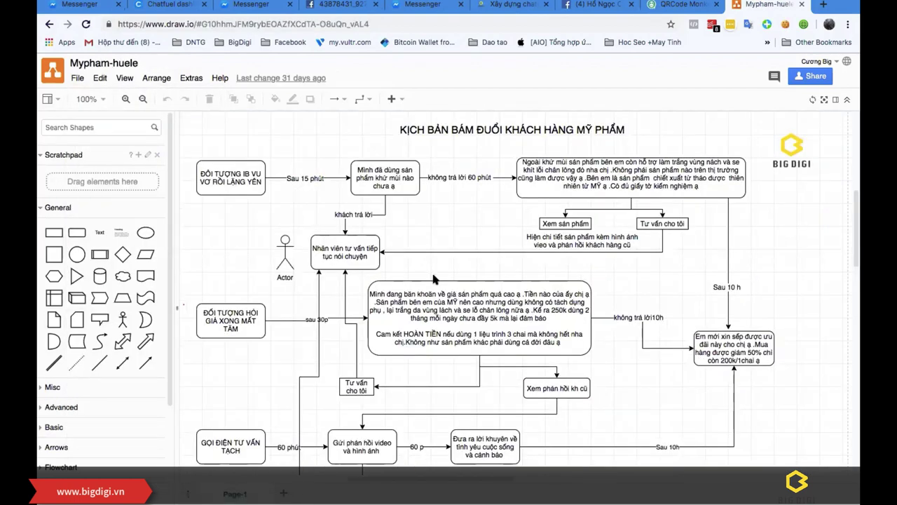
Step: Look through the customer follow-up script diagrams, then open the Google Drive folder in a new tab
{"action": "scroll", "coordinate": [433, 279], "scroll_direction": "down", "scroll_amount": 15}
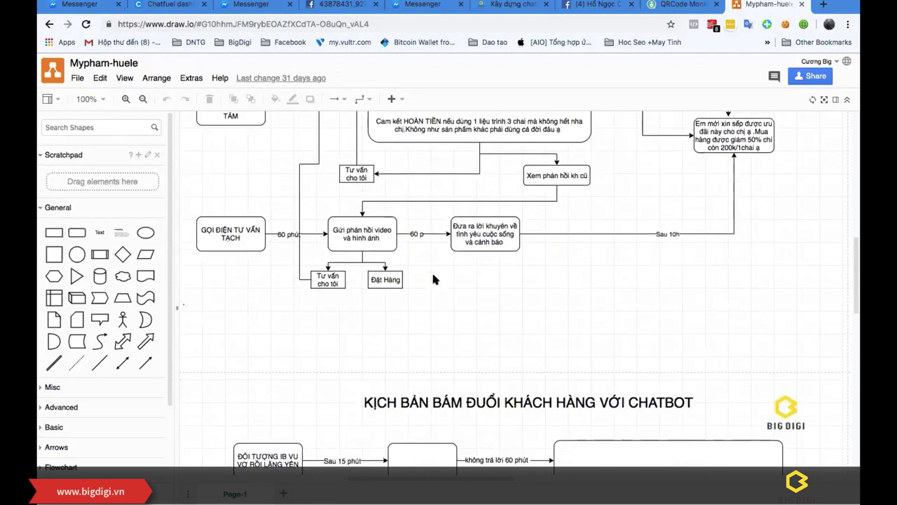
{"action": "scroll", "coordinate": [517, 322], "scroll_direction": "up", "scroll_amount": 10}
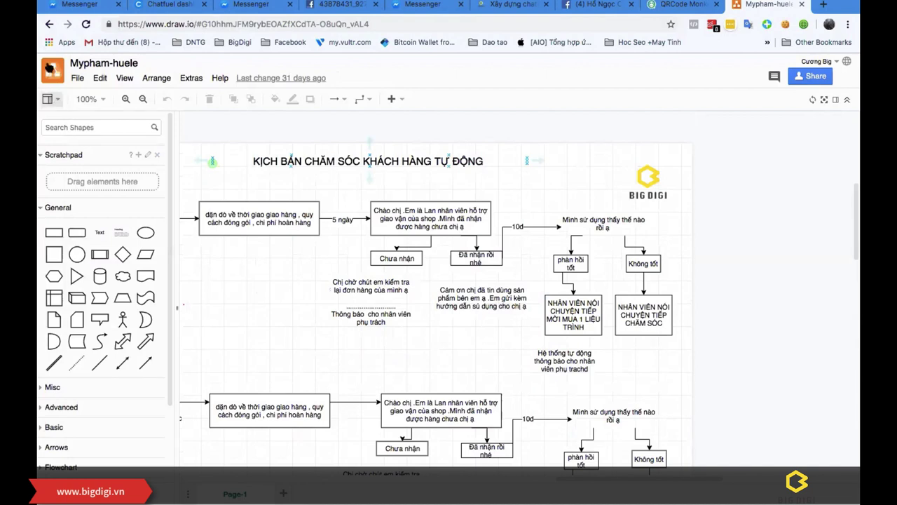
{"action": "left_click", "coordinate": [50, 67]}
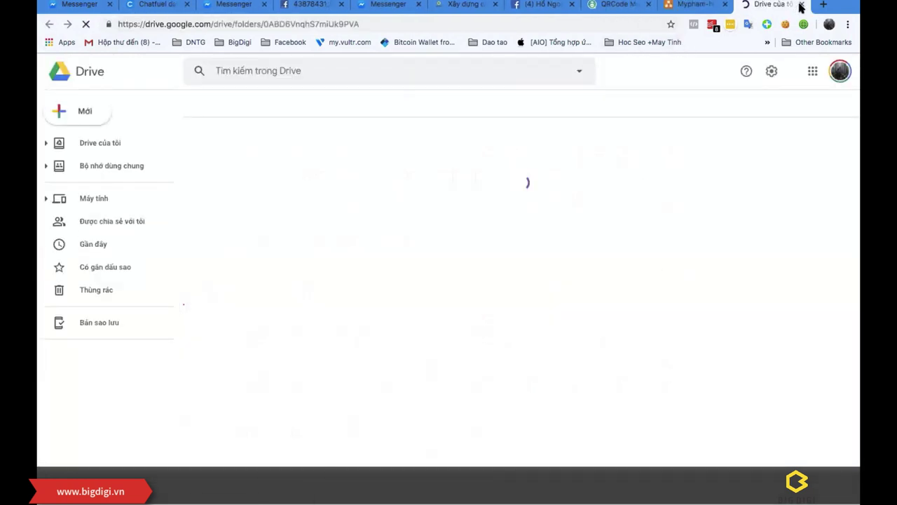
Step: Reopen the diagram in a fresh draw.io tab and copy its web address
{"action": "key", "text": "super+w"}
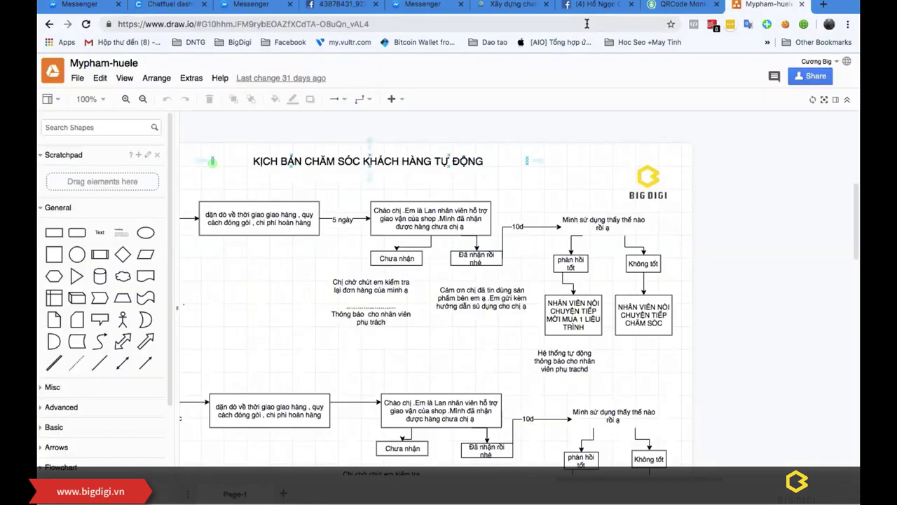
{"action": "left_click", "coordinate": [187, 24]}
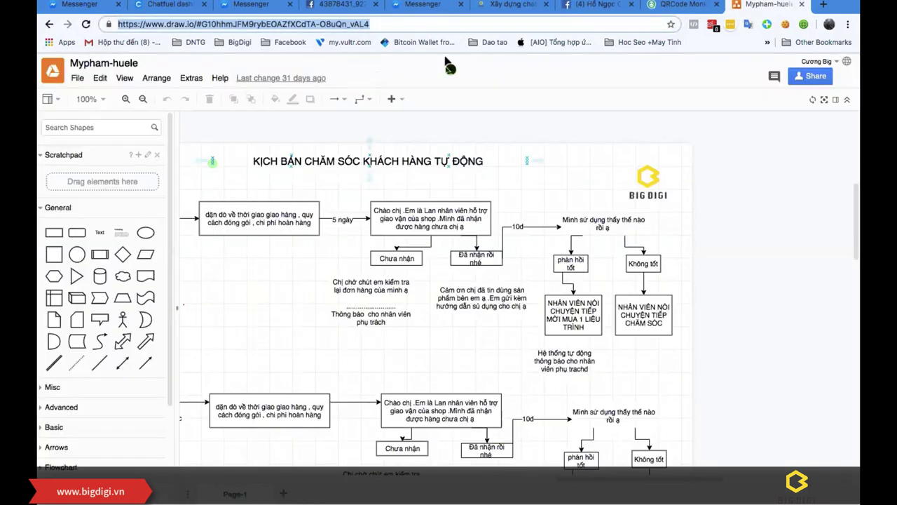
{"action": "left_click_drag", "start_coordinate": [450, 53], "coordinate": [452, 106]}
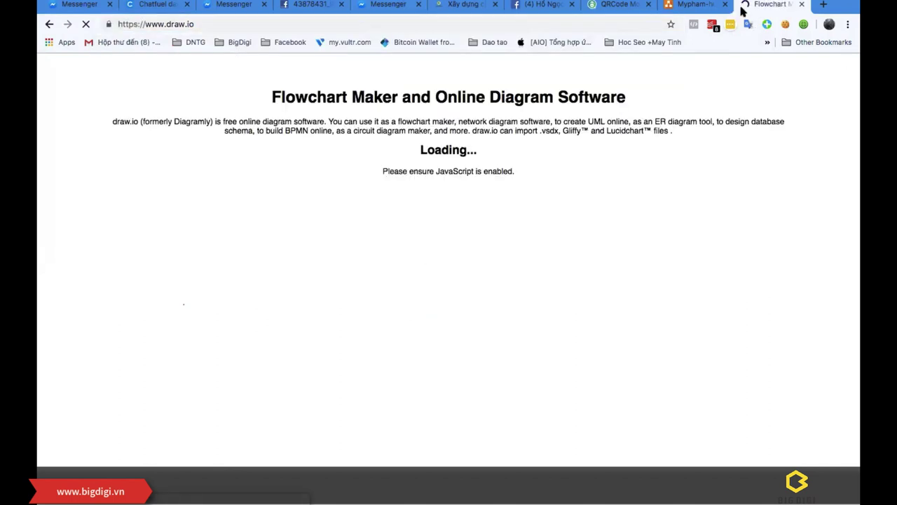
{"action": "left_click", "coordinate": [724, 5]}
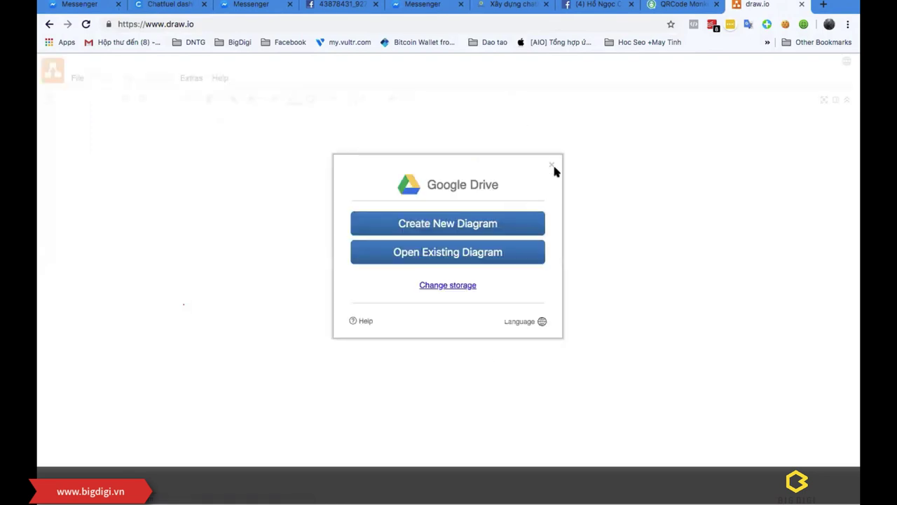
{"action": "left_click", "coordinate": [551, 166]}
{"action": "left_click", "coordinate": [212, 24]}
{"action": "right_click", "coordinate": [212, 24]}
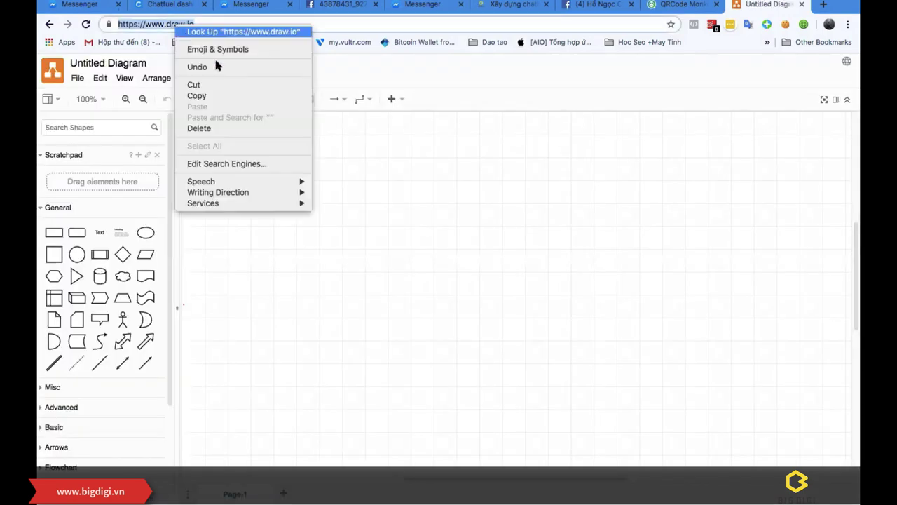
{"action": "left_click", "coordinate": [214, 96]}
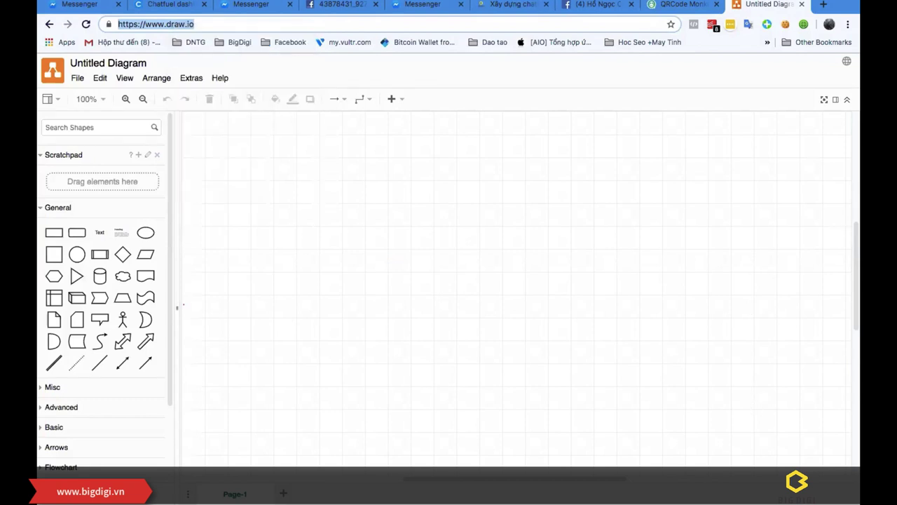
Step: Paste the draw.io link onto the blank canvas, then switch back to the CHATBOT-ZERO mind map
{"action": "left_click", "coordinate": [785, 374]}
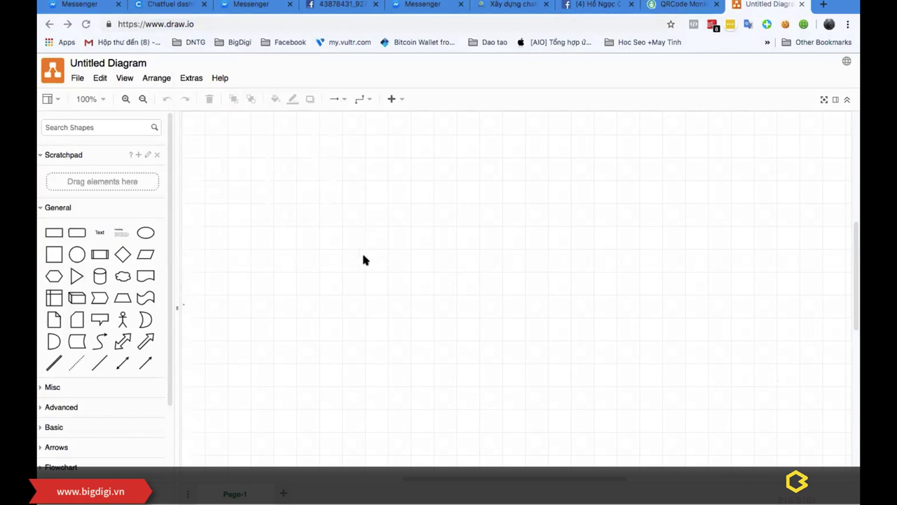
{"action": "left_click", "coordinate": [201, 24]}
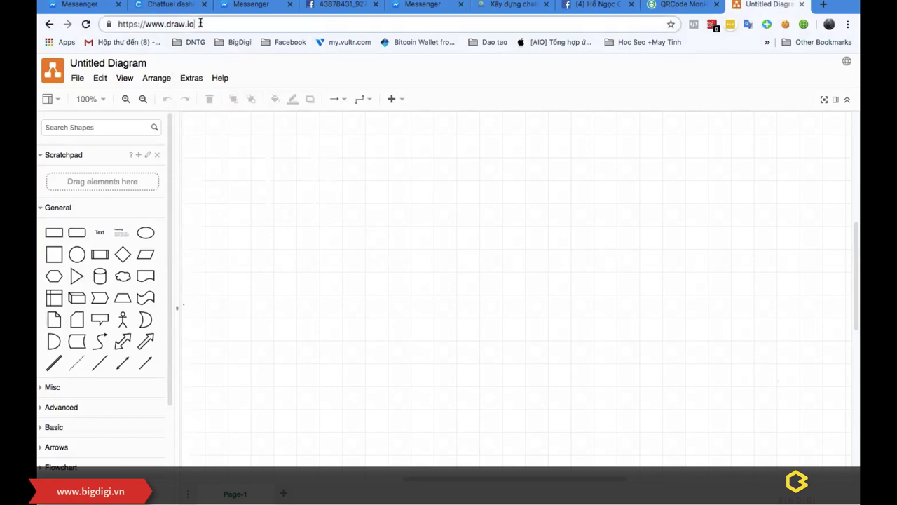
{"action": "left_click", "coordinate": [371, 250]}
{"action": "key", "text": "ctrl+v"}
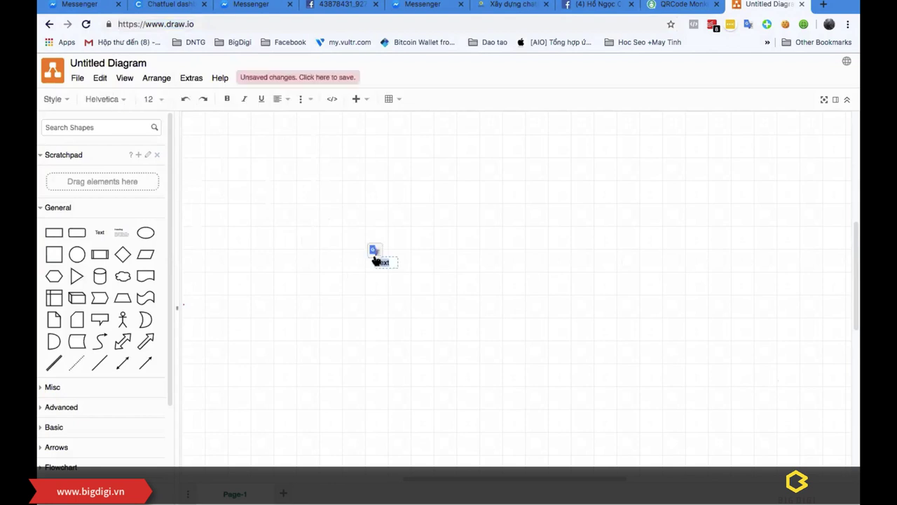
{"action": "left_click", "coordinate": [473, 296]}
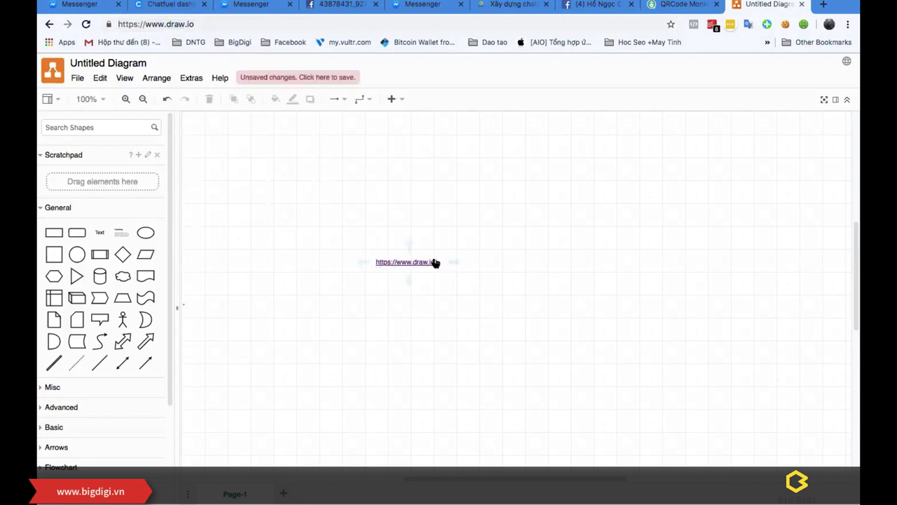
{"action": "left_click", "coordinate": [436, 263]}
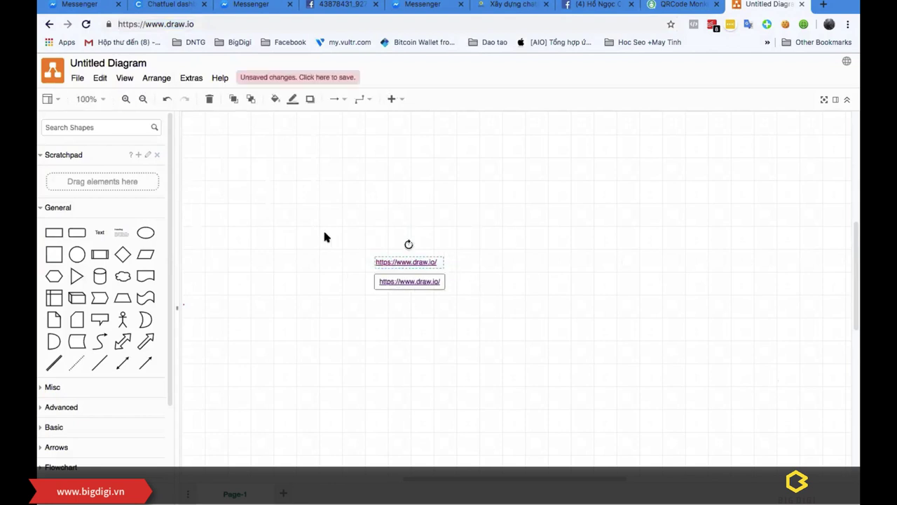
{"action": "left_click", "coordinate": [461, 204]}
{"action": "left_click", "coordinate": [394, 258]}
{"action": "key", "text": "ctrl+Up"}
{"action": "left_click", "coordinate": [510, 258]}
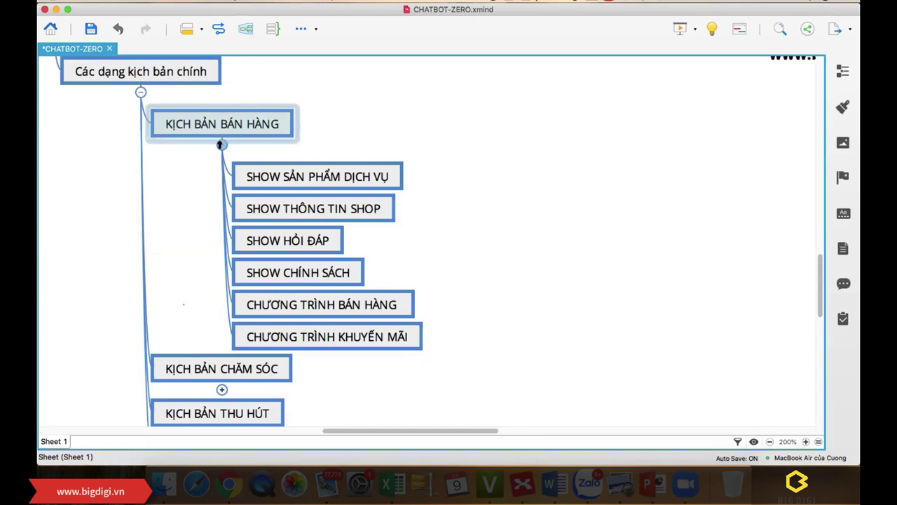
Step: Collapse the six SHOW subtopics under KỊCH BẢN BÁN HÀNG and go back to Chrome
{"action": "left_click", "coordinate": [220, 145]}
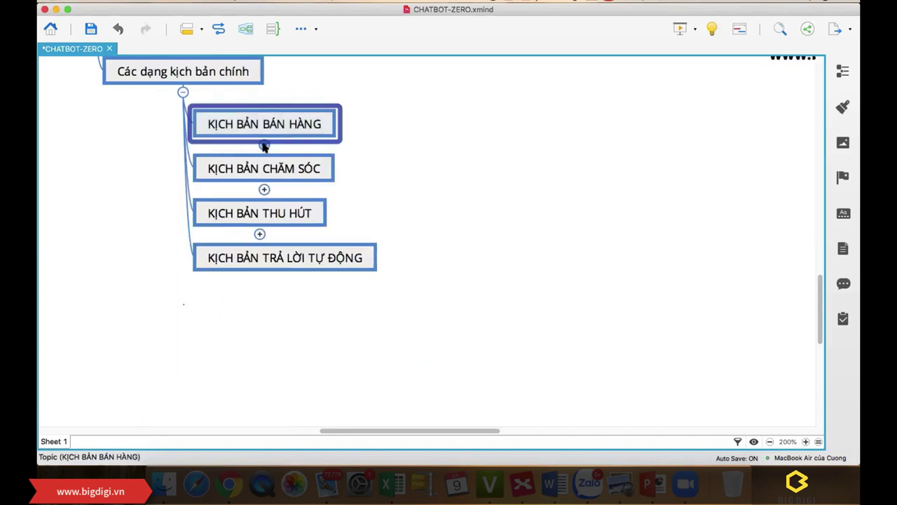
{"action": "left_click", "coordinate": [637, 185]}
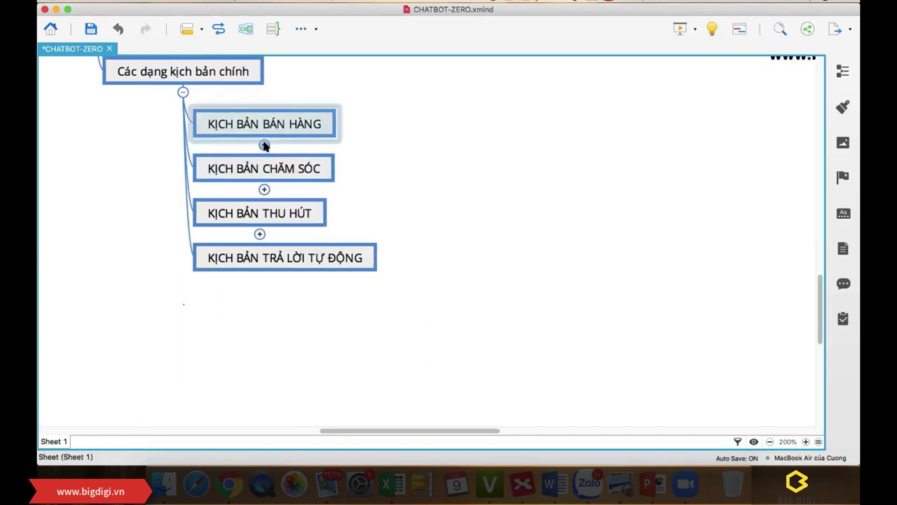
{"action": "left_click", "coordinate": [231, 468]}
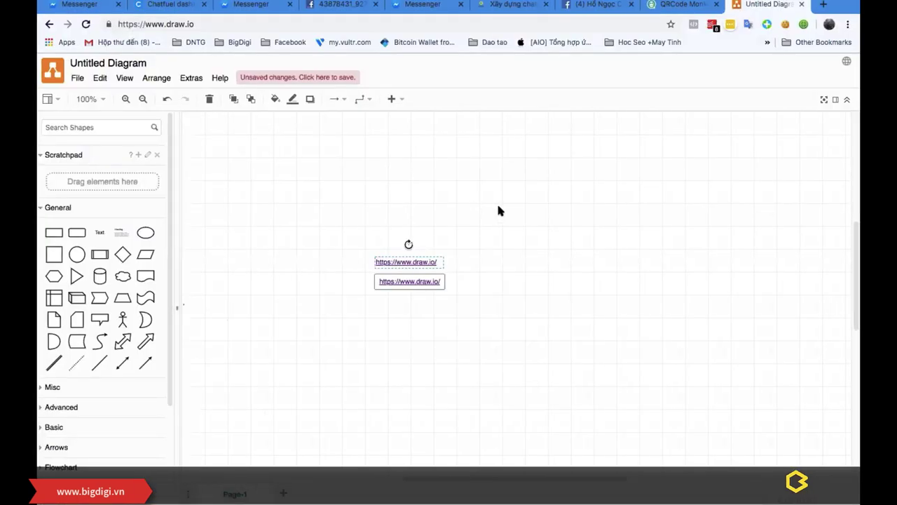
Step: Open the LaLam Footwear Messenger chat via the BigDigi page's GIÀY DÉP chatbot example
{"action": "left_click", "coordinate": [424, 7]}
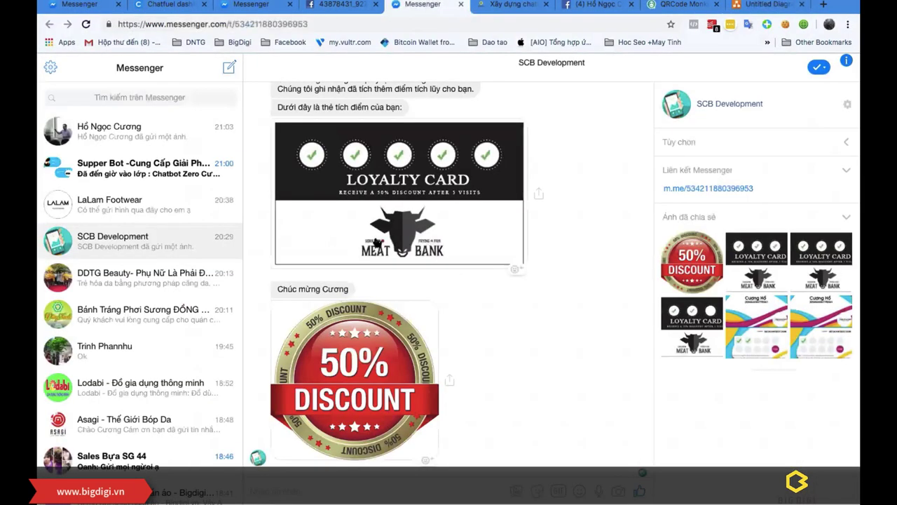
{"action": "left_click", "coordinate": [172, 205]}
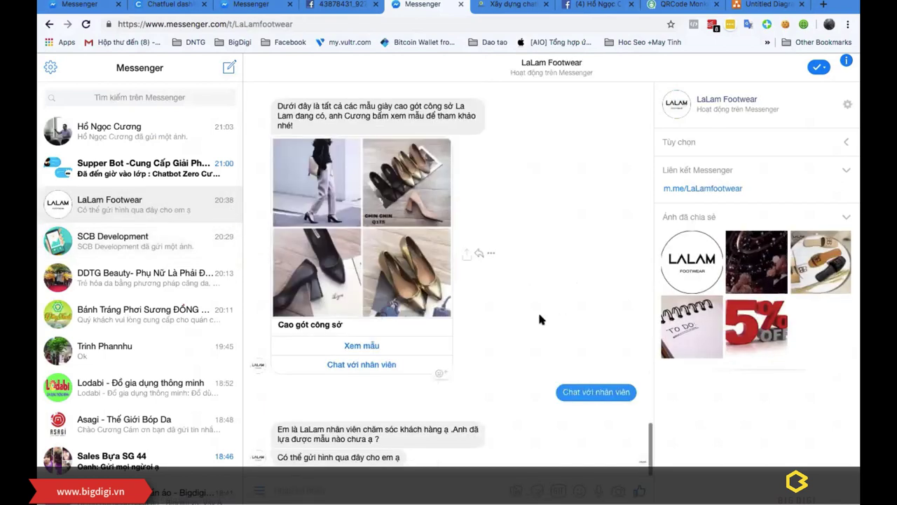
{"action": "scroll", "coordinate": [539, 306], "scroll_direction": "up", "scroll_amount": 10}
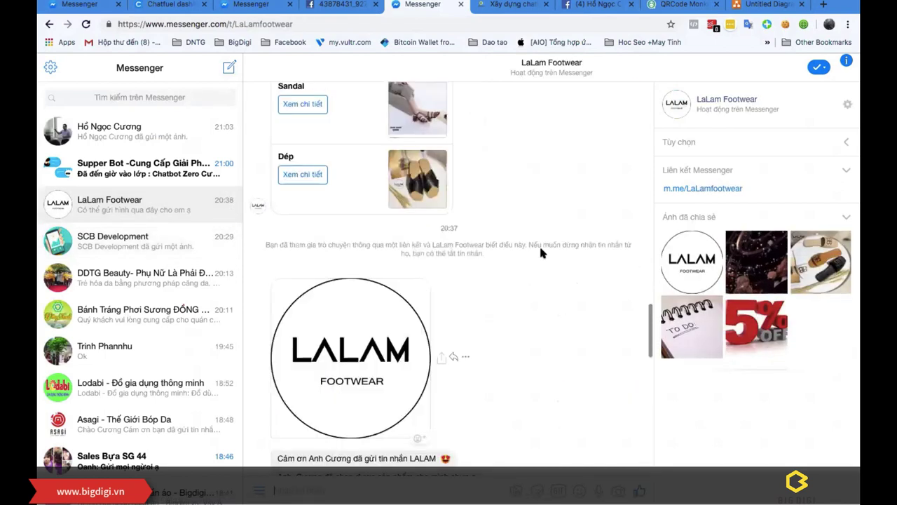
{"action": "left_click", "coordinate": [485, 8]}
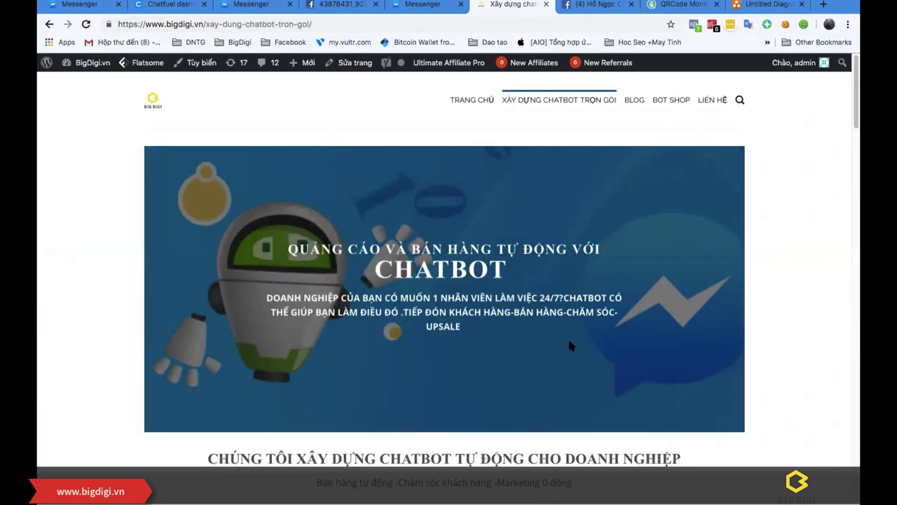
{"action": "scroll", "coordinate": [342, 271], "scroll_direction": "down", "scroll_amount": 10}
{"action": "scroll", "coordinate": [414, 307], "scroll_direction": "down", "scroll_amount": 6}
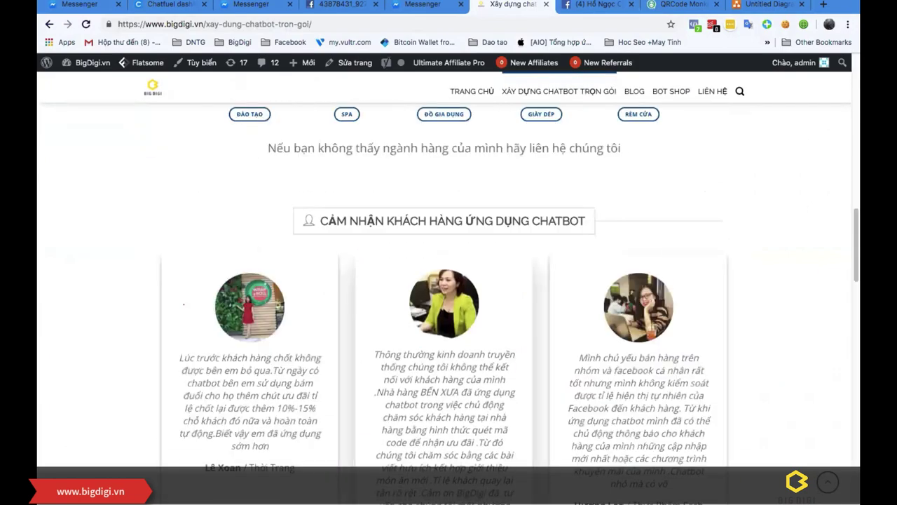
{"action": "scroll", "coordinate": [394, 416], "scroll_direction": "up", "scroll_amount": 4}
{"action": "scroll", "coordinate": [395, 416], "scroll_direction": "down", "scroll_amount": 1}
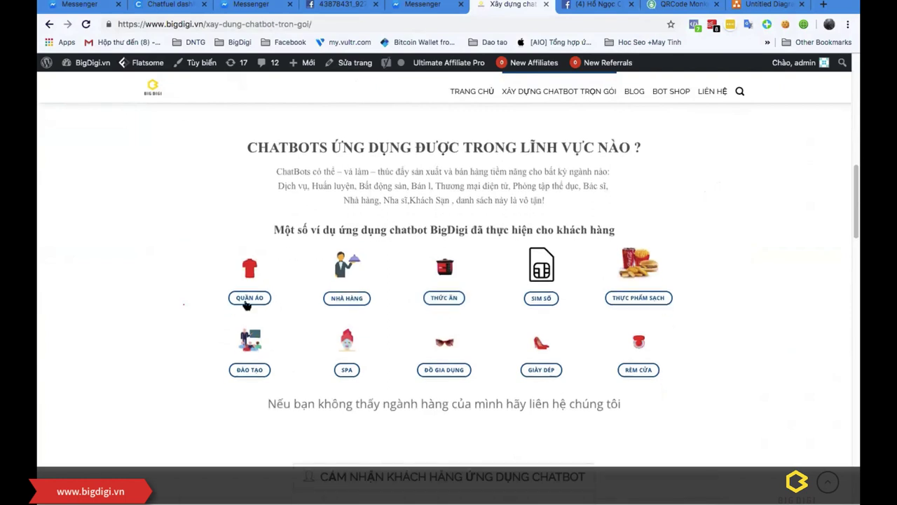
{"action": "left_click", "coordinate": [547, 370]}
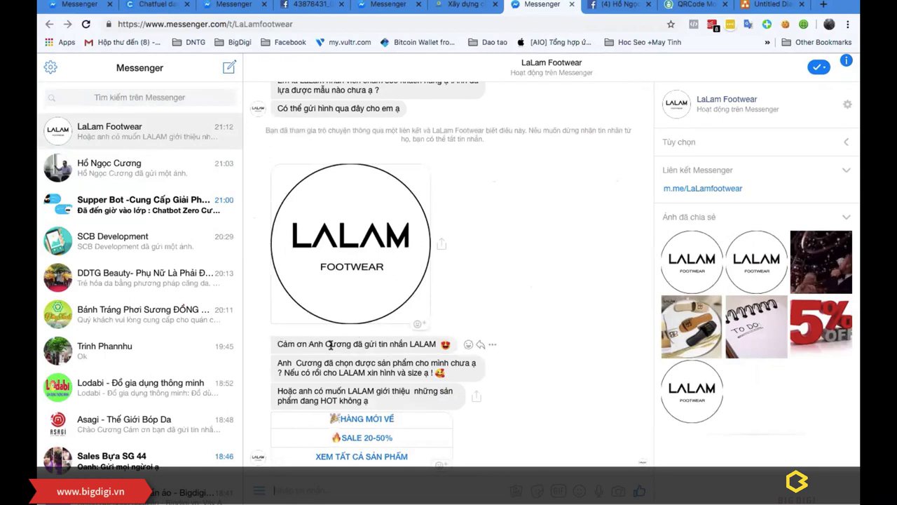
Step: Select and copy the text of the bot's three latest replies
{"action": "left_click_drag", "start_coordinate": [436, 343], "coordinate": [378, 344]}
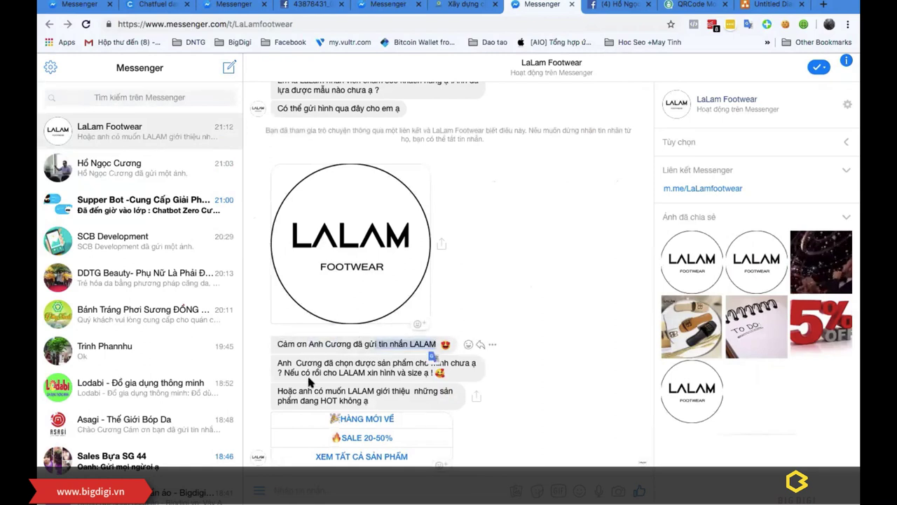
{"action": "double_click", "coordinate": [316, 372]}
{"action": "left_click_drag", "start_coordinate": [294, 362], "coordinate": [395, 364]}
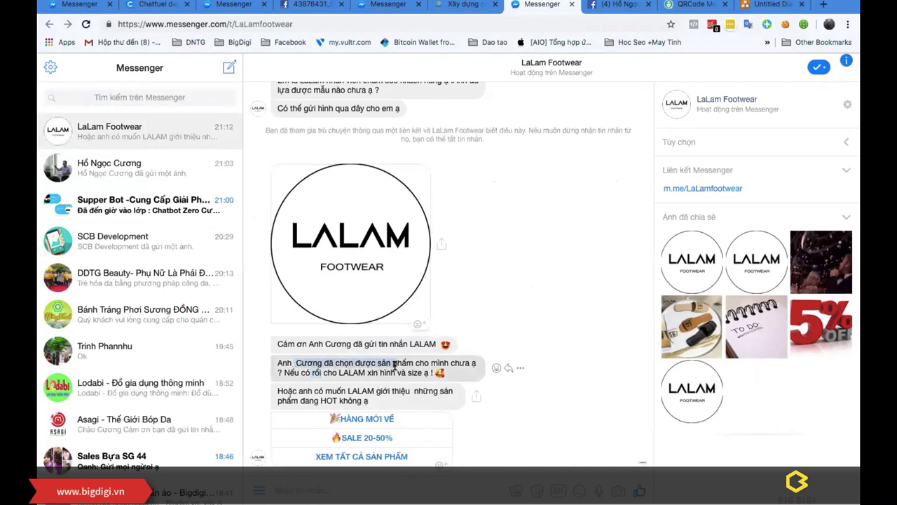
{"action": "left_click", "coordinate": [304, 372]}
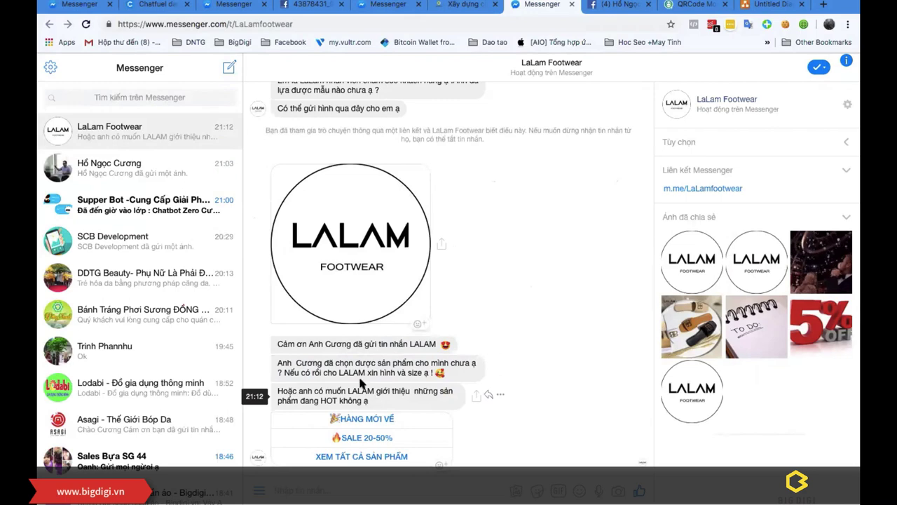
{"action": "left_click_drag", "start_coordinate": [327, 351], "coordinate": [389, 406]}
{"action": "right_click", "coordinate": [384, 349]}
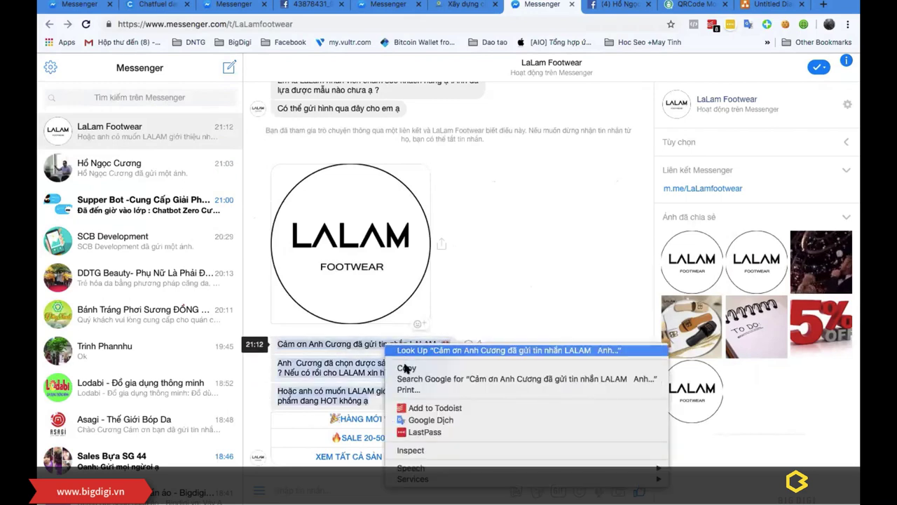
{"action": "left_click", "coordinate": [406, 370]}
Step: Delete the draw.io link label from the canvas
{"action": "left_click", "coordinate": [764, 5]}
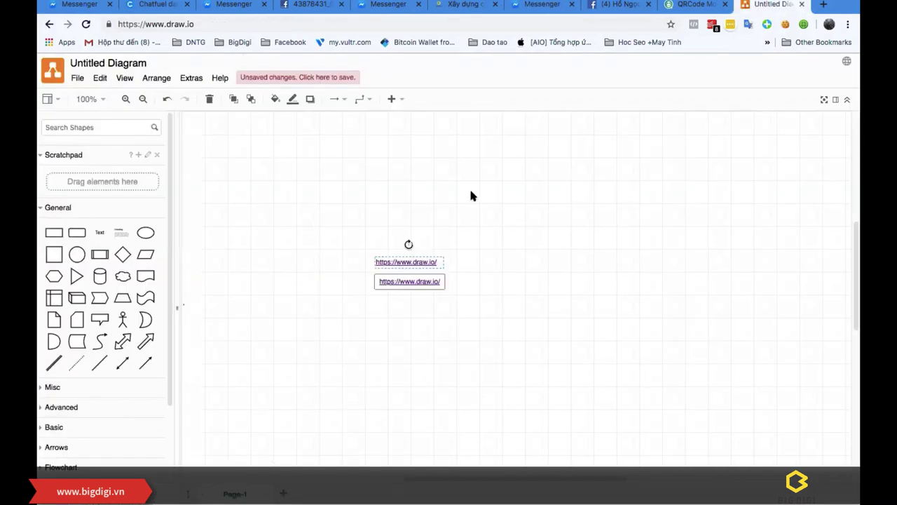
{"action": "left_click", "coordinate": [440, 229]}
{"action": "left_click", "coordinate": [408, 261]}
{"action": "key", "text": "Delete"}
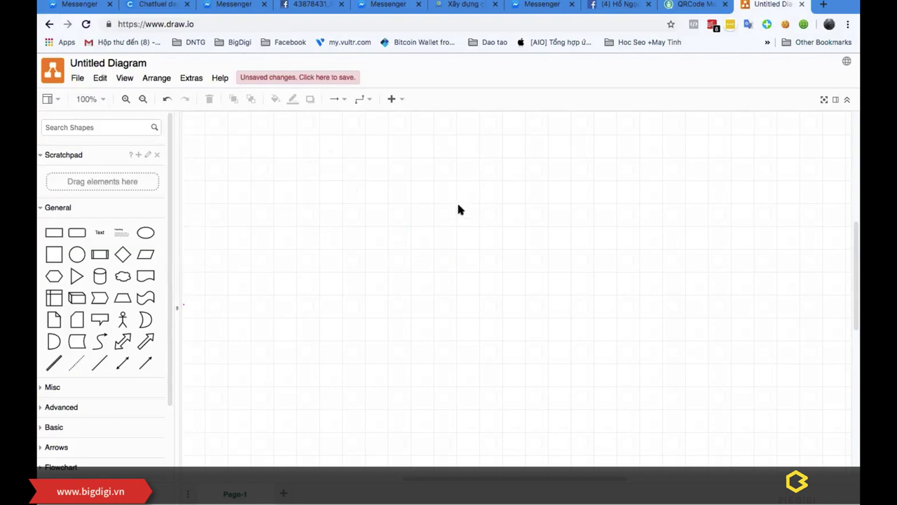
Step: Add a text box containing the three pasted LaLam Footwear bot replies as stacked messages
{"action": "left_click_drag", "start_coordinate": [99, 232], "coordinate": [342, 180]}
{"action": "double_click", "coordinate": [335, 180]}
{"action": "key", "text": "ctrl+v"}
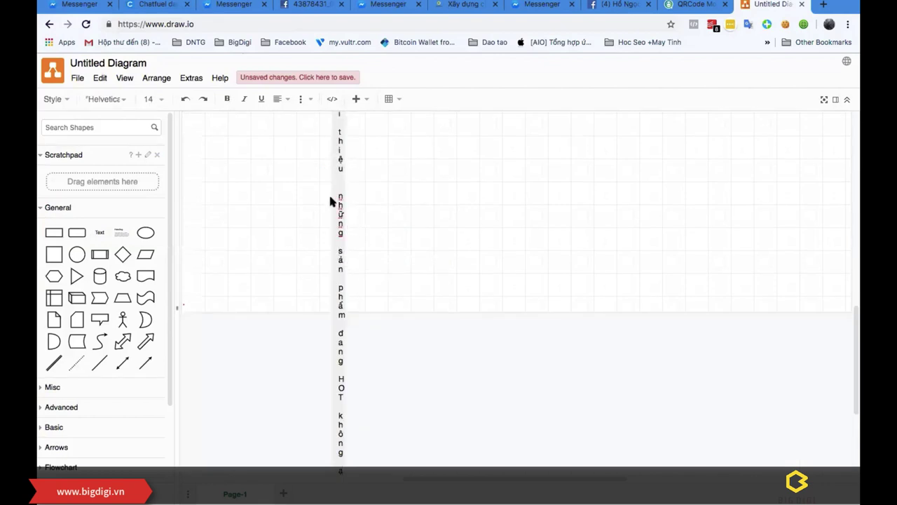
{"action": "scroll", "coordinate": [350, 210], "scroll_direction": "down", "scroll_amount": 5}
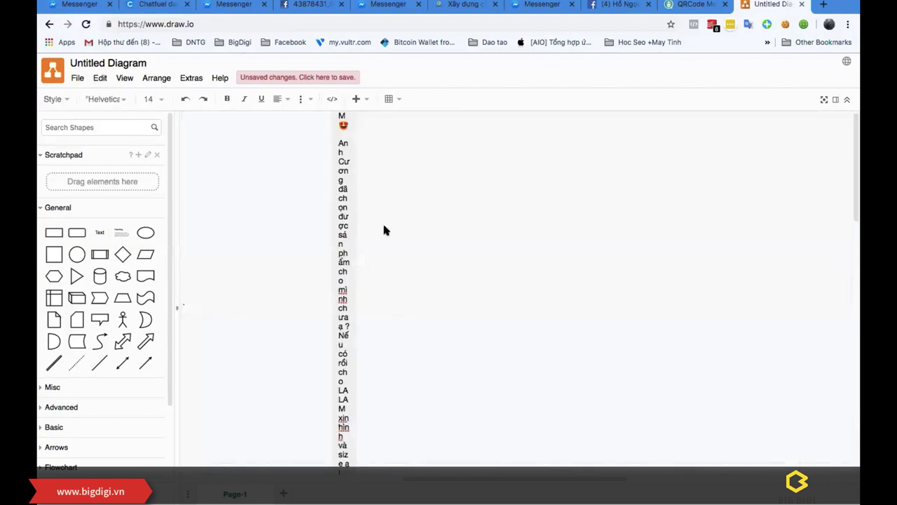
{"action": "left_click", "coordinate": [315, 351]}
{"action": "scroll", "coordinate": [361, 294], "scroll_direction": "down", "scroll_amount": 3}
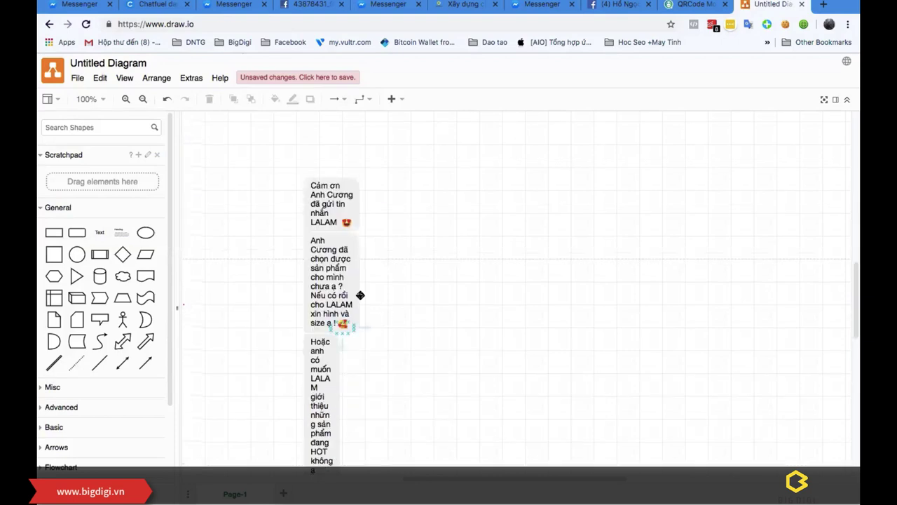
{"action": "left_click", "coordinate": [350, 323]}
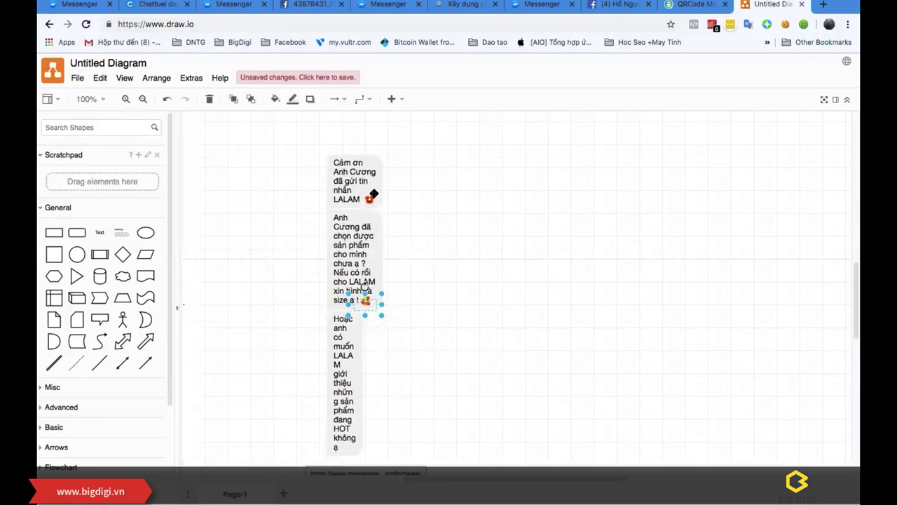
{"action": "scroll", "coordinate": [421, 224], "scroll_direction": "down", "scroll_amount": 2}
{"action": "scroll", "coordinate": [456, 273], "scroll_direction": "down", "scroll_amount": 2}
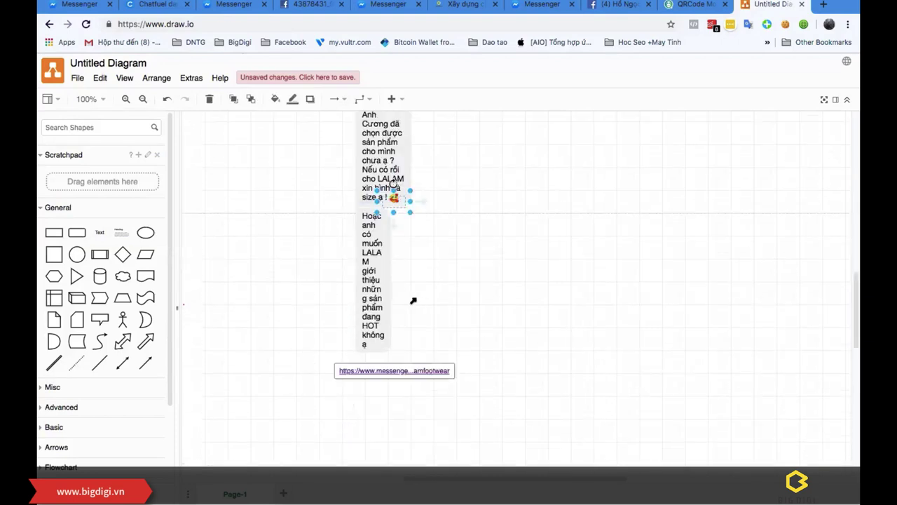
{"action": "scroll", "coordinate": [413, 300], "scroll_direction": "up", "scroll_amount": 3}
{"action": "scroll", "coordinate": [473, 222], "scroll_direction": "down", "scroll_amount": 2}
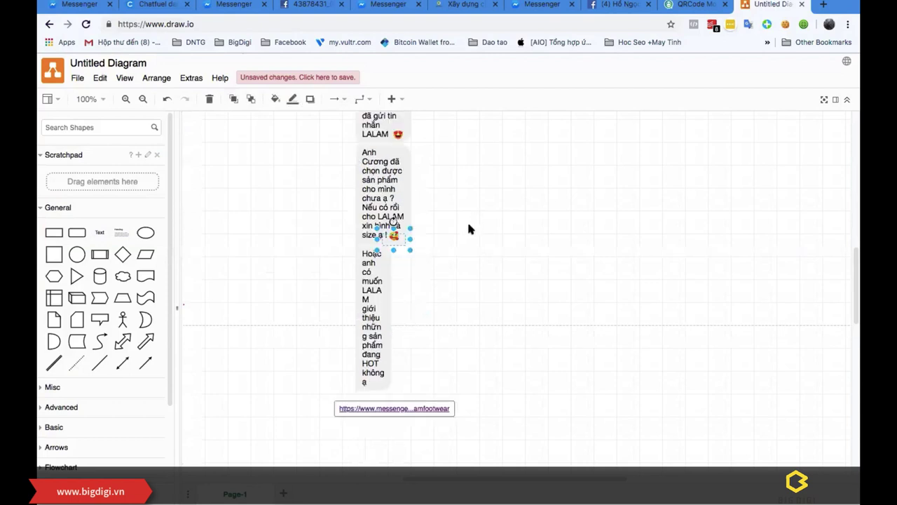
{"action": "scroll", "coordinate": [473, 222], "scroll_direction": "up", "scroll_amount": 5}
{"action": "scroll", "coordinate": [452, 262], "scroll_direction": "down", "scroll_amount": 3}
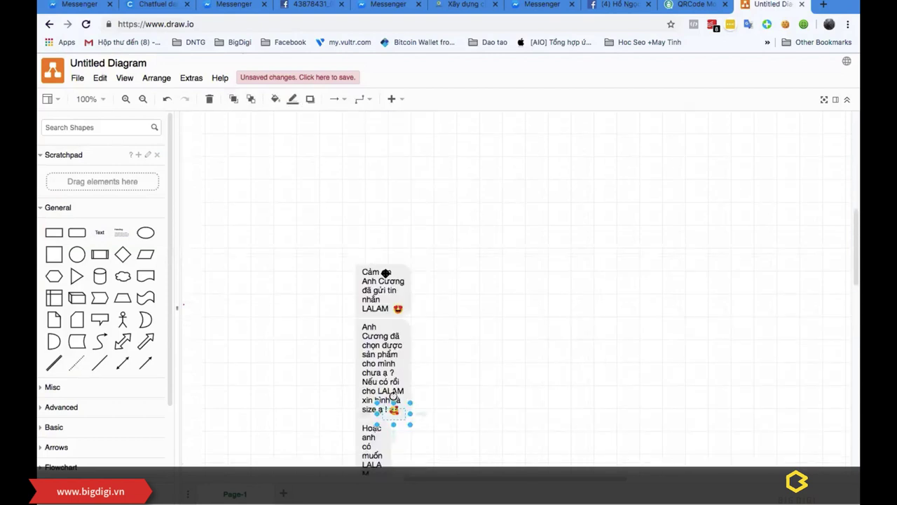
{"action": "scroll", "coordinate": [360, 167], "scroll_direction": "down", "scroll_amount": 3}
{"action": "left_click", "coordinate": [398, 387]}
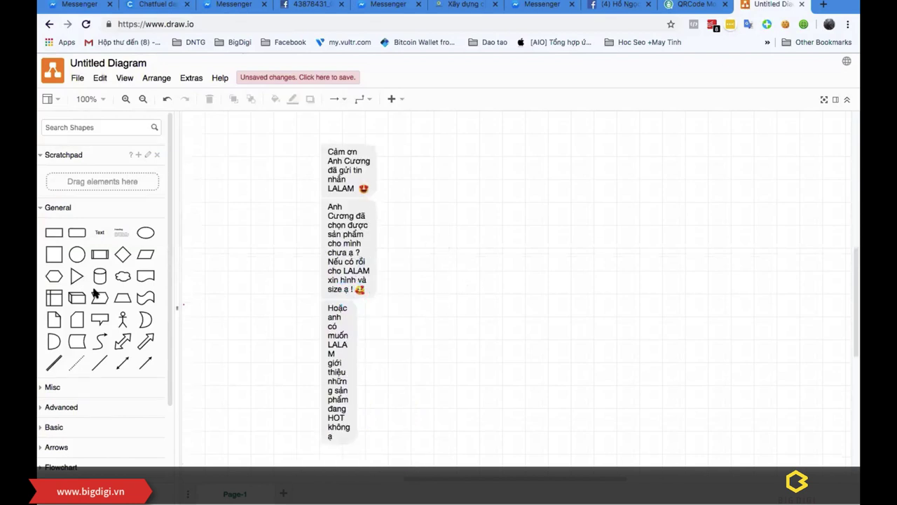
{"action": "left_click_drag", "start_coordinate": [123, 319], "coordinate": [231, 167]}
{"action": "left_click", "coordinate": [244, 245]}
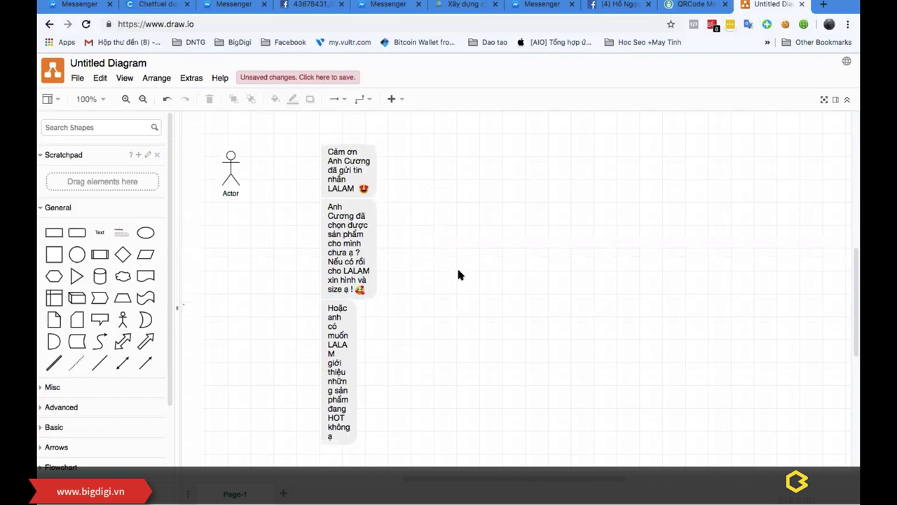
{"action": "scroll", "coordinate": [456, 268], "scroll_direction": "down", "scroll_amount": 1}
{"action": "scroll", "coordinate": [453, 270], "scroll_direction": "up", "scroll_amount": 1}
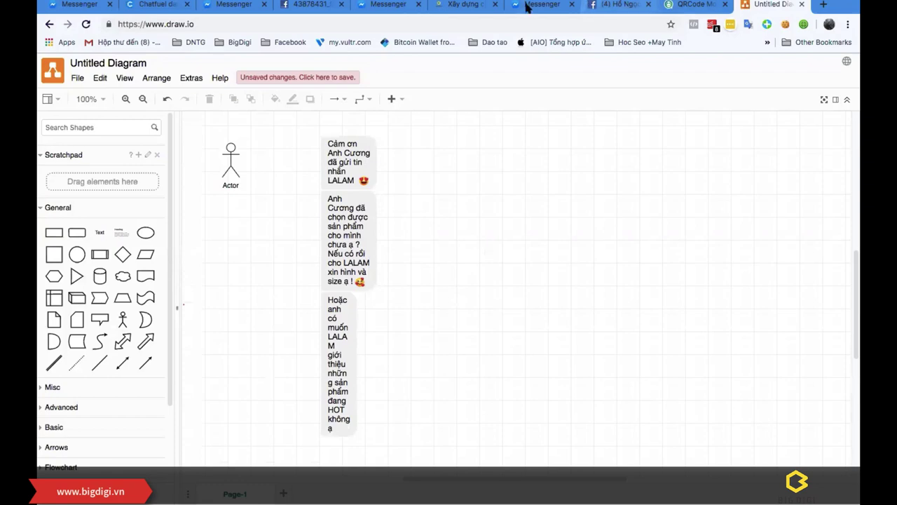
{"action": "key", "text": "super+7"}
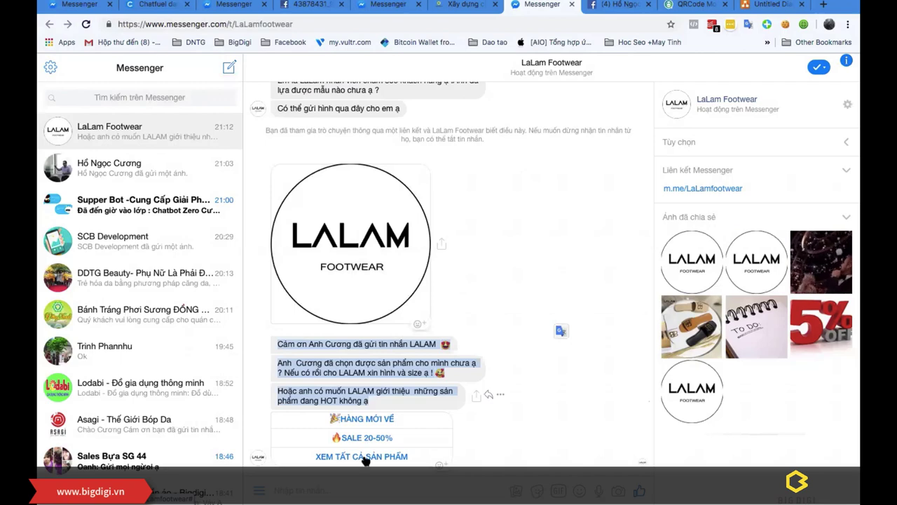
{"action": "key", "text": "ctrl+Up"}
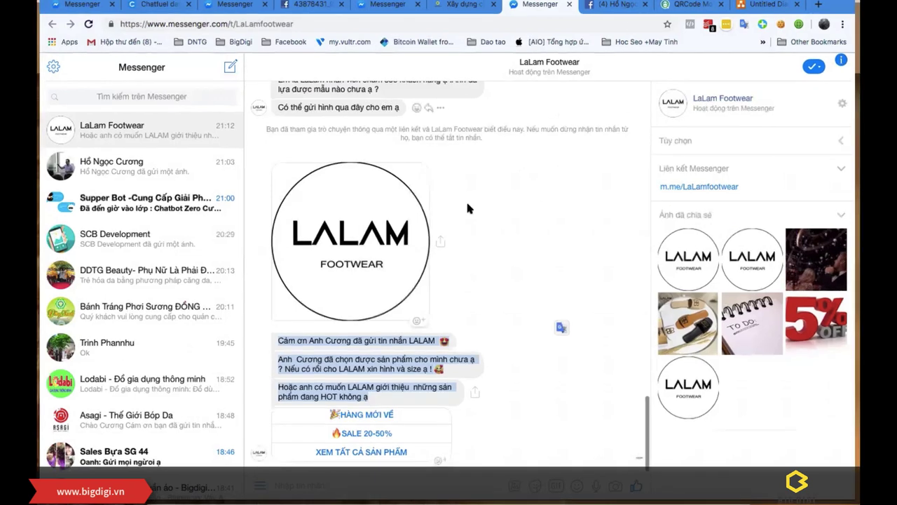
{"action": "key", "text": "ctrl+Up"}
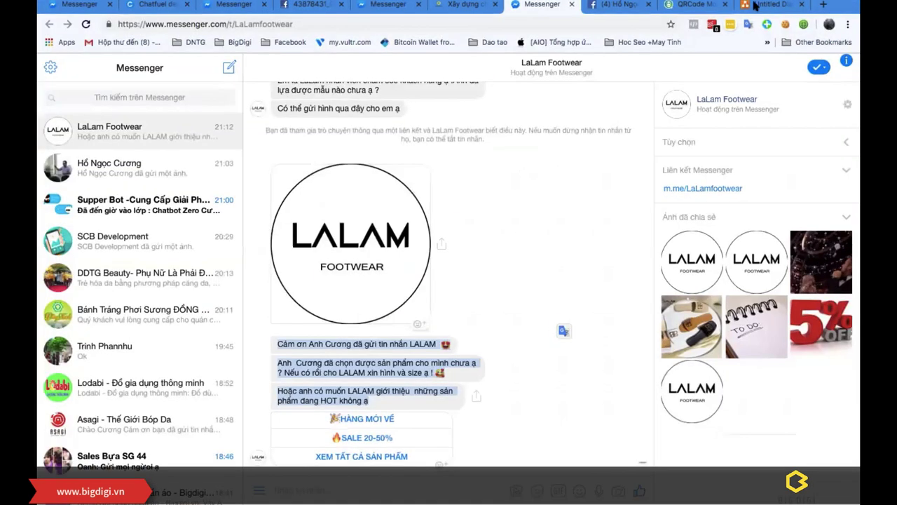
{"action": "left_click", "coordinate": [771, 5]}
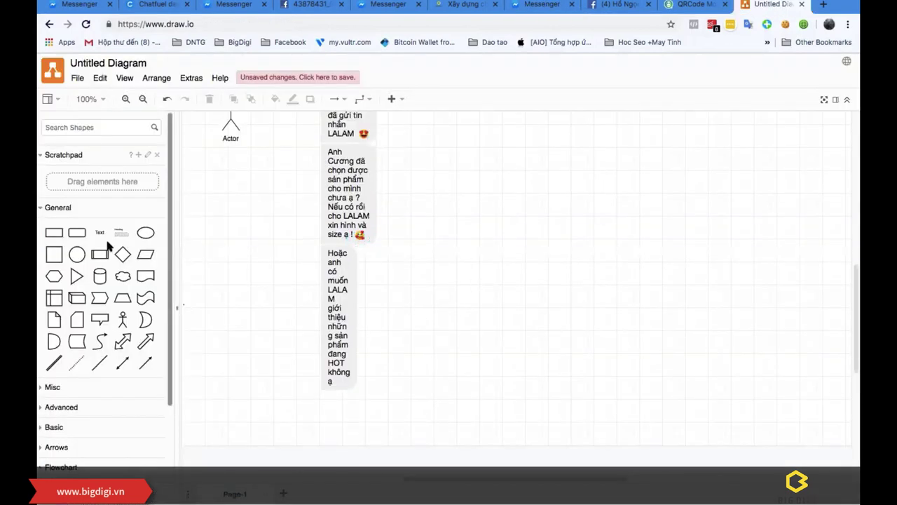
Step: Place three rounded boxes stacked below the last message bubble
{"action": "left_click_drag", "start_coordinate": [77, 232], "coordinate": [295, 391]}
{"action": "left_click_drag", "start_coordinate": [67, 233], "coordinate": [306, 420]}
{"action": "left_click_drag", "start_coordinate": [77, 232], "coordinate": [342, 455]}
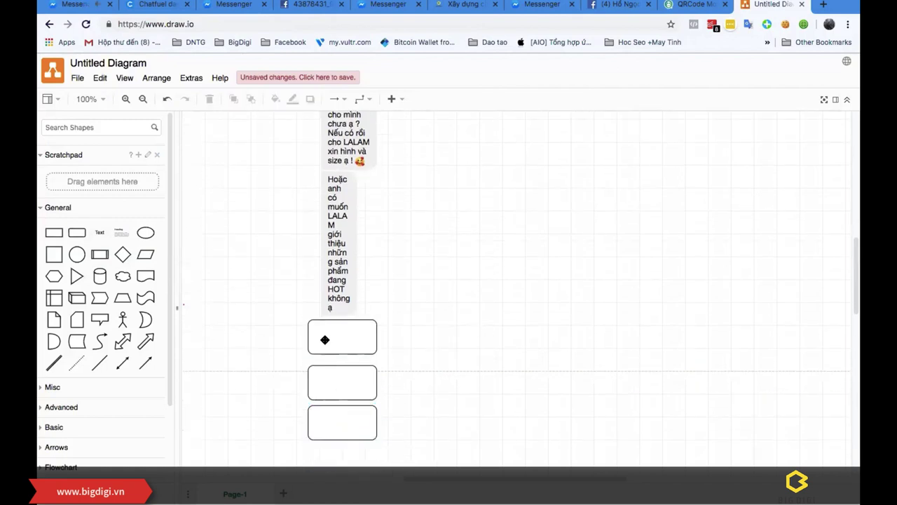
Step: Label the boxes 'Hàng mới về', 'Hàng sale' and 'Xem tất cả sản phẩm'
{"action": "double_click", "coordinate": [330, 337]}
{"action": "type", "text": "Hangf mowis veef"}
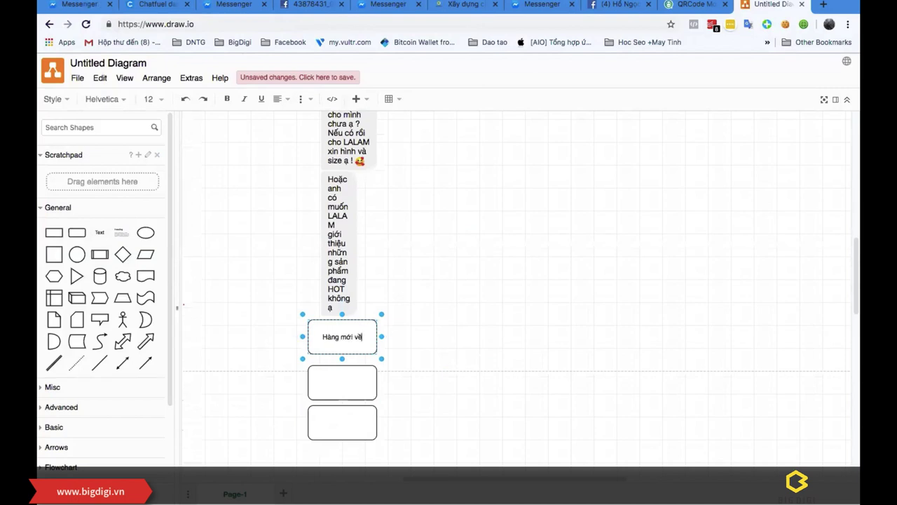
{"action": "left_click", "coordinate": [337, 378]}
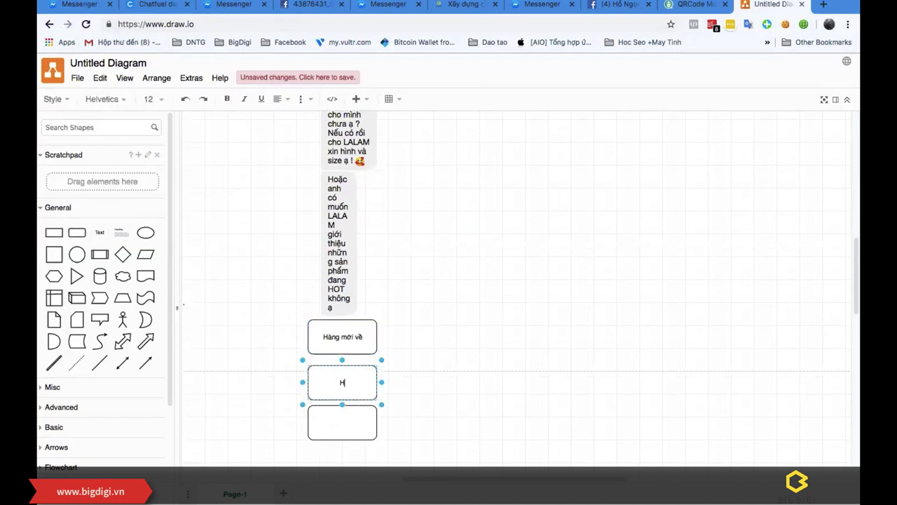
{"action": "type", "text": "Hàng sale"}
{"action": "left_click", "coordinate": [519, 335]}
{"action": "left_click", "coordinate": [339, 424]}
{"action": "double_click", "coordinate": [339, 424]}
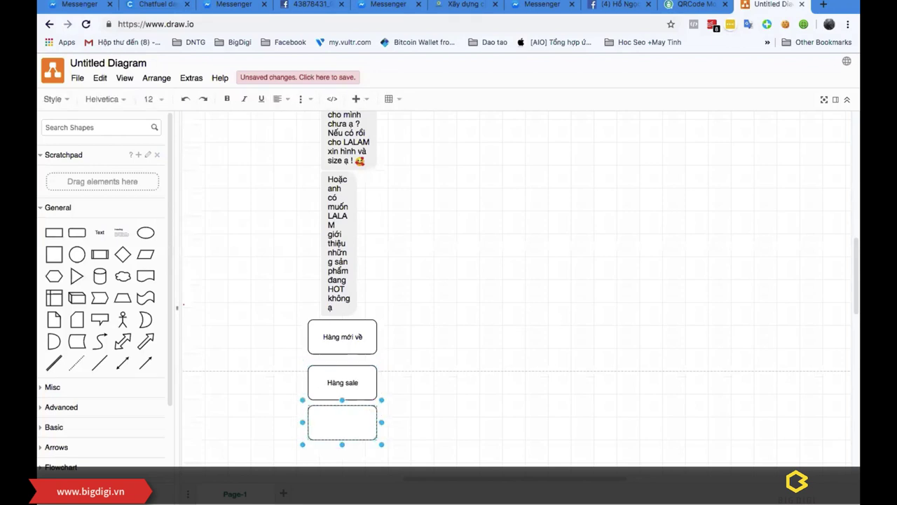
{"action": "type", "text": "Xem tất cả sản phẩm"}
{"action": "left_click", "coordinate": [505, 322]}
{"action": "scroll", "coordinate": [526, 325], "scroll_direction": "up", "scroll_amount": 2}
{"action": "scroll", "coordinate": [396, 217], "scroll_direction": "up", "scroll_amount": 5}
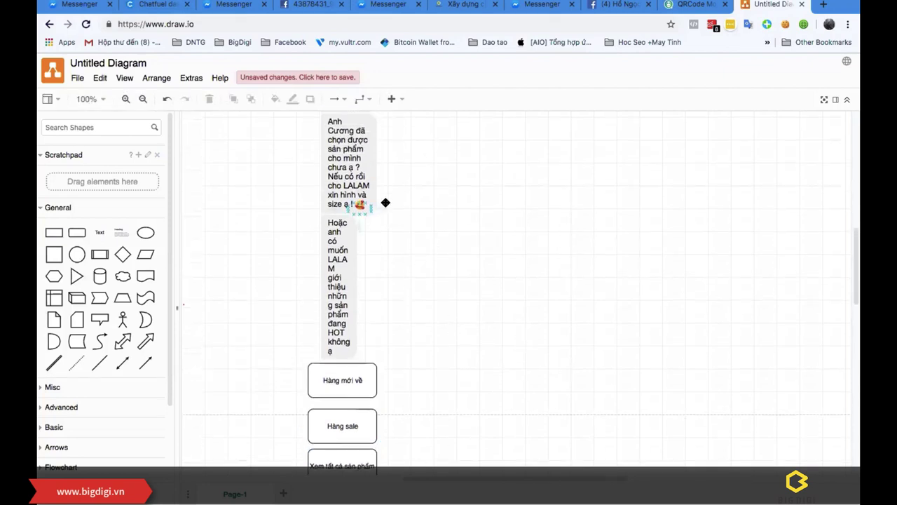
{"action": "scroll", "coordinate": [405, 396], "scroll_direction": "down", "scroll_amount": 6}
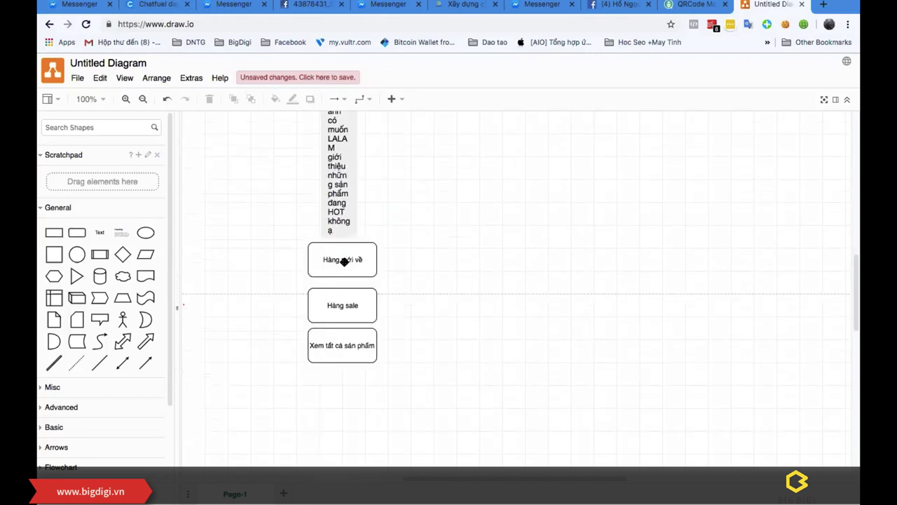
{"action": "scroll", "coordinate": [423, 267], "scroll_direction": "up", "scroll_amount": 4}
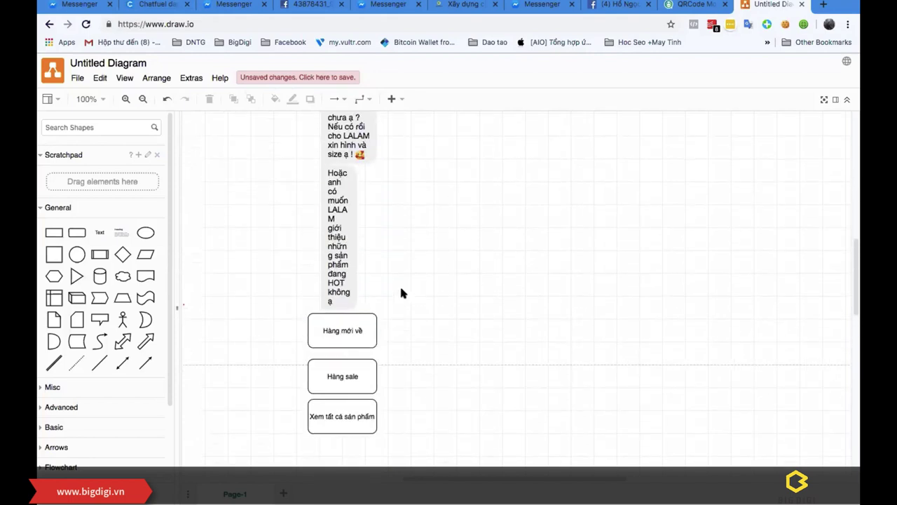
Step: Add a widened greeting label addressing {{ten_khach_hàng}} and announcing the new products
{"action": "left_click_drag", "start_coordinate": [77, 233], "coordinate": [497, 201]}
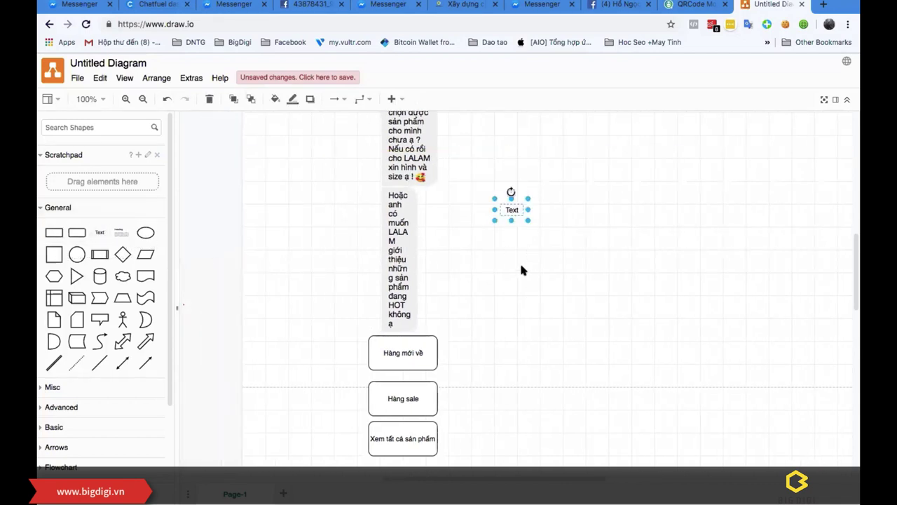
{"action": "double_click", "coordinate": [512, 236]}
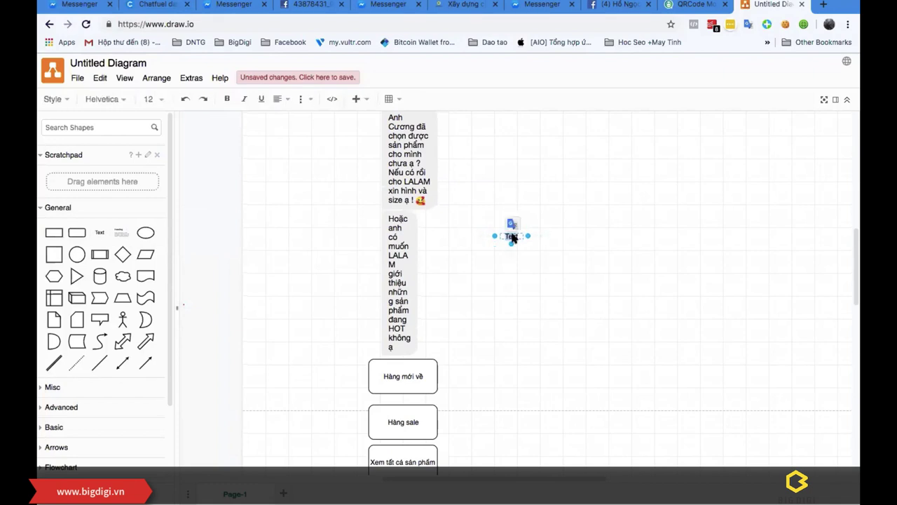
{"action": "type", "text": "Xin chao"}
{"action": "type", "text": " a"}
{"action": "type", "text": "nh (("}
{"action": "type", "text": "ten"}
{"action": "type", "text": "_khach_h"}
{"action": "type", "text": "àng}}"}
{"action": "type", "text": " bên em"}
{"action": "type", "text": " có n"}
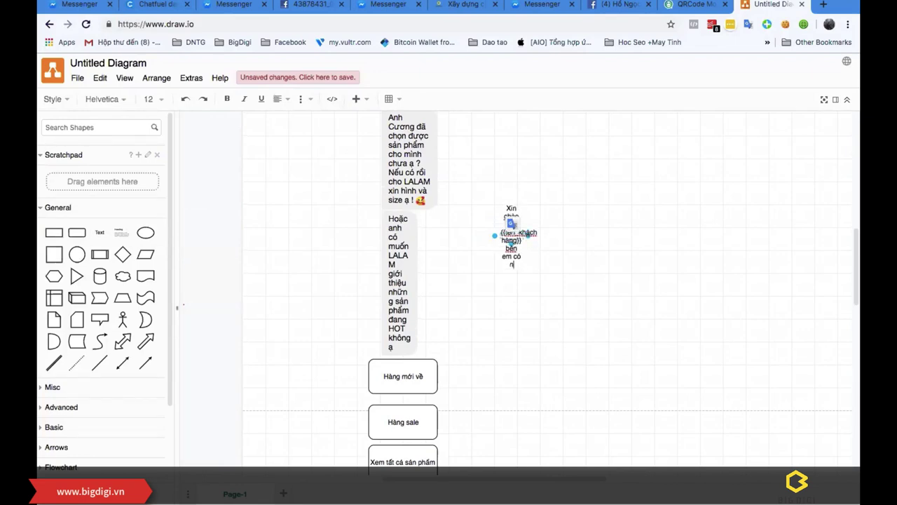
{"action": "type", "text": "hững sản"}
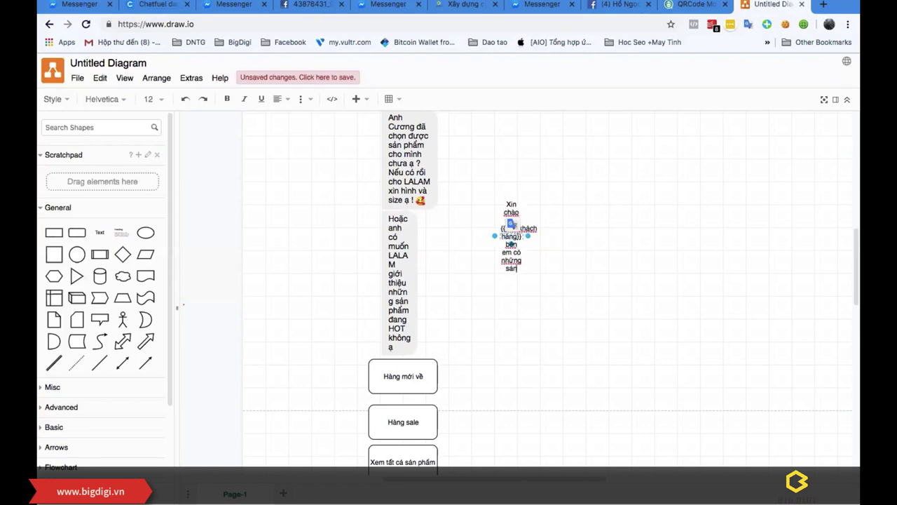
{"action": "type", "text": "hẩm mọ"}
{"action": "type", "text": "i"}
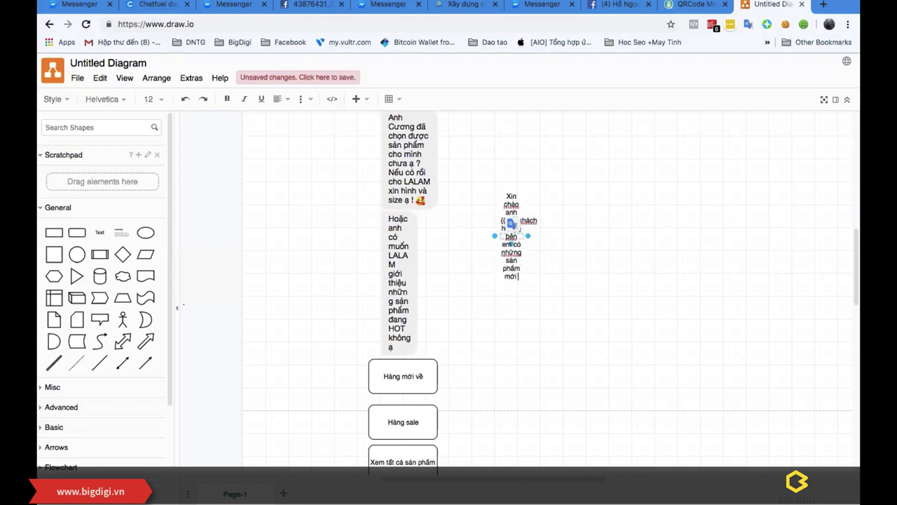
{"action": "type", "text": " sau ạ"}
{"action": "left_click_drag", "start_coordinate": [528, 236], "coordinate": [546, 293]}
{"action": "left_click", "coordinate": [470, 360]}
Step: Draw an arrow from the 'Hàng mới về' box to the greeting
{"action": "left_click_drag", "start_coordinate": [447, 378], "coordinate": [501, 260]}
{"action": "left_click", "coordinate": [616, 309]}
{"action": "scroll", "coordinate": [614, 288], "scroll_direction": "down", "scroll_amount": 1}
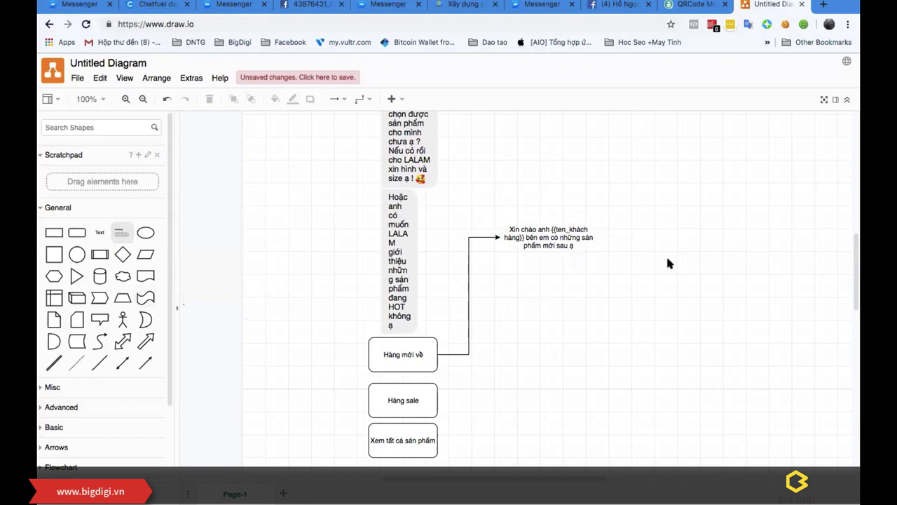
{"action": "left_click", "coordinate": [54, 232]}
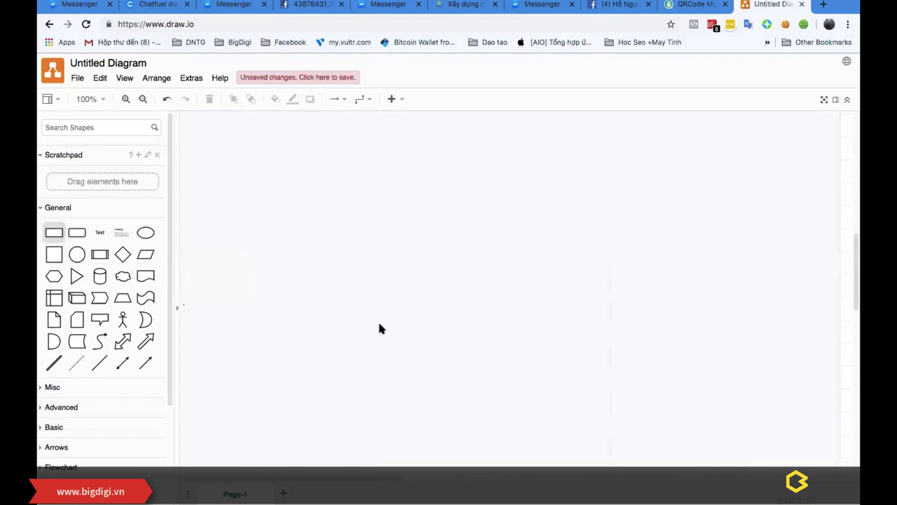
Step: Add a rectangle labelled 'Hiển thị sản phẩm mới' below the greeting
{"action": "scroll", "coordinate": [693, 330], "scroll_direction": "up", "scroll_amount": 3}
{"action": "left_click_drag", "start_coordinate": [693, 330], "coordinate": [465, 329]}
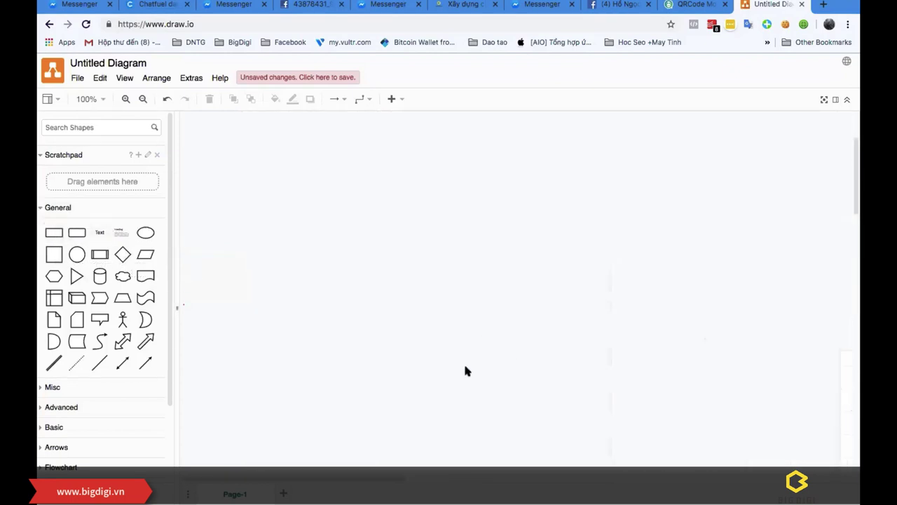
{"action": "left_click_drag", "start_coordinate": [391, 477], "coordinate": [588, 479]}
{"action": "scroll", "coordinate": [465, 269], "scroll_direction": "up", "scroll_amount": 5}
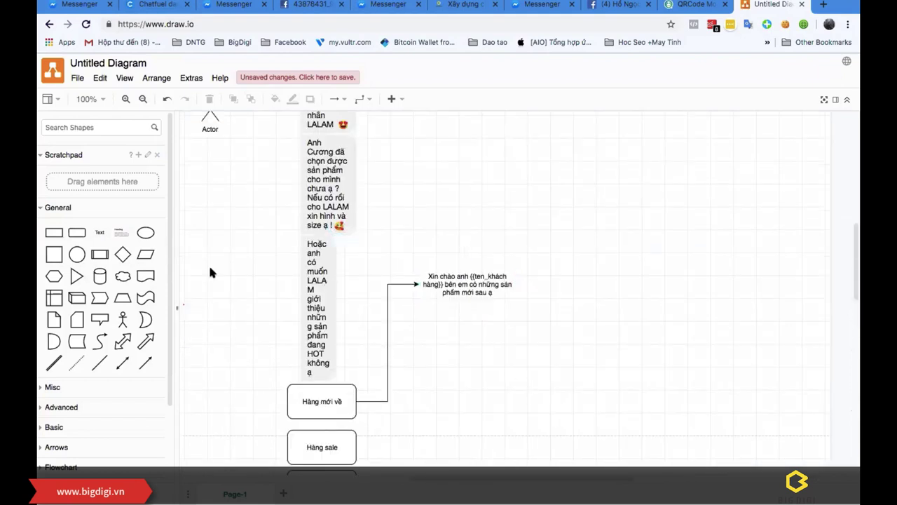
{"action": "left_click_drag", "start_coordinate": [44, 231], "coordinate": [461, 332]}
{"action": "double_click", "coordinate": [445, 331]}
{"action": "type", "text": "Hiển thị sản phẩm mơ"}
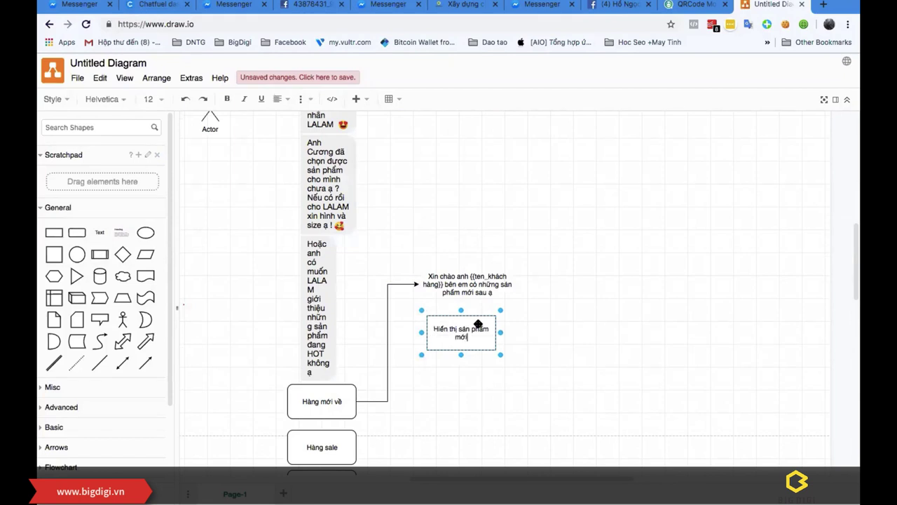
{"action": "type", "text": "i"}
{"action": "left_click", "coordinate": [523, 322]}
Step: Duplicate the 'Hiển thị sản phẩm mới' box twice to form a row of three
{"action": "left_click", "coordinate": [480, 338]}
{"action": "left_click_drag", "start_coordinate": [470, 329], "coordinate": [544, 330]}
{"action": "left_click", "coordinate": [609, 331]}
{"action": "left_click_drag", "start_coordinate": [463, 327], "coordinate": [633, 292]}
{"action": "left_click", "coordinate": [617, 265]}
Step: Add a text label below the boxes holding a copy of the greeting wording
{"action": "scroll", "coordinate": [616, 266], "scroll_direction": "down", "scroll_amount": 3}
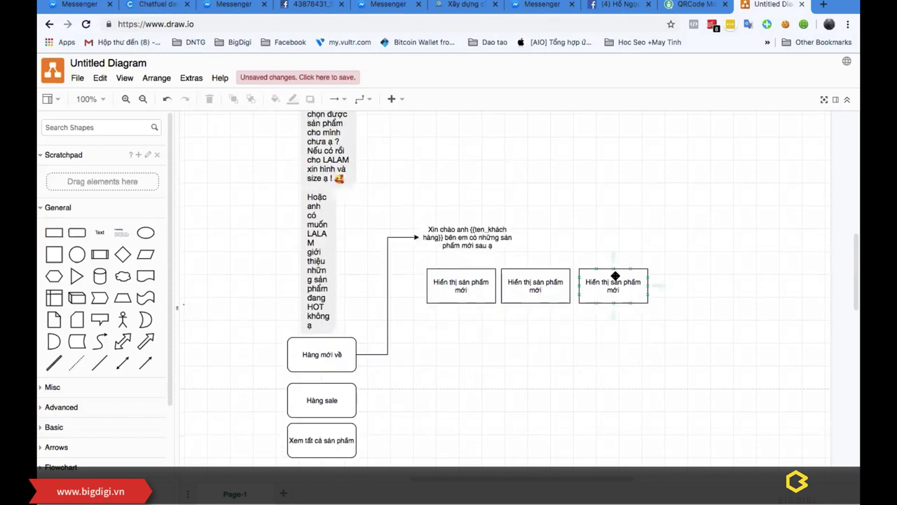
{"action": "scroll", "coordinate": [614, 275], "scroll_direction": "down", "scroll_amount": 2}
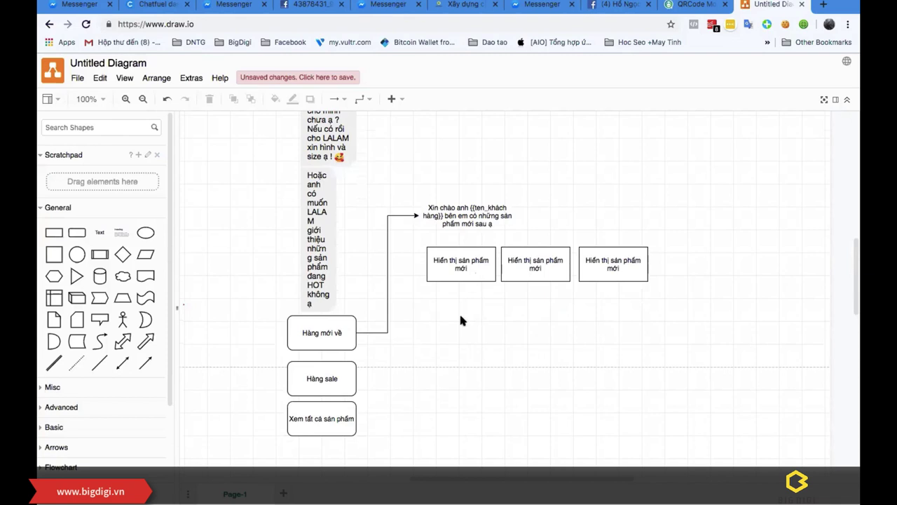
{"action": "scroll", "coordinate": [462, 319], "scroll_direction": "down", "scroll_amount": 2}
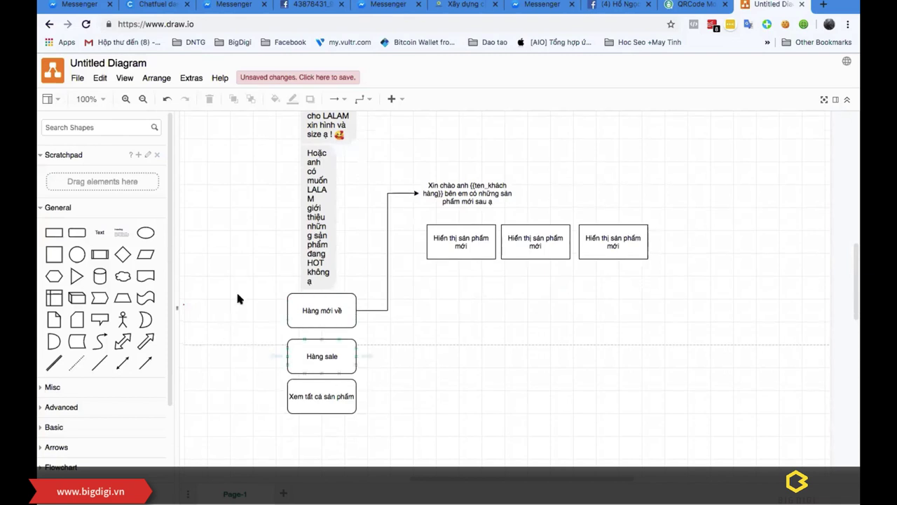
{"action": "left_click_drag", "start_coordinate": [112, 234], "coordinate": [449, 323]}
{"action": "left_click", "coordinate": [452, 186]}
{"action": "double_click", "coordinate": [459, 194]}
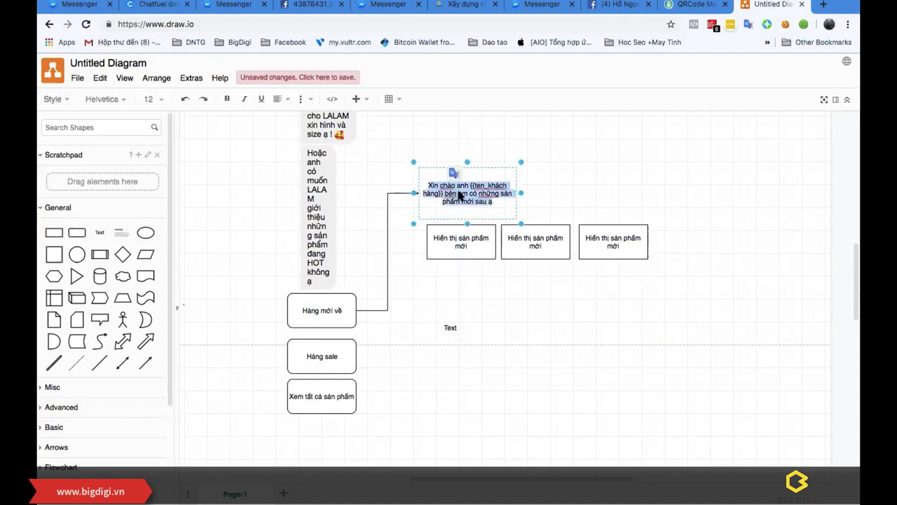
{"action": "key", "text": "ctrl+c"}
{"action": "left_click", "coordinate": [450, 325]}
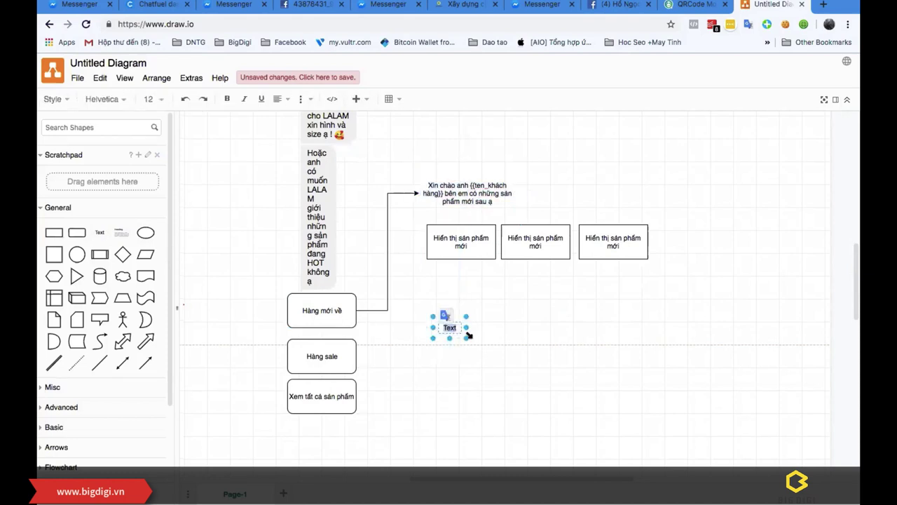
{"action": "key", "text": "ctrl+v"}
{"action": "left_click", "coordinate": [586, 321]}
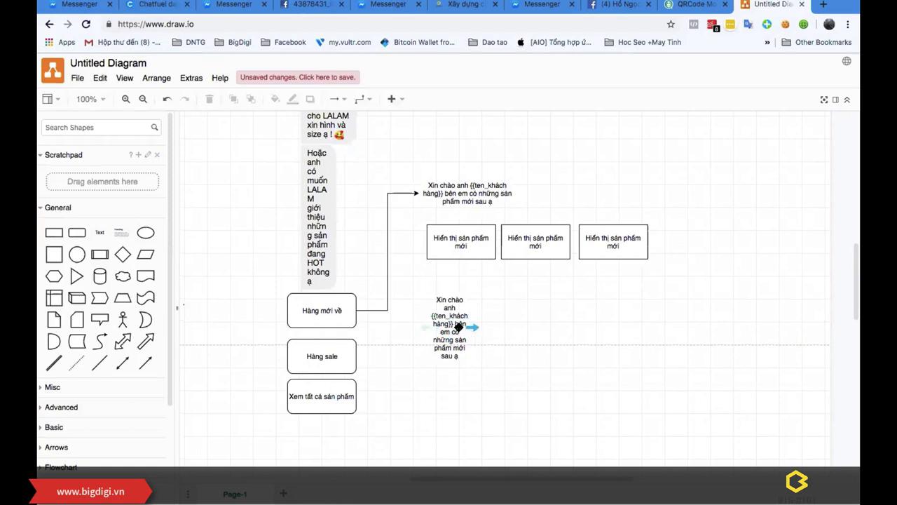
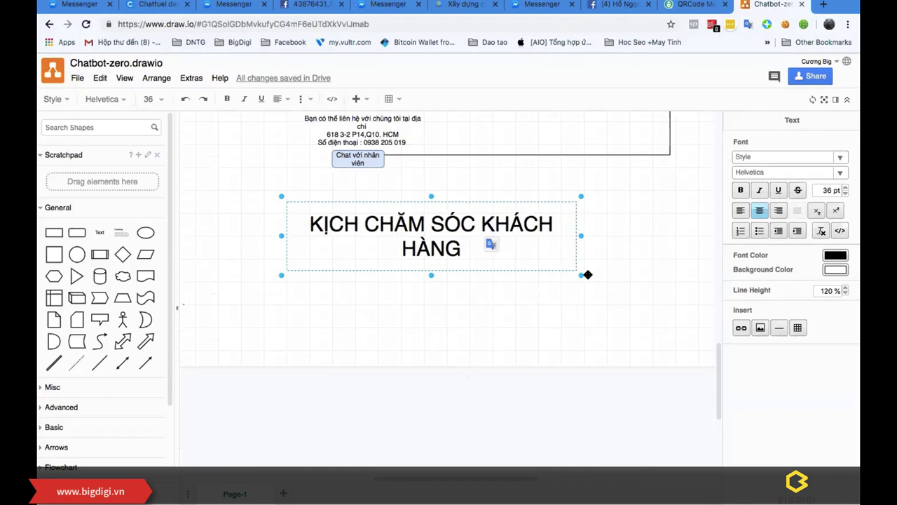
Step: Drag the KỊCH CHĂM SÓC KHÁCH HÀNG title down into empty page space
{"action": "left_click", "coordinate": [555, 281]}
{"action": "left_click_drag", "start_coordinate": [437, 224], "coordinate": [442, 400]}
{"action": "scroll", "coordinate": [474, 324], "scroll_direction": "down", "scroll_amount": 5}
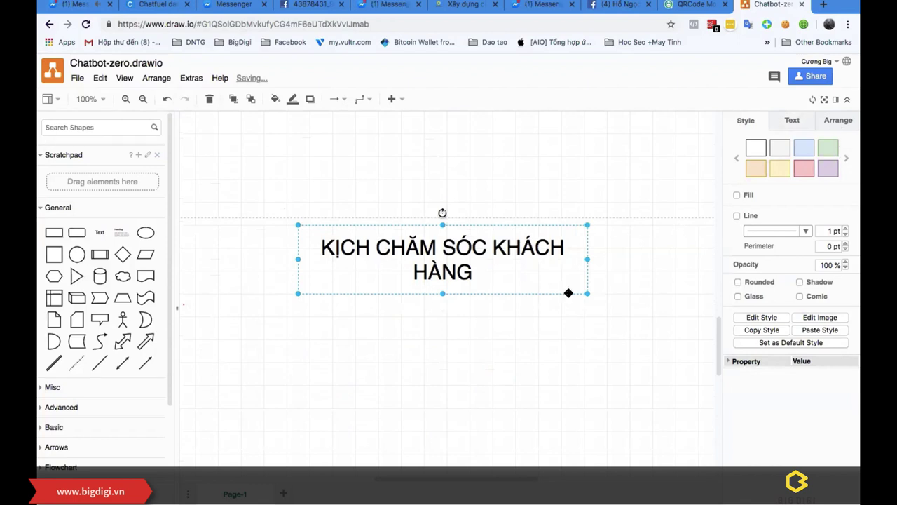
{"action": "scroll", "coordinate": [460, 384], "scroll_direction": "down", "scroll_amount": 1}
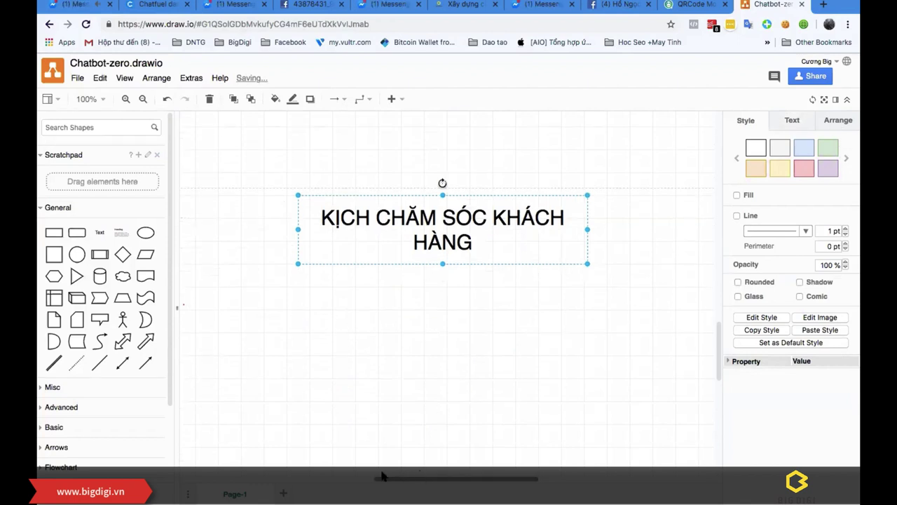
Step: Add a rounded rectangle to the left of the title
{"action": "scroll", "coordinate": [350, 336], "scroll_direction": "left", "scroll_amount": 3}
{"action": "left_click", "coordinate": [286, 300]}
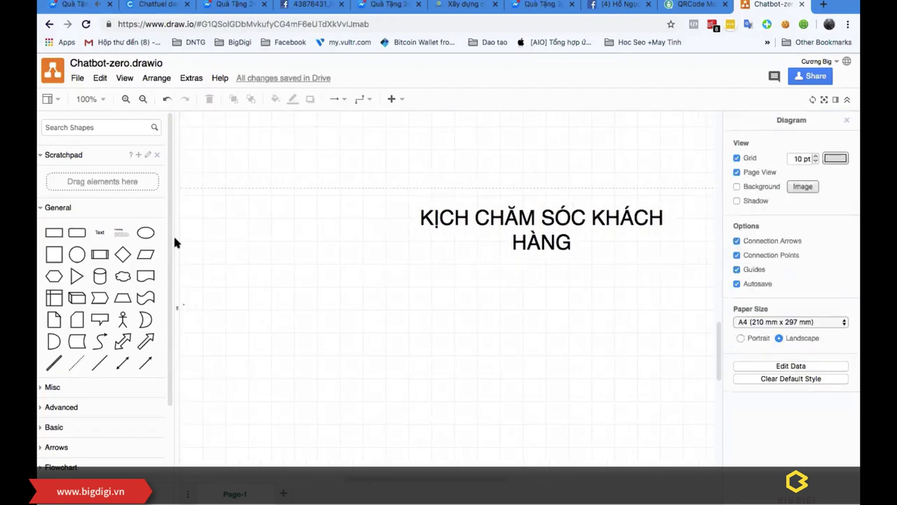
{"action": "left_click_drag", "start_coordinate": [78, 234], "coordinate": [221, 289]}
Step: Label the new rounded box 'CHƯA MUA HÀNG'
{"action": "double_click", "coordinate": [240, 307]}
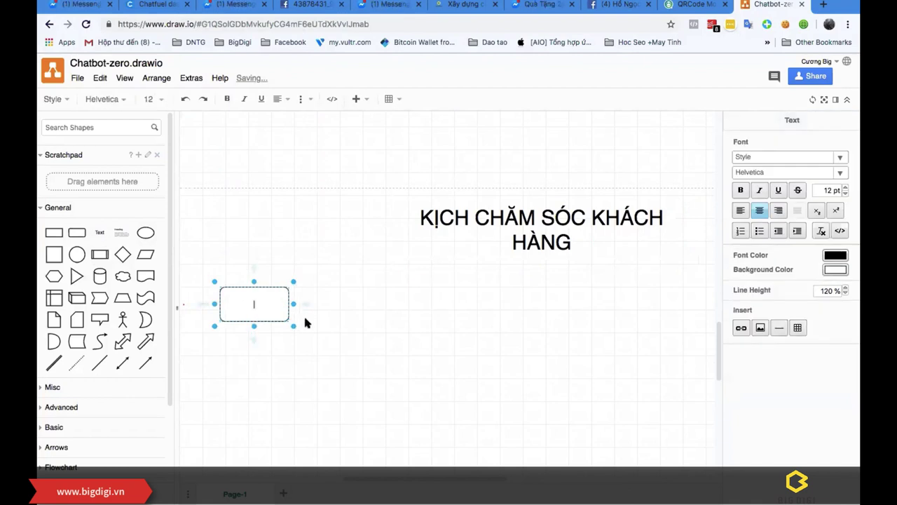
{"action": "type", "text": "qhụ"}
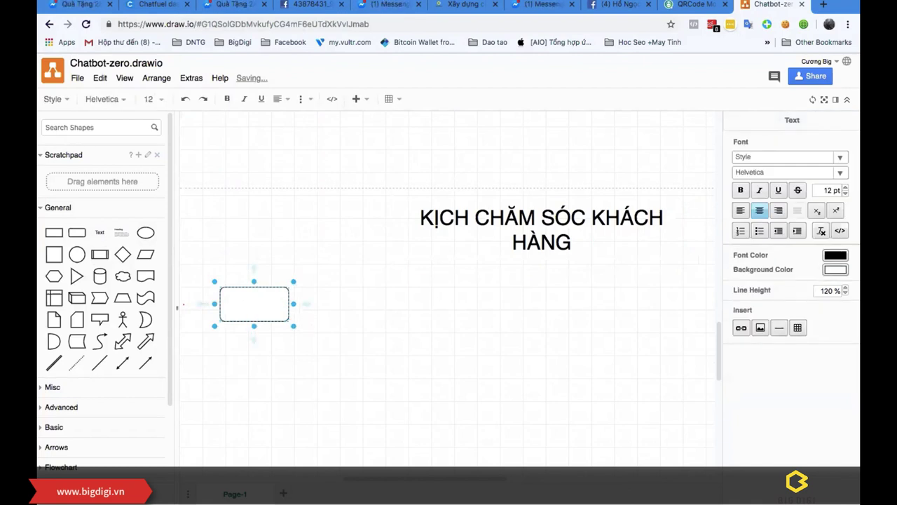
{"action": "type", "text": "cCHƯA"}
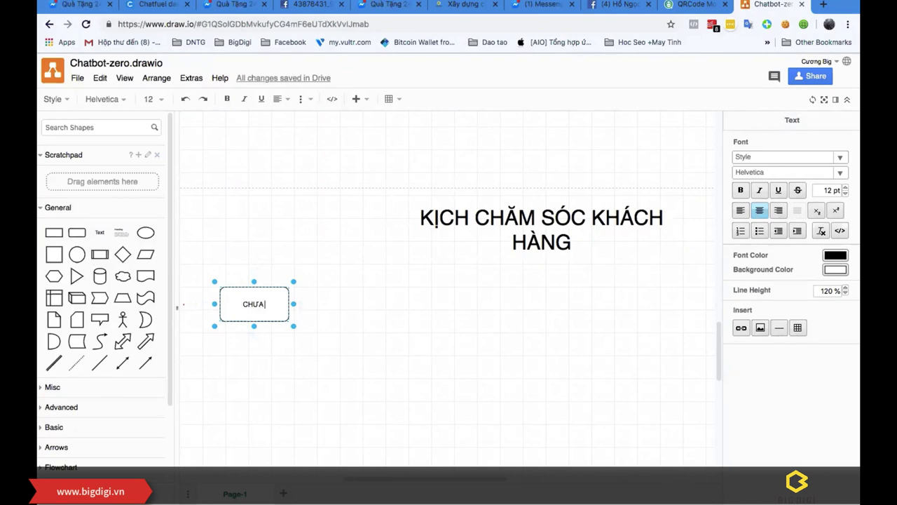
{"action": "type", "text": " MUA HÀNG"}
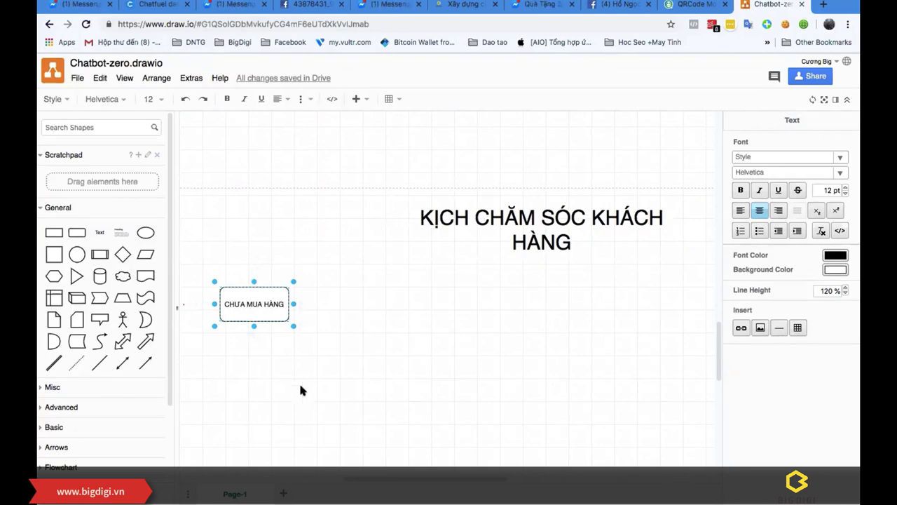
{"action": "left_click", "coordinate": [188, 213]}
Step: Duplicate the box below, relabel the copy 'ĐÃ MUA', and nudge it slightly down
{"action": "left_click", "coordinate": [232, 295]}
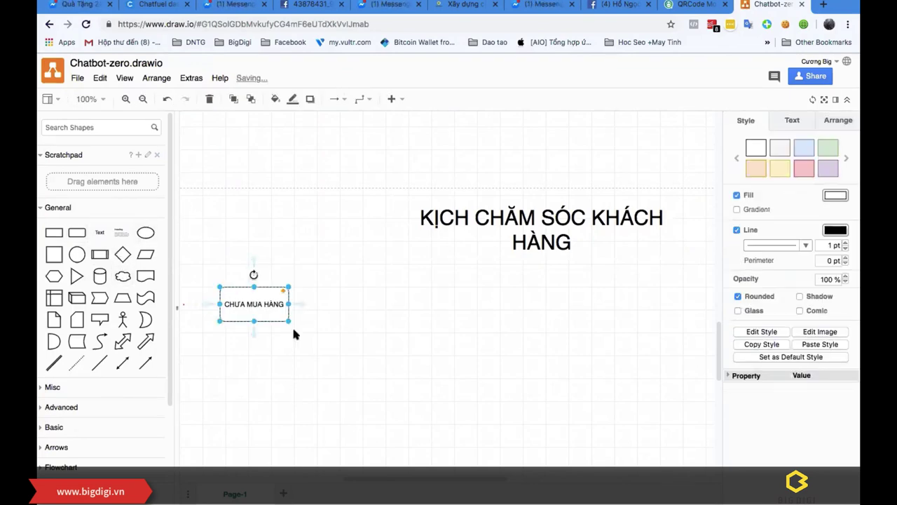
{"action": "left_click_drag", "start_coordinate": [268, 308], "coordinate": [260, 366]}
{"action": "double_click", "coordinate": [258, 365]}
{"action": "type", "text": "ĐÃ MUA"}
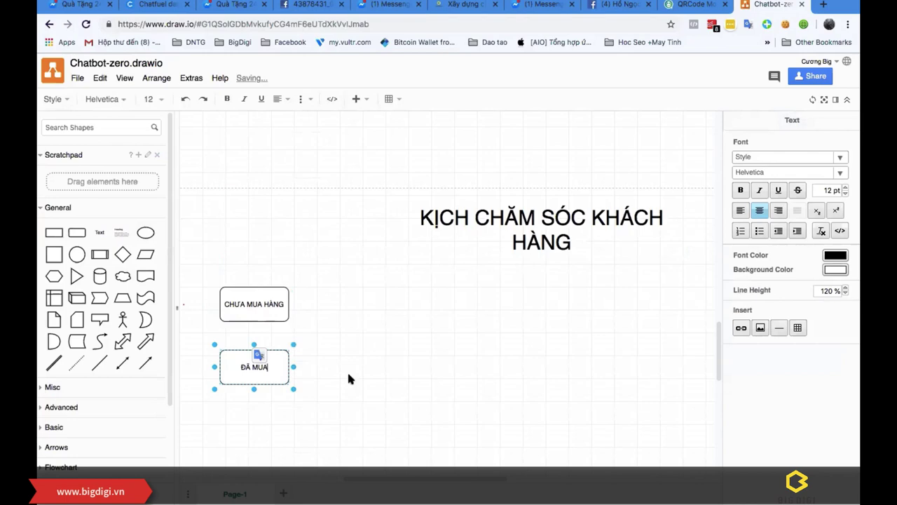
{"action": "left_click", "coordinate": [363, 371]}
{"action": "scroll", "coordinate": [361, 358], "scroll_direction": "down", "scroll_amount": 3}
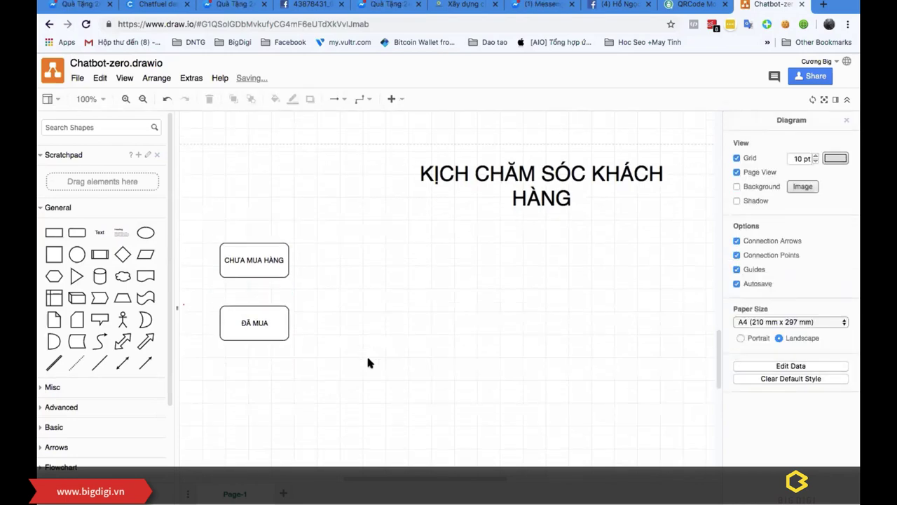
{"action": "left_click_drag", "start_coordinate": [268, 321], "coordinate": [269, 333]}
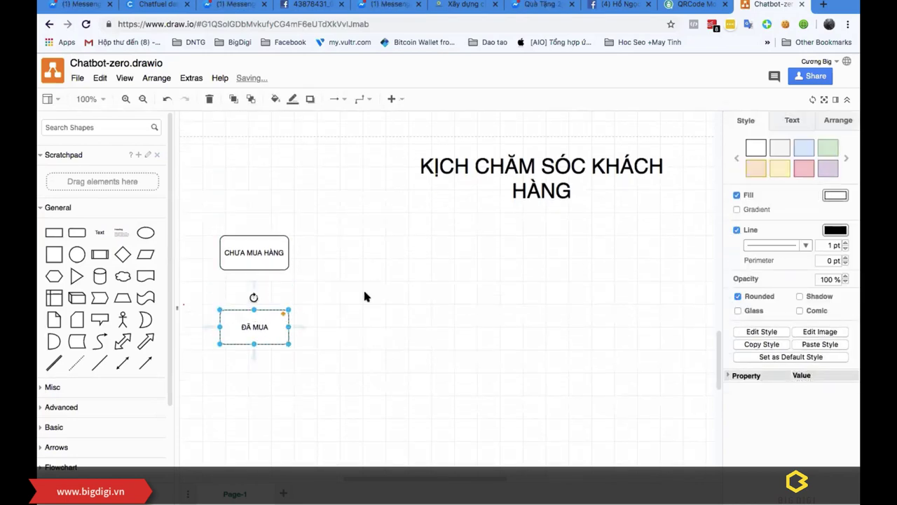
{"action": "left_click", "coordinate": [369, 295]}
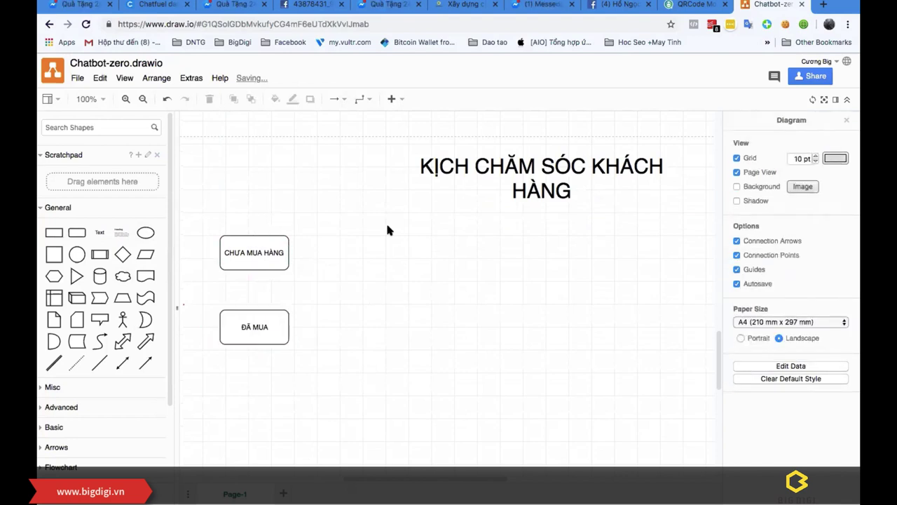
{"action": "mouse_move", "coordinate": [98, 237]}
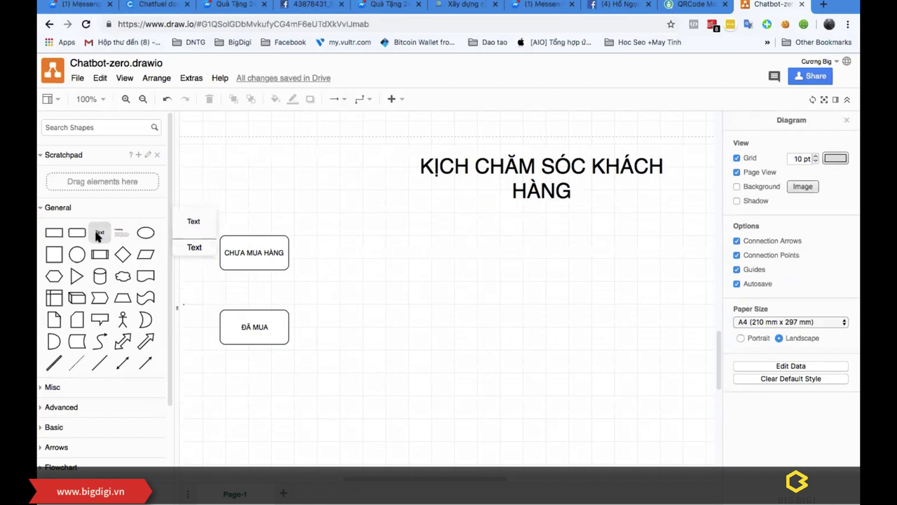
Step: Add a free text label 'sAU' beside CHƯA MUA HÀNG, then delete it
{"action": "left_click_drag", "start_coordinate": [98, 235], "coordinate": [349, 252]}
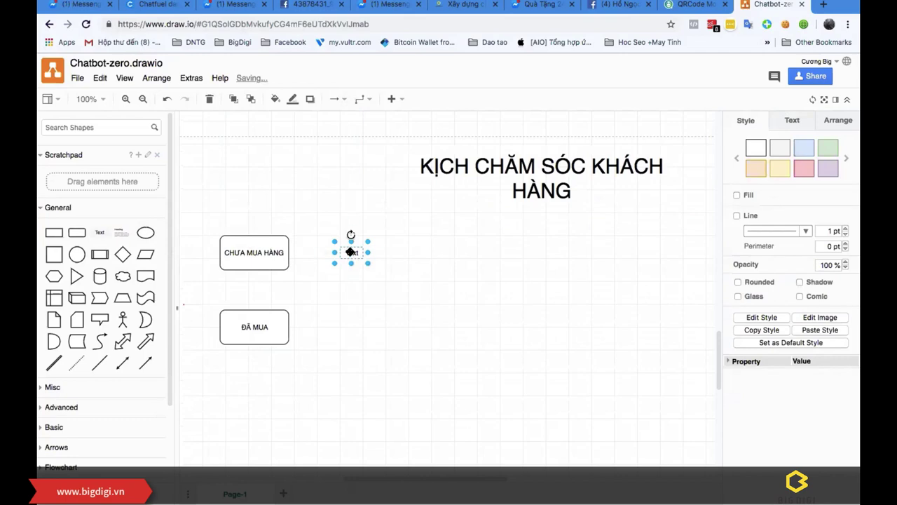
{"action": "double_click", "coordinate": [352, 254]}
{"action": "type", "text": "sAU"}
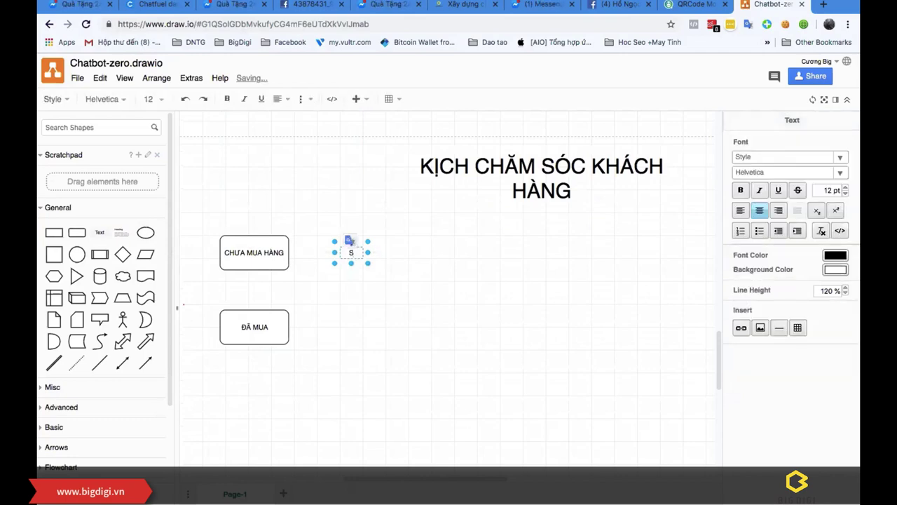
{"action": "left_click", "coordinate": [350, 239]}
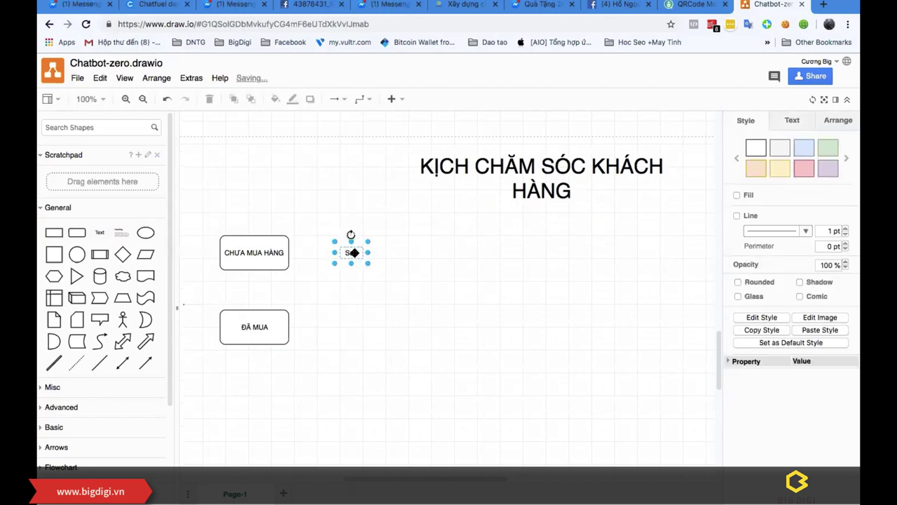
{"action": "key", "text": "BackSpace"}
Step: Place an empty rounded box right of CHƯA MUA HÀNG, then show the open-windows overview
{"action": "left_click_drag", "start_coordinate": [79, 232], "coordinate": [342, 241]}
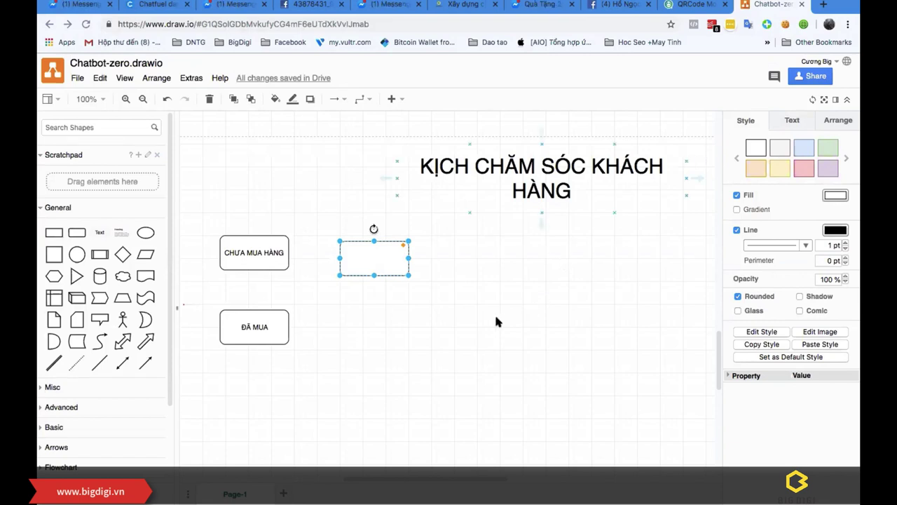
{"action": "scroll", "coordinate": [496, 321], "scroll_direction": "up", "scroll_amount": 1}
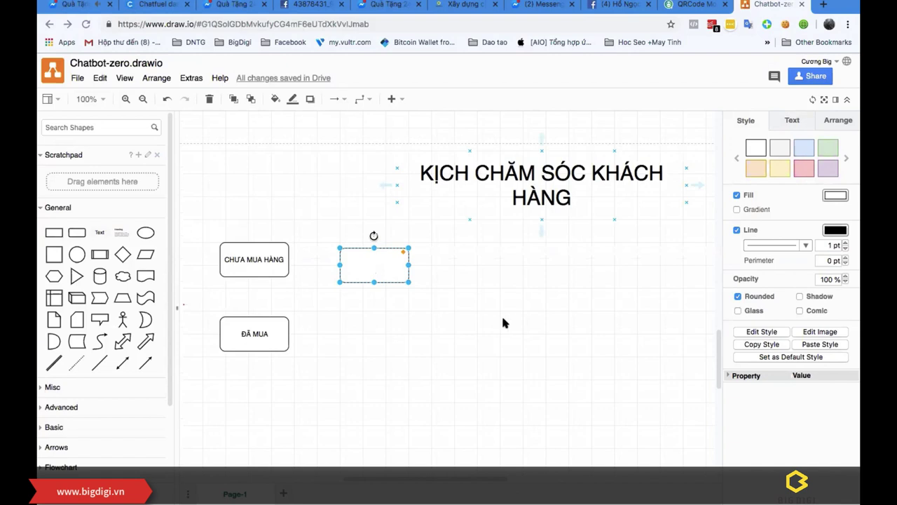
{"action": "key", "text": "XF86AudioRaiseVolume"}
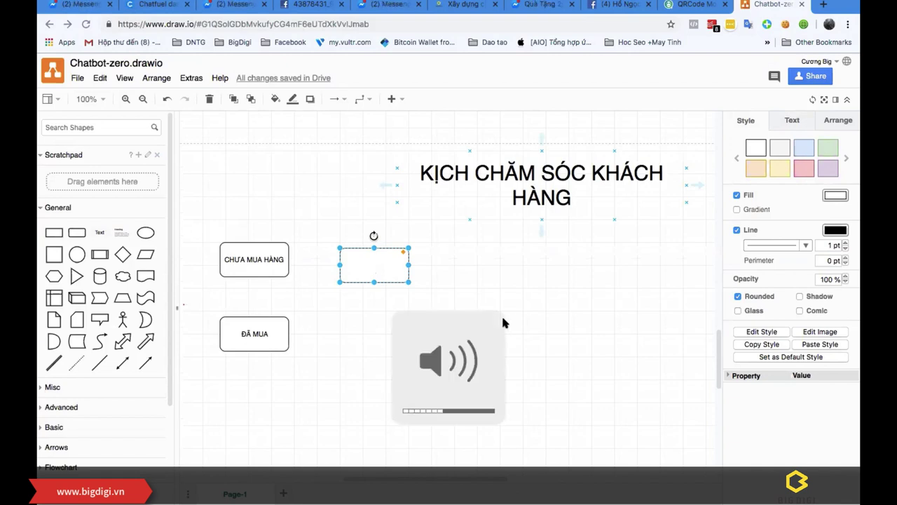
{"action": "key", "text": "XF86AudioRaiseVolume"}
{"action": "key", "text": "XF86AudioRaiseVolume"}
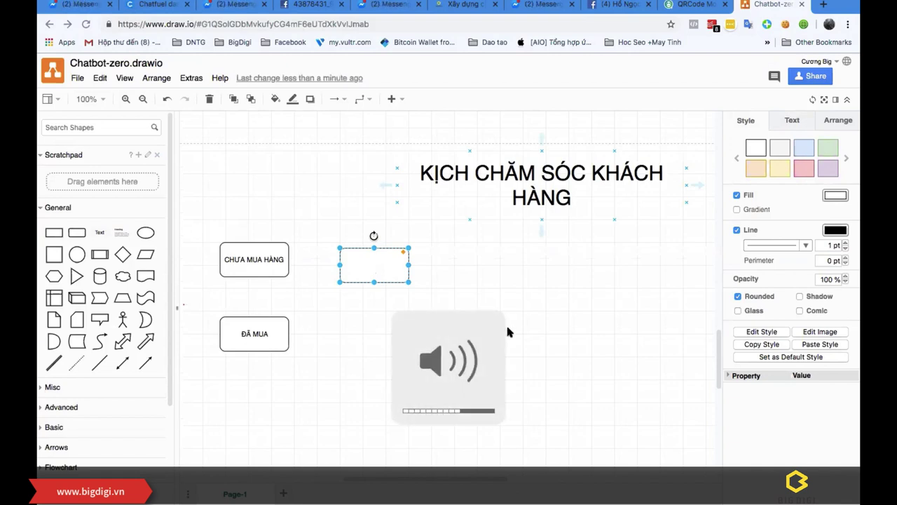
{"action": "scroll", "coordinate": [508, 332], "scroll_direction": "up", "scroll_amount": 4}
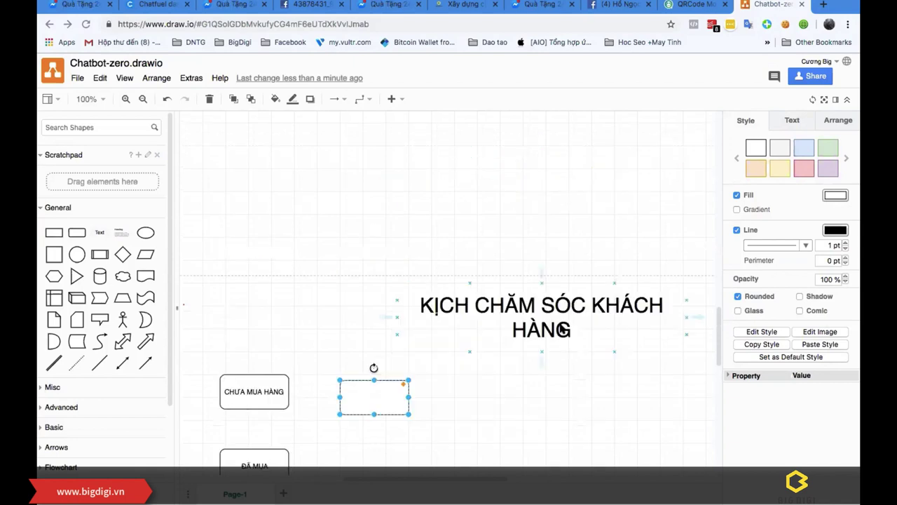
{"action": "left_click", "coordinate": [328, 309]}
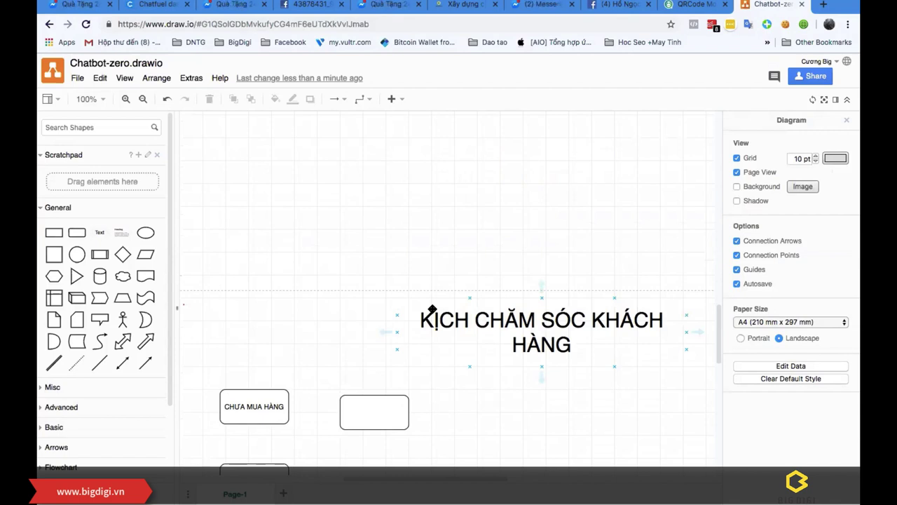
{"action": "scroll", "coordinate": [433, 310], "scroll_direction": "down", "scroll_amount": 3}
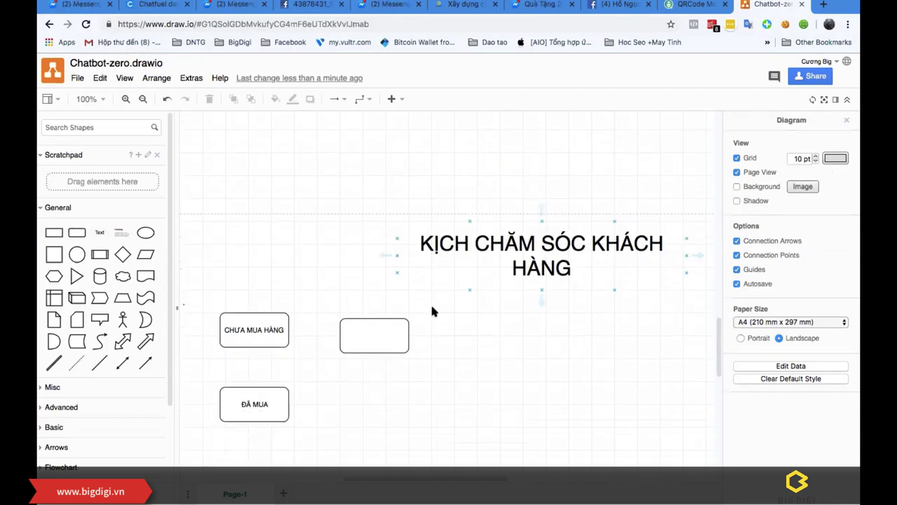
{"action": "key", "text": "ctrl+Up"}
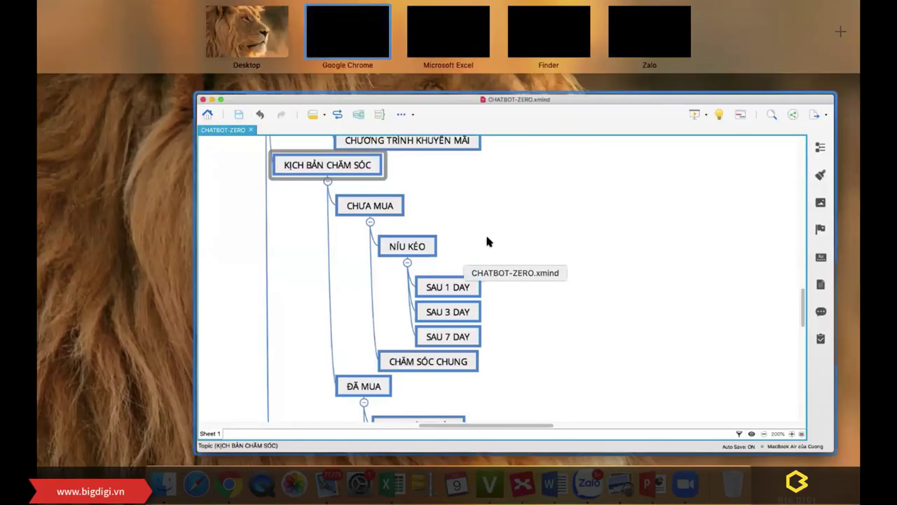
Step: Review XMind's KỊCH BẢN CHĂM SÓC branch (CHƯA MUA, ĐÃ MUA), then return to the overview
{"action": "left_click", "coordinate": [489, 241]}
{"action": "scroll", "coordinate": [422, 193], "scroll_direction": "up", "scroll_amount": 10}
{"action": "scroll", "coordinate": [377, 208], "scroll_direction": "down", "scroll_amount": 15}
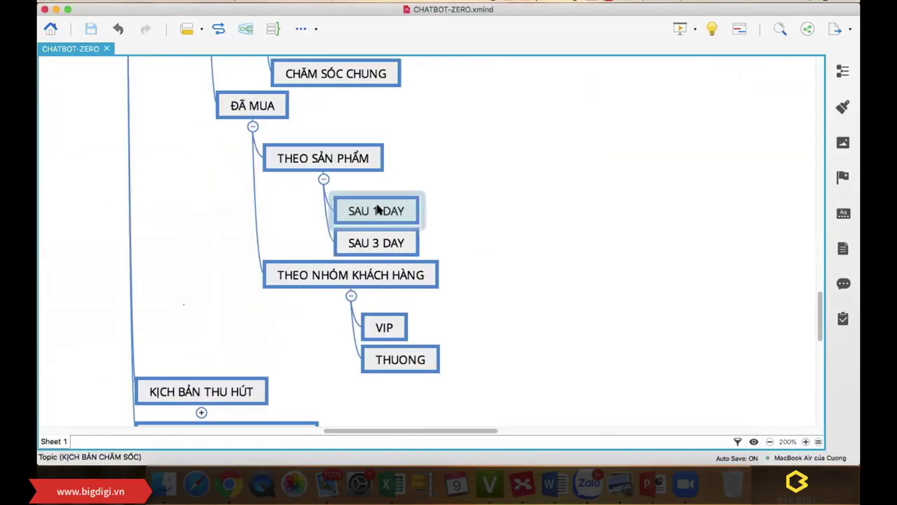
{"action": "scroll", "coordinate": [354, 245], "scroll_direction": "down", "scroll_amount": 10}
{"action": "scroll", "coordinate": [295, 226], "scroll_direction": "up", "scroll_amount": 15}
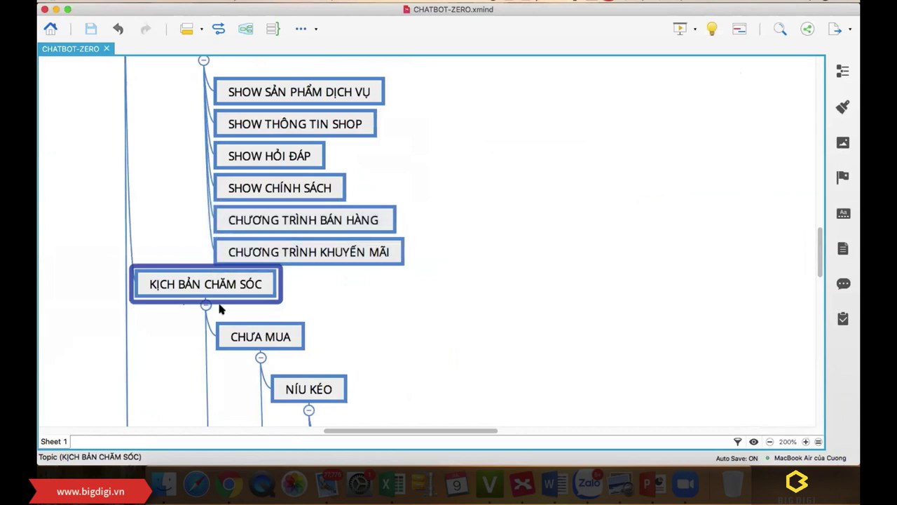
{"action": "scroll", "coordinate": [219, 308], "scroll_direction": "down", "scroll_amount": 5}
{"action": "scroll", "coordinate": [219, 308], "scroll_direction": "down", "scroll_amount": 1}
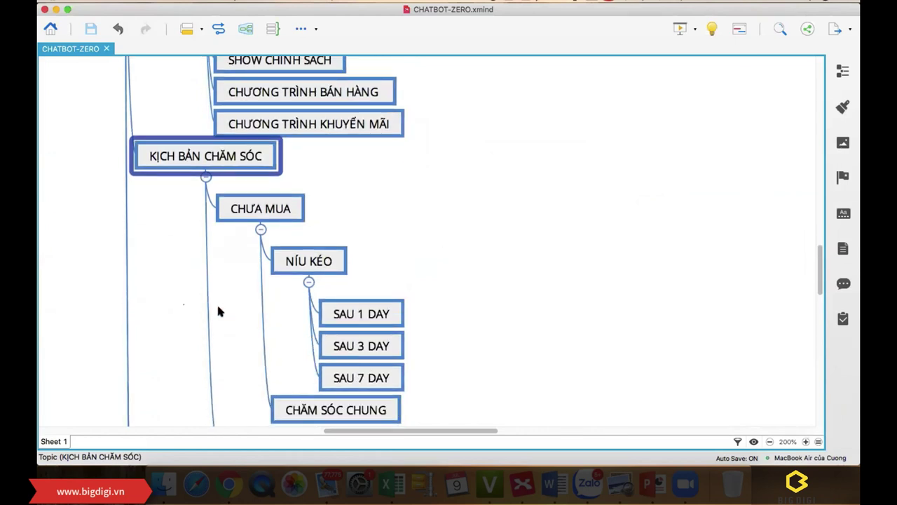
{"action": "scroll", "coordinate": [219, 310], "scroll_direction": "down", "scroll_amount": 2}
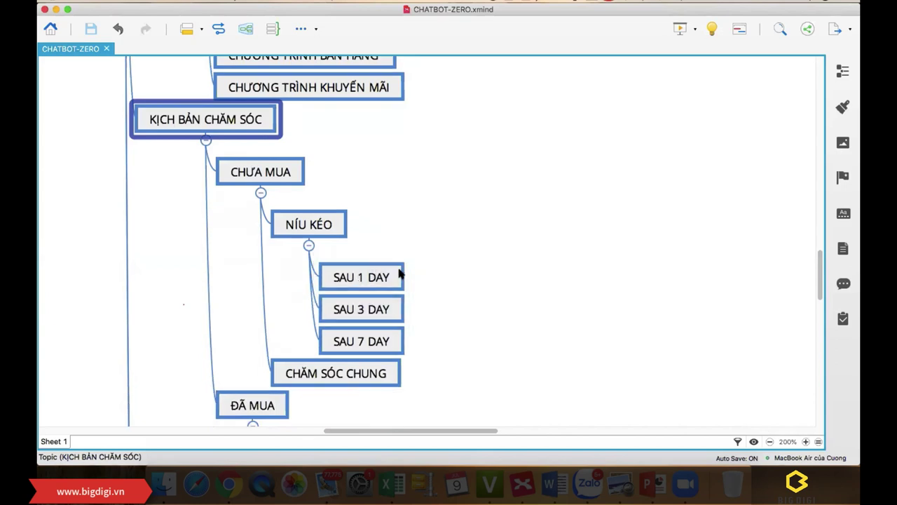
{"action": "key", "text": "ctrl+Up"}
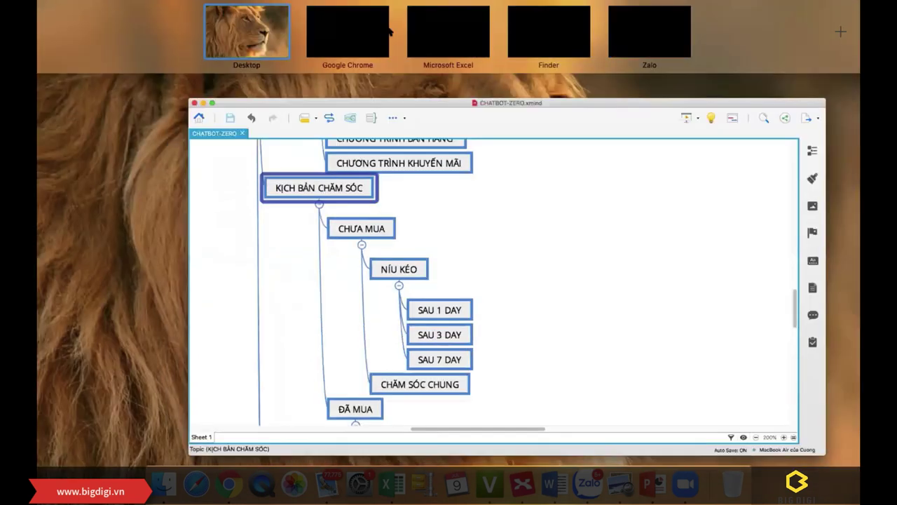
Step: Back in draw.io, shift the empty box slightly up and to the right
{"action": "left_click", "coordinate": [367, 32]}
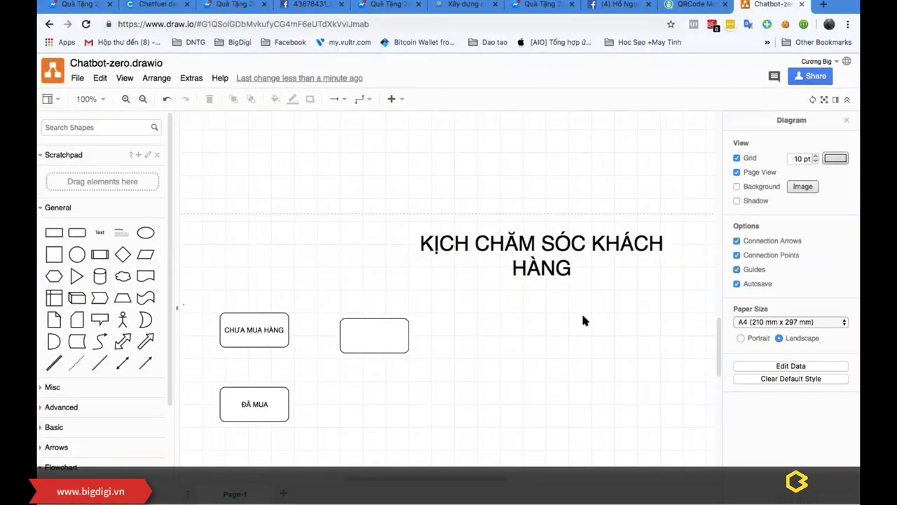
{"action": "left_click_drag", "start_coordinate": [377, 326], "coordinate": [377, 320]}
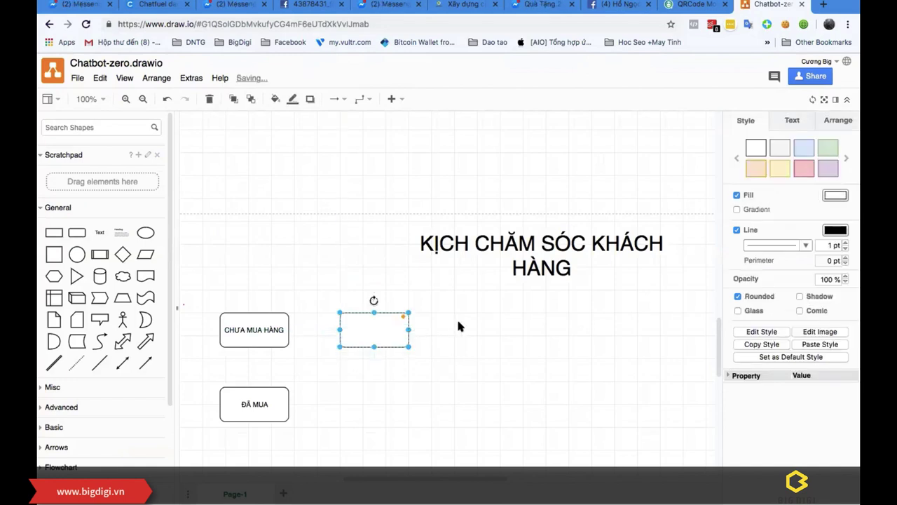
{"action": "left_click", "coordinate": [458, 325]}
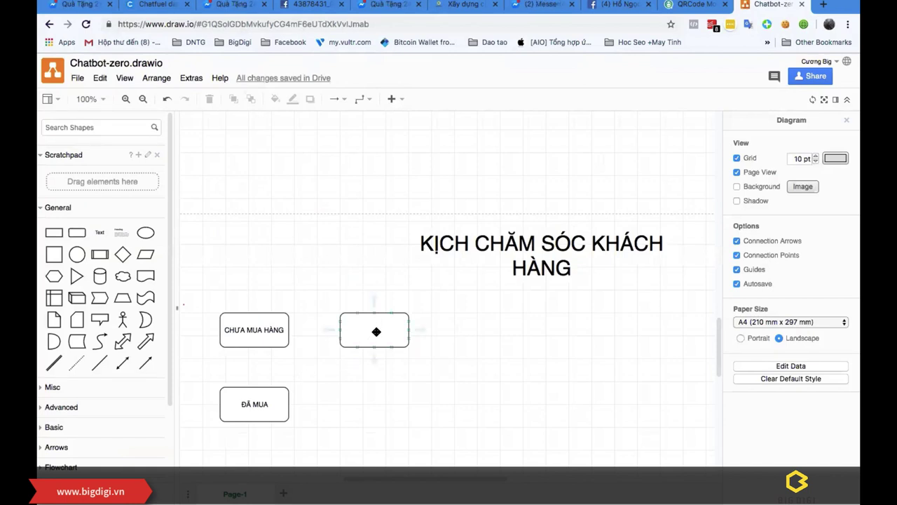
{"action": "left_click_drag", "start_coordinate": [378, 328], "coordinate": [395, 330]}
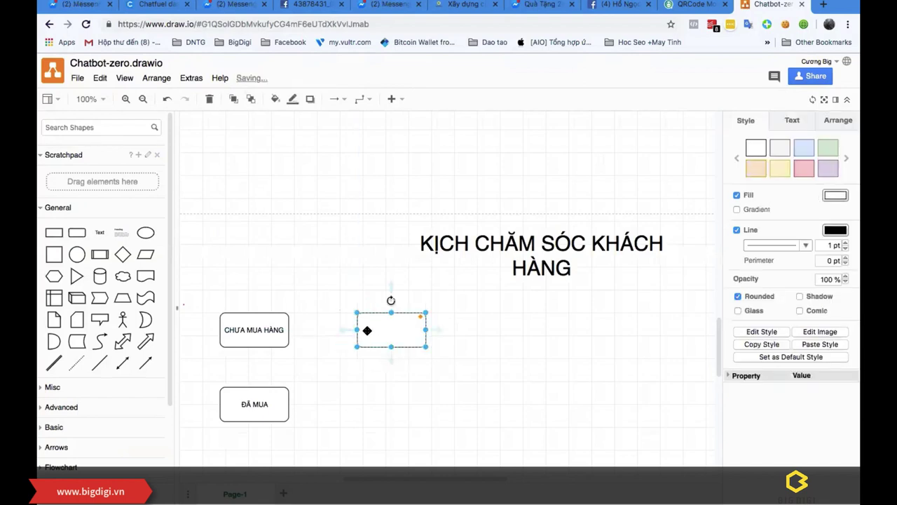
{"action": "left_click", "coordinate": [330, 352]}
Step: Connect CHƯA MUA HÀNG to the empty box with an arrow labelled 'sau 1h'
{"action": "left_click_drag", "start_coordinate": [343, 331], "coordinate": [359, 329]}
{"action": "double_click", "coordinate": [324, 328]}
{"action": "type", "text": "sau 30"}
{"action": "key", "text": "BackSpace"}
{"action": "key", "text": "BackSpace"}
{"action": "key", "text": "BackSpace"}
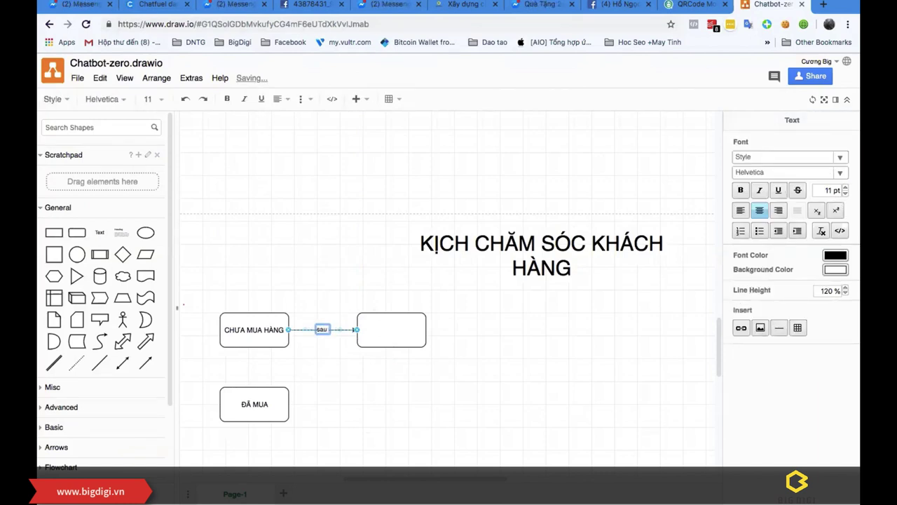
{"action": "type", "text": "1h"}
{"action": "left_click", "coordinate": [345, 369]}
Step: Fill the box with the message 'Chị ơi mình lựa được mãu chưa ạ'
{"action": "double_click", "coordinate": [385, 328]}
{"action": "type", "text": "Chị ơi m"}
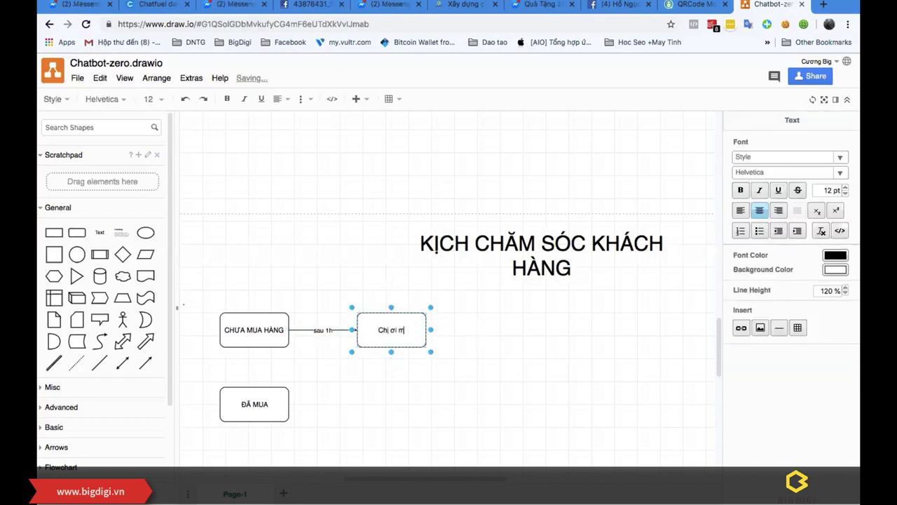
{"action": "type", "text": "ình lựa"}
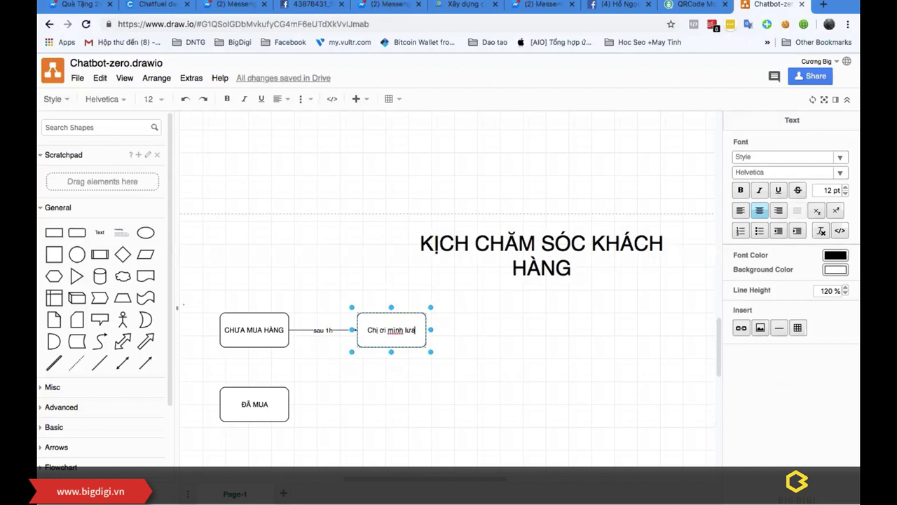
{"action": "type", "text": " được m"}
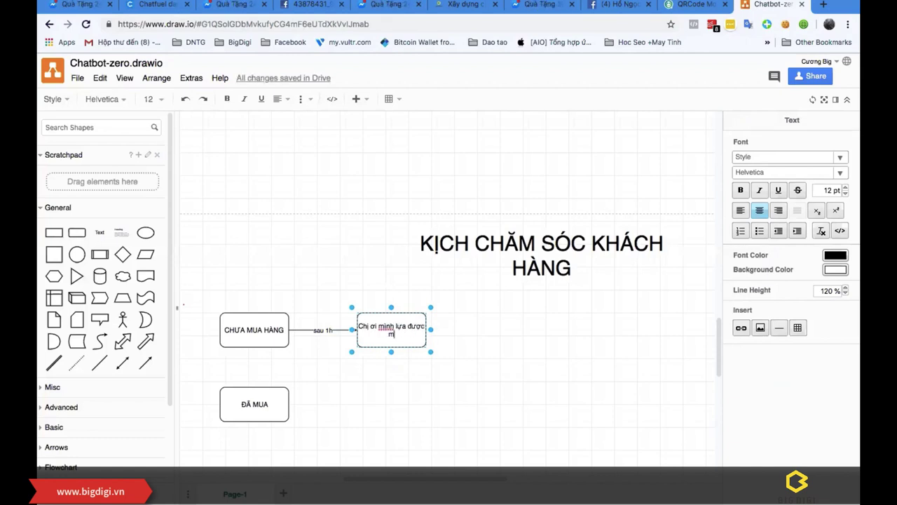
{"action": "type", "text": "ãu ch"}
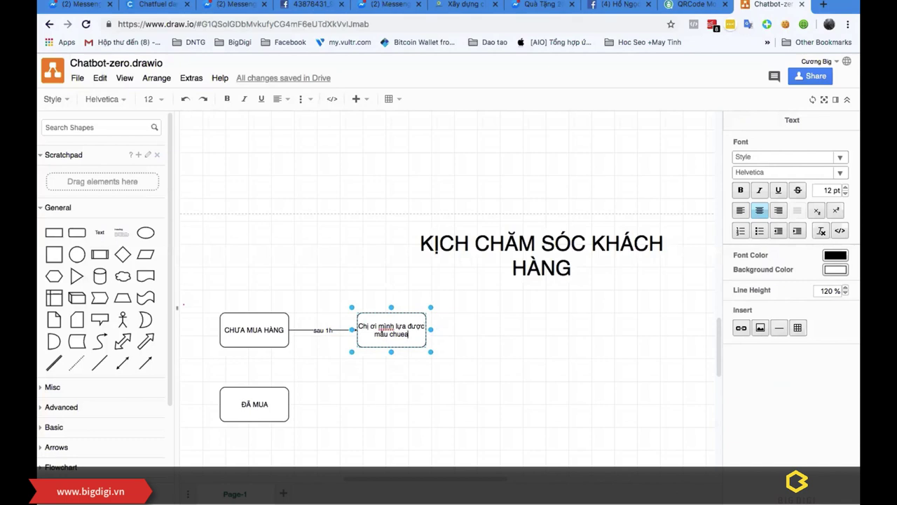
{"action": "type", "text": "ưa ạ"}
{"action": "left_click", "coordinate": [531, 360]}
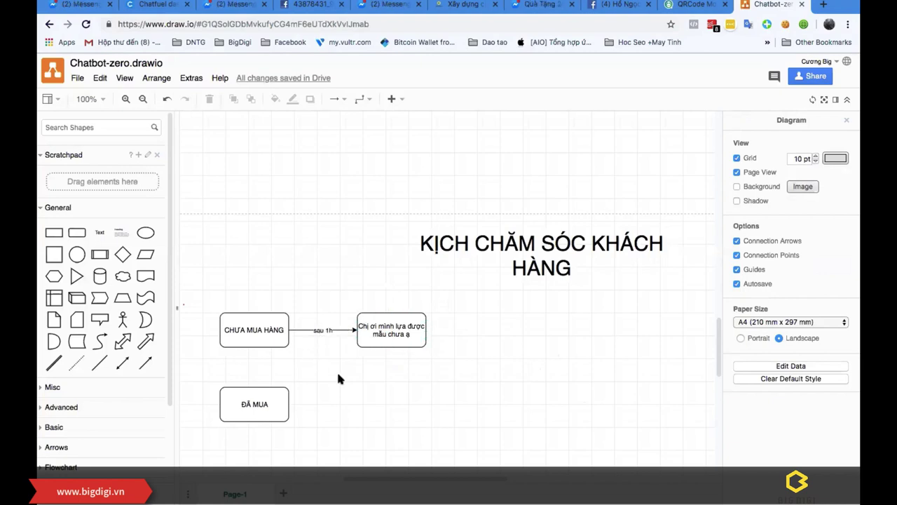
{"action": "scroll", "coordinate": [349, 374], "scroll_direction": "down", "scroll_amount": 1}
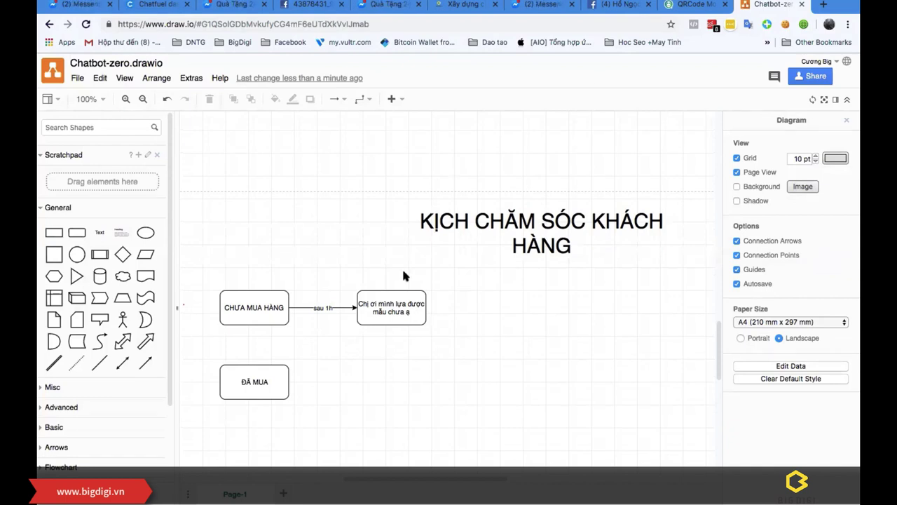
{"action": "left_click", "coordinate": [151, 4]}
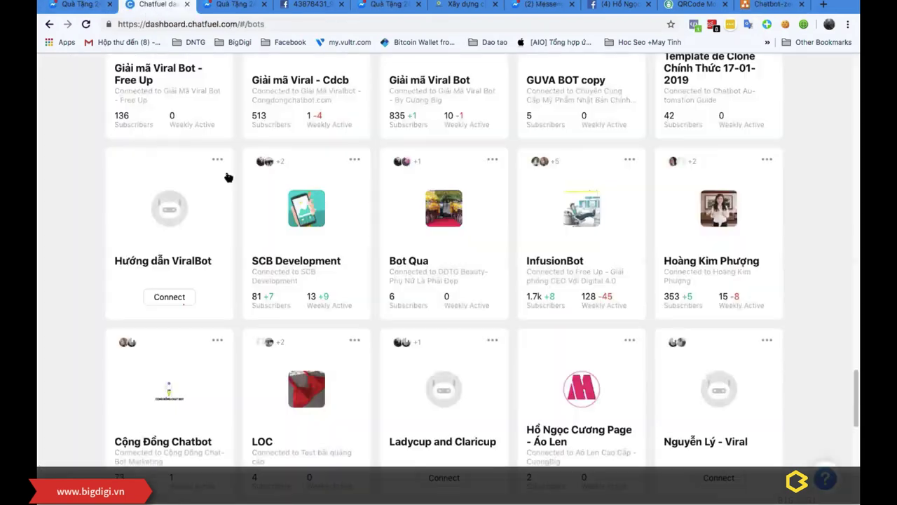
{"action": "scroll", "coordinate": [596, 246], "scroll_direction": "up", "scroll_amount": 3}
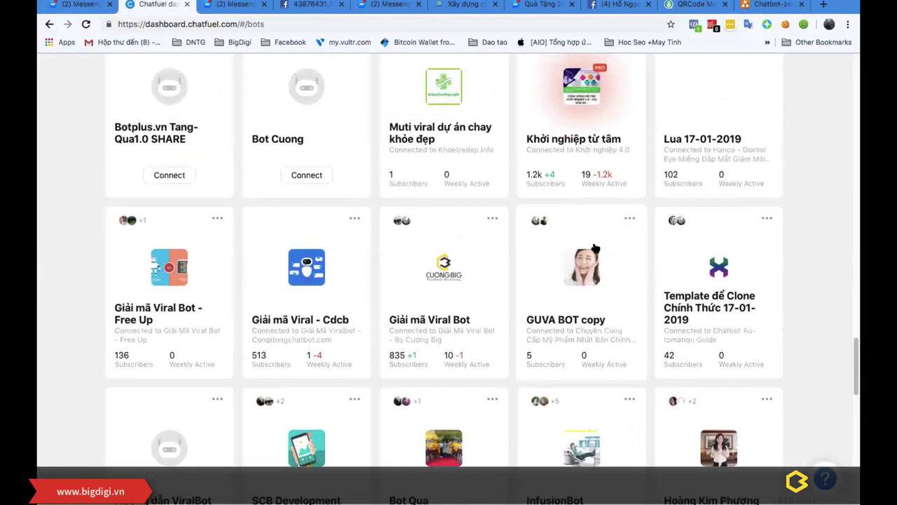
{"action": "scroll", "coordinate": [595, 247], "scroll_direction": "up", "scroll_amount": 3}
{"action": "scroll", "coordinate": [595, 248], "scroll_direction": "up", "scroll_amount": 4}
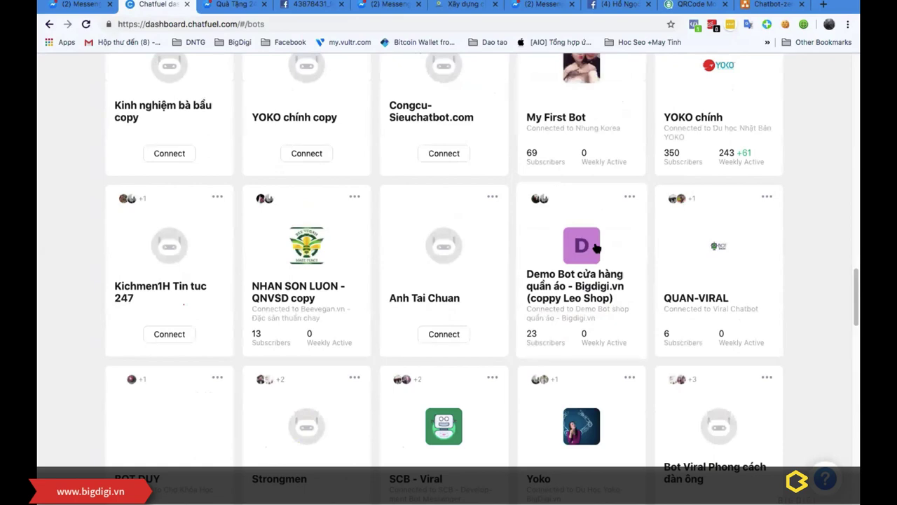
{"action": "scroll", "coordinate": [481, 180], "scroll_direction": "up", "scroll_amount": 3}
{"action": "key", "text": "ctrl+Up"}
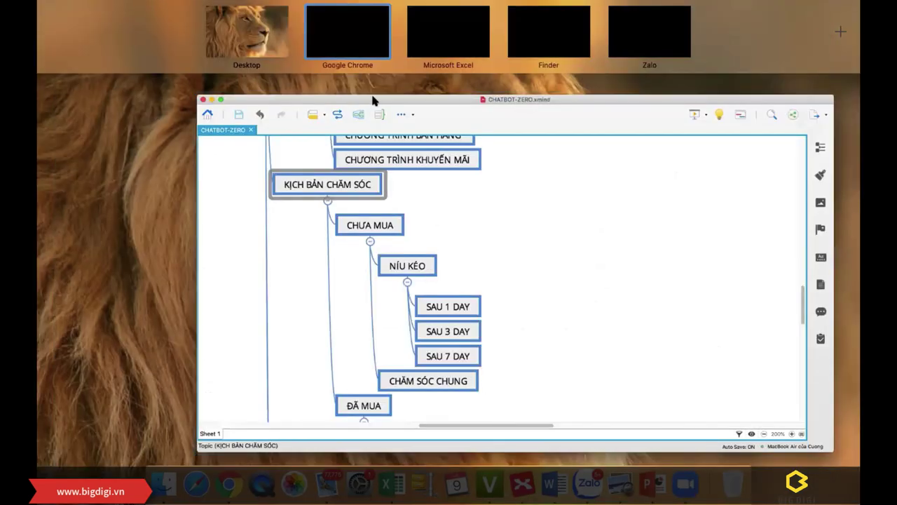
{"action": "left_click", "coordinate": [350, 30]}
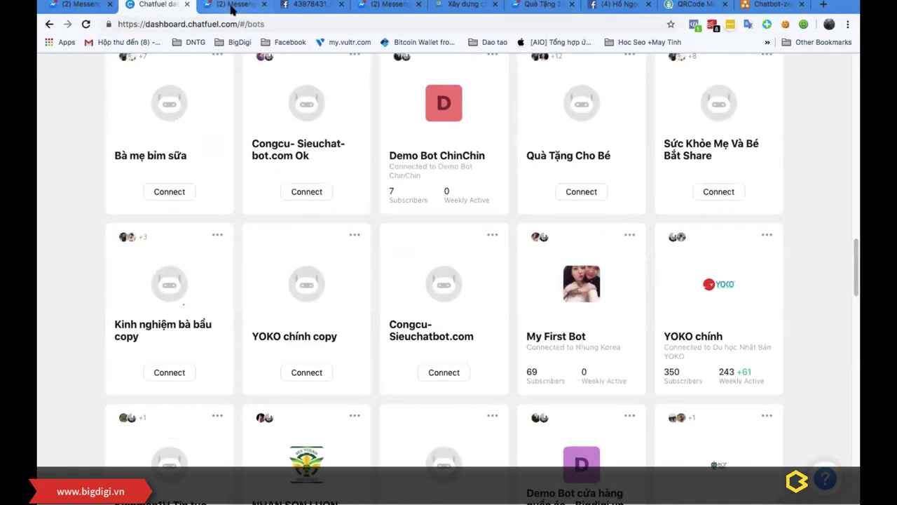
{"action": "left_click", "coordinate": [233, 5]}
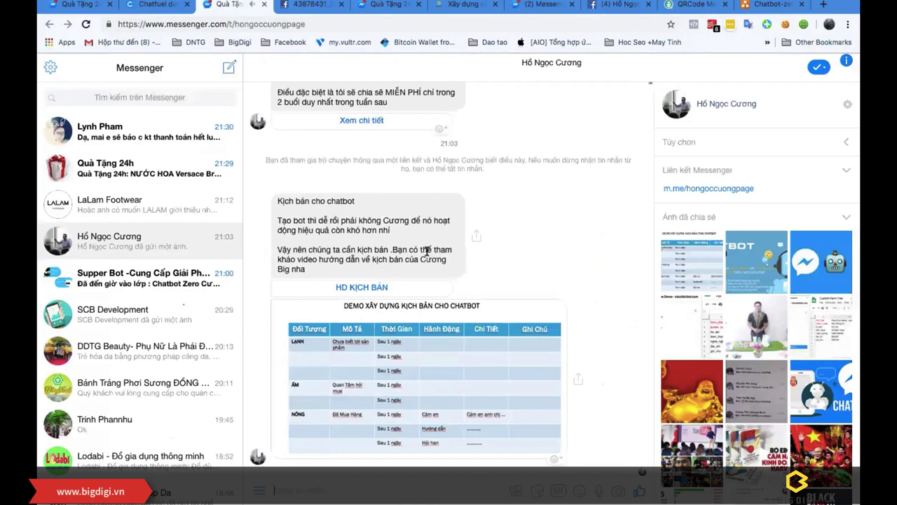
{"action": "key", "text": "ctrl+Up"}
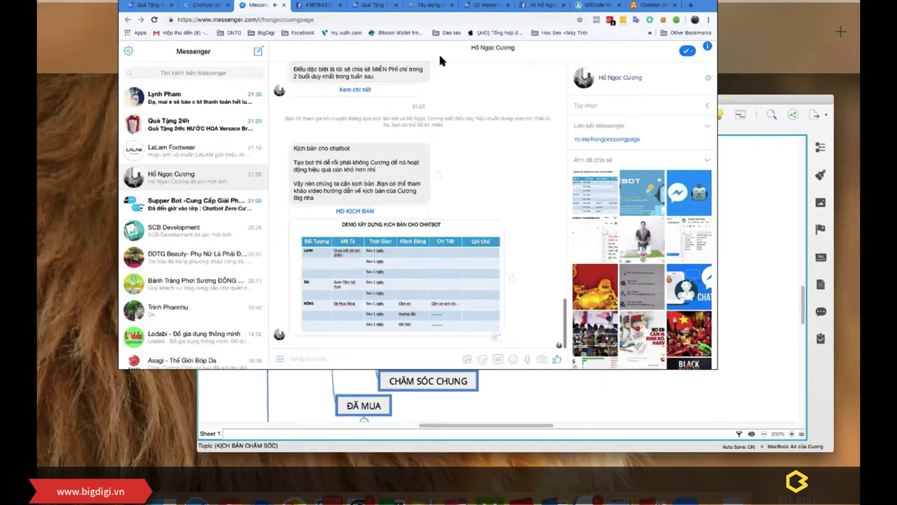
{"action": "left_click", "coordinate": [350, 28]}
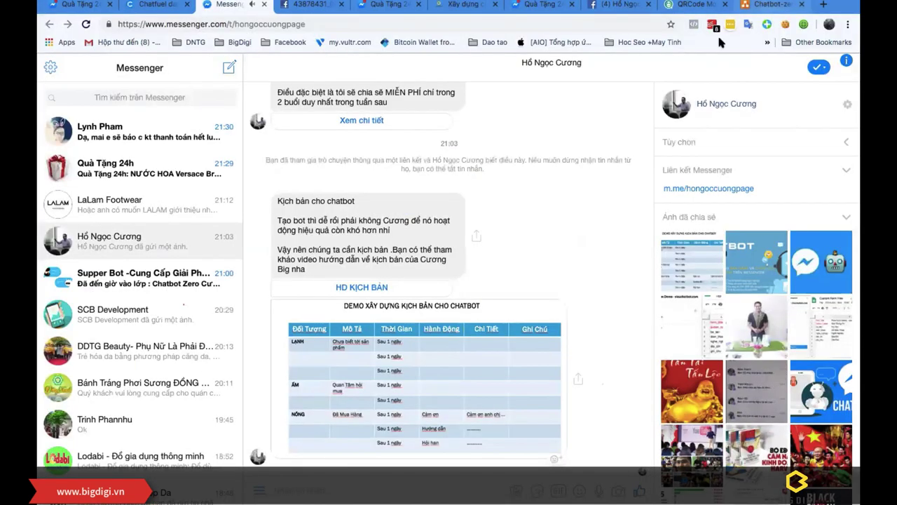
{"action": "left_click", "coordinate": [771, 5]}
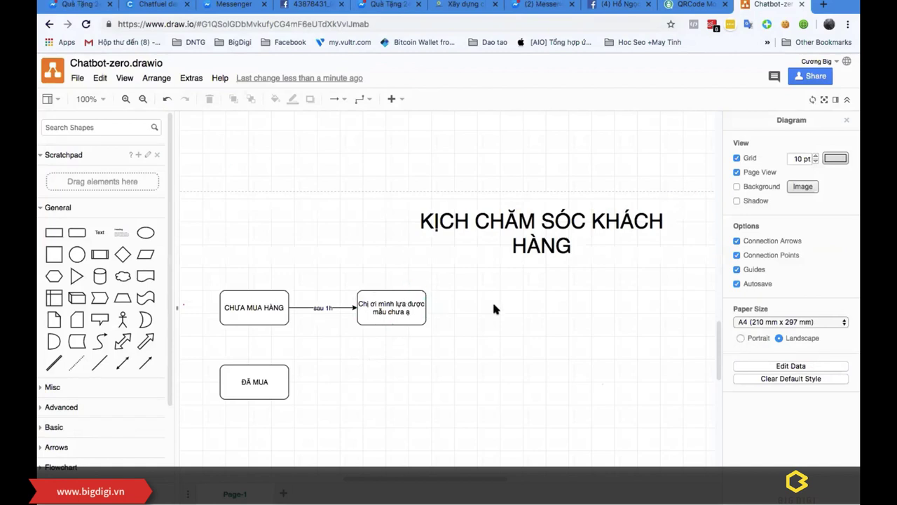
Step: Overwrite the message text after 'Chị ơi' with 'minh', nudging the box slightly left
{"action": "left_click", "coordinate": [389, 307]}
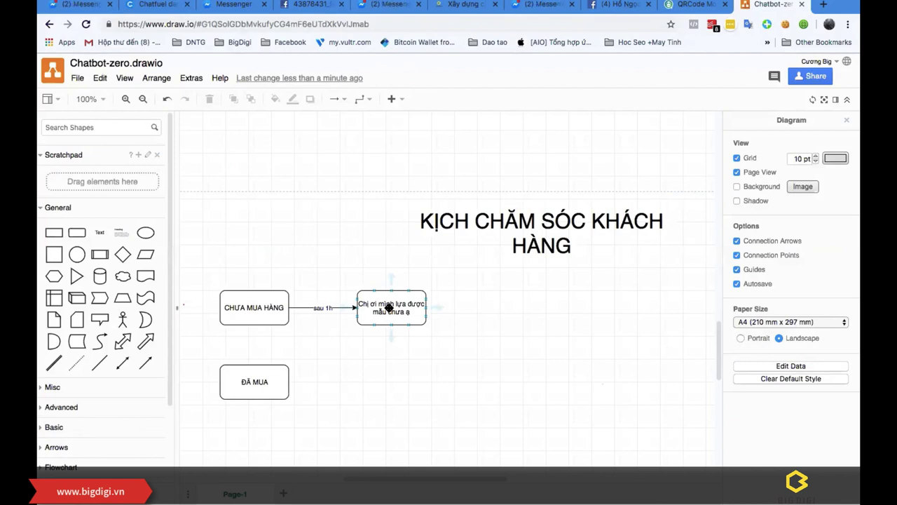
{"action": "double_click", "coordinate": [389, 307]}
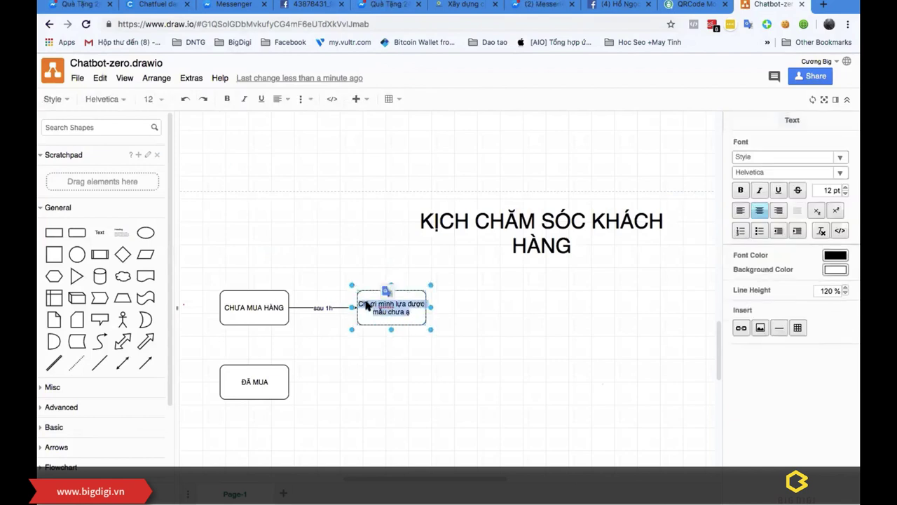
{"action": "left_click", "coordinate": [366, 305]}
{"action": "left_click_drag", "start_coordinate": [379, 303], "coordinate": [424, 321]}
{"action": "type", "text": "minh"}
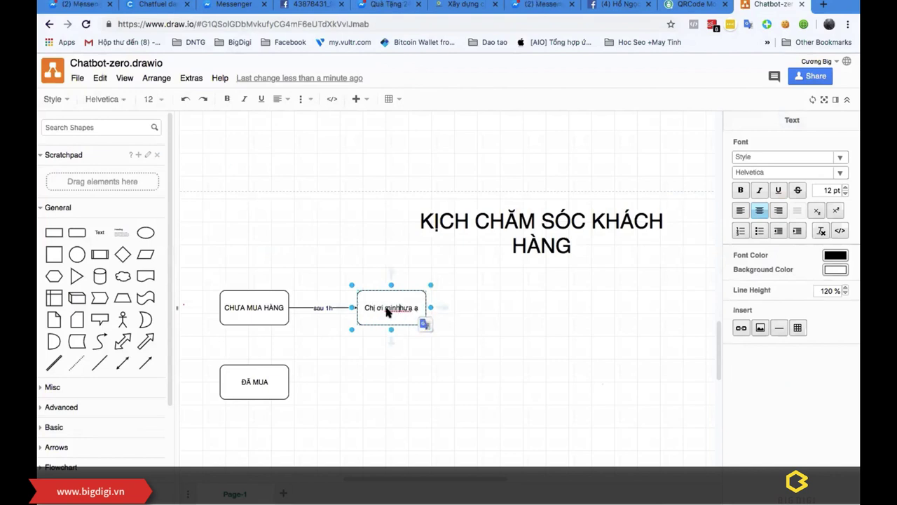
{"action": "double_click", "coordinate": [398, 308]}
{"action": "left_click_drag", "start_coordinate": [423, 295], "coordinate": [420, 295]}
Step: Delete the garbled 'minhhưa a' text and type 'minh đã tưn' in its place
{"action": "double_click", "coordinate": [385, 310]}
{"action": "left_click", "coordinate": [385, 311]}
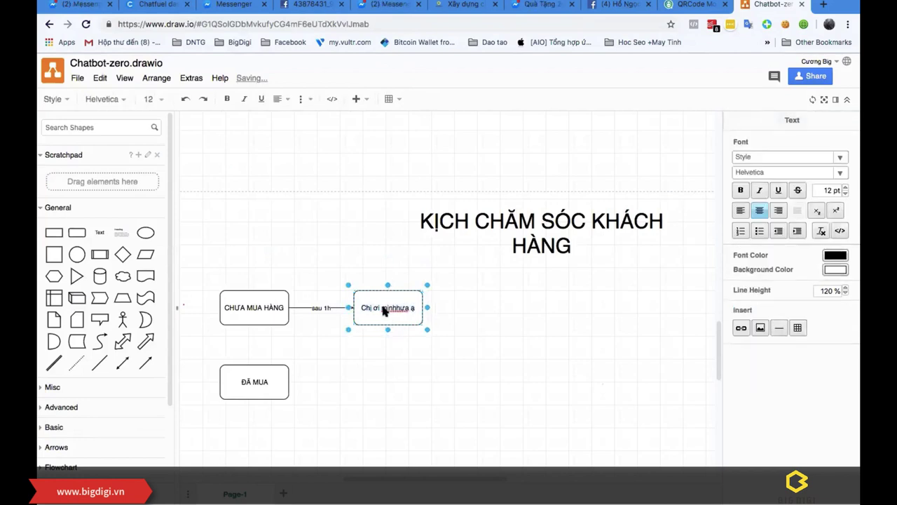
{"action": "left_click", "coordinate": [393, 310]}
{"action": "left_click_drag", "start_coordinate": [384, 312], "coordinate": [415, 310]}
{"action": "key", "text": "BackSpace"}
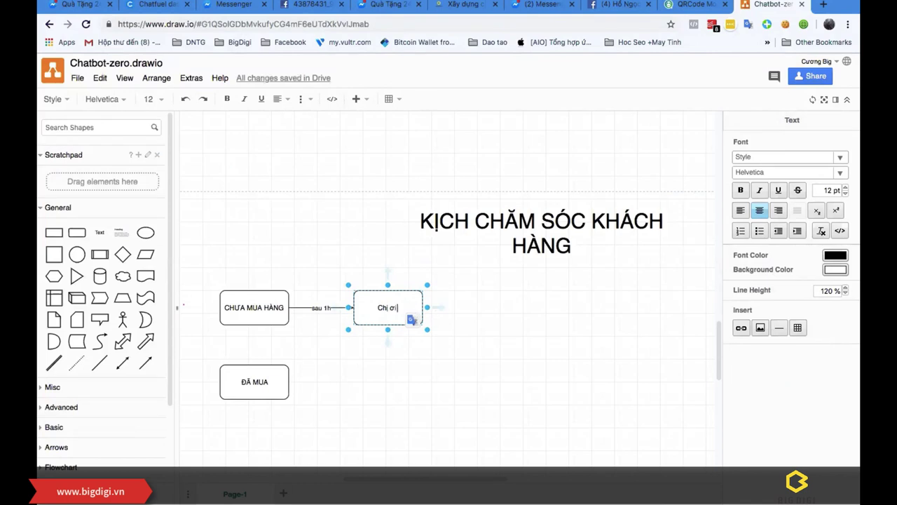
{"action": "type", "text": "minh đã tưn"}
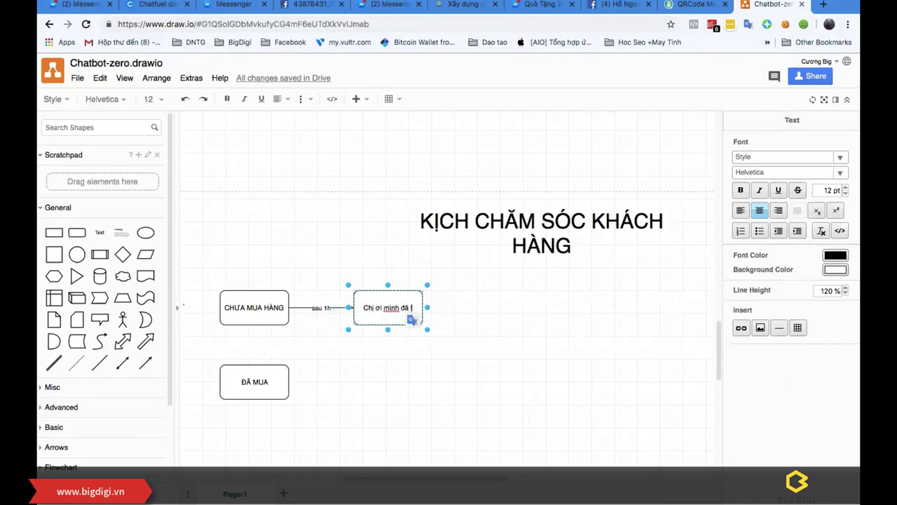
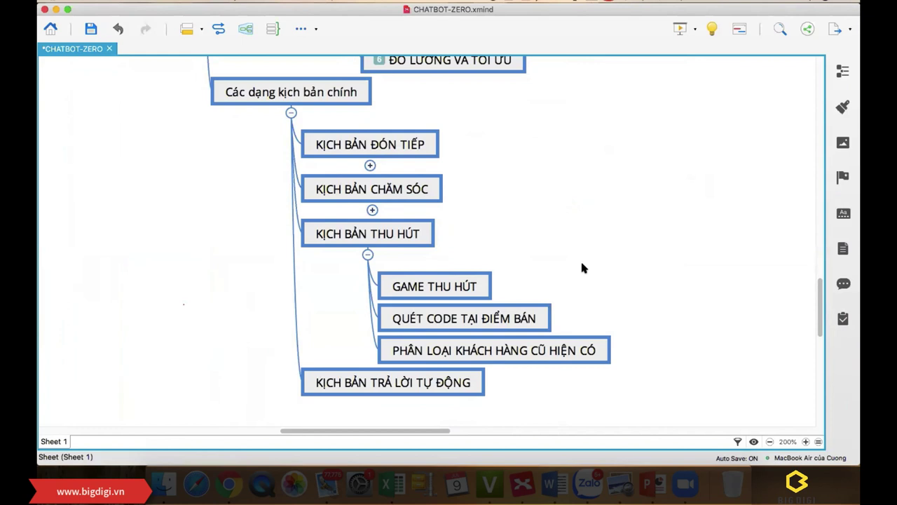
Step: Append 'TẶNG QUÀ' to the XMind topic so it reads 'QUÉT CODE TẠI ĐIỂM BÁN TẶNG QUÀ'
{"action": "left_click", "coordinate": [488, 353]}
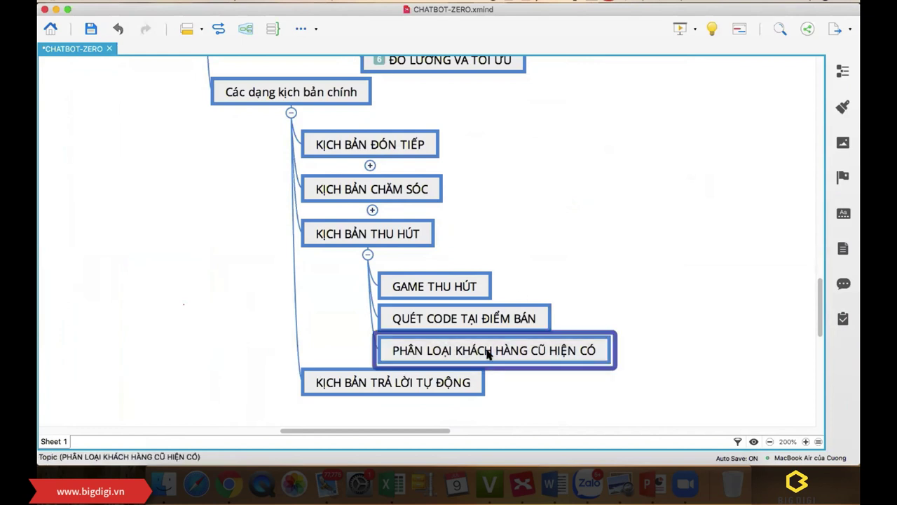
{"action": "left_click", "coordinate": [517, 321]}
{"action": "left_click", "coordinate": [491, 317]}
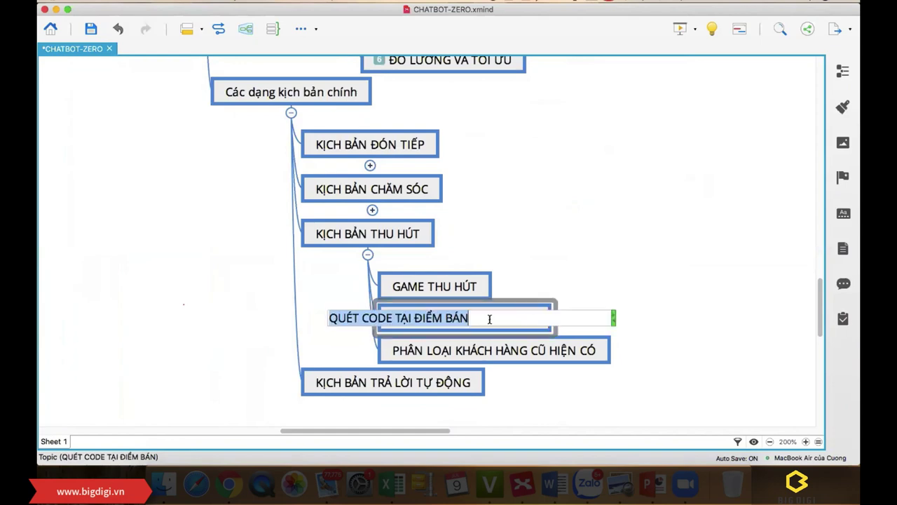
{"action": "left_click", "coordinate": [490, 319]}
{"action": "type", "text": "TẶNG QUA"}
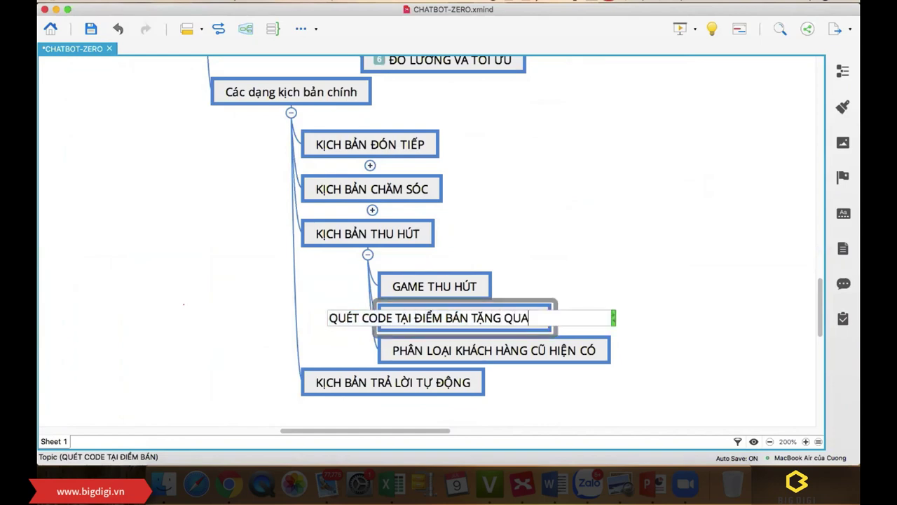
{"action": "key", "text": "Return"}
{"action": "left_click", "coordinate": [579, 228]}
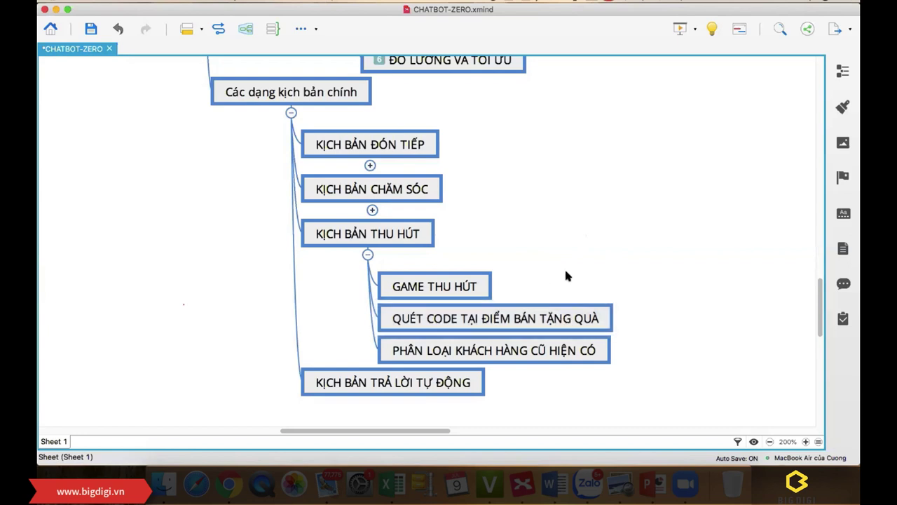
{"action": "scroll", "coordinate": [577, 277], "scroll_direction": "down", "scroll_amount": 1}
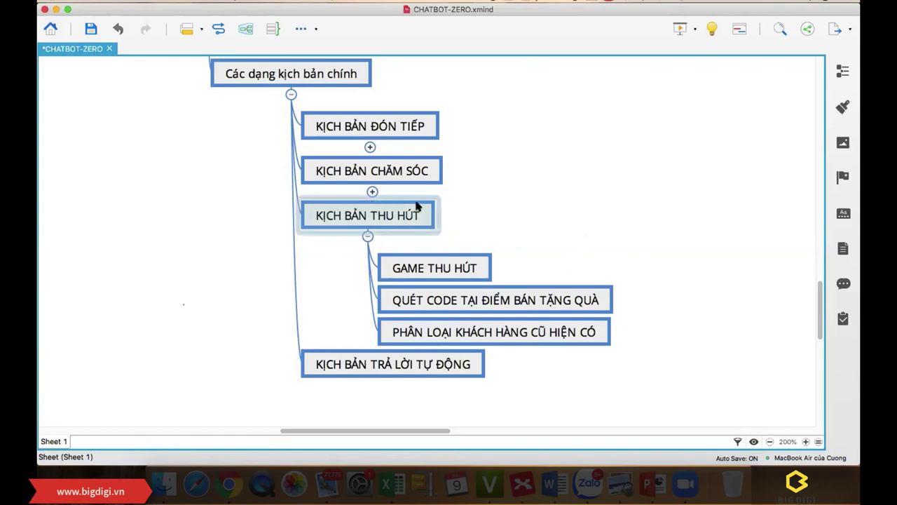
{"action": "key", "text": "ctrl+Up"}
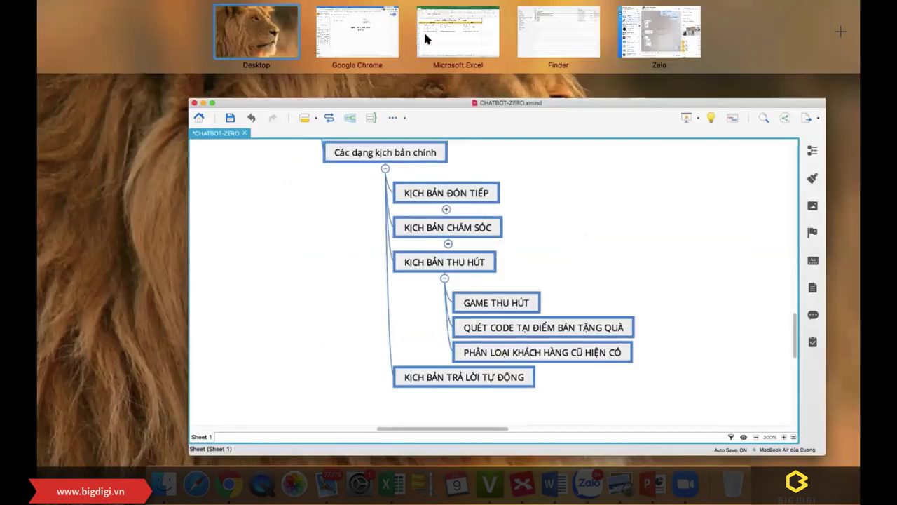
Step: Go to the Chatfuel dashboard tab and open the Supper bot card from the bot grid
{"action": "left_click", "coordinate": [360, 32]}
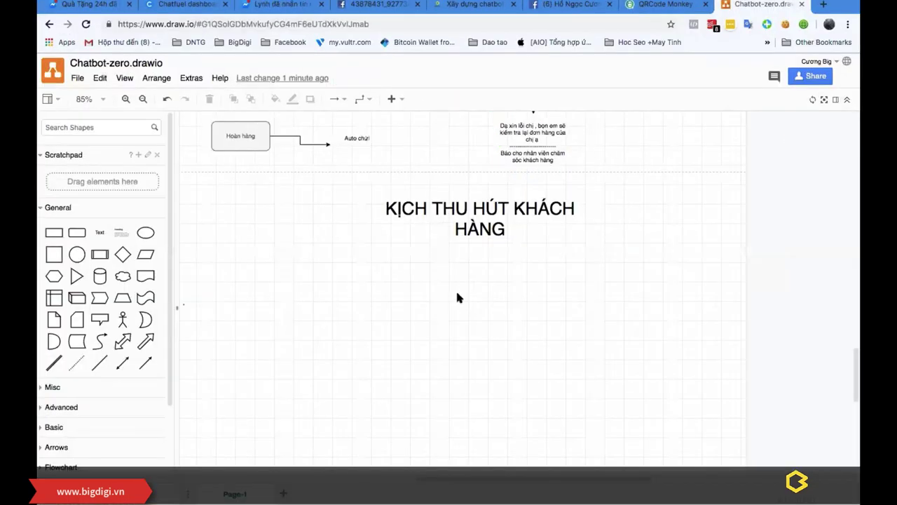
{"action": "scroll", "coordinate": [455, 296], "scroll_direction": "down", "scroll_amount": 1}
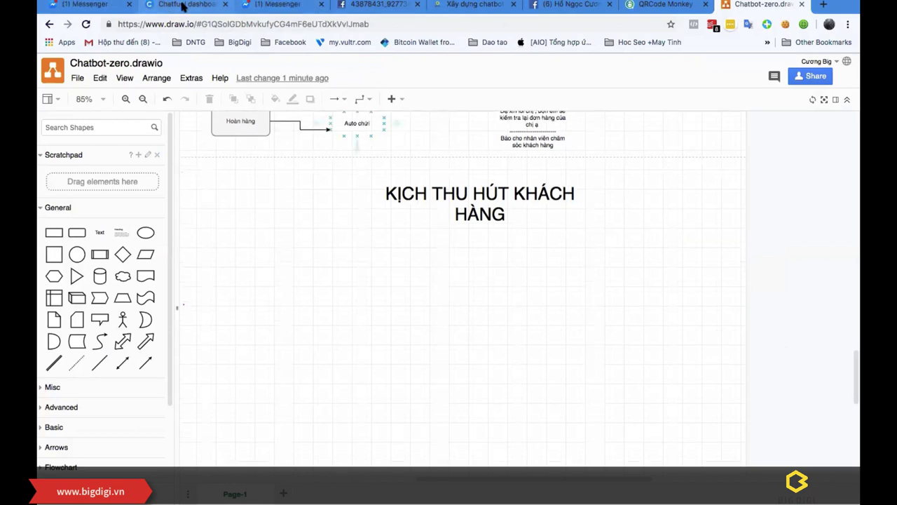
{"action": "left_click", "coordinate": [186, 4]}
{"action": "scroll", "coordinate": [234, 223], "scroll_direction": "up", "scroll_amount": 20}
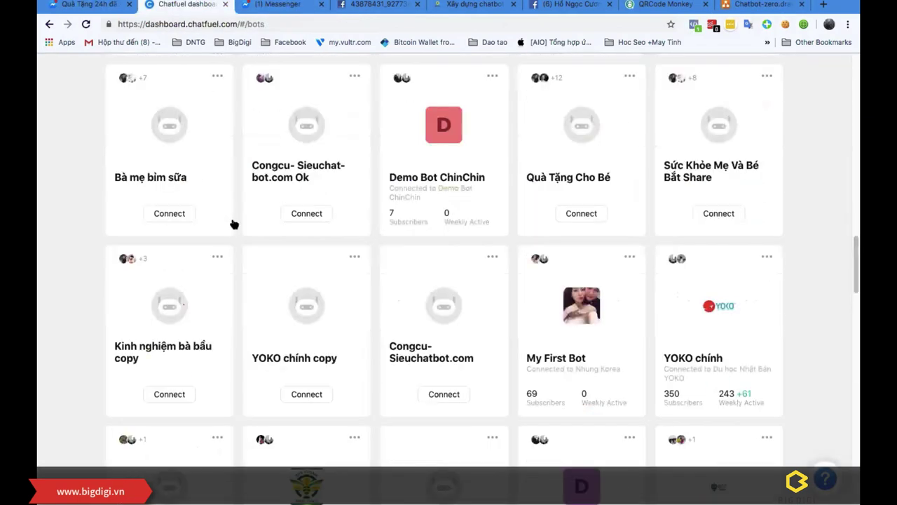
{"action": "scroll", "coordinate": [329, 224], "scroll_direction": "down", "scroll_amount": 20}
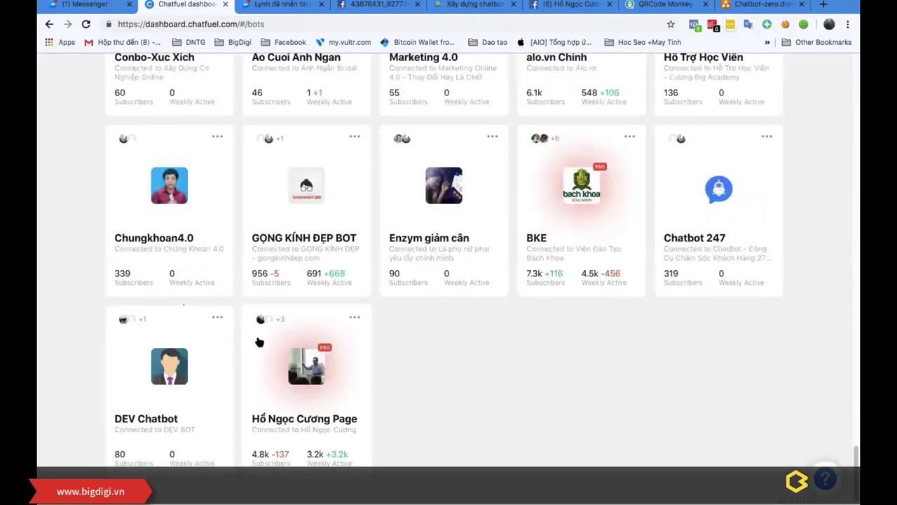
{"action": "scroll", "coordinate": [257, 341], "scroll_direction": "up", "scroll_amount": 5}
{"action": "scroll", "coordinate": [235, 331], "scroll_direction": "up", "scroll_amount": 5}
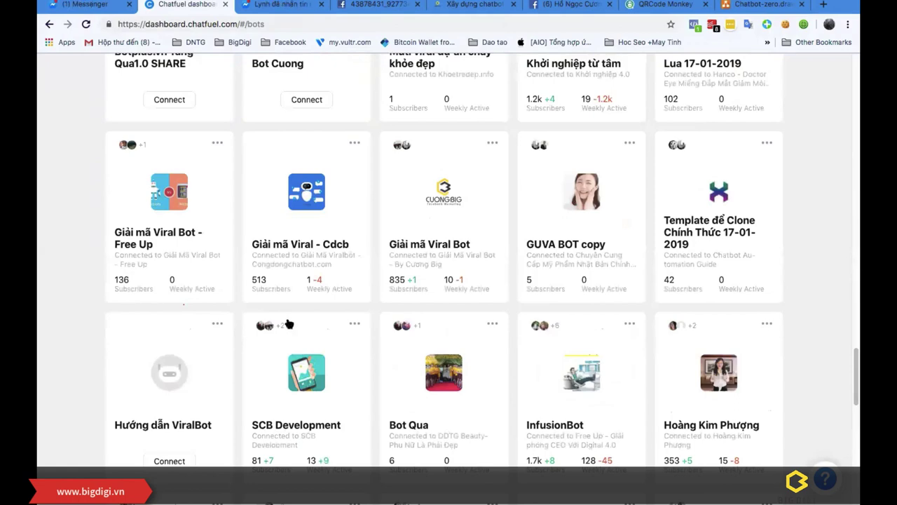
{"action": "scroll", "coordinate": [226, 308], "scroll_direction": "up", "scroll_amount": 10}
{"action": "scroll", "coordinate": [227, 303], "scroll_direction": "up", "scroll_amount": 5}
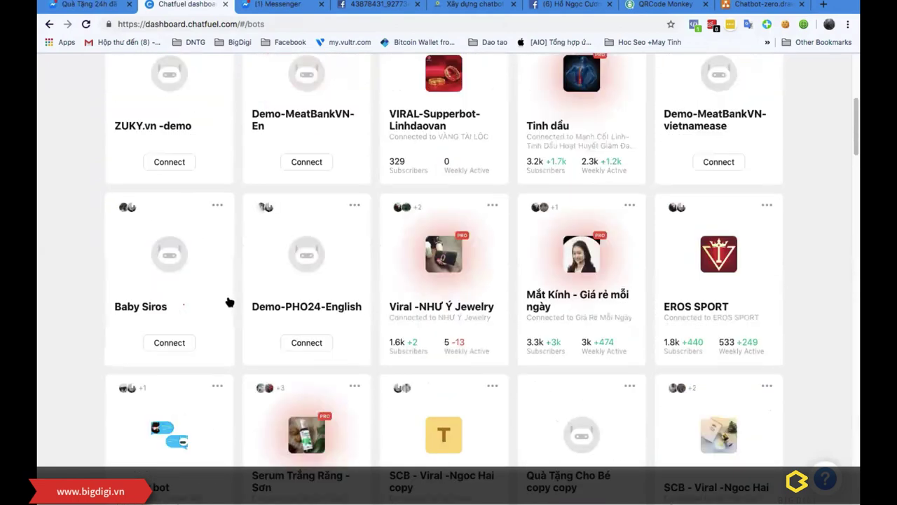
{"action": "scroll", "coordinate": [228, 302], "scroll_direction": "down", "scroll_amount": 2}
{"action": "left_click", "coordinate": [176, 338]}
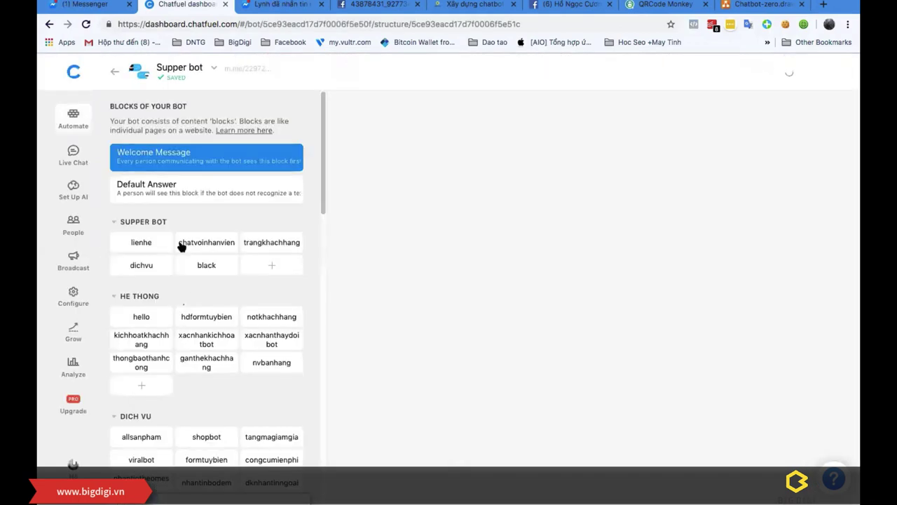
Step: Open Supper bot's dkchatbotzero block and scroll through its cards
{"action": "scroll", "coordinate": [180, 276], "scroll_direction": "down", "scroll_amount": 10}
{"action": "scroll", "coordinate": [219, 298], "scroll_direction": "down", "scroll_amount": 5}
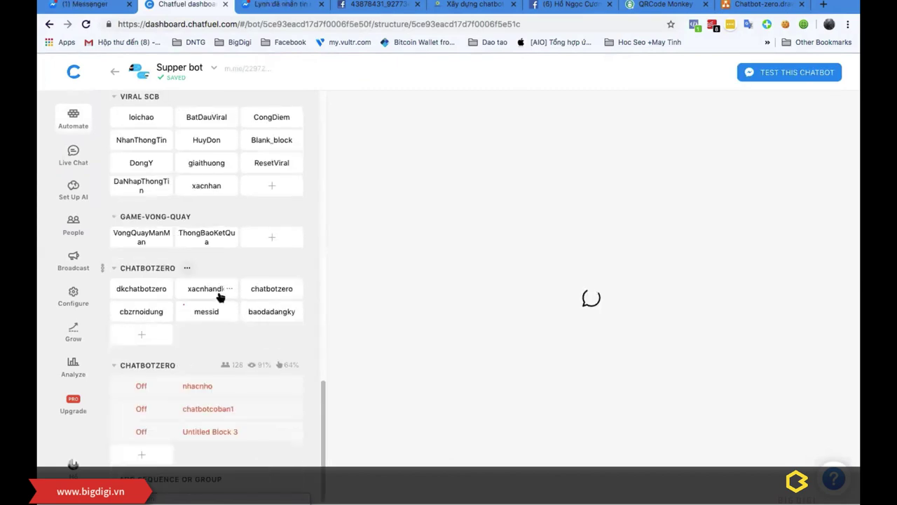
{"action": "left_click", "coordinate": [140, 290]}
{"action": "scroll", "coordinate": [535, 272], "scroll_direction": "down", "scroll_amount": 15}
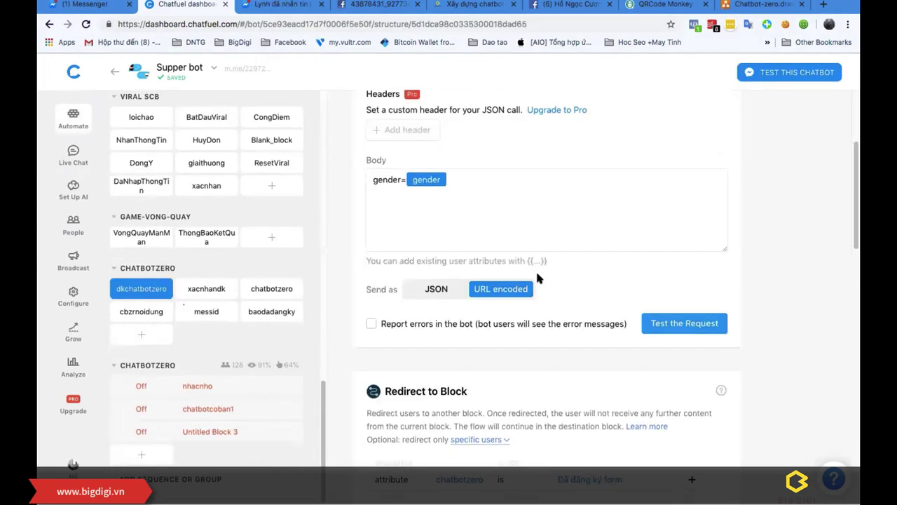
{"action": "scroll", "coordinate": [536, 273], "scroll_direction": "up", "scroll_amount": 3}
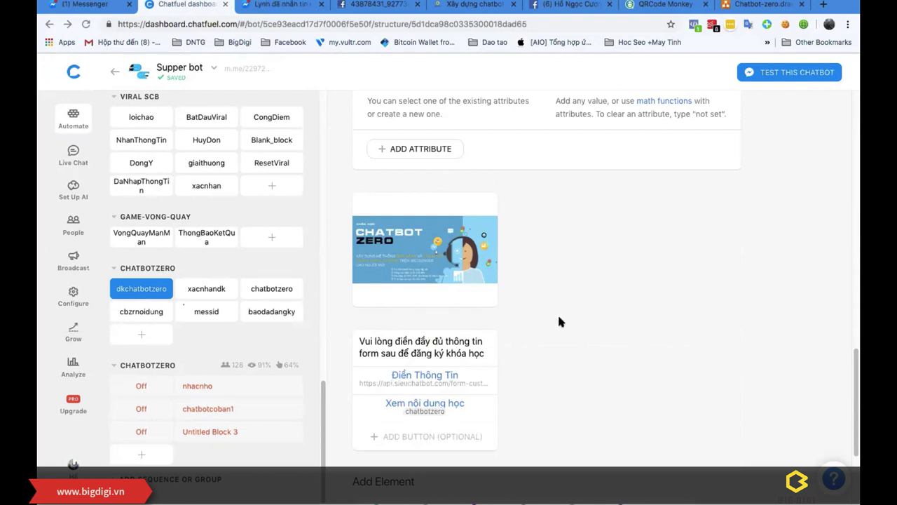
{"action": "scroll", "coordinate": [570, 317], "scroll_direction": "up", "scroll_amount": 5}
{"action": "scroll", "coordinate": [554, 316], "scroll_direction": "down", "scroll_amount": 10}
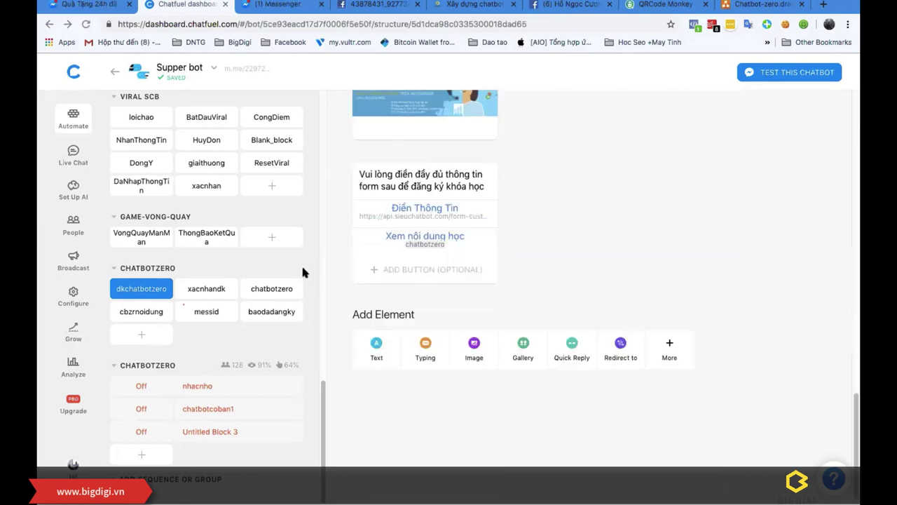
Step: Review the chatbotzero block's cards, then return to the Chatbot-zero.drawio diagram
{"action": "left_click", "coordinate": [266, 288]}
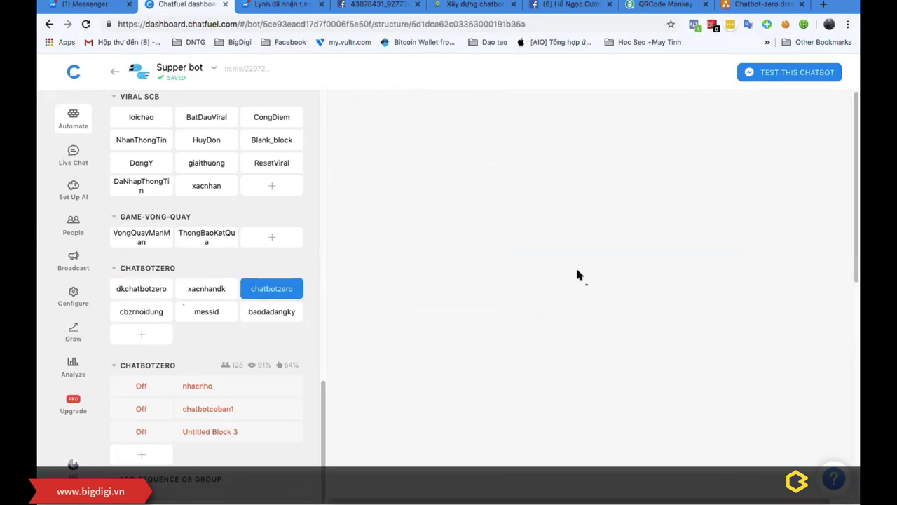
{"action": "scroll", "coordinate": [537, 278], "scroll_direction": "down", "scroll_amount": 7}
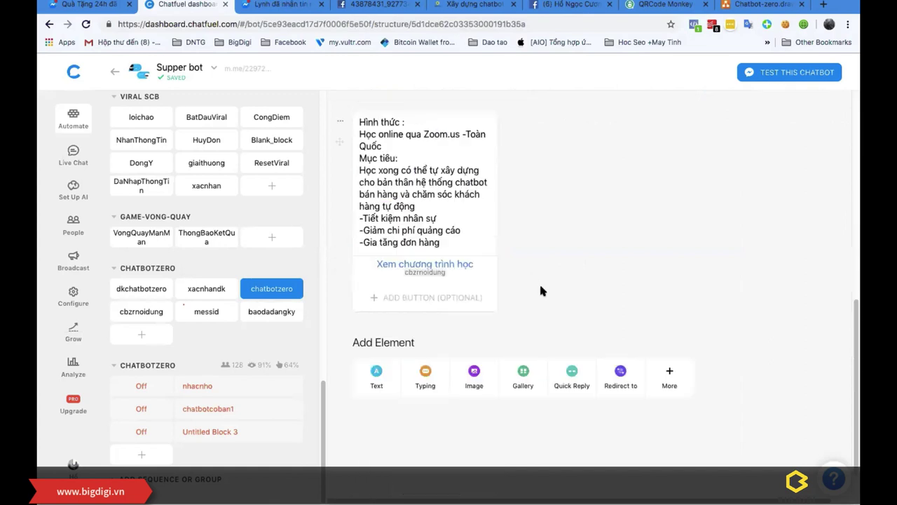
{"action": "scroll", "coordinate": [539, 282], "scroll_direction": "up", "scroll_amount": 8}
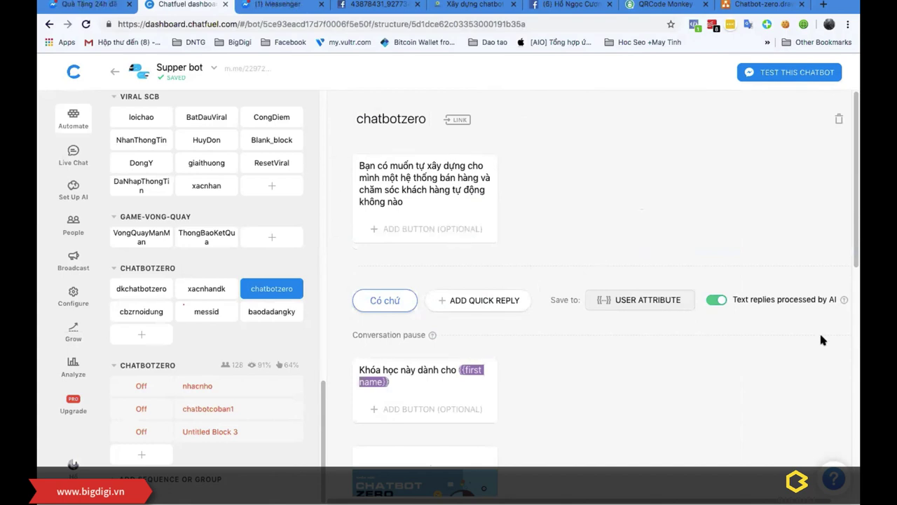
{"action": "left_click", "coordinate": [760, 4]}
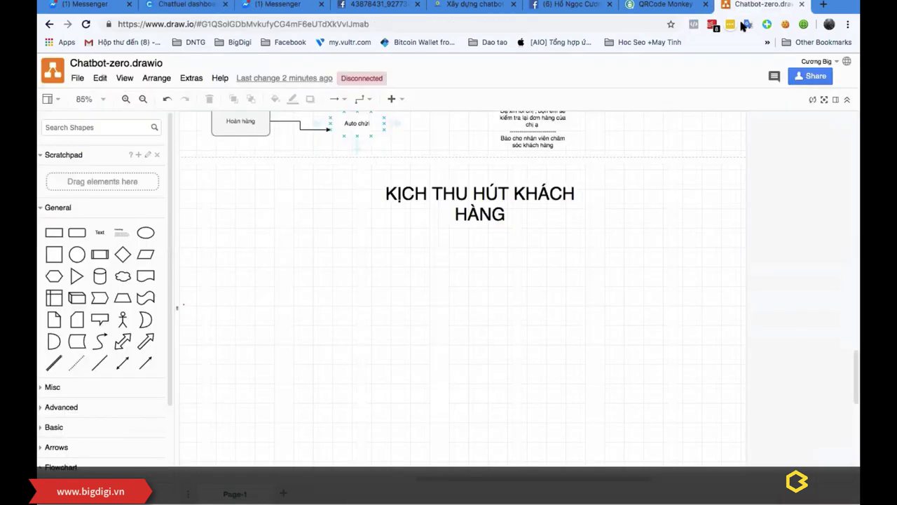
Step: Copy the diagram's shareable Drive link via 'Sao chép liên kết' and open a new browser tab
{"action": "left_click", "coordinate": [803, 77]}
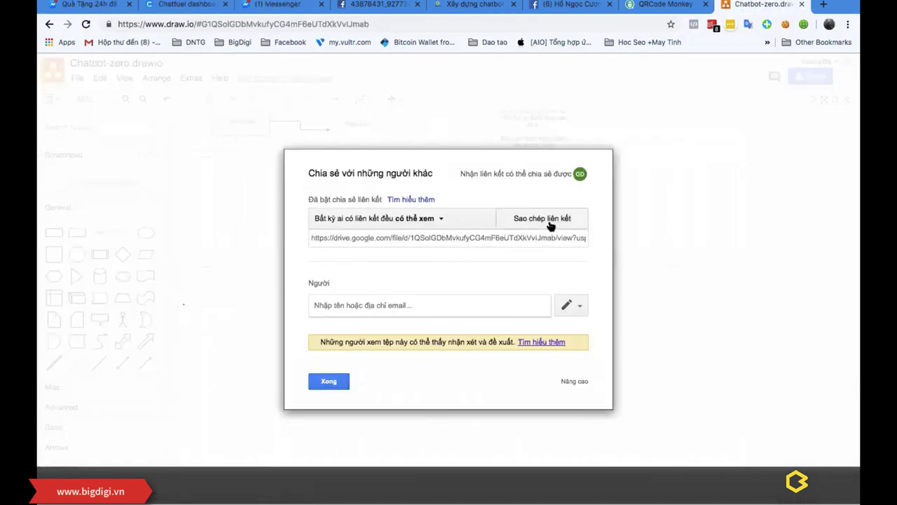
{"action": "left_click", "coordinate": [550, 224]}
{"action": "key", "text": "ctrl+c"}
{"action": "left_click", "coordinate": [330, 384]}
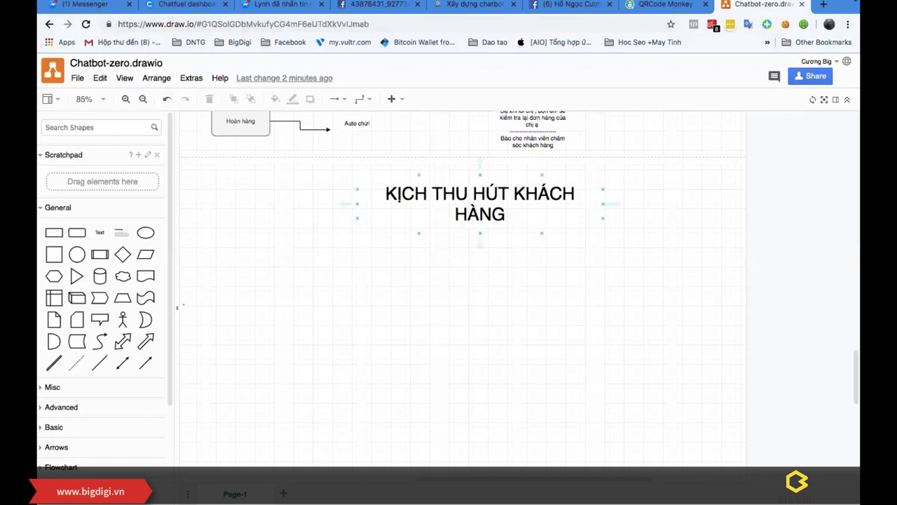
{"action": "key", "text": "super+t"}
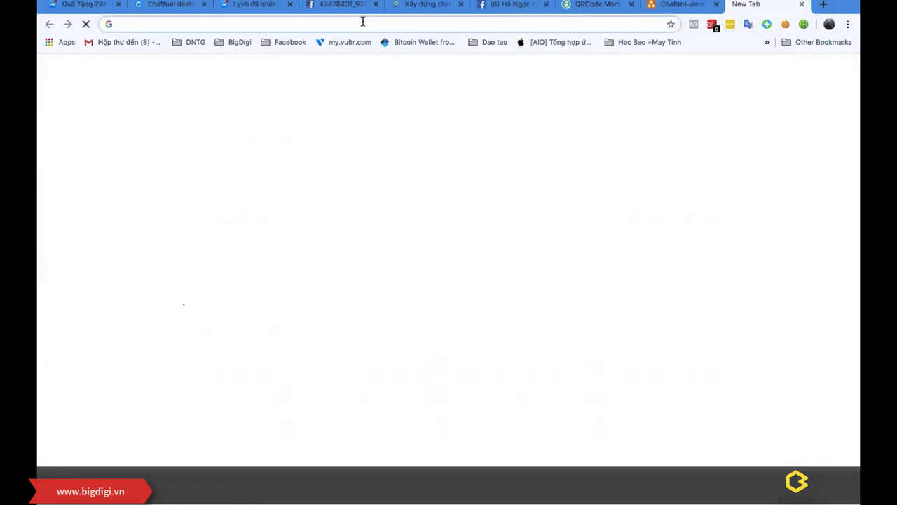
Step: Open the cuongbig.com WordPress dashboard and paste the Drive link as the Pretty Link target URL
{"action": "type", "text": "CUONG"}
{"action": "left_click", "coordinate": [294, 106]}
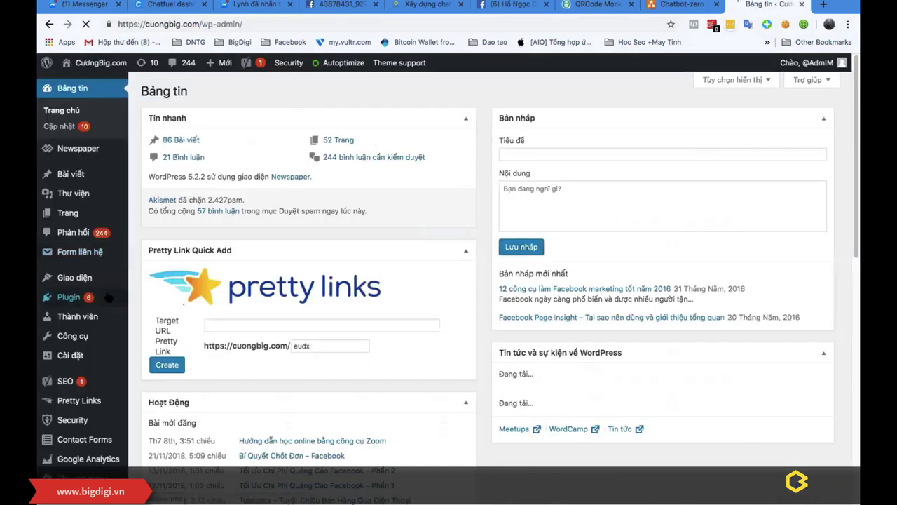
{"action": "left_click", "coordinate": [263, 327]}
{"action": "key", "text": "ctrl+v"}
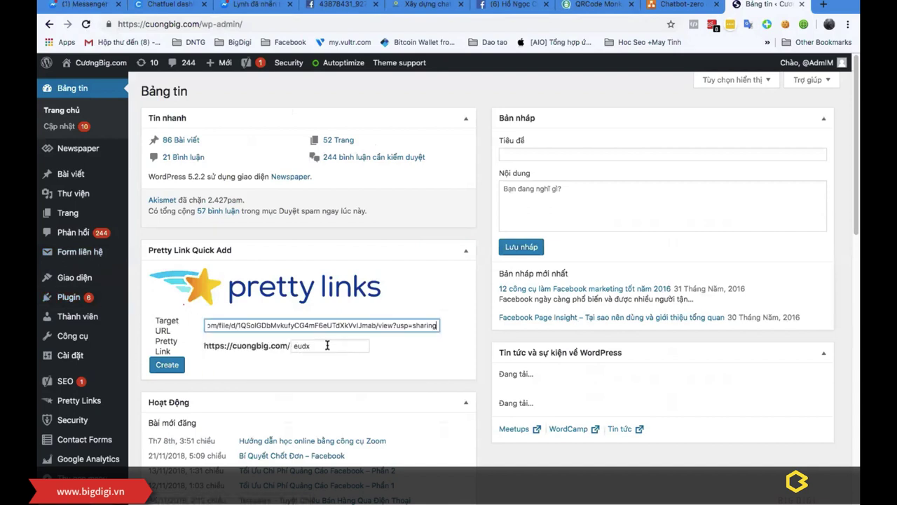
{"action": "key", "text": "Tab"}
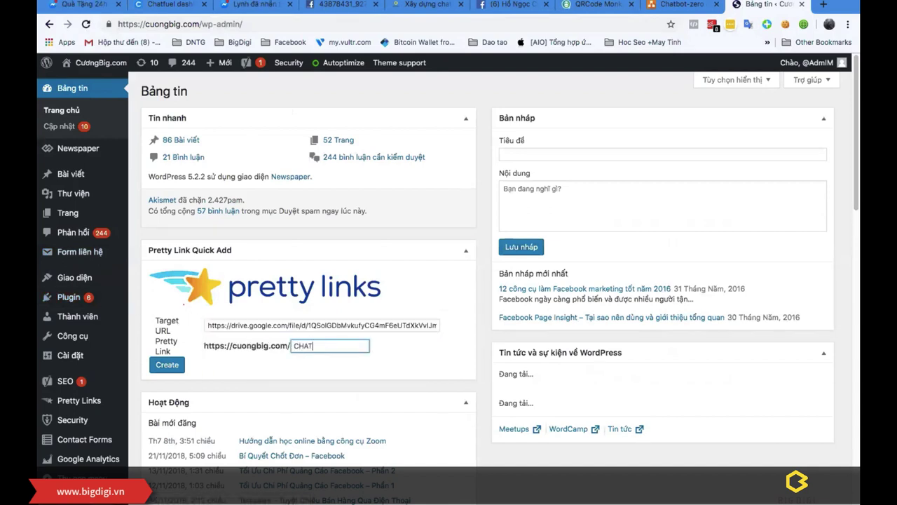
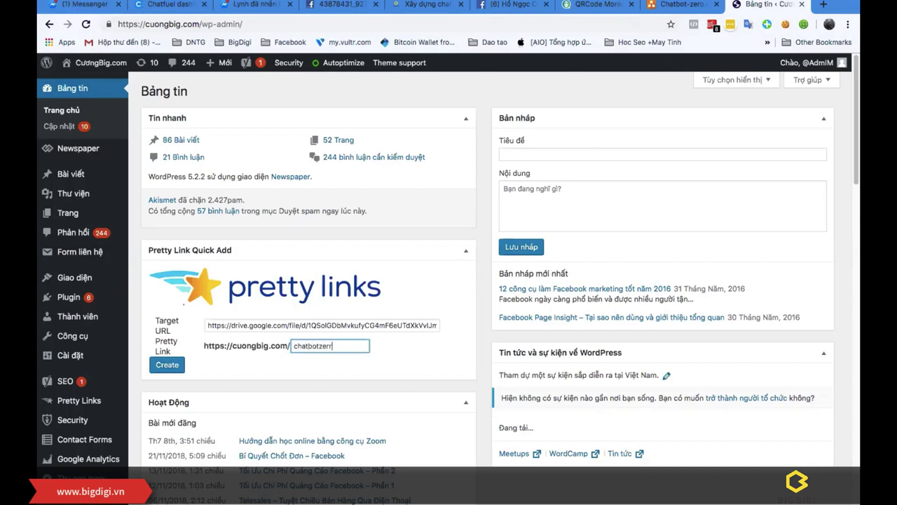
{"action": "left_click", "coordinate": [172, 367]}
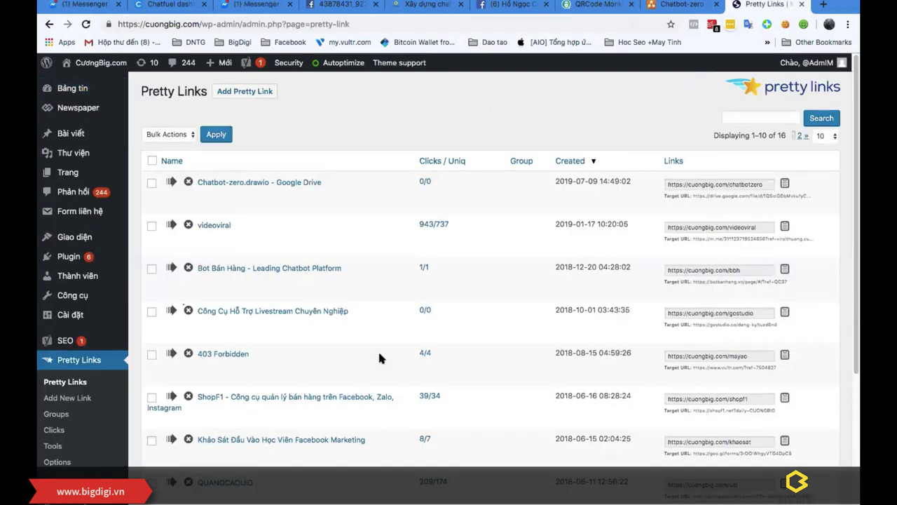
{"action": "left_click", "coordinate": [677, 4]}
{"action": "double_click", "coordinate": [404, 257]}
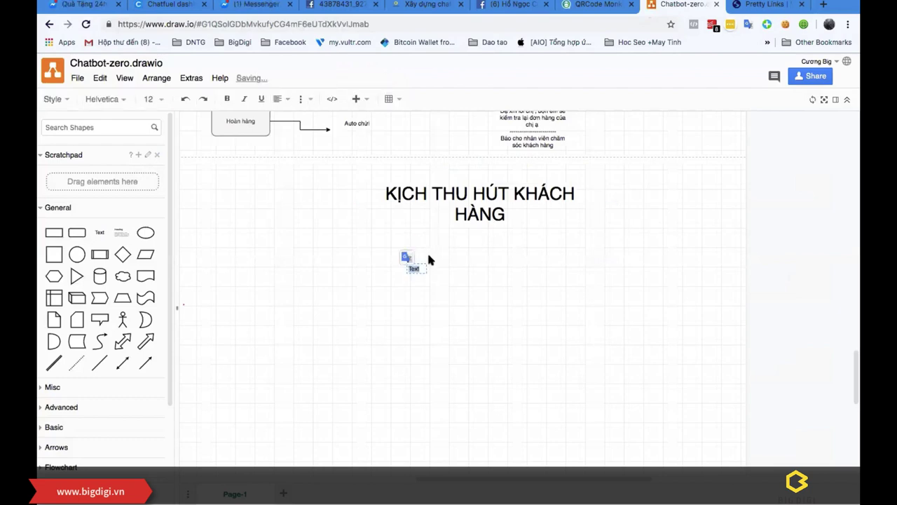
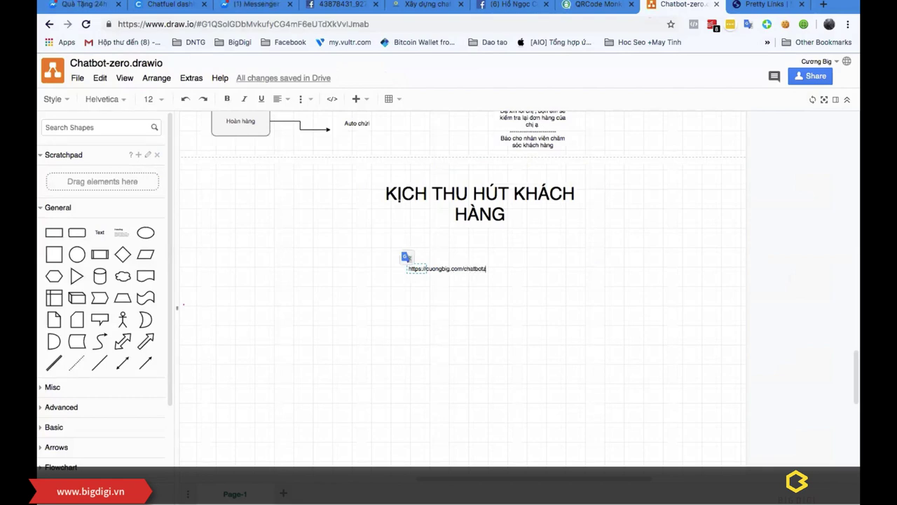
{"action": "left_click", "coordinate": [492, 324]}
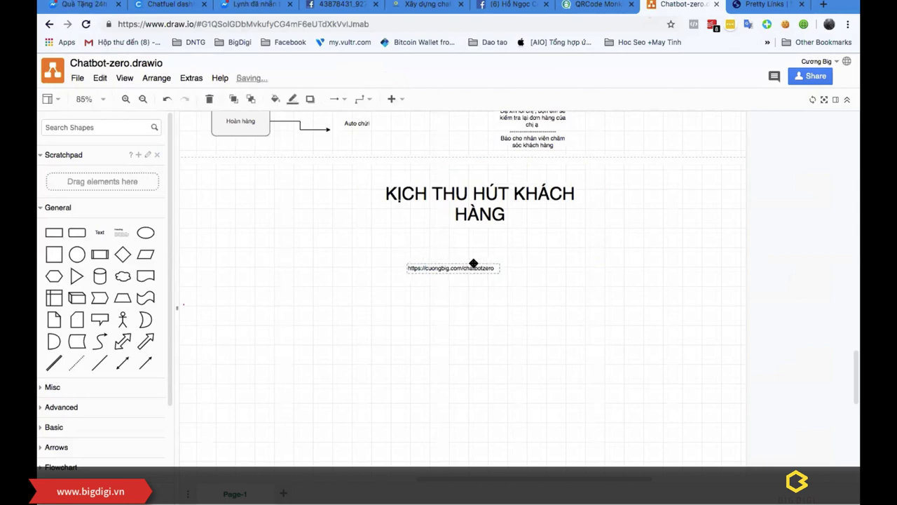
Step: Set the link label's font size to 36 and move it just under the heading
{"action": "double_click", "coordinate": [456, 273]}
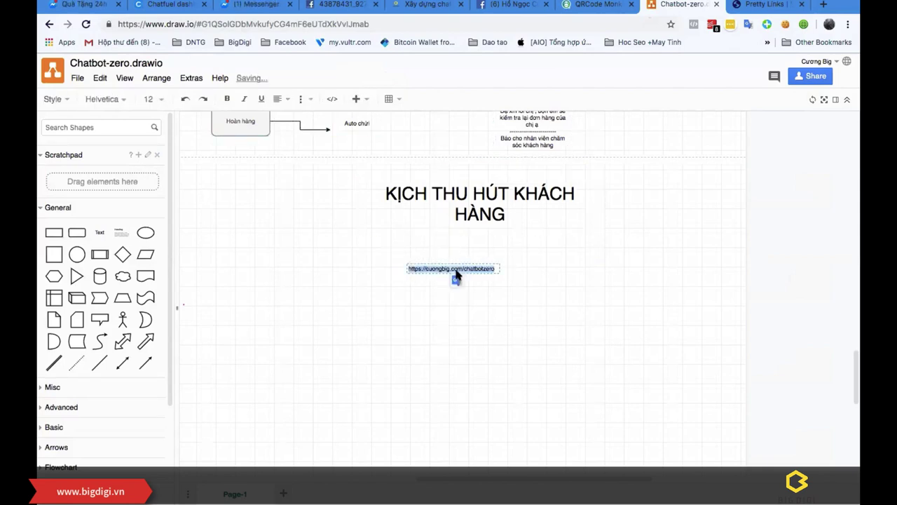
{"action": "left_click", "coordinate": [151, 98]}
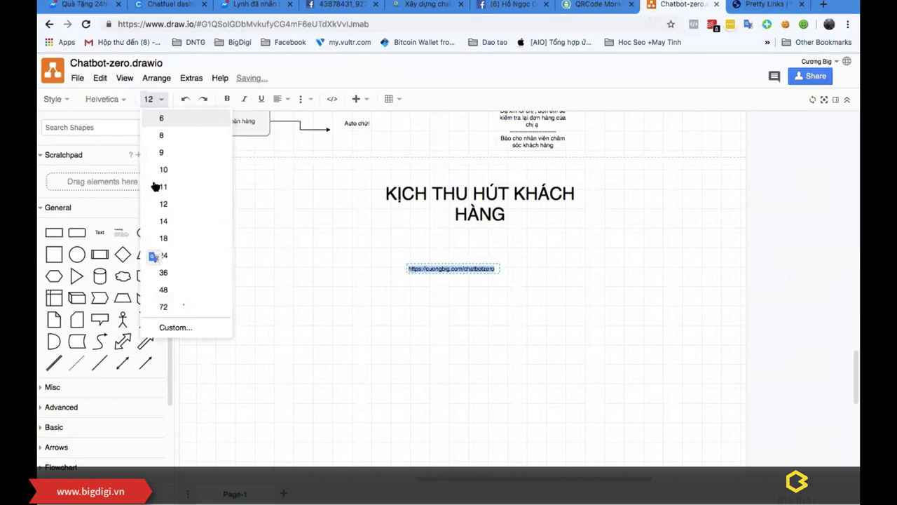
{"action": "left_click", "coordinate": [163, 272]}
{"action": "left_click", "coordinate": [603, 315]}
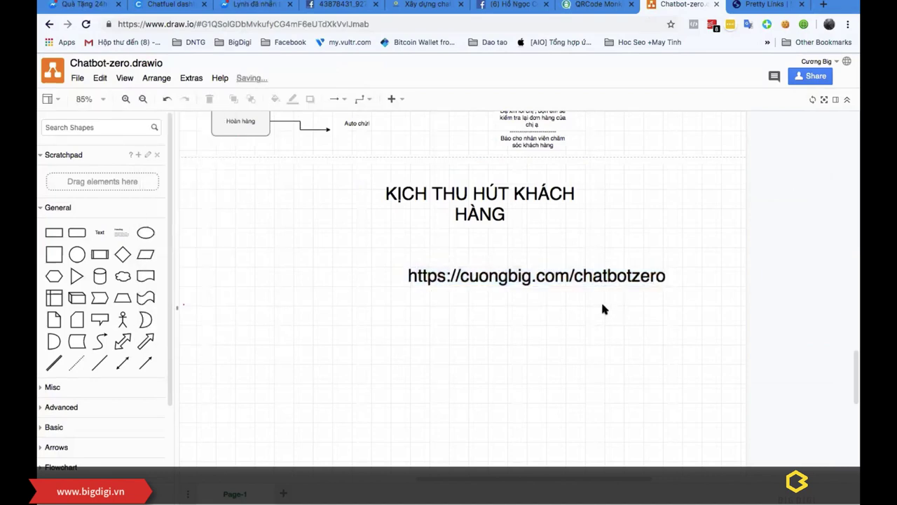
{"action": "left_click", "coordinate": [537, 274]}
{"action": "left_click_drag", "start_coordinate": [558, 267], "coordinate": [495, 241]}
{"action": "left_click", "coordinate": [532, 286]}
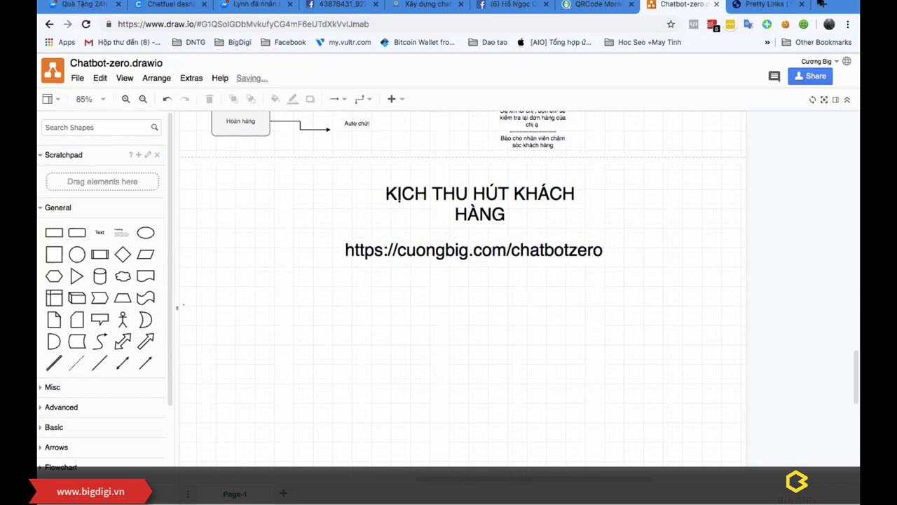
{"action": "left_click", "coordinate": [764, 5]}
{"action": "left_click", "coordinate": [375, 18]}
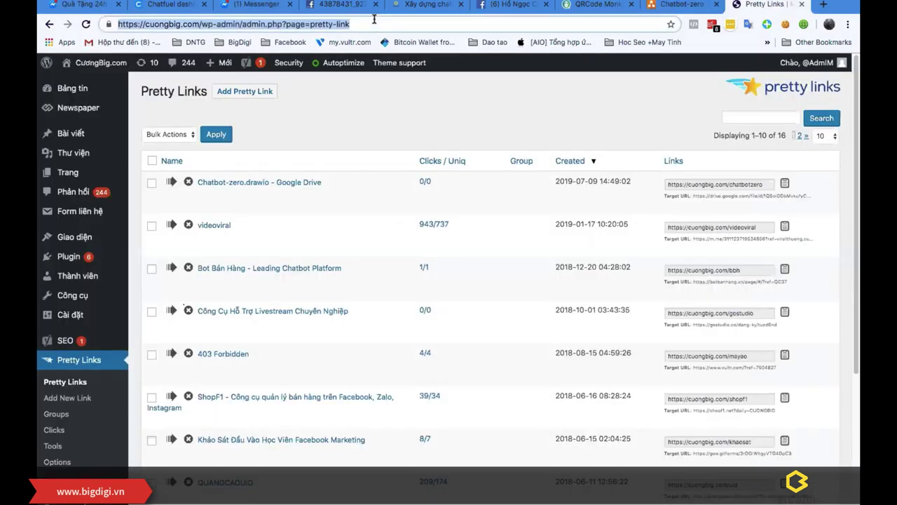
{"action": "key", "text": "Right"}
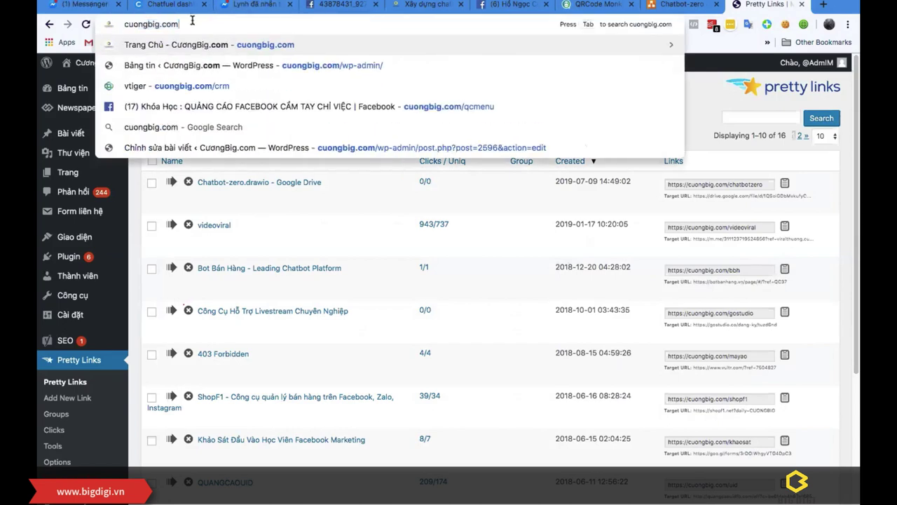
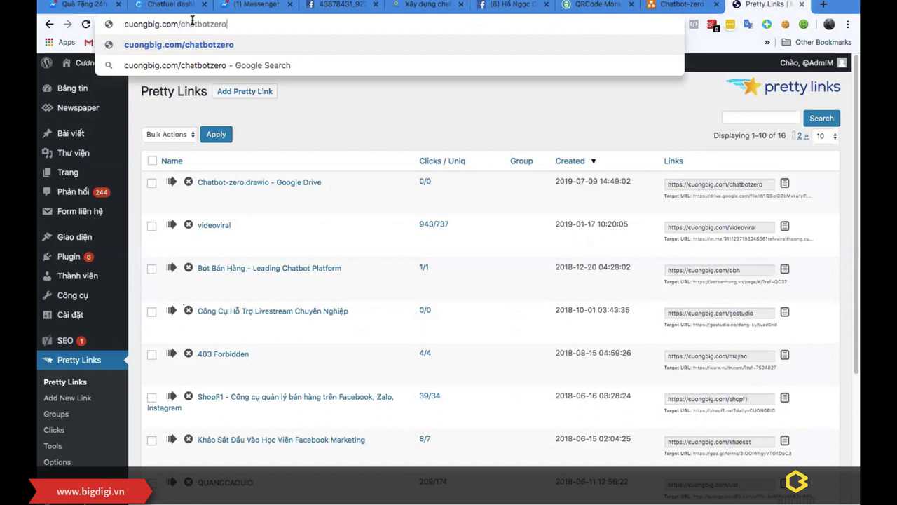
{"action": "key", "text": "Return"}
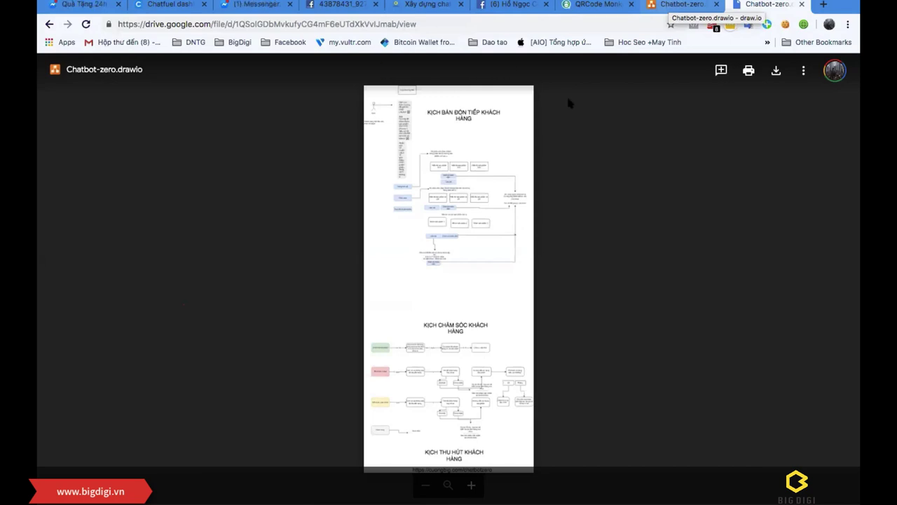
{"action": "left_click", "coordinate": [502, 69]}
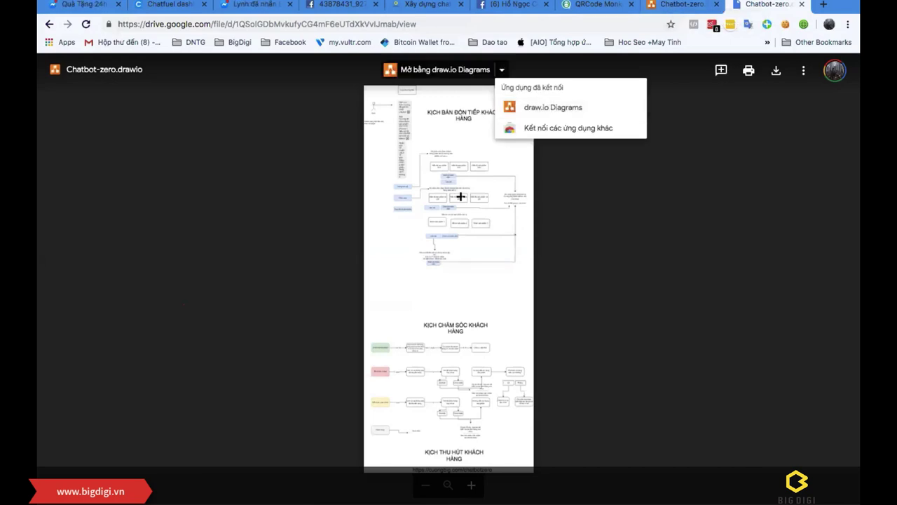
{"action": "left_click", "coordinate": [578, 223]}
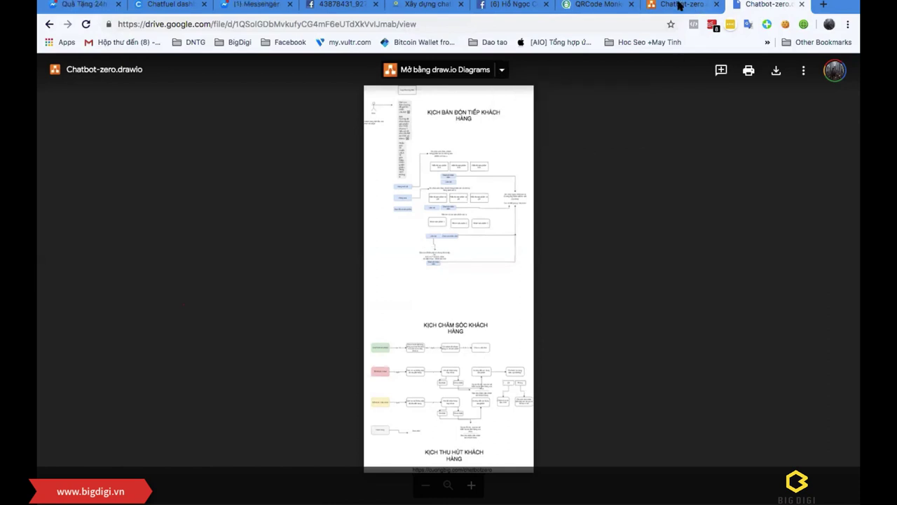
{"action": "key", "text": "ctrl+shift+Tab"}
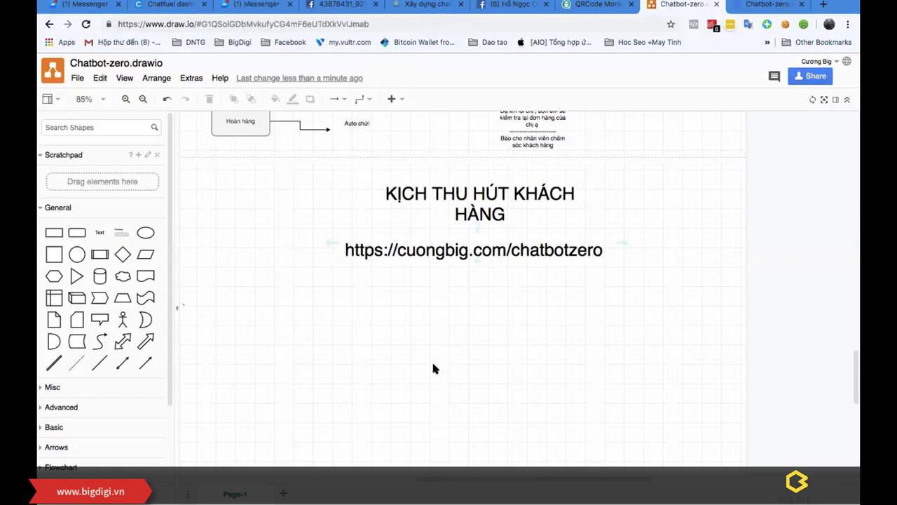
Step: Move the heading below the link and paste Chatfuel's opening message as a two-line text box
{"action": "left_click_drag", "start_coordinate": [517, 210], "coordinate": [517, 175]}
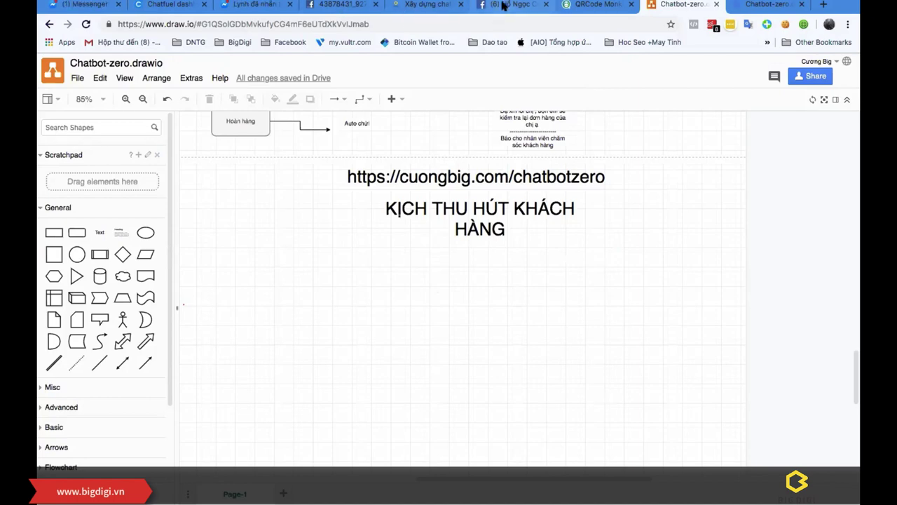
{"action": "left_click", "coordinate": [175, 5]}
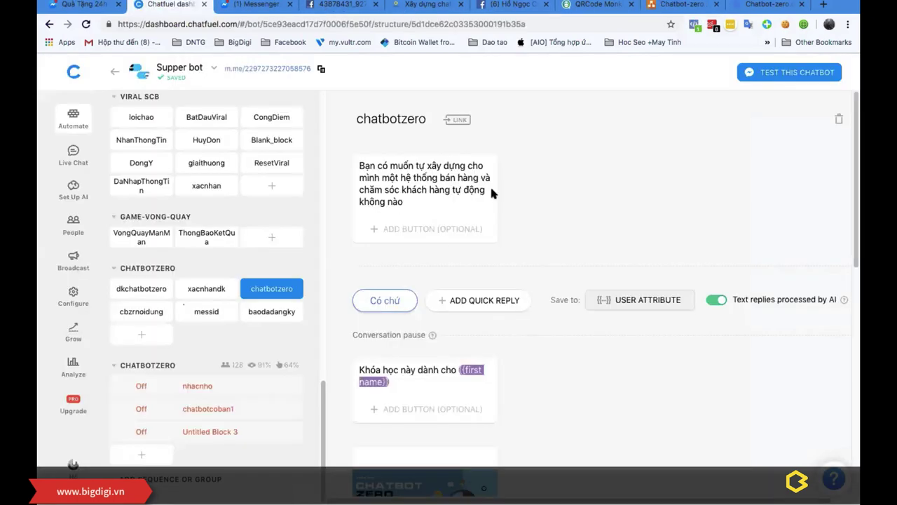
{"action": "triple_click", "coordinate": [394, 173]}
{"action": "key", "text": "ctrl+c"}
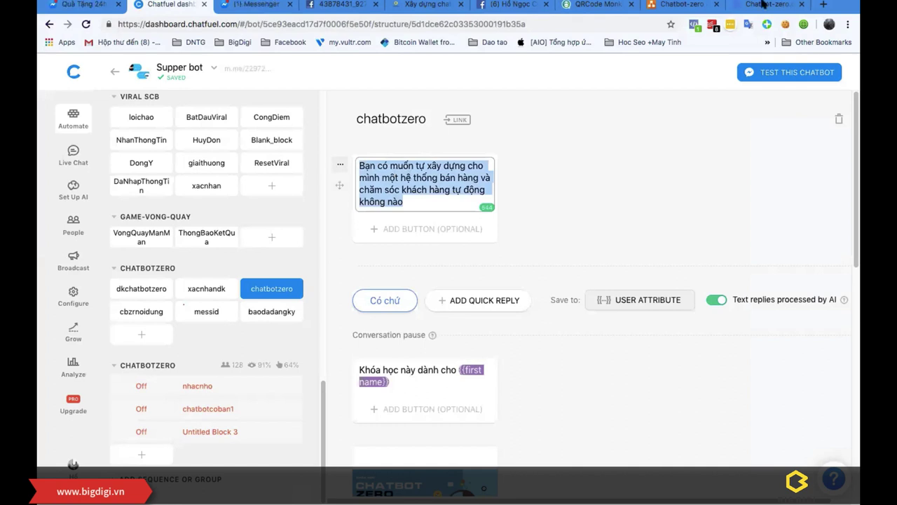
{"action": "left_click", "coordinate": [681, 5]}
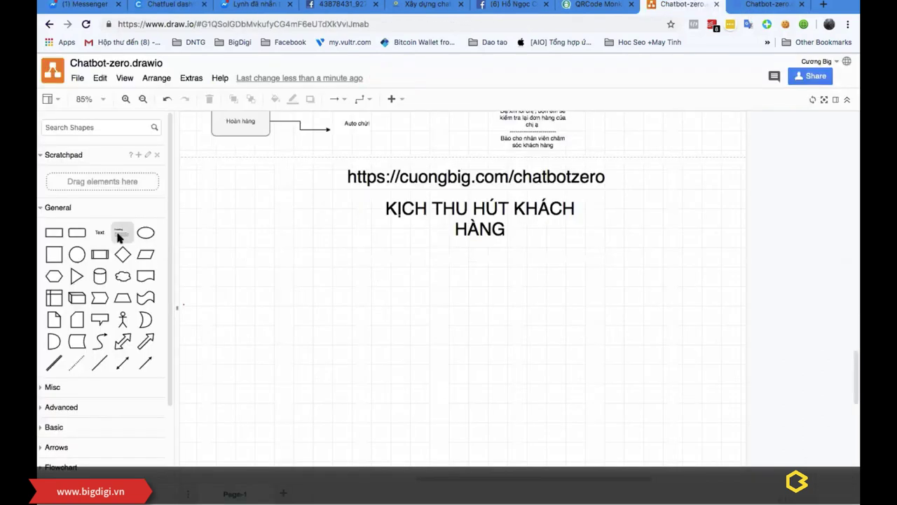
{"action": "left_click_drag", "start_coordinate": [99, 232], "coordinate": [249, 264]}
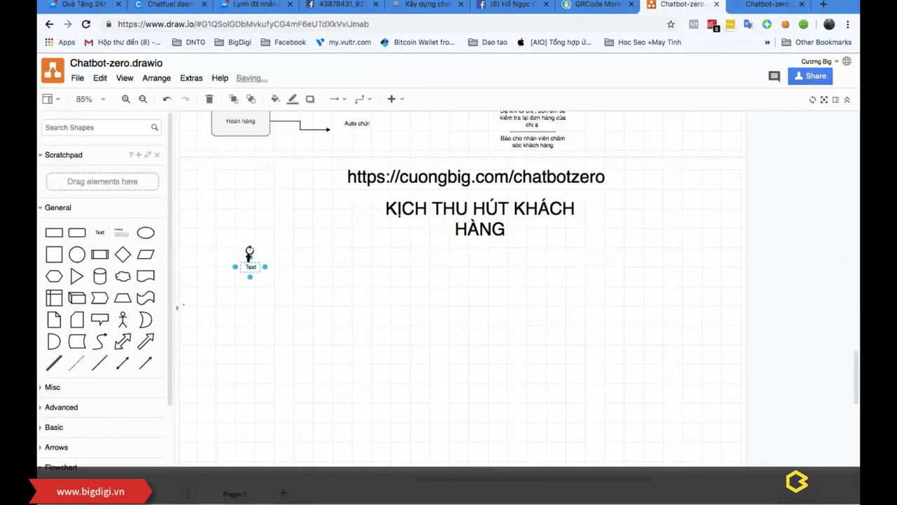
{"action": "double_click", "coordinate": [249, 267]}
{"action": "key", "text": "ctrl+v"}
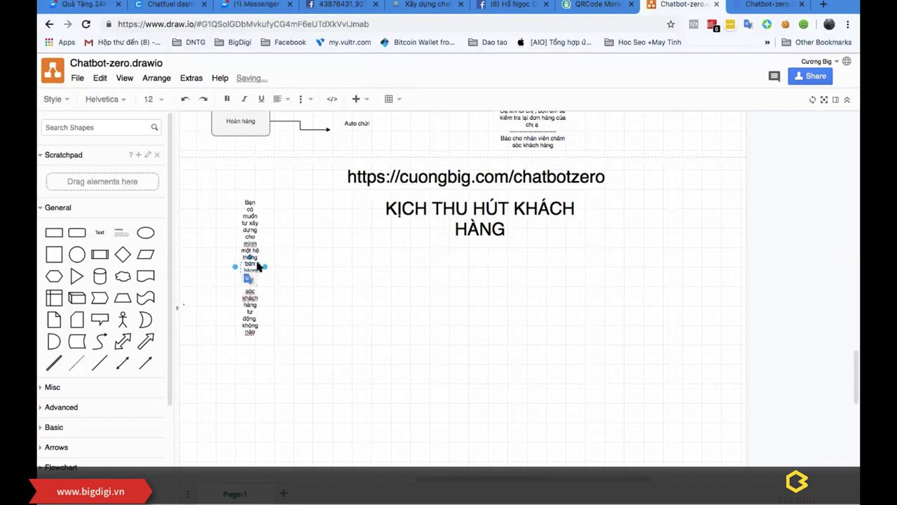
{"action": "left_click_drag", "start_coordinate": [264, 266], "coordinate": [431, 265]}
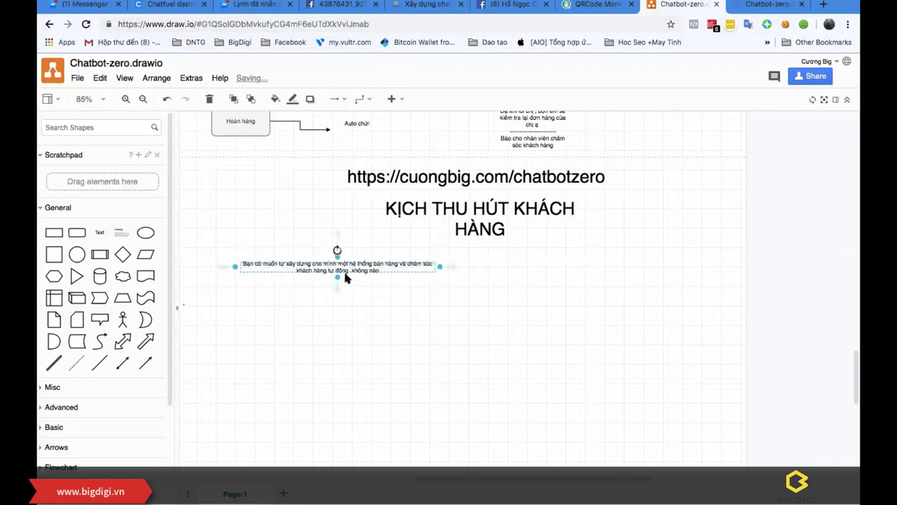
{"action": "left_click_drag", "start_coordinate": [337, 273], "coordinate": [343, 256]}
{"action": "left_click_drag", "start_coordinate": [417, 264], "coordinate": [373, 261]}
{"action": "left_click", "coordinate": [313, 317]}
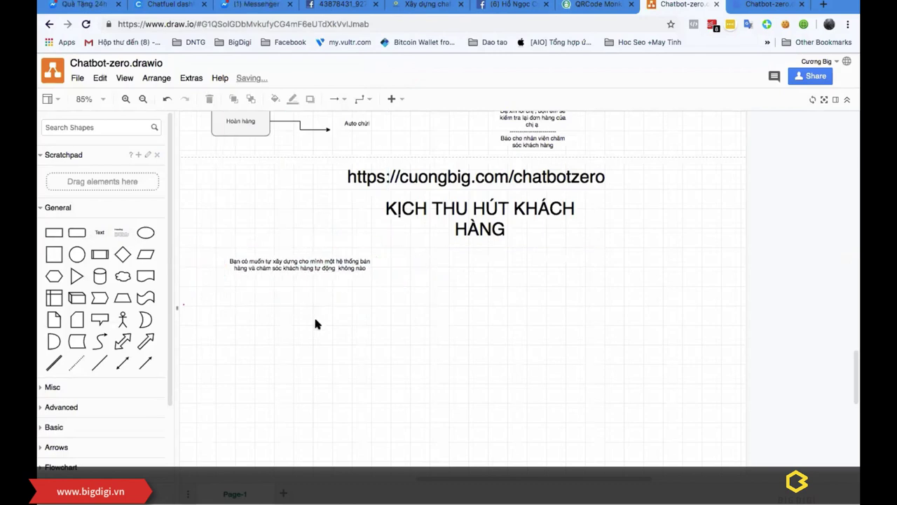
Step: Add a rectangle labelled 'Có chứ' beneath the opening message
{"action": "left_click_drag", "start_coordinate": [56, 237], "coordinate": [278, 298]}
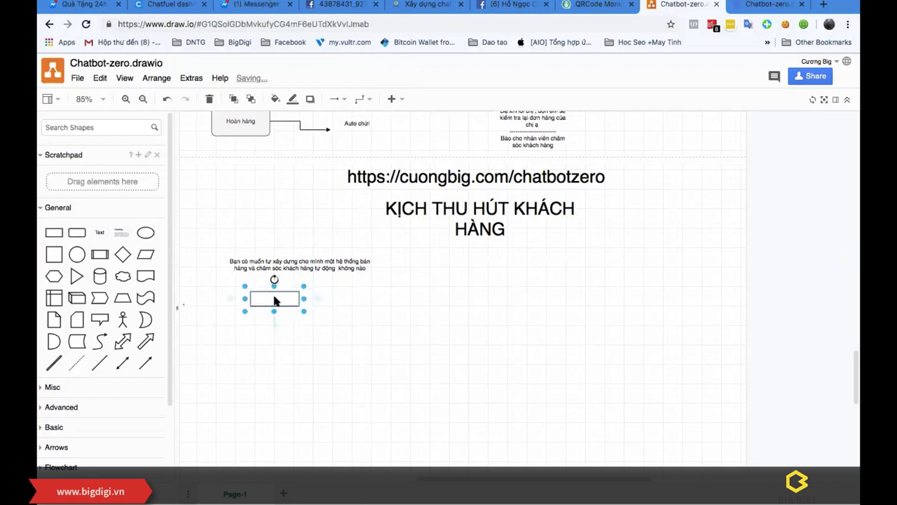
{"action": "double_click", "coordinate": [277, 298]}
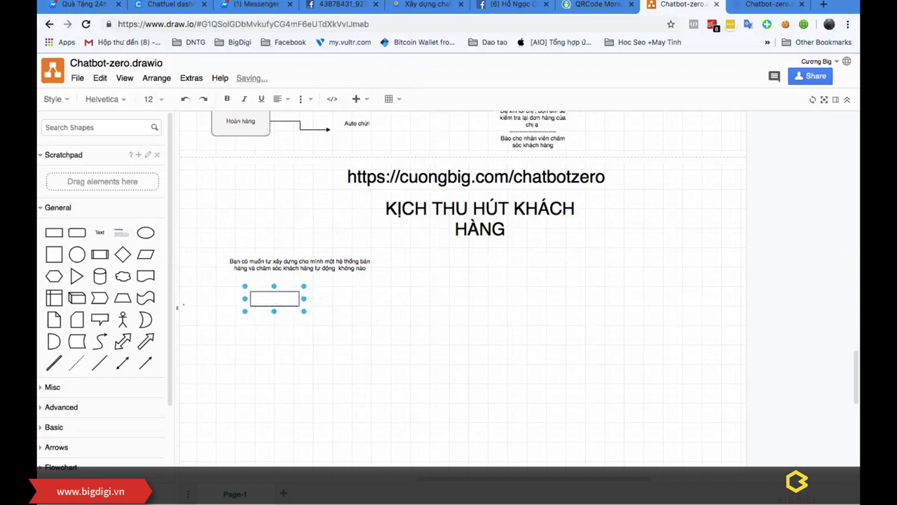
{"action": "type", "text": "Có chứ"}
{"action": "left_click", "coordinate": [406, 365]}
{"action": "left_click", "coordinate": [505, 4]}
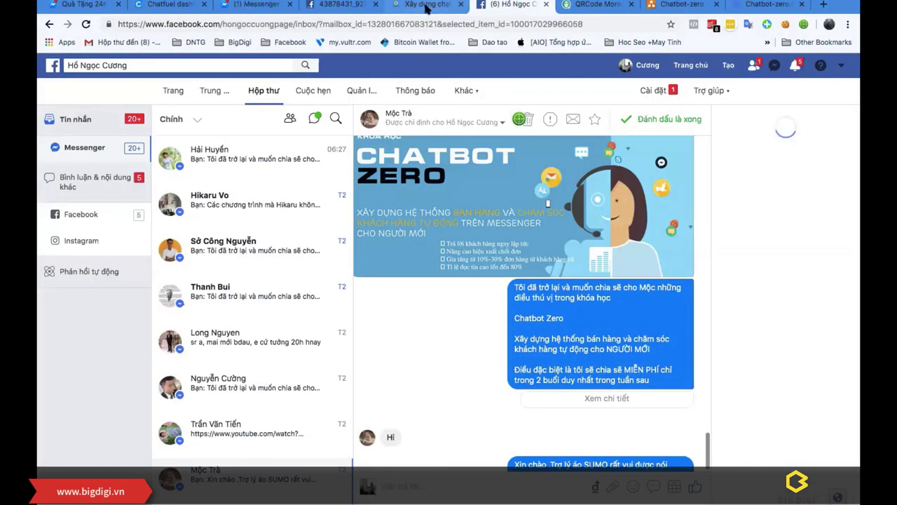
Step: Copy the course greeting from Chatfuel and paste it under the 'Có chứ' box
{"action": "left_click", "coordinate": [196, 11]}
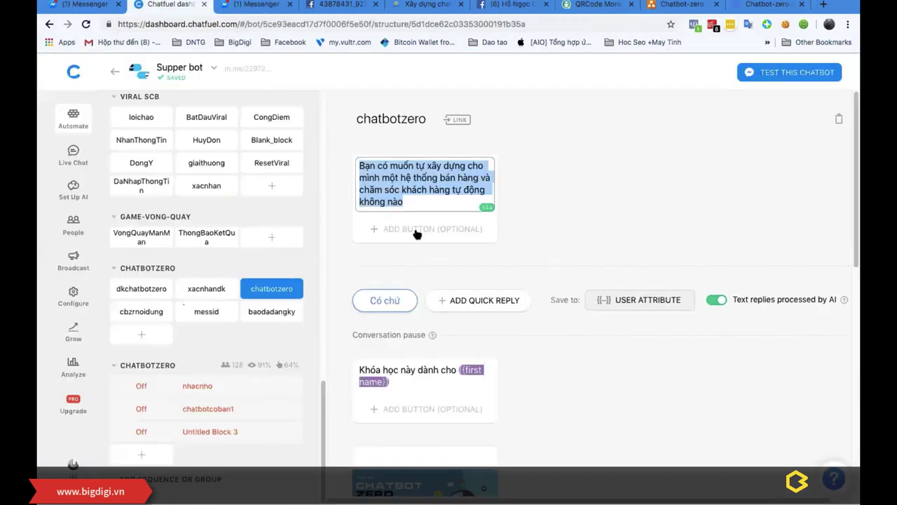
{"action": "scroll", "coordinate": [453, 286], "scroll_direction": "down", "scroll_amount": 3}
{"action": "left_click", "coordinate": [369, 160]}
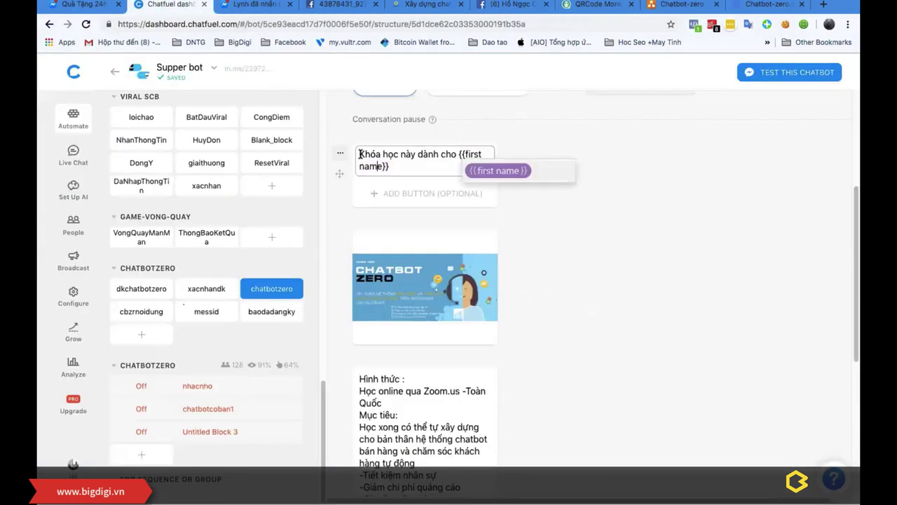
{"action": "left_click_drag", "start_coordinate": [360, 154], "coordinate": [422, 167]}
{"action": "key", "text": "ctrl+c"}
{"action": "key", "text": "Escape"}
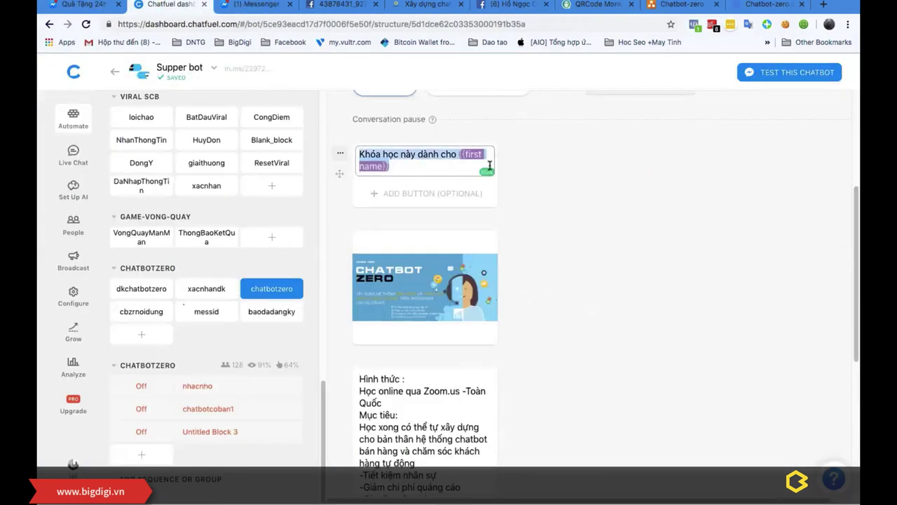
{"action": "key", "text": "ctrl+Up"}
{"action": "left_click", "coordinate": [365, 29]}
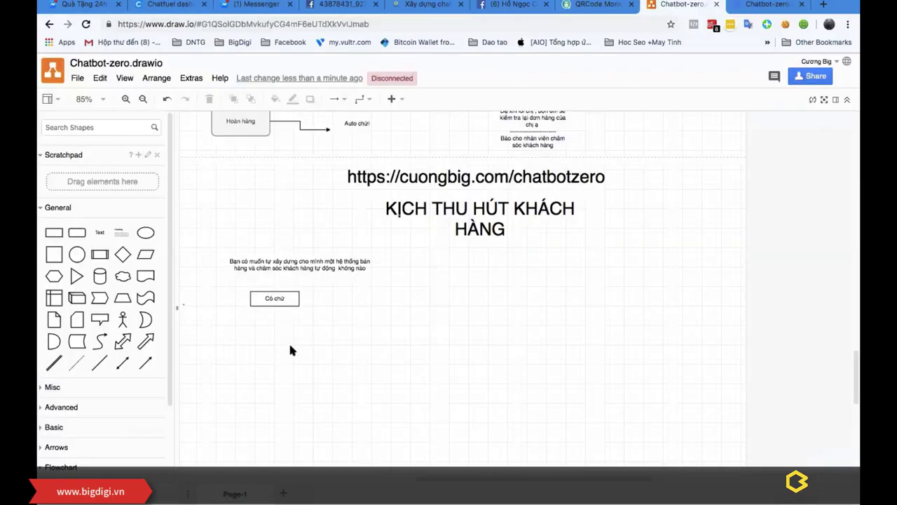
{"action": "key", "text": "ctrl+v"}
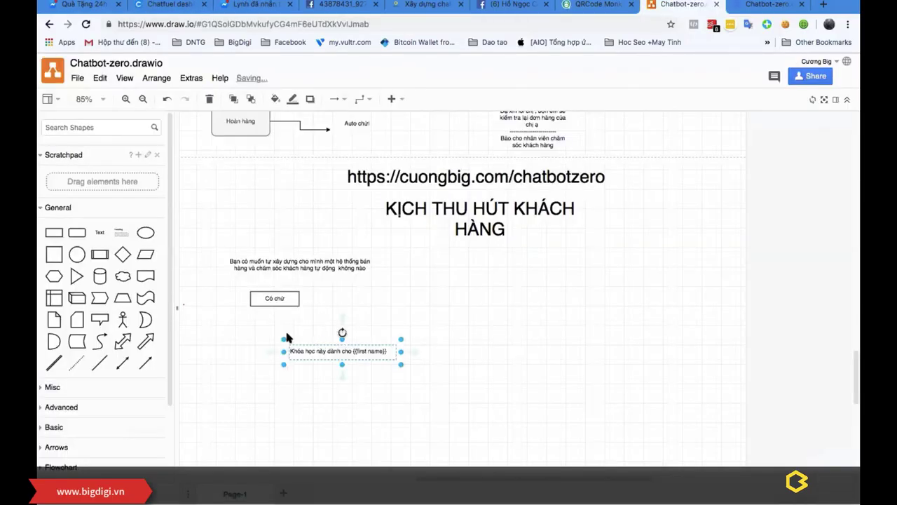
{"action": "left_click_drag", "start_coordinate": [312, 344], "coordinate": [258, 315]}
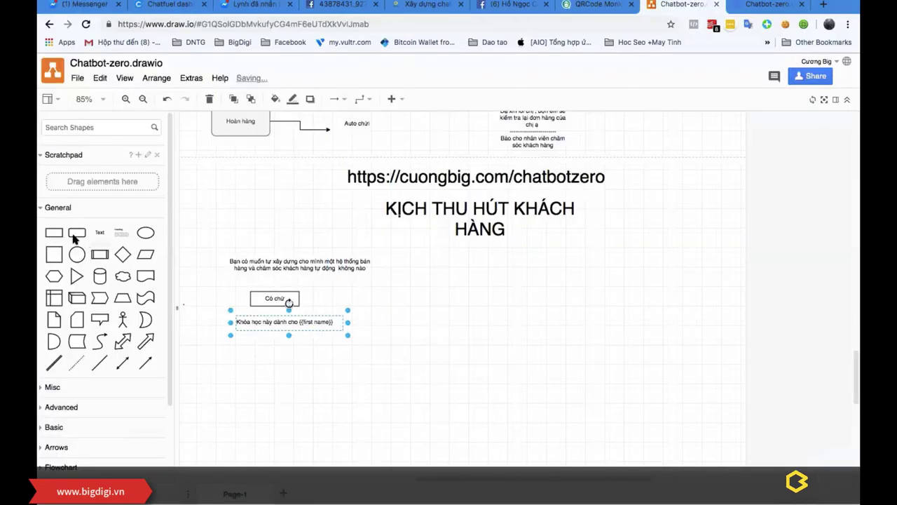
Step: Add a box labelled 'Hình ảnh' below the greeting text
{"action": "left_click_drag", "start_coordinate": [75, 239], "coordinate": [257, 355]}
{"action": "double_click", "coordinate": [259, 356]}
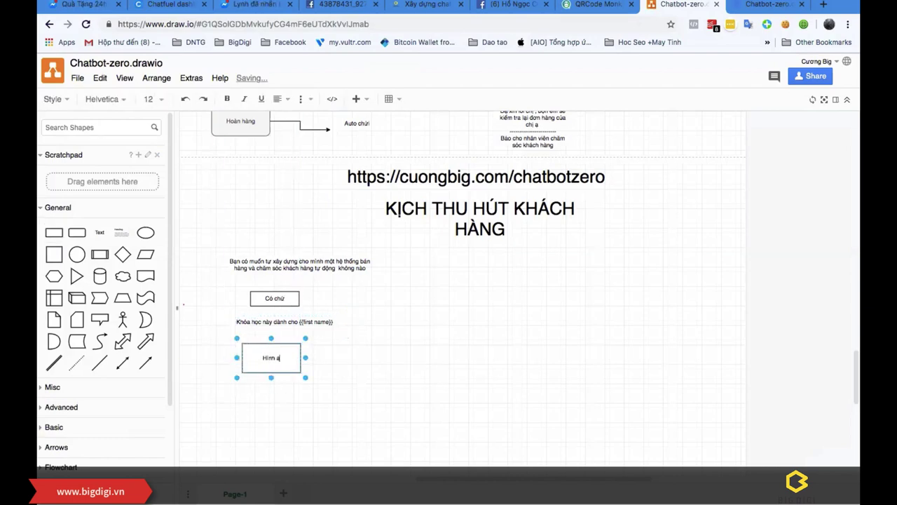
{"action": "type", "text": "Hình ảnh"}
{"action": "left_click", "coordinate": [477, 354]}
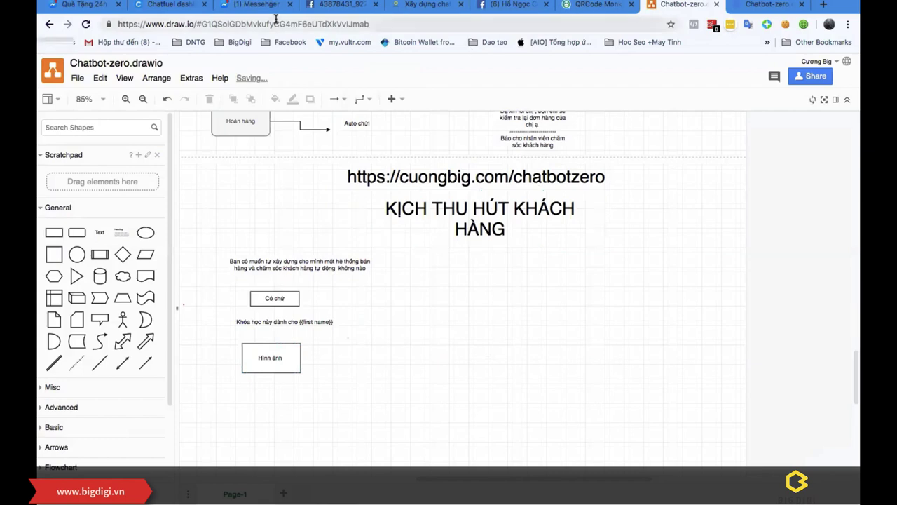
Step: Paste Chatfuel's Hình thức card text into a resized text shape aligned under 'Hình ảnh'
{"action": "left_click", "coordinate": [160, 7]}
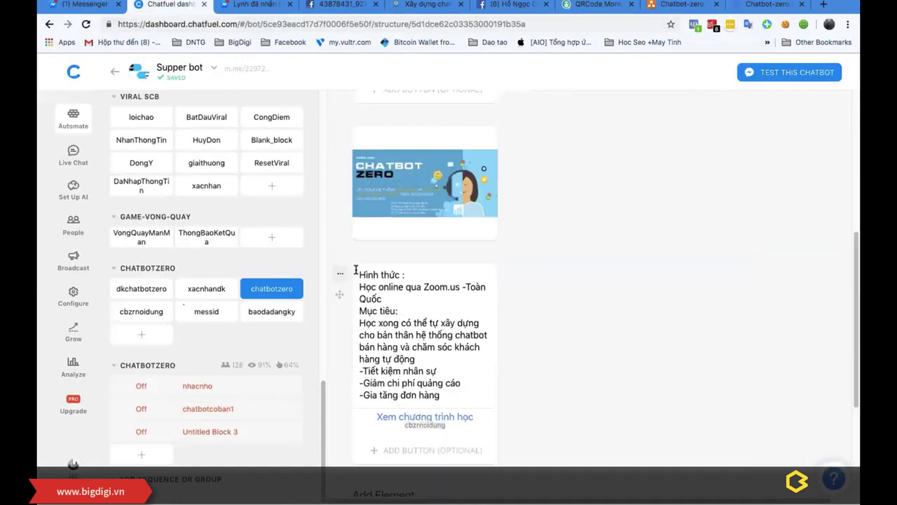
{"action": "left_click_drag", "start_coordinate": [356, 269], "coordinate": [480, 392]}
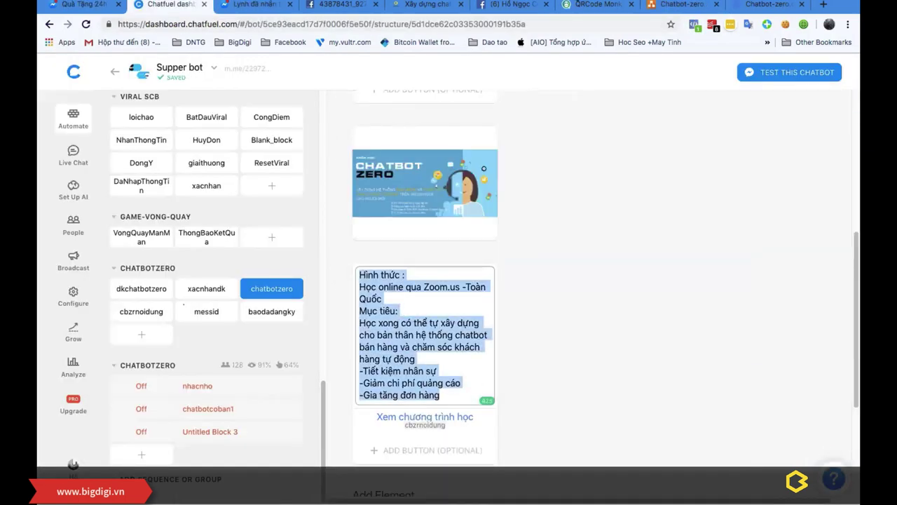
{"action": "left_click", "coordinate": [678, 7]}
{"action": "left_click_drag", "start_coordinate": [121, 230], "coordinate": [260, 390]}
{"action": "double_click", "coordinate": [259, 391]}
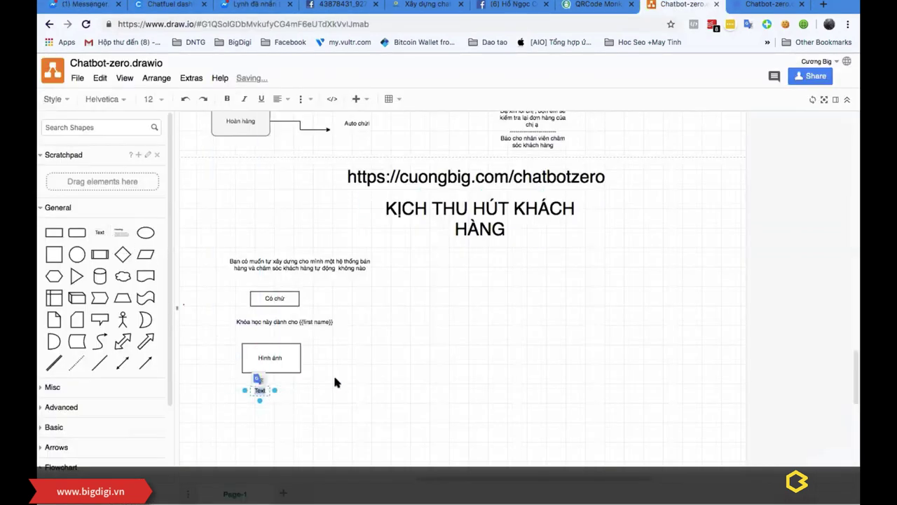
{"action": "key", "text": "ctrl+v"}
{"action": "left_click_drag", "start_coordinate": [272, 331], "coordinate": [509, 332]}
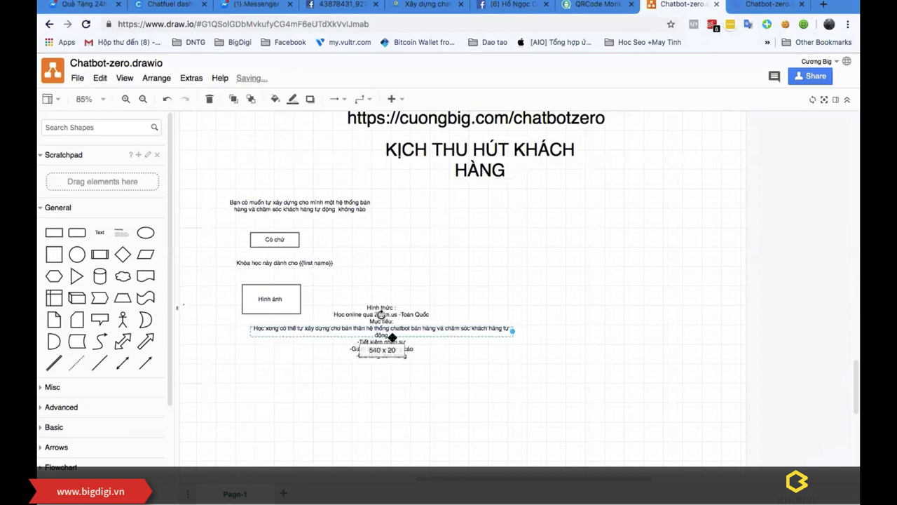
{"action": "left_click_drag", "start_coordinate": [382, 342], "coordinate": [379, 390]}
{"action": "left_click_drag", "start_coordinate": [409, 349], "coordinate": [364, 331]}
{"action": "left_click", "coordinate": [414, 300]}
{"action": "left_click_drag", "start_coordinate": [309, 335], "coordinate": [292, 332]}
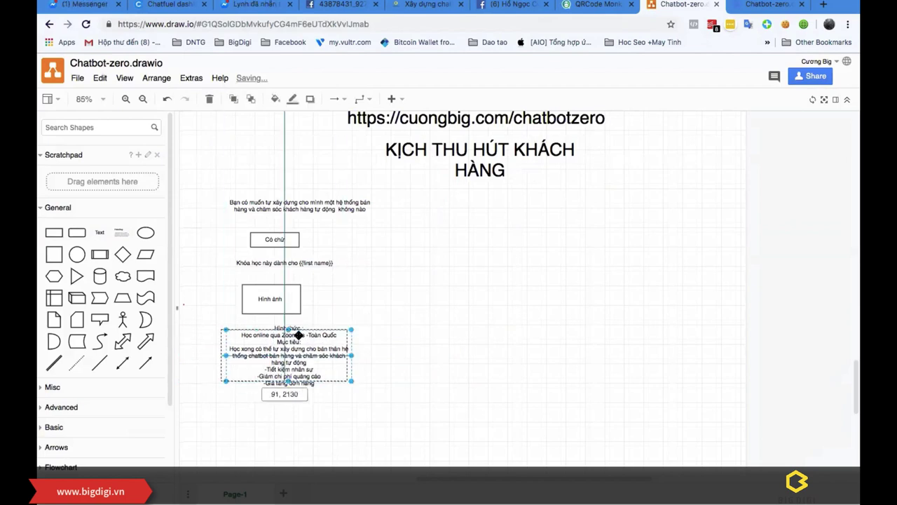
{"action": "left_click", "coordinate": [406, 307]}
Step: Add a rounded 'Xem chương trình học' button centred under the Hình thức text
{"action": "left_click_drag", "start_coordinate": [77, 232], "coordinate": [275, 391]}
{"action": "double_click", "coordinate": [275, 390]}
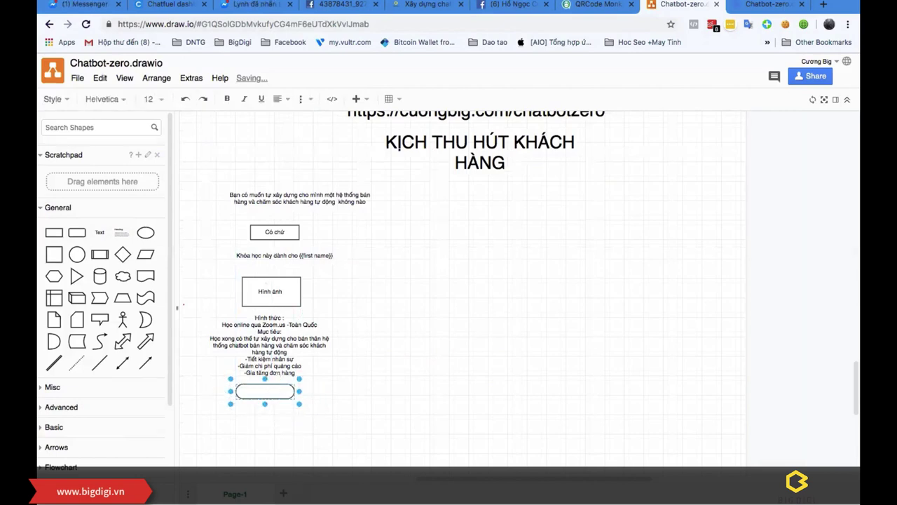
{"action": "type", "text": "Xem chương trình học"}
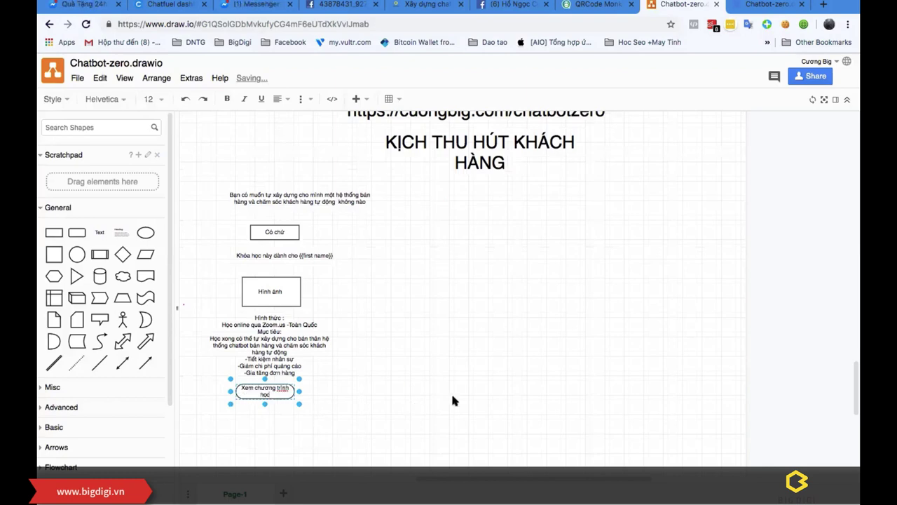
{"action": "left_click", "coordinate": [450, 396]}
{"action": "left_click_drag", "start_coordinate": [282, 392], "coordinate": [297, 398]}
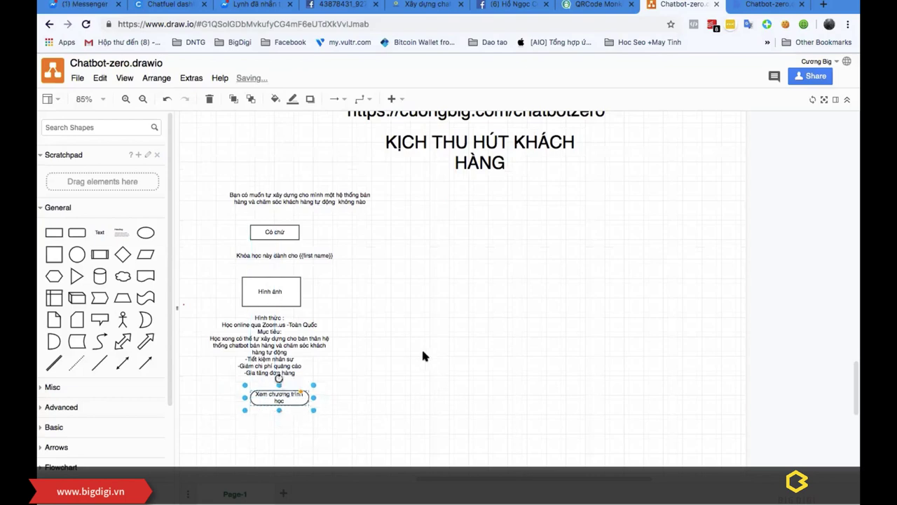
{"action": "left_click", "coordinate": [340, 379]}
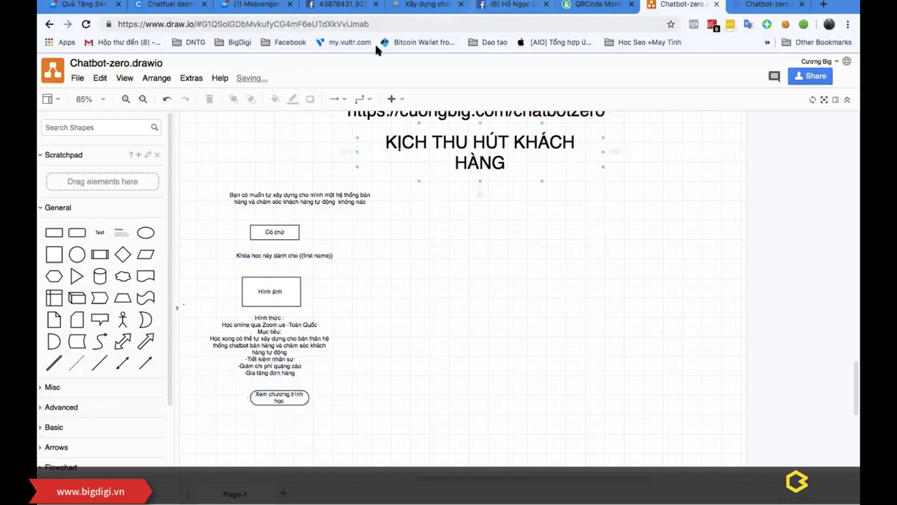
{"action": "left_click", "coordinate": [171, 5]}
{"action": "left_click", "coordinate": [580, 320]}
{"action": "scroll", "coordinate": [581, 320], "scroll_direction": "down", "scroll_amount": 2}
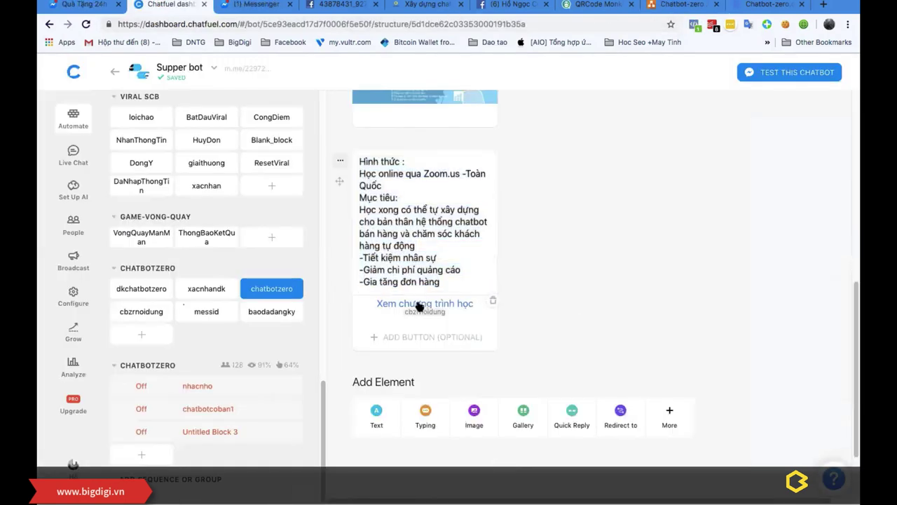
{"action": "left_click", "coordinate": [396, 309]}
{"action": "left_click", "coordinate": [356, 379]}
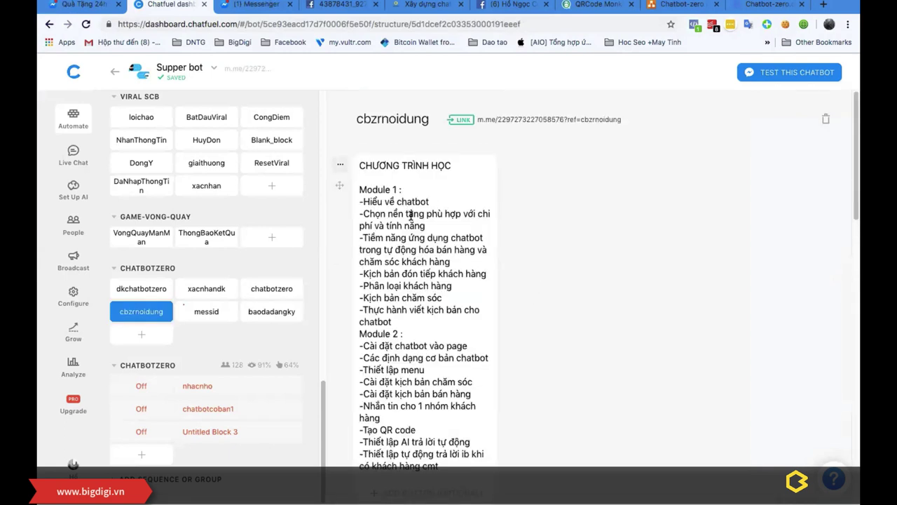
{"action": "scroll", "coordinate": [410, 217], "scroll_direction": "down", "scroll_amount": 3}
{"action": "key", "text": "super+a"}
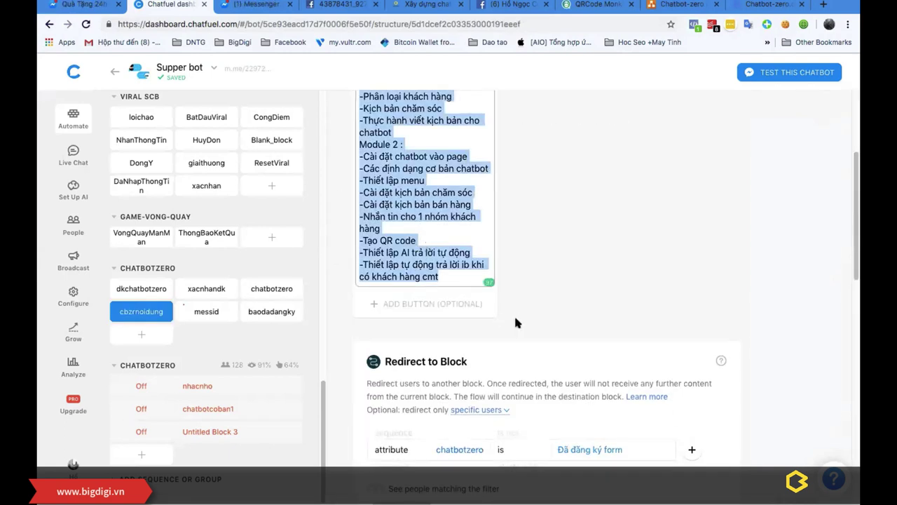
{"action": "scroll", "coordinate": [505, 344], "scroll_direction": "down", "scroll_amount": 10}
{"action": "scroll", "coordinate": [523, 297], "scroll_direction": "up", "scroll_amount": 5}
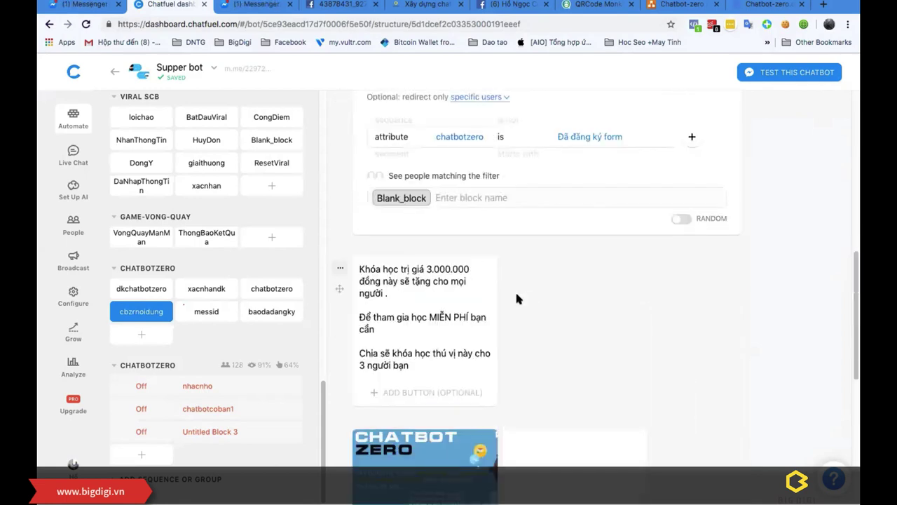
{"action": "scroll", "coordinate": [516, 298], "scroll_direction": "up", "scroll_amount": 8}
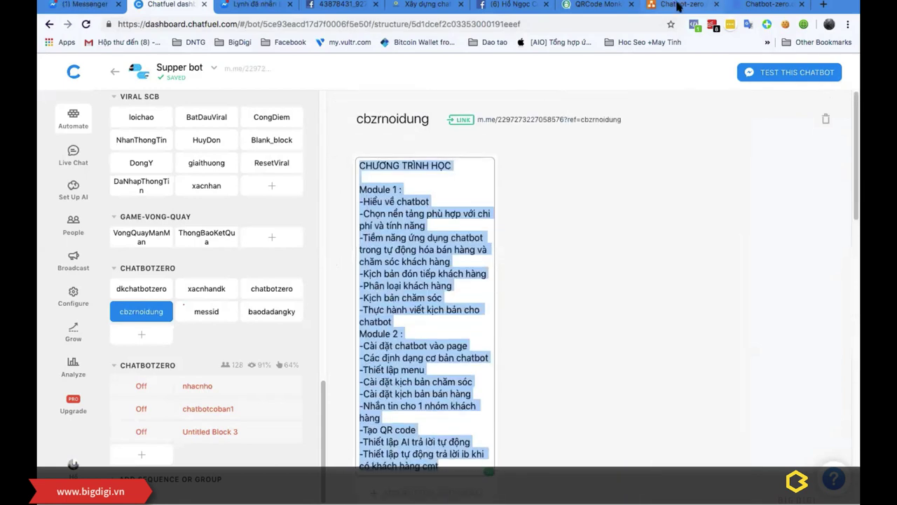
{"action": "left_click", "coordinate": [681, 4]}
{"action": "scroll", "coordinate": [308, 392], "scroll_direction": "down", "scroll_amount": 1}
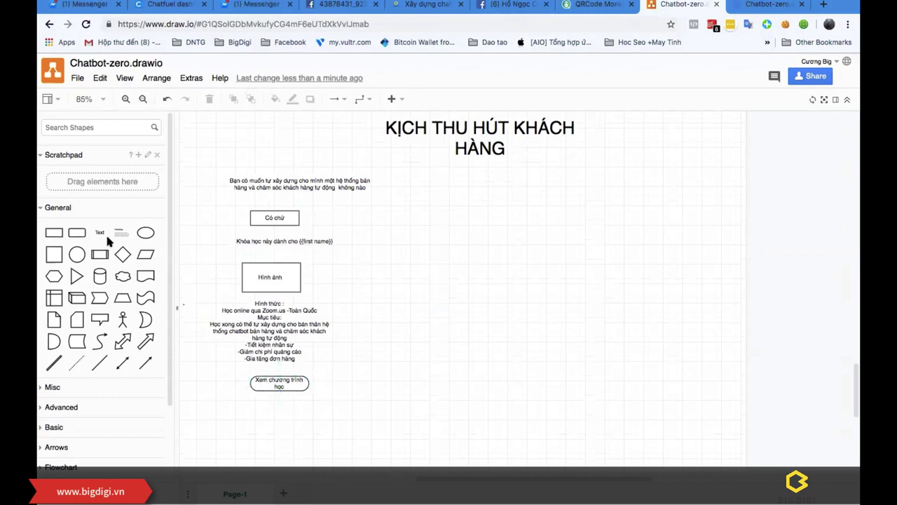
{"action": "left_click_drag", "start_coordinate": [109, 241], "coordinate": [449, 220]}
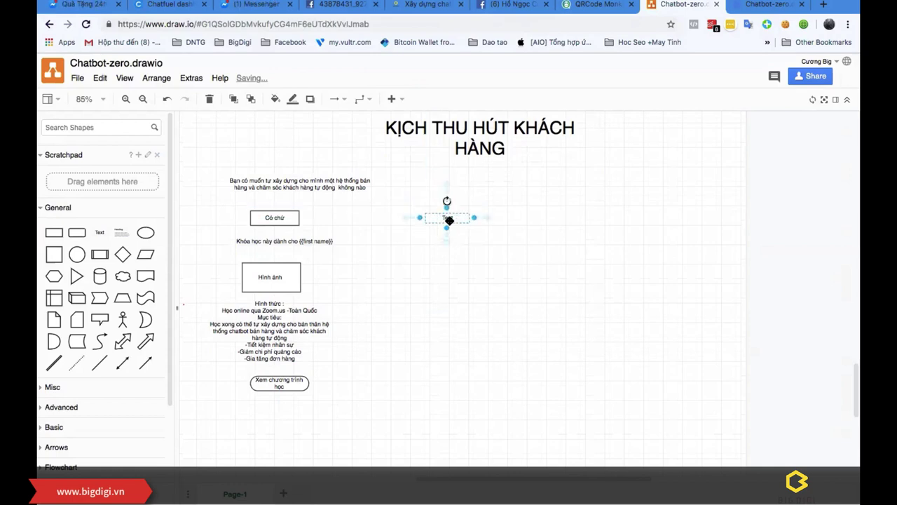
{"action": "double_click", "coordinate": [448, 218]}
{"action": "key", "text": "ctrl+v"}
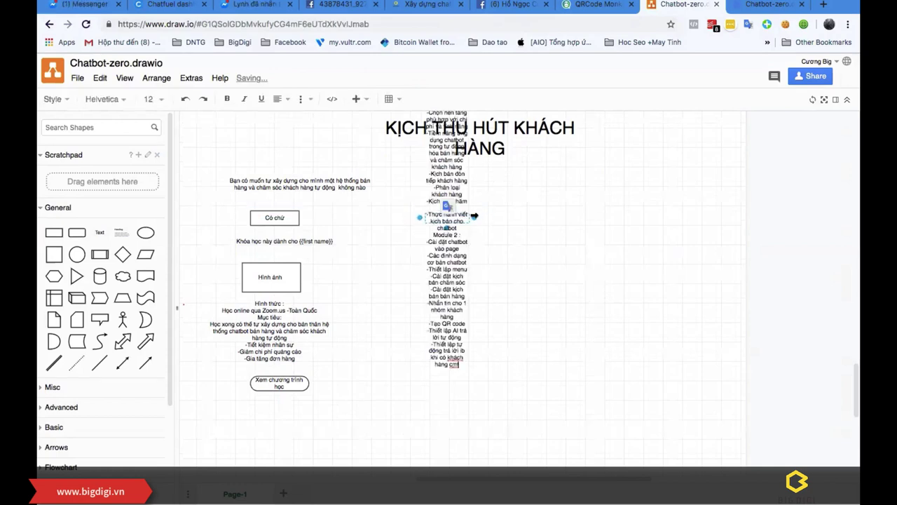
{"action": "key", "text": "Escape"}
{"action": "left_click_drag", "start_coordinate": [510, 265], "coordinate": [461, 318]}
{"action": "left_click", "coordinate": [571, 330]}
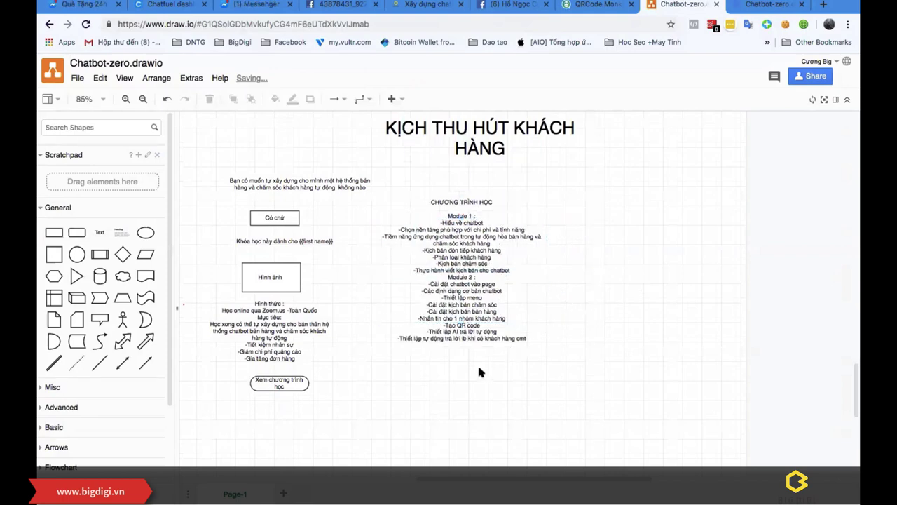
{"action": "left_click", "coordinate": [288, 381]}
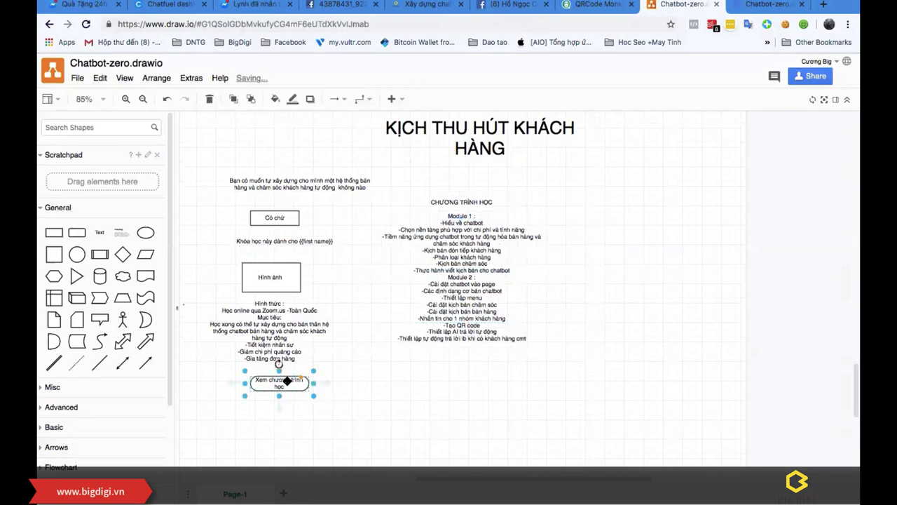
{"action": "key", "text": "ctrl+d"}
{"action": "left_click_drag", "start_coordinate": [264, 397], "coordinate": [456, 360]}
{"action": "double_click", "coordinate": [461, 363]}
{"action": "type", "text": "Đa"}
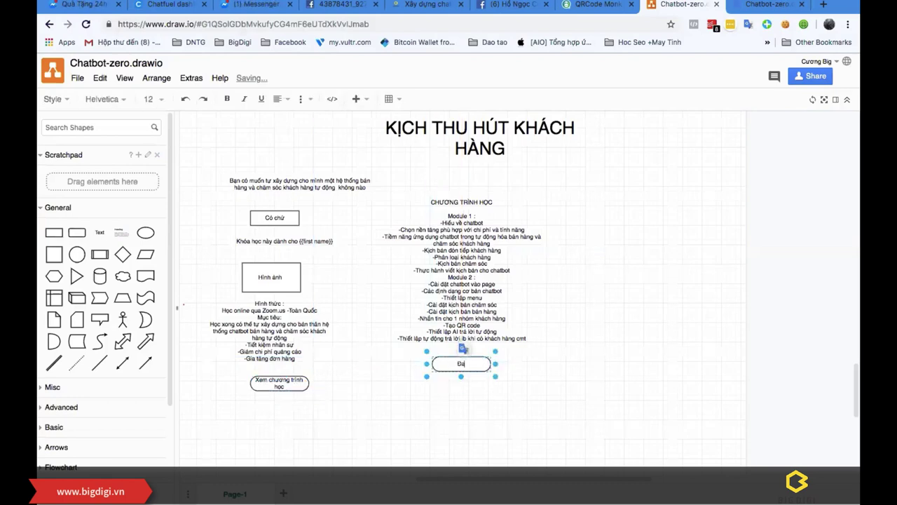
{"action": "left_click", "coordinate": [568, 376]}
{"action": "left_click_drag", "start_coordinate": [443, 480], "coordinate": [479, 481]}
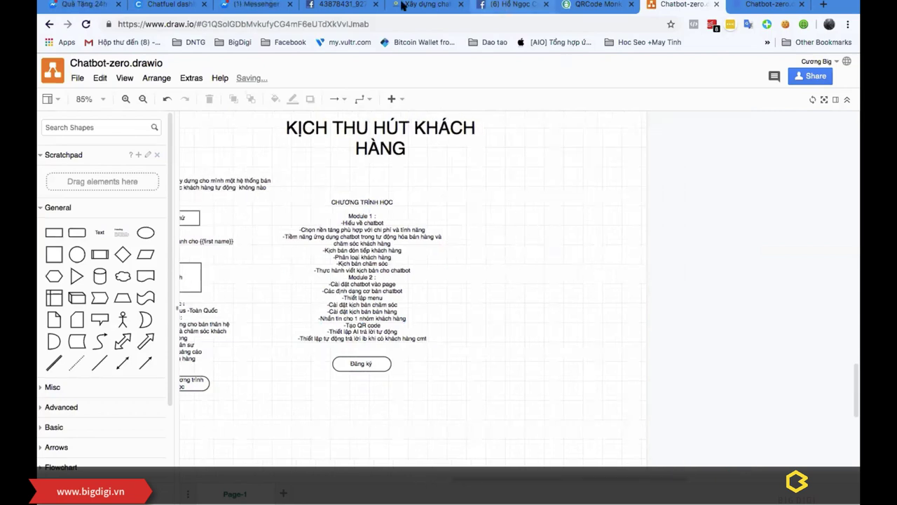
{"action": "left_click", "coordinate": [255, 4]}
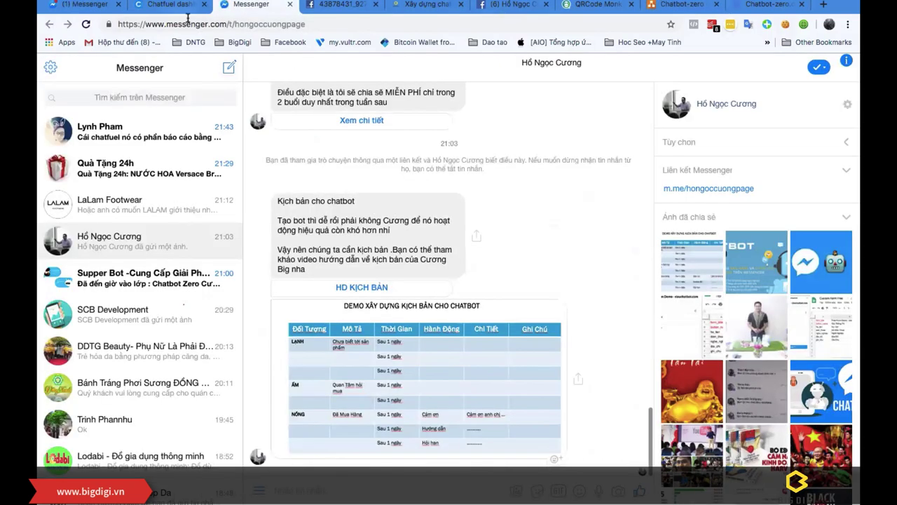
{"action": "left_click", "coordinate": [168, 4]}
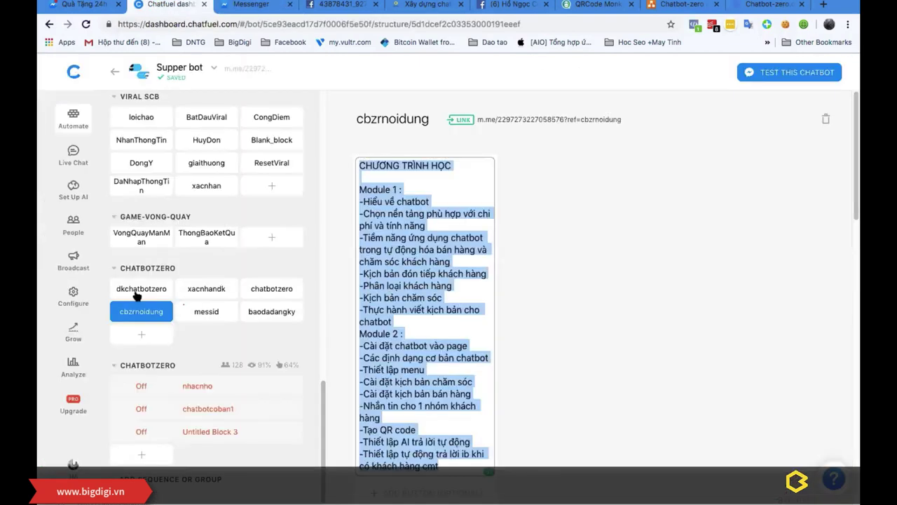
{"action": "left_click", "coordinate": [141, 288]}
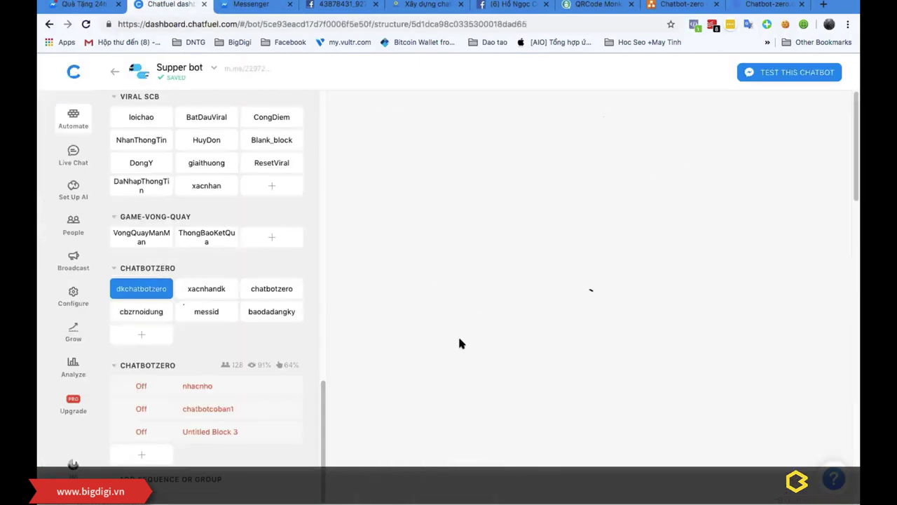
{"action": "scroll", "coordinate": [476, 351], "scroll_direction": "down", "scroll_amount": 10}
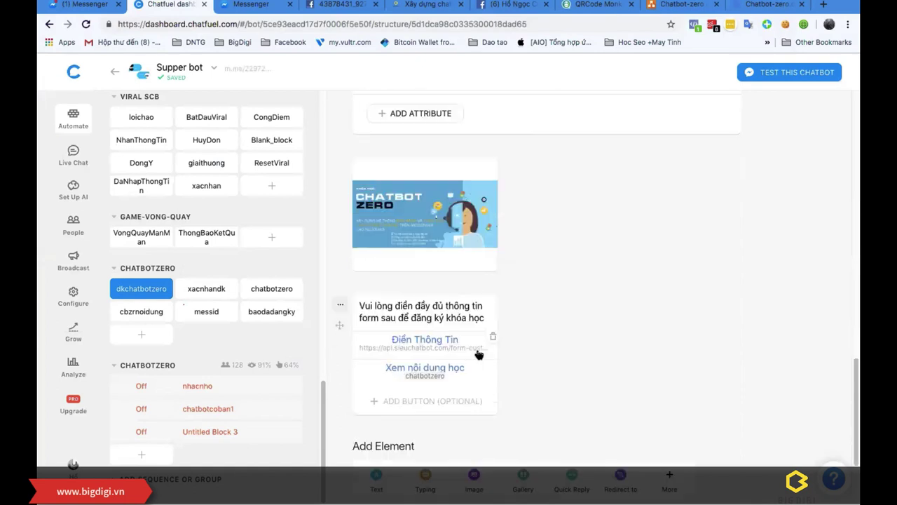
{"action": "scroll", "coordinate": [559, 127], "scroll_direction": "up", "scroll_amount": 10}
{"action": "left_click", "coordinate": [555, 121]}
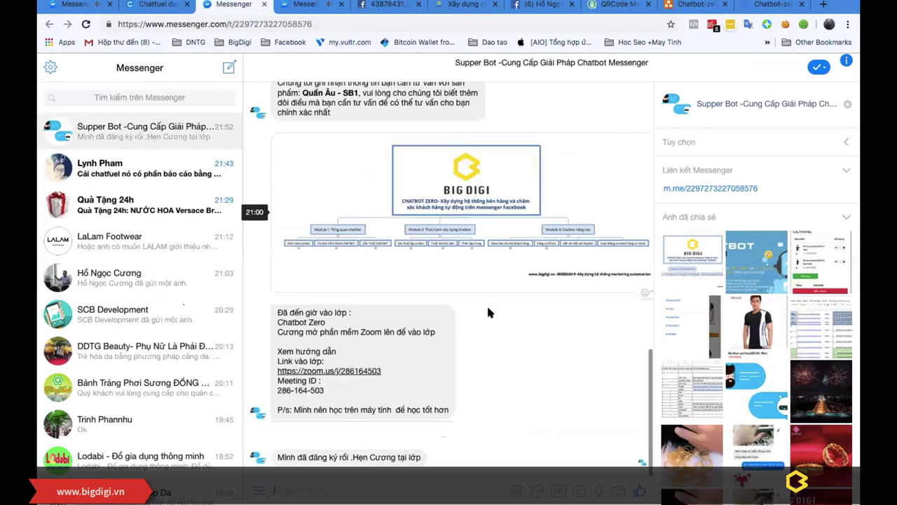
{"action": "left_click", "coordinate": [694, 4]}
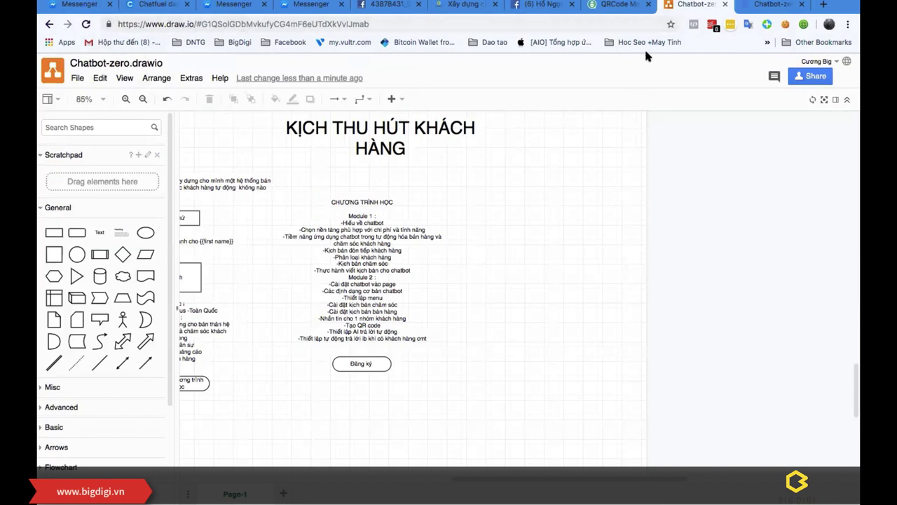
Step: Close the QRCode Monkey and script-table image tabs, then show the Supper Bot Messenger conversation
{"action": "left_click", "coordinate": [619, 9]}
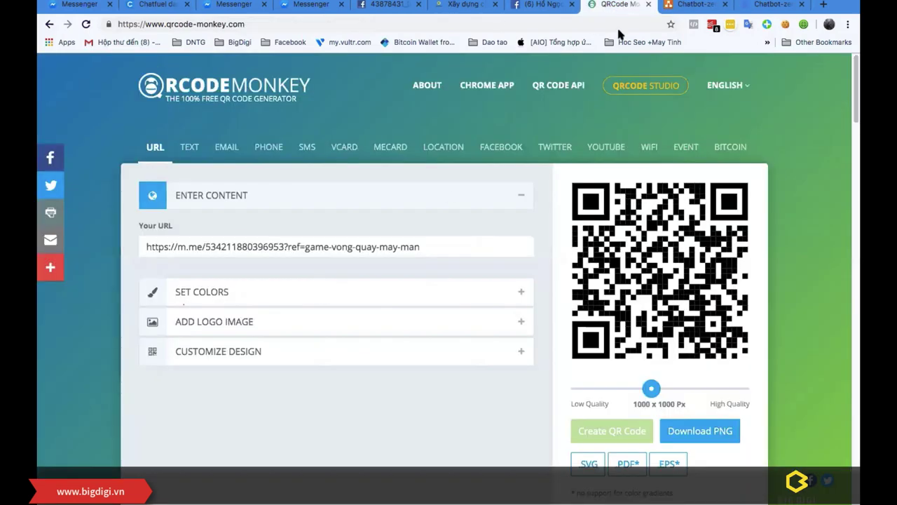
{"action": "left_click", "coordinate": [648, 7]}
{"action": "left_click", "coordinate": [464, 5]}
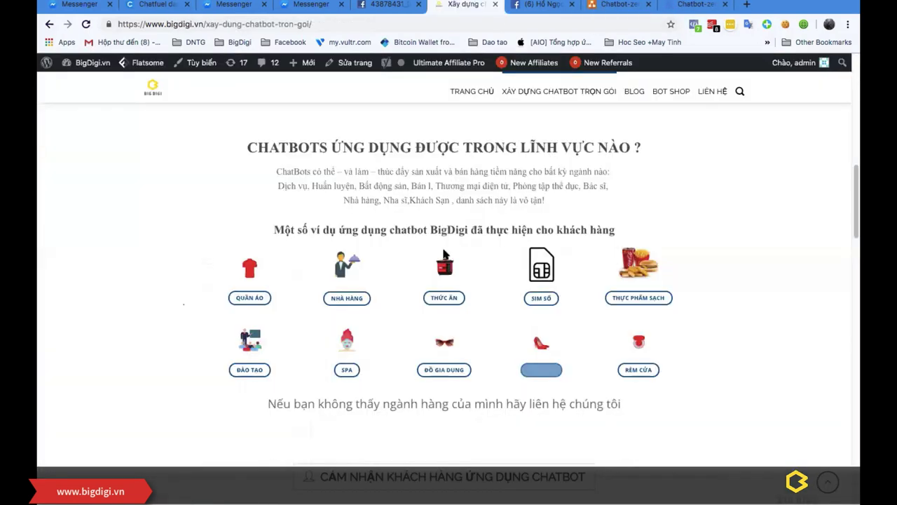
{"action": "left_click", "coordinate": [424, 7]}
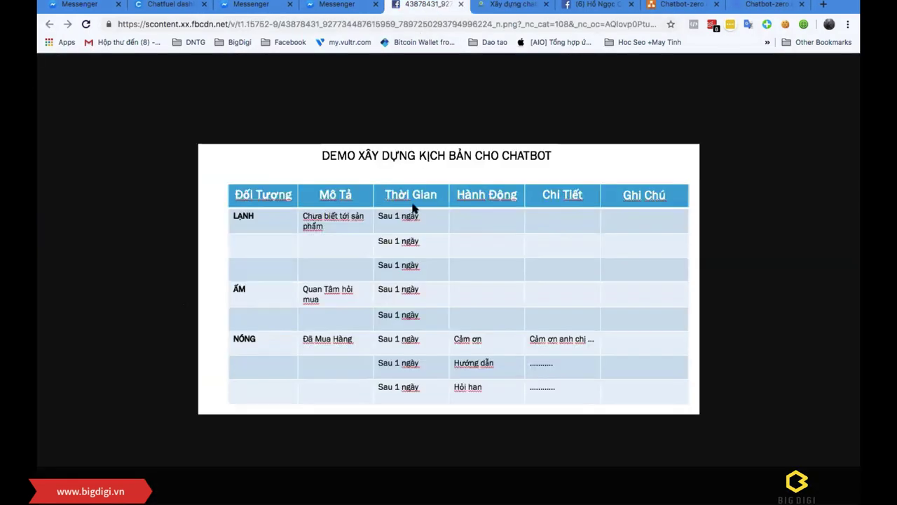
{"action": "left_click", "coordinate": [462, 5]}
{"action": "left_click", "coordinate": [257, 10]}
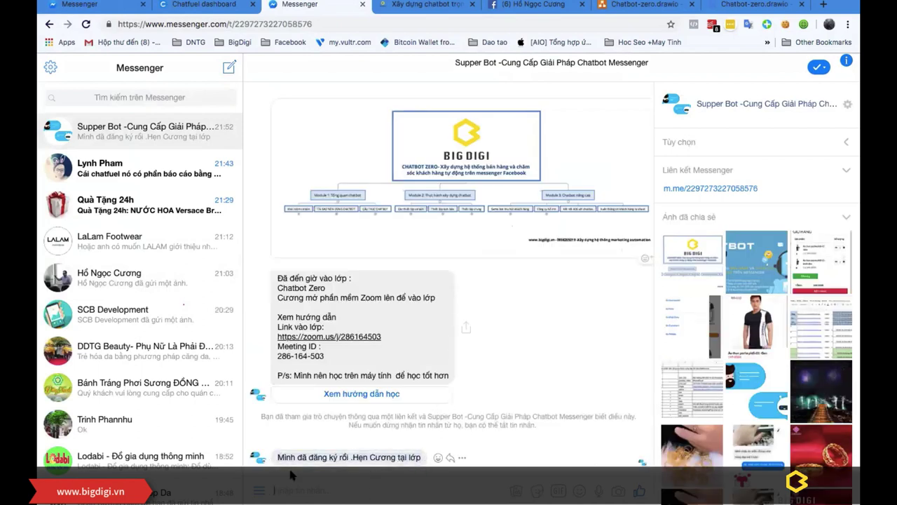
Step: Reply Đăng ký to the bot and open the Supper Bot course registration form
{"action": "scroll", "coordinate": [414, 371], "scroll_direction": "up", "scroll_amount": 10}
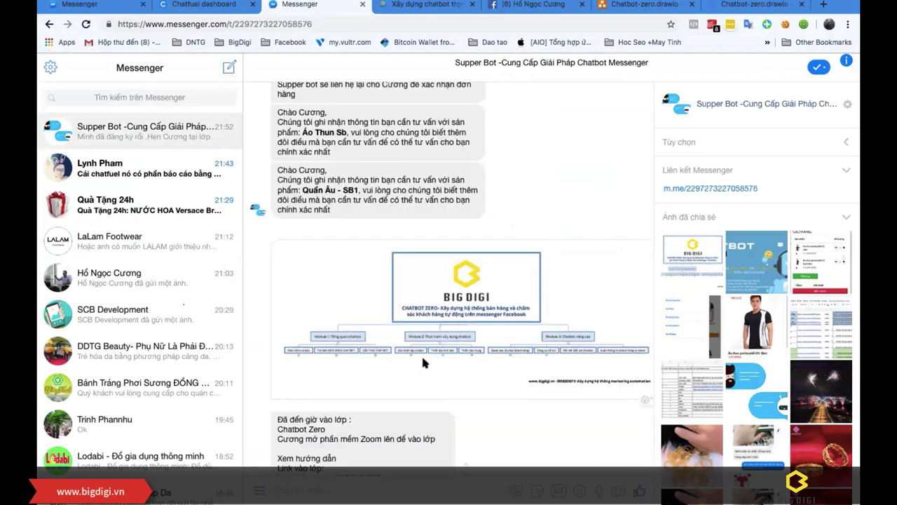
{"action": "scroll", "coordinate": [422, 360], "scroll_direction": "up", "scroll_amount": 5}
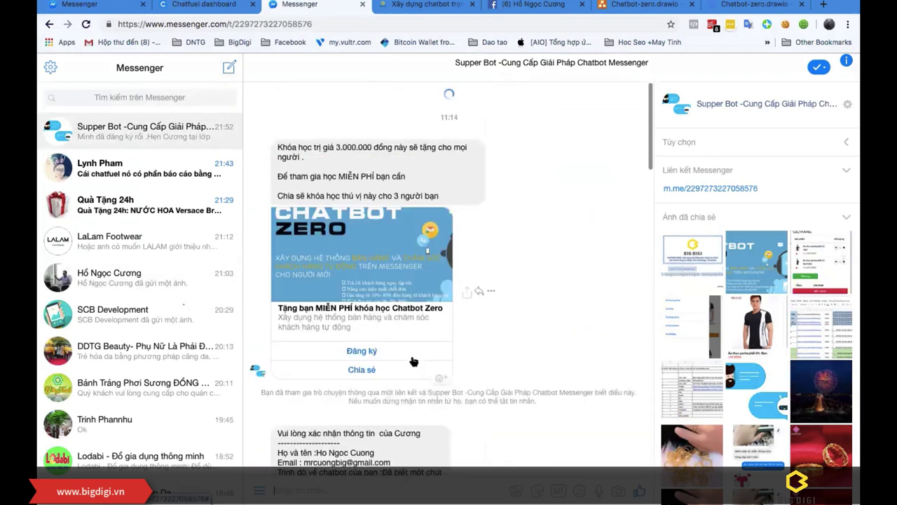
{"action": "left_click", "coordinate": [357, 350]}
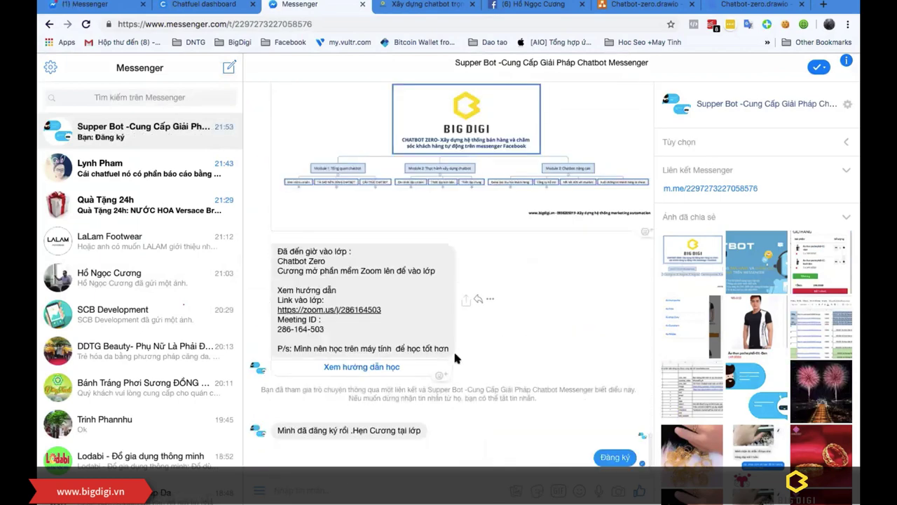
{"action": "scroll", "coordinate": [403, 336], "scroll_direction": "up", "scroll_amount": 15}
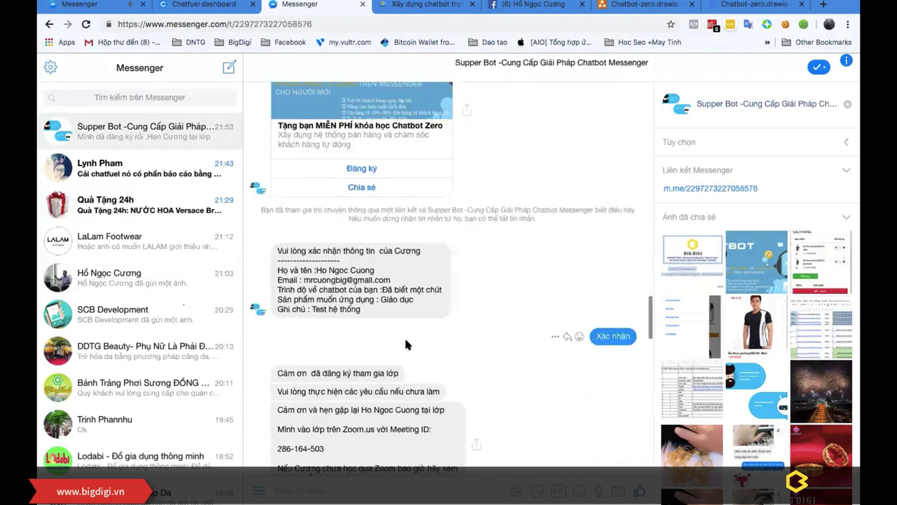
{"action": "scroll", "coordinate": [396, 328], "scroll_direction": "up", "scroll_amount": 10}
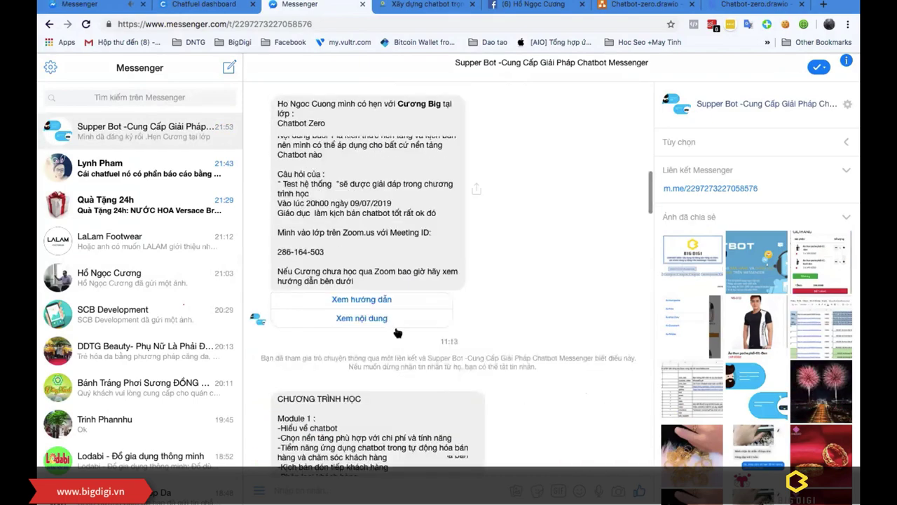
{"action": "scroll", "coordinate": [375, 270], "scroll_direction": "up", "scroll_amount": 3}
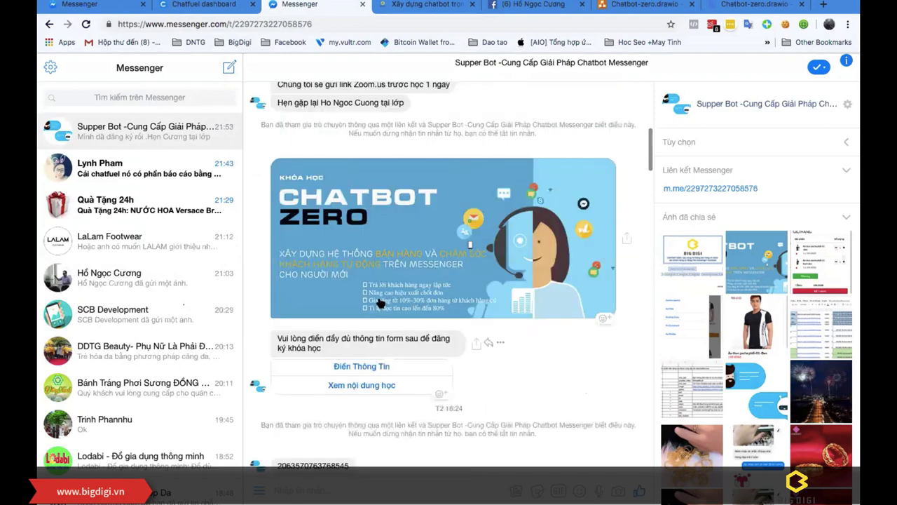
{"action": "left_click", "coordinate": [433, 293]}
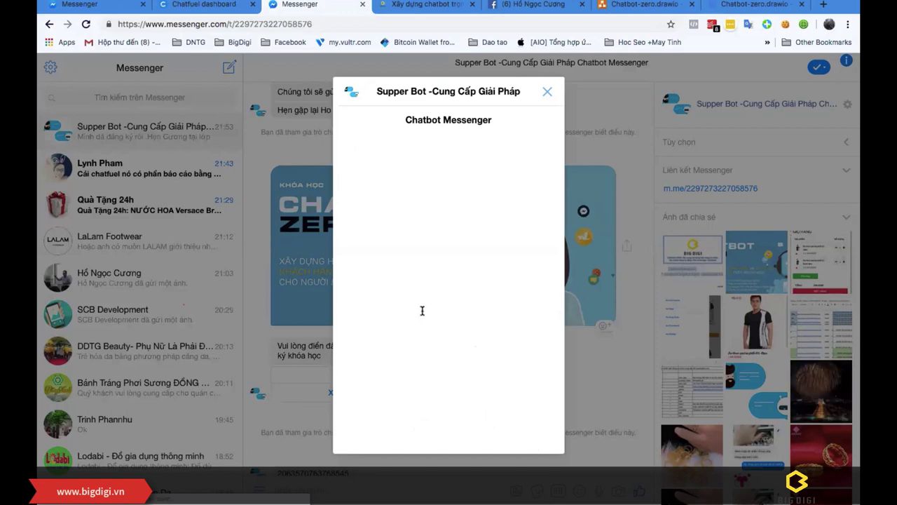
Step: Capture a region screenshot of the registration form and paste it into the draw.io plan
{"action": "scroll", "coordinate": [464, 266], "scroll_direction": "down", "scroll_amount": 5}
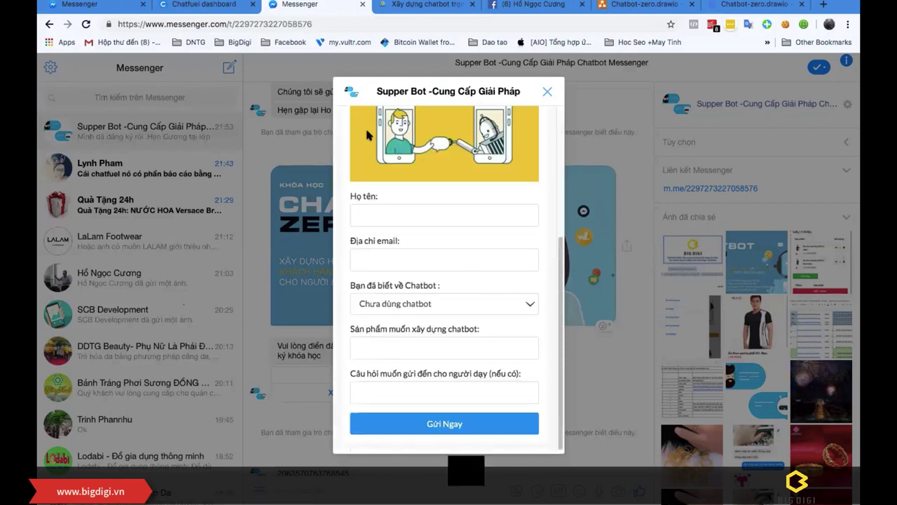
{"action": "key", "text": "Print"}
{"action": "mouse_move", "coordinate": [324, 70]}
{"action": "left_mouse_down"}
{"action": "mouse_move", "coordinate": [578, 460]}
{"action": "mouse_move", "coordinate": [567, 459]}
{"action": "left_mouse_up"}
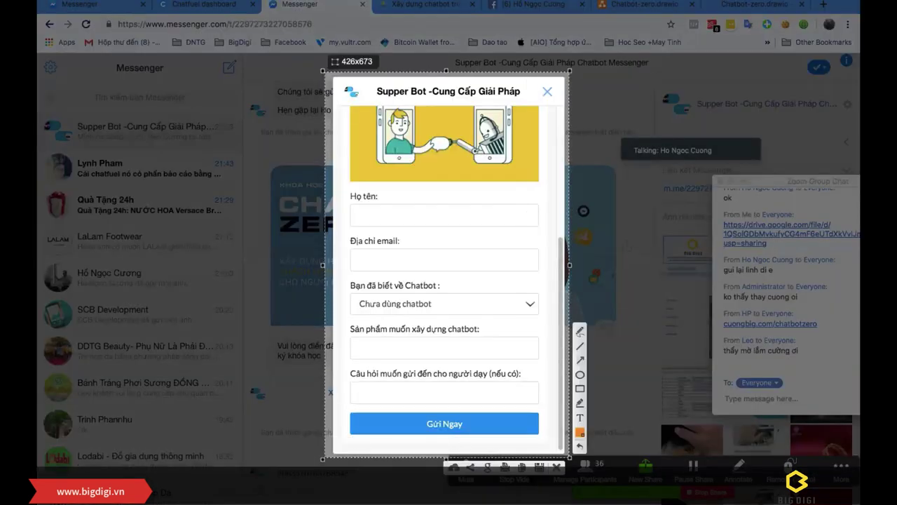
{"action": "key", "text": "super+c"}
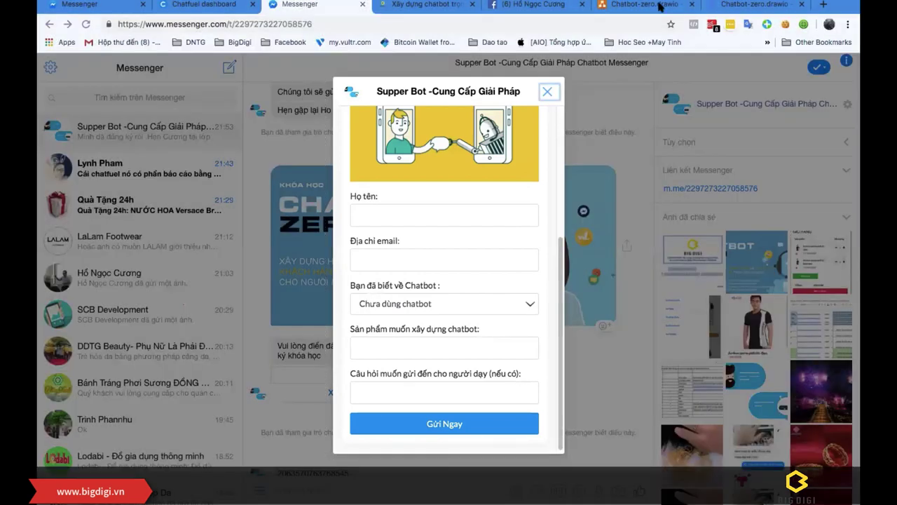
{"action": "key", "text": "super+6"}
{"action": "key", "text": "super+v"}
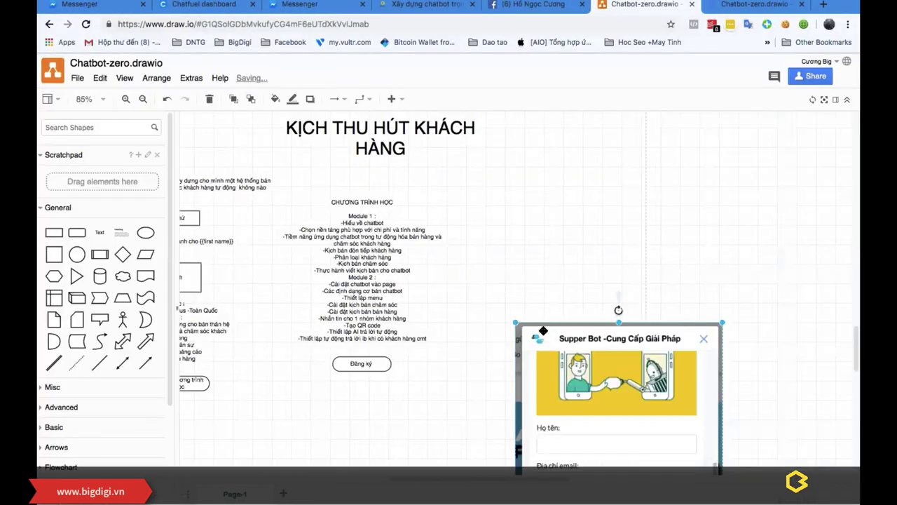
Step: Shrink the form screenshot beside the KỊCH THU HÚT KHÁCH HÀNG title, then view Chatfuel's xacnhandk block
{"action": "left_click_drag", "start_coordinate": [515, 324], "coordinate": [561, 189]}
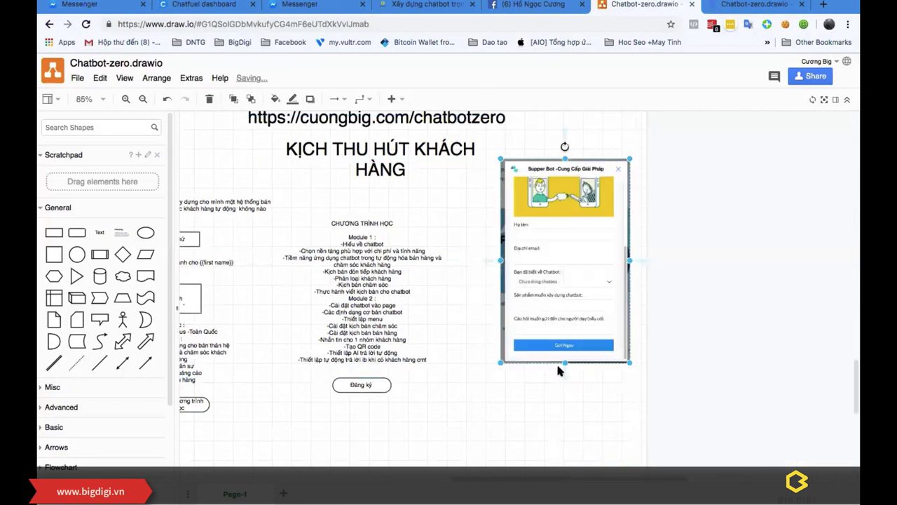
{"action": "left_click_drag", "start_coordinate": [502, 363], "coordinate": [525, 320]}
{"action": "left_click_drag", "start_coordinate": [569, 284], "coordinate": [547, 292]}
{"action": "left_click_drag", "start_coordinate": [552, 245], "coordinate": [531, 248]}
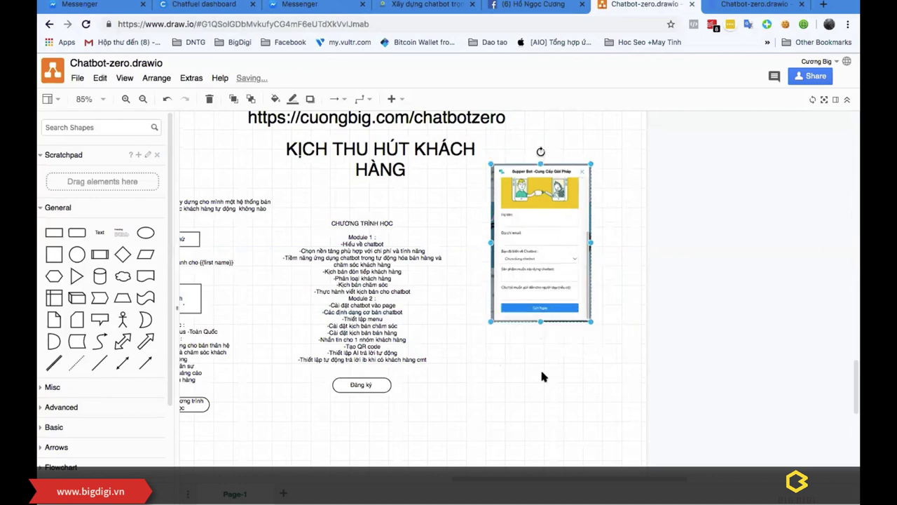
{"action": "left_click", "coordinate": [202, 5]}
{"action": "left_click", "coordinate": [228, 288]}
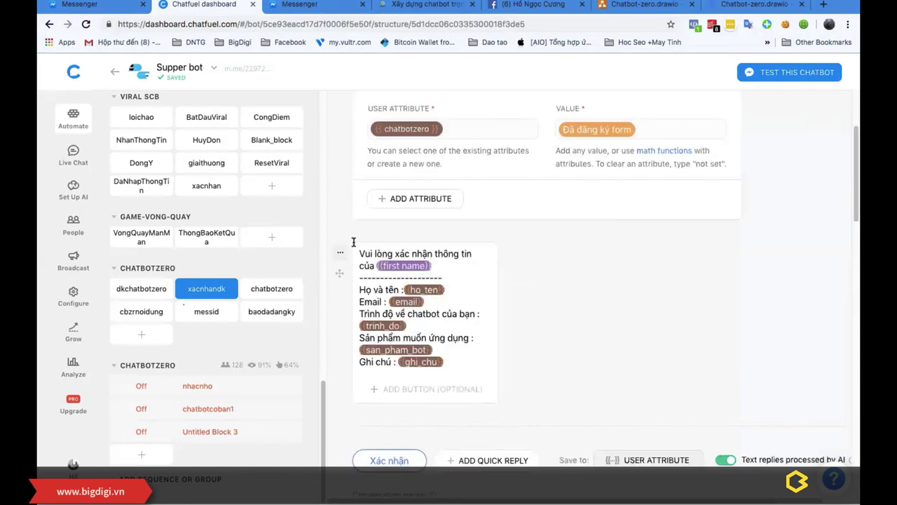
Step: Copy the xacnhandk confirmation message and paste it as a text block below the form screenshot
{"action": "left_click_drag", "start_coordinate": [359, 251], "coordinate": [467, 362]}
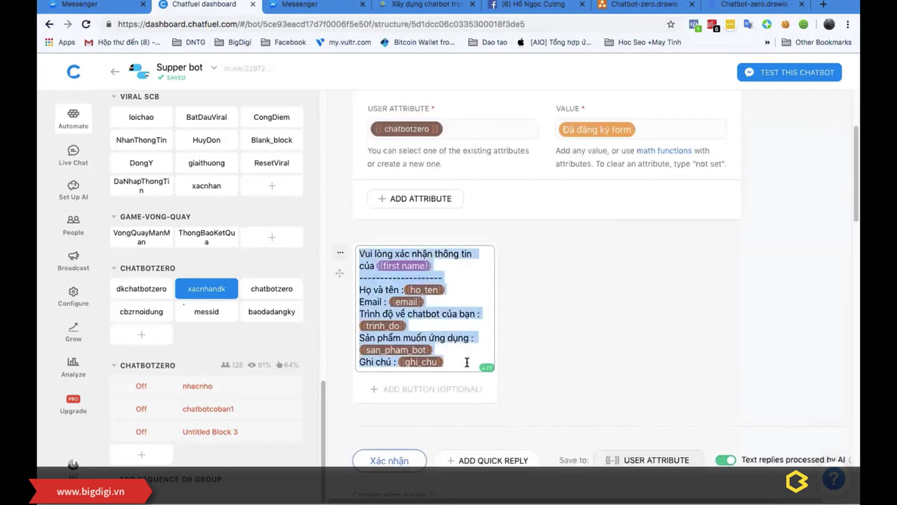
{"action": "left_click", "coordinate": [312, 5]}
{"action": "left_click", "coordinate": [552, 92]}
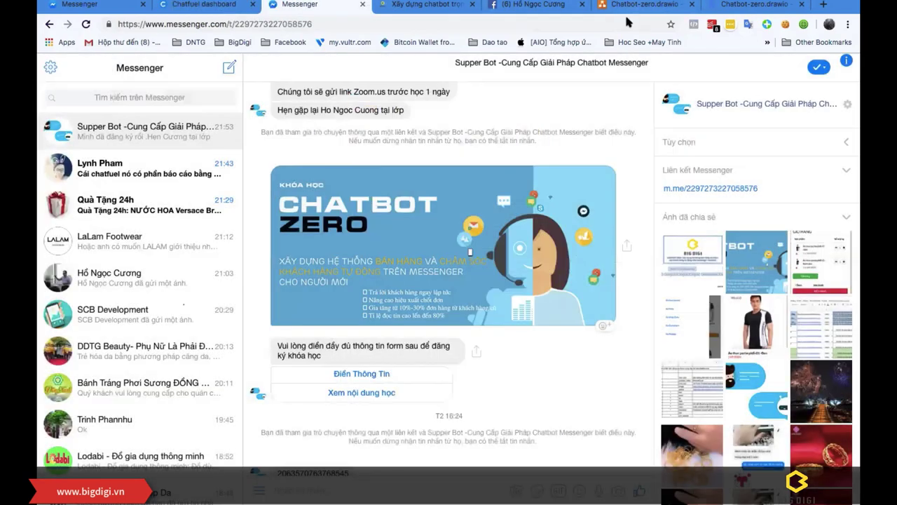
{"action": "left_click", "coordinate": [628, 6]}
{"action": "left_click_drag", "start_coordinate": [100, 232], "coordinate": [631, 365]}
{"action": "key", "text": "ctrl+v"}
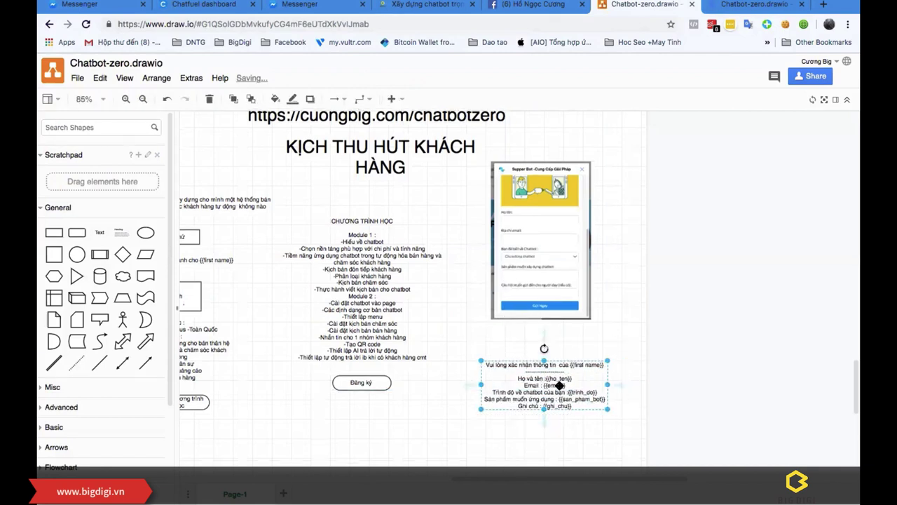
Step: Draw an arrow from the registration-form image down to the confirmation text, then return to Chatfuel
{"action": "left_click", "coordinate": [551, 314]}
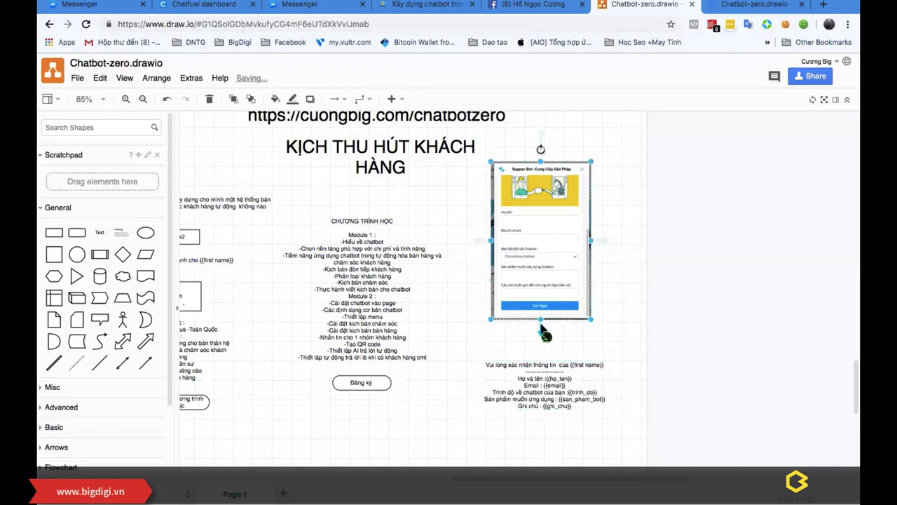
{"action": "left_click", "coordinate": [513, 337]}
{"action": "left_click_drag", "start_coordinate": [541, 324], "coordinate": [538, 364]}
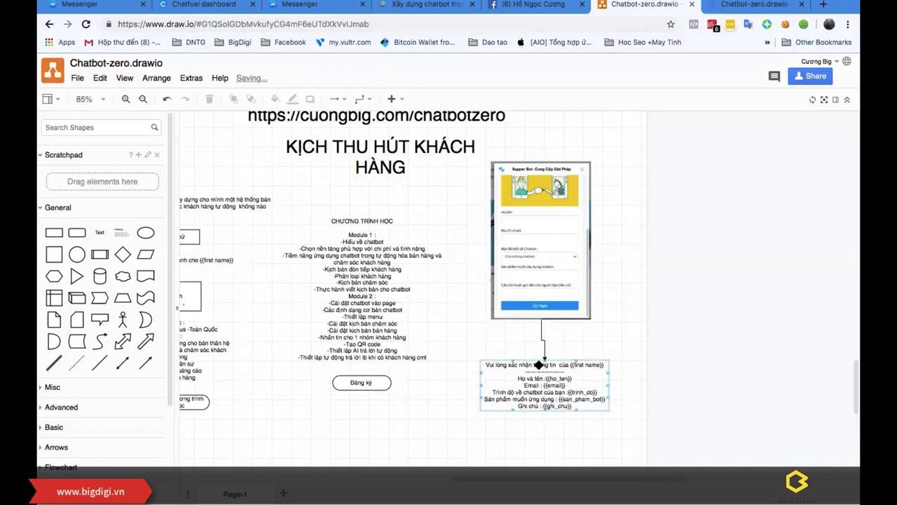
{"action": "left_click_drag", "start_coordinate": [536, 417], "coordinate": [533, 417]}
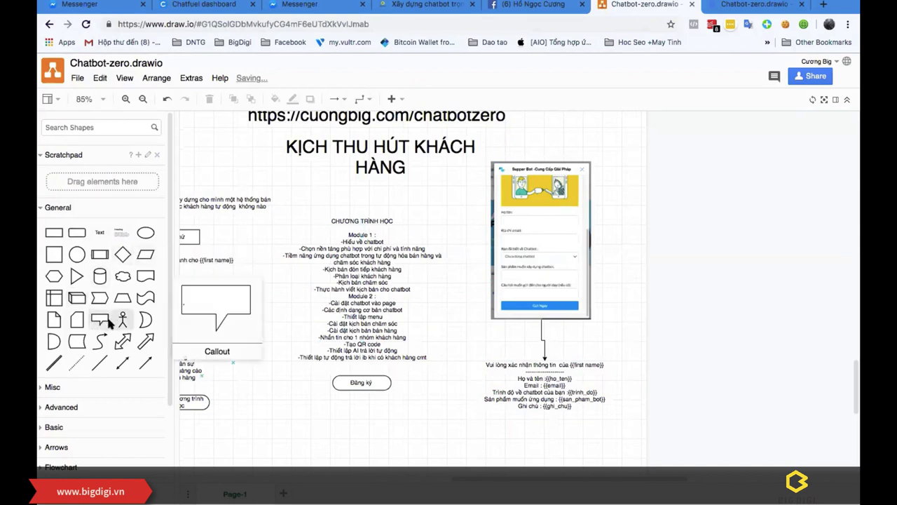
{"action": "scroll", "coordinate": [111, 319], "scroll_direction": "down", "scroll_amount": 1}
{"action": "scroll", "coordinate": [97, 284], "scroll_direction": "up", "scroll_amount": 1}
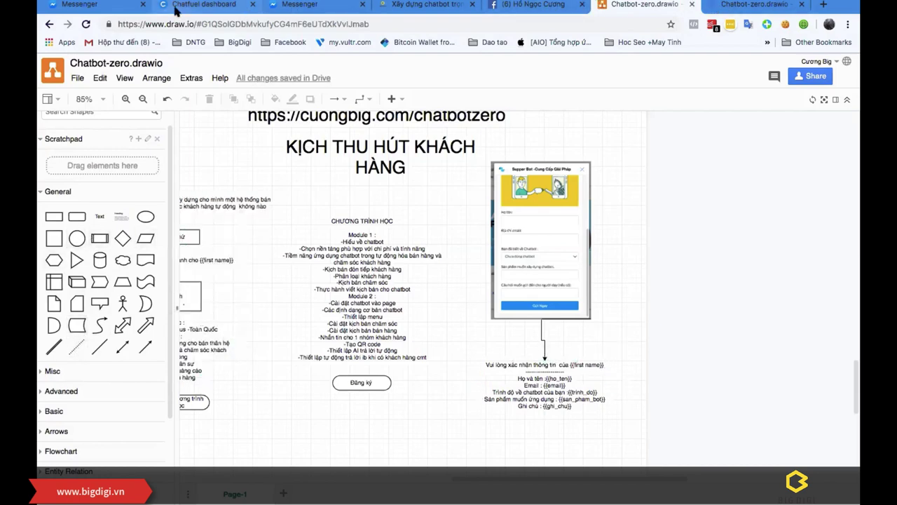
{"action": "left_click", "coordinate": [204, 4]}
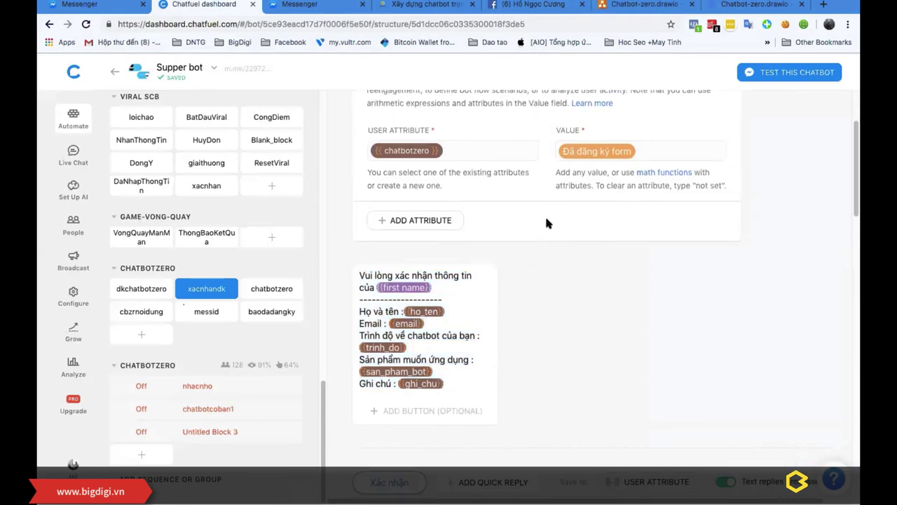
Step: Check xacnhandk's 'Đã đăng ký form' attribute value and open the chatbotzero block
{"action": "scroll", "coordinate": [547, 223], "scroll_direction": "up", "scroll_amount": 3}
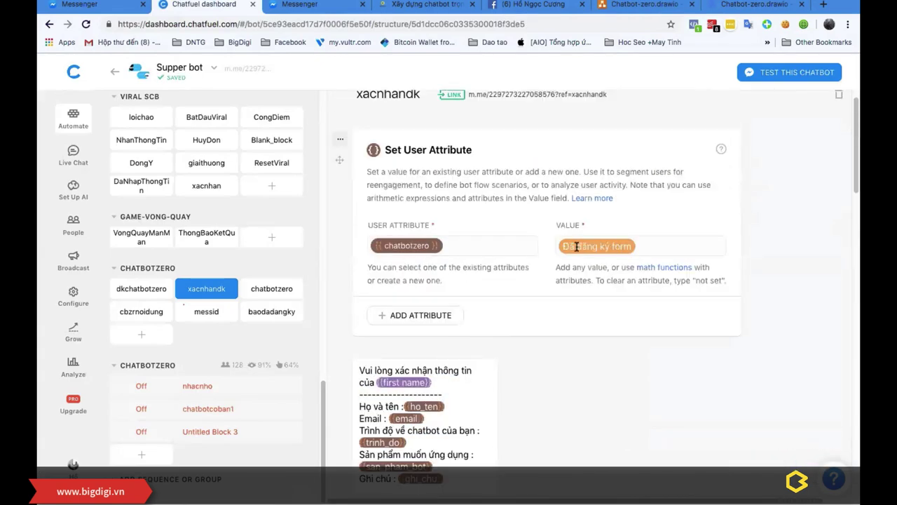
{"action": "left_click_drag", "start_coordinate": [557, 245], "coordinate": [559, 245]}
{"action": "left_click", "coordinate": [587, 304]}
{"action": "left_click", "coordinate": [265, 290]}
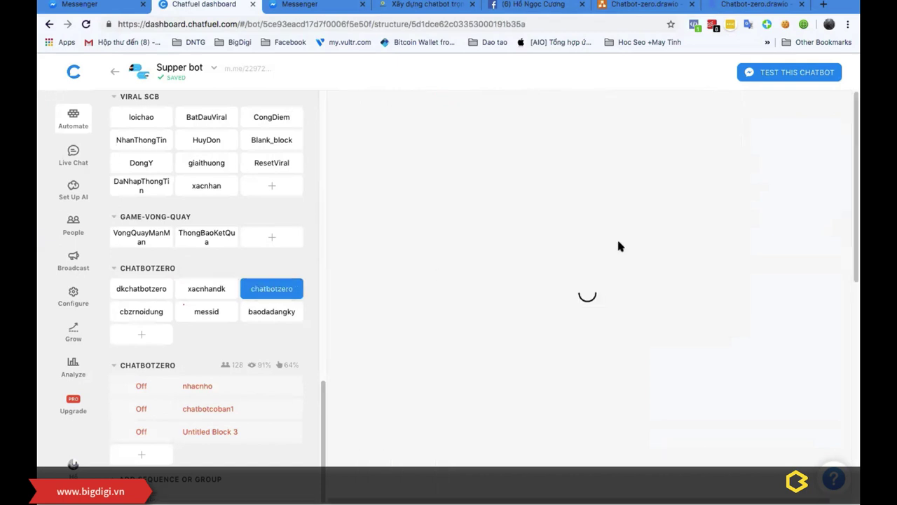
{"action": "scroll", "coordinate": [571, 273], "scroll_direction": "down", "scroll_amount": 10}
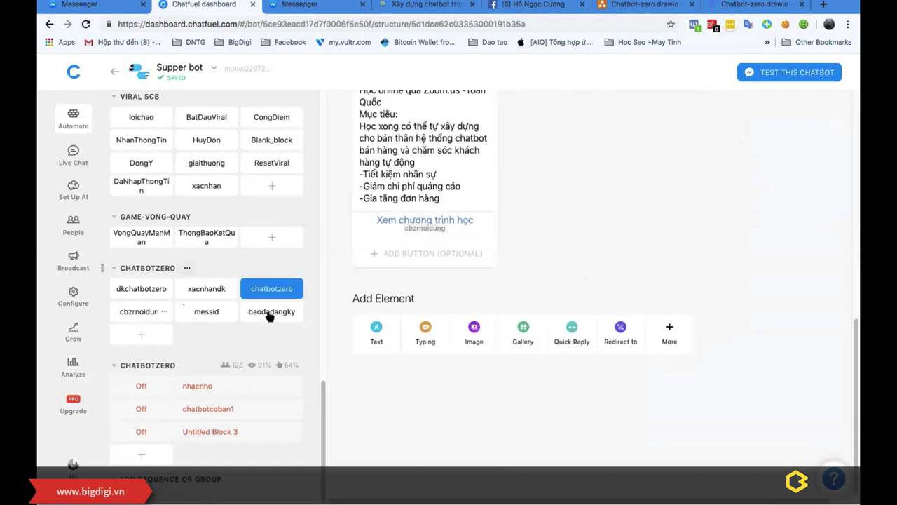
Step: Review the cbzrnoidung block's cards without adding any, then go back to draw.io
{"action": "left_click", "coordinate": [120, 313]}
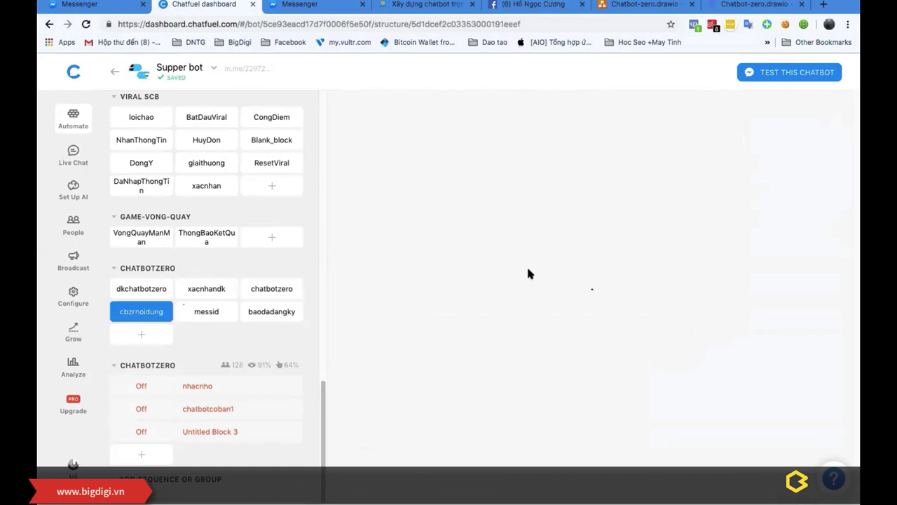
{"action": "scroll", "coordinate": [527, 268], "scroll_direction": "down", "scroll_amount": 10}
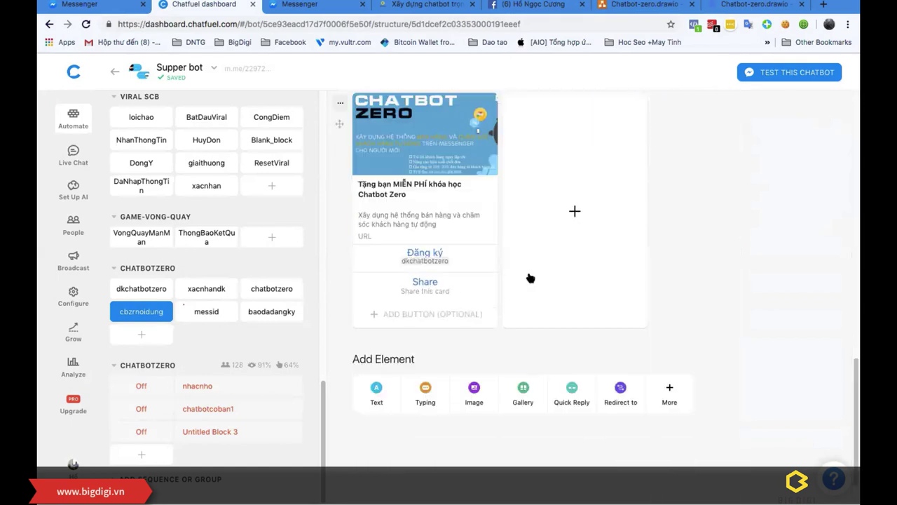
{"action": "scroll", "coordinate": [531, 276], "scroll_direction": "up", "scroll_amount": 10}
{"action": "left_click", "coordinate": [342, 145]}
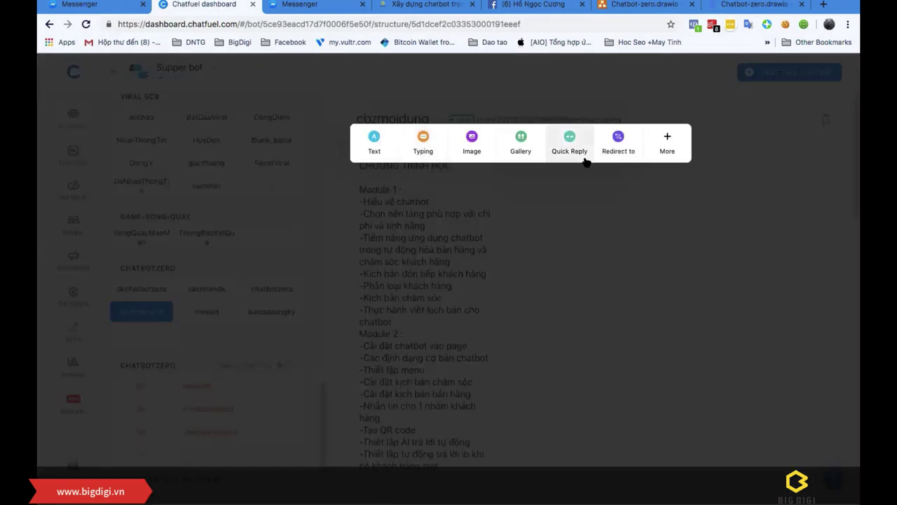
{"action": "left_click", "coordinate": [613, 181]}
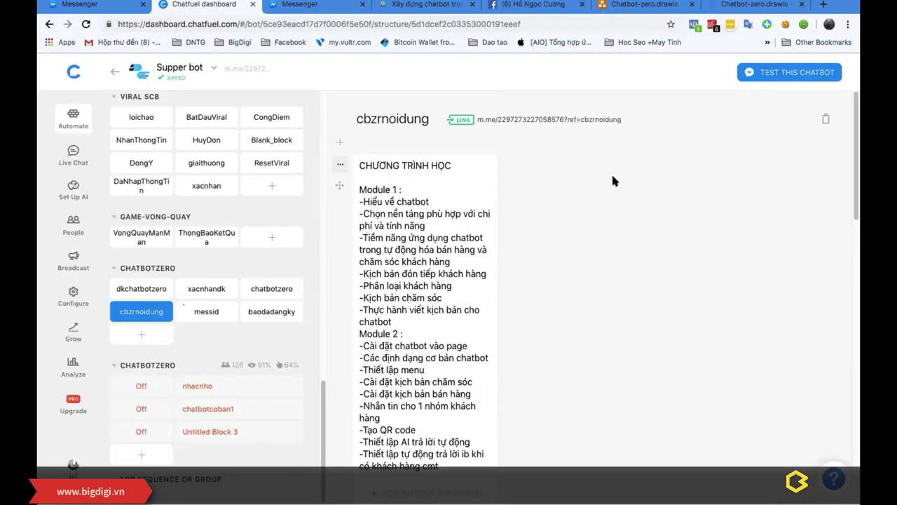
{"action": "scroll", "coordinate": [545, 255], "scroll_direction": "down", "scroll_amount": 3}
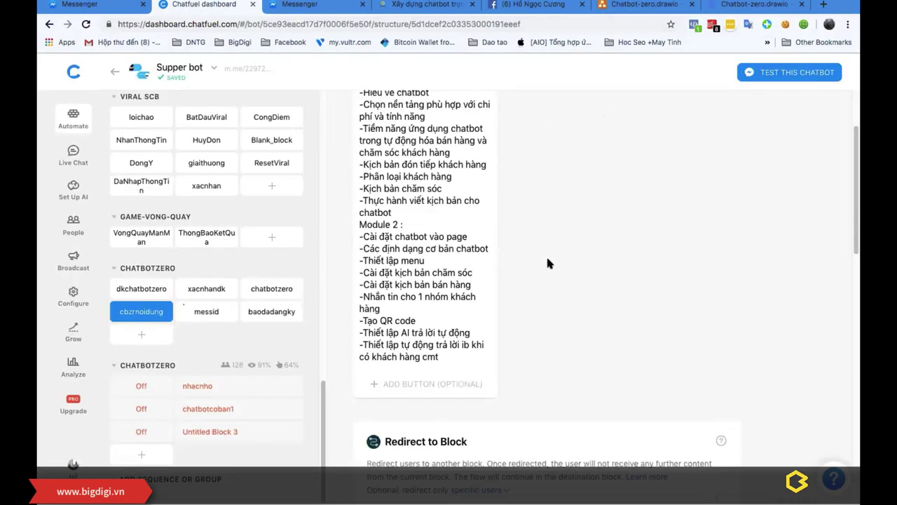
{"action": "scroll", "coordinate": [546, 254], "scroll_direction": "down", "scroll_amount": 1}
{"action": "scroll", "coordinate": [547, 261], "scroll_direction": "down", "scroll_amount": 5}
{"action": "scroll", "coordinate": [547, 260], "scroll_direction": "up", "scroll_amount": 2}
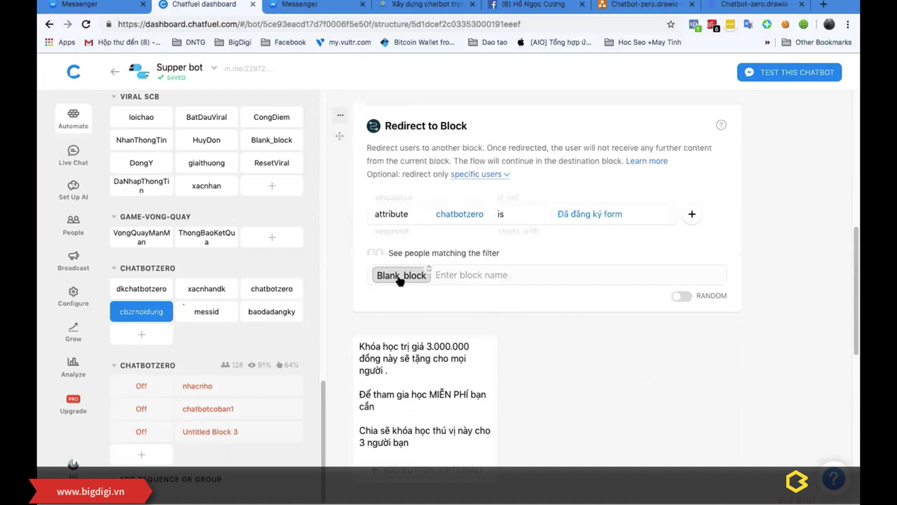
{"action": "scroll", "coordinate": [425, 391], "scroll_direction": "down", "scroll_amount": 5}
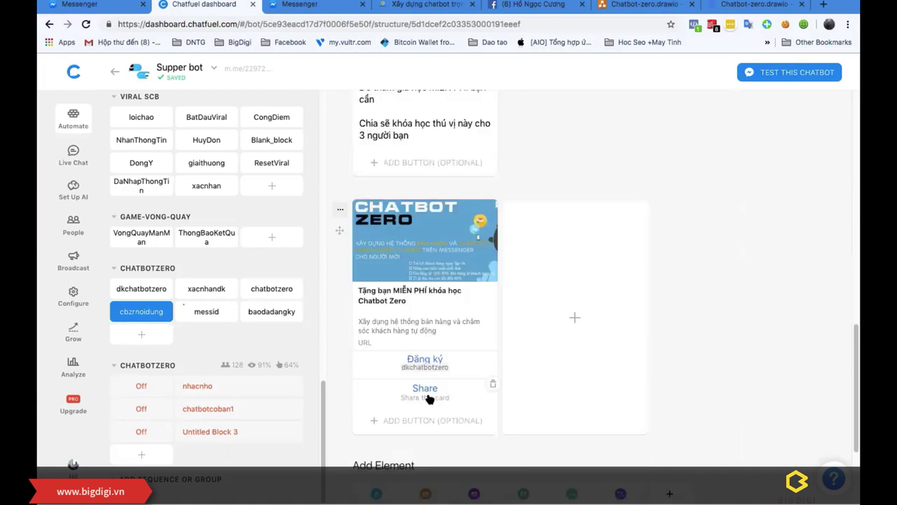
{"action": "left_click", "coordinate": [639, 5]}
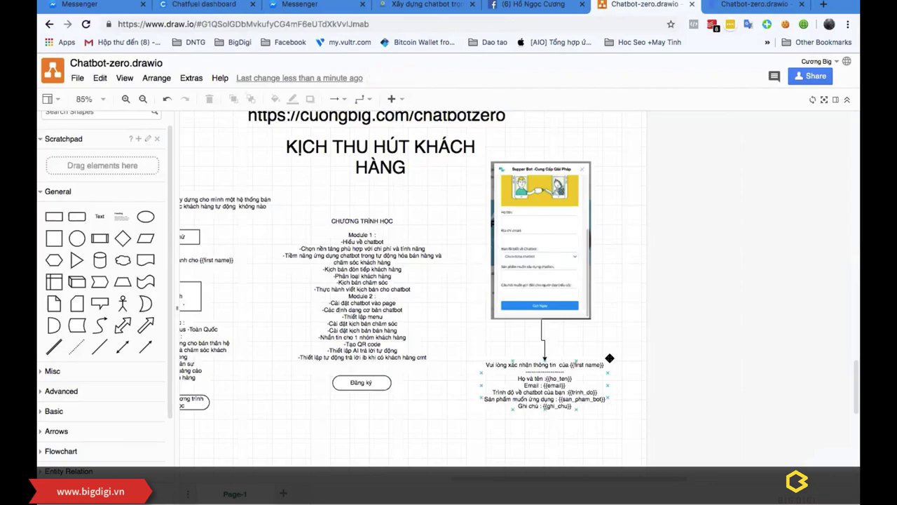
Step: Lower the confirmation text slightly under the arrow, then go back to the Chatfuel dashboard
{"action": "scroll", "coordinate": [572, 480], "scroll_direction": "left", "scroll_amount": 3}
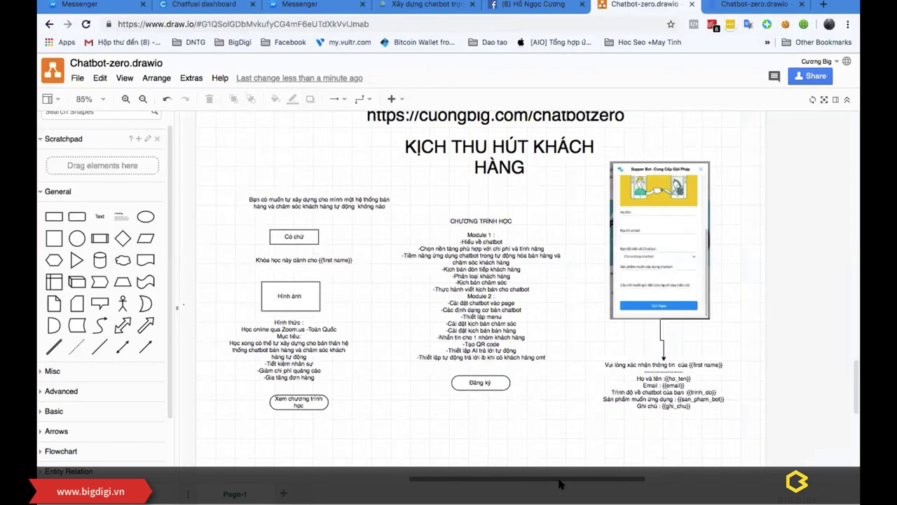
{"action": "left_click_drag", "start_coordinate": [607, 366], "coordinate": [606, 384]}
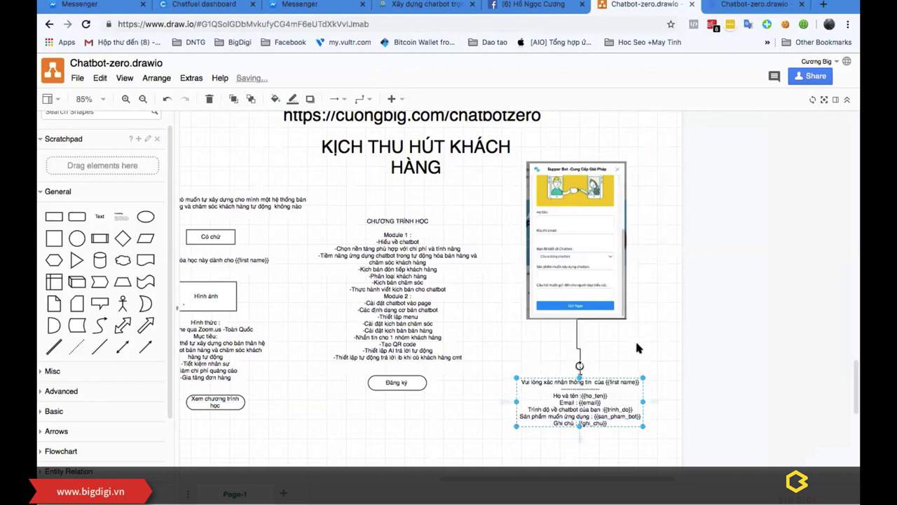
{"action": "left_click", "coordinate": [636, 345]}
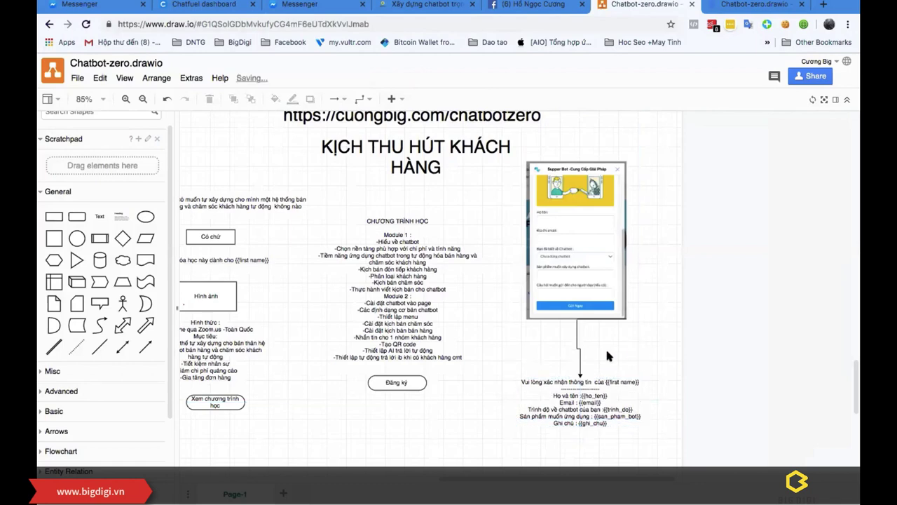
{"action": "scroll", "coordinate": [536, 386], "scroll_direction": "left", "scroll_amount": 3}
{"action": "scroll", "coordinate": [537, 386], "scroll_direction": "up", "scroll_amount": 2}
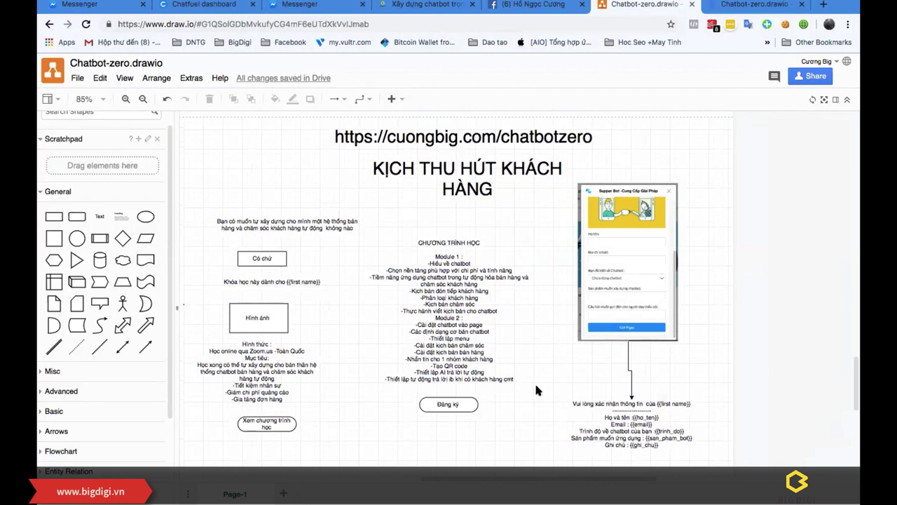
{"action": "left_click", "coordinate": [550, 6]}
{"action": "left_click", "coordinate": [203, 5]}
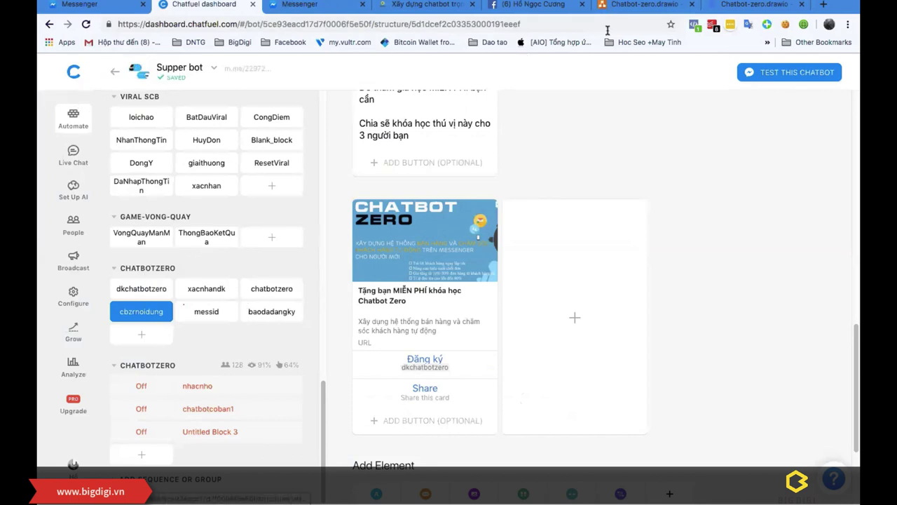
Step: Open botbanhang.vn in a new tab and sign in to its free version with Facebook
{"action": "left_click", "coordinate": [823, 5]}
{"action": "left_click", "coordinate": [802, 5]}
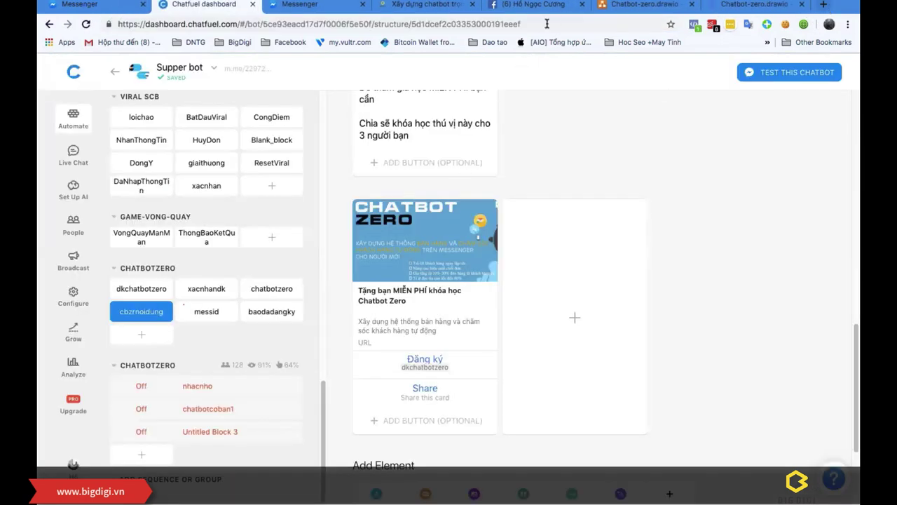
{"action": "key", "text": "super+t"}
{"action": "type", "text": "bot"}
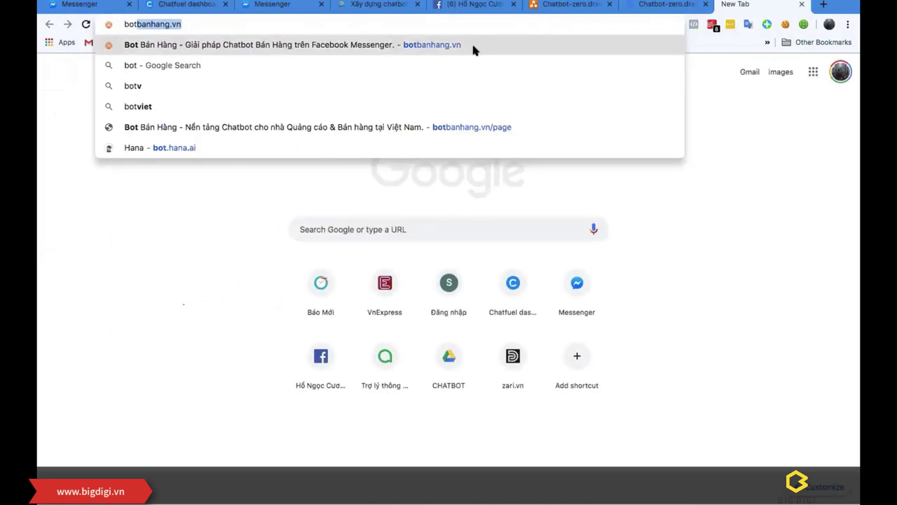
{"action": "left_click", "coordinate": [473, 50]}
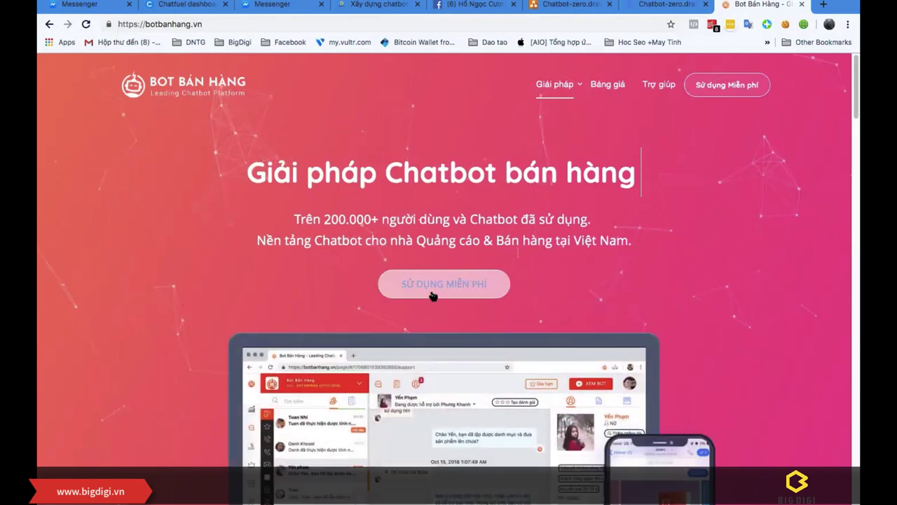
{"action": "left_click", "coordinate": [432, 294]}
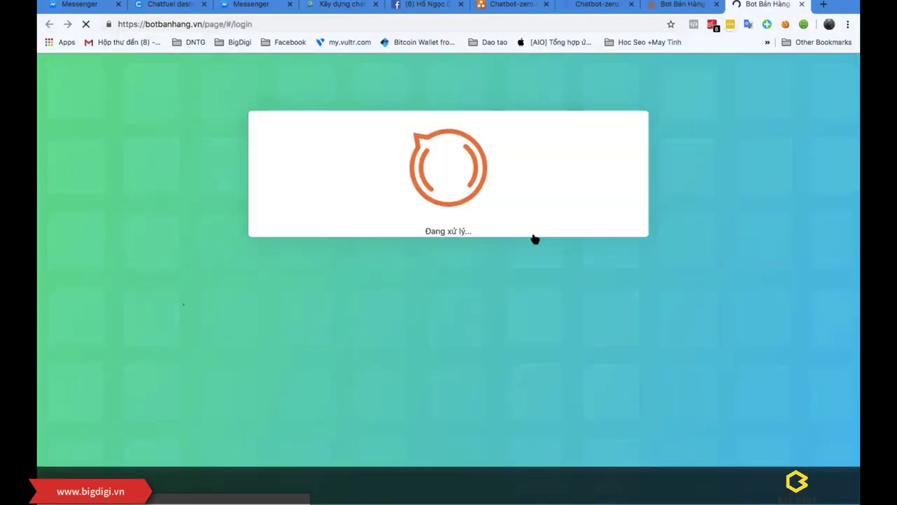
{"action": "left_click", "coordinate": [473, 251]}
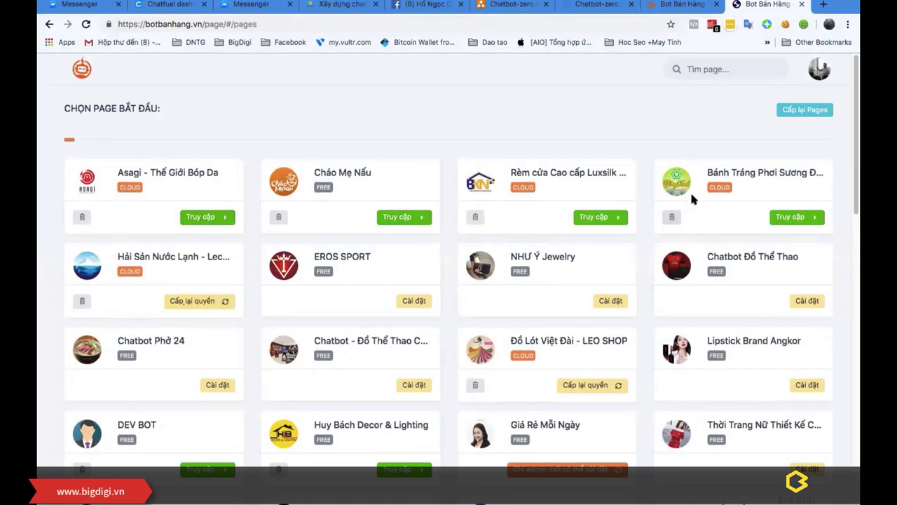
Step: Open the Bánh Tráng Phơi Sương Đồng page dashboard and its Chatbot › Thu hút khách hàng feature
{"action": "scroll", "coordinate": [784, 176], "scroll_direction": "down", "scroll_amount": 1}
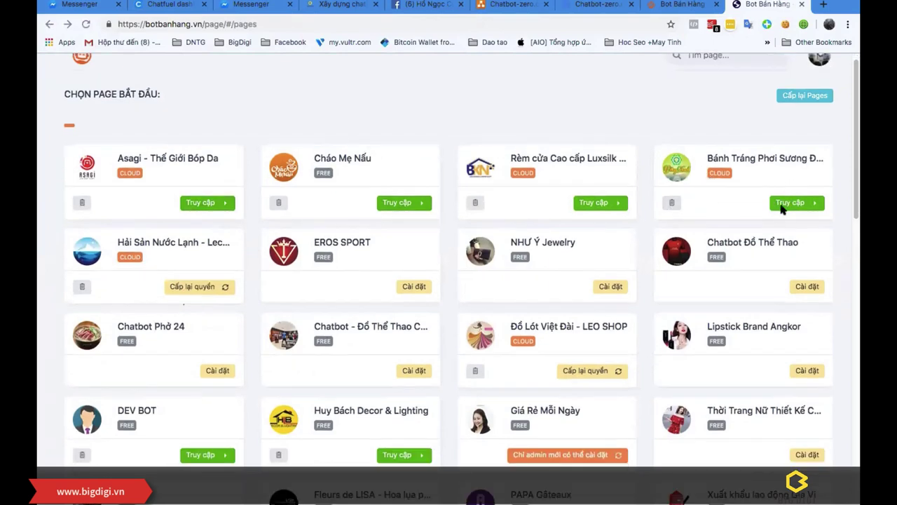
{"action": "left_click", "coordinate": [783, 204]}
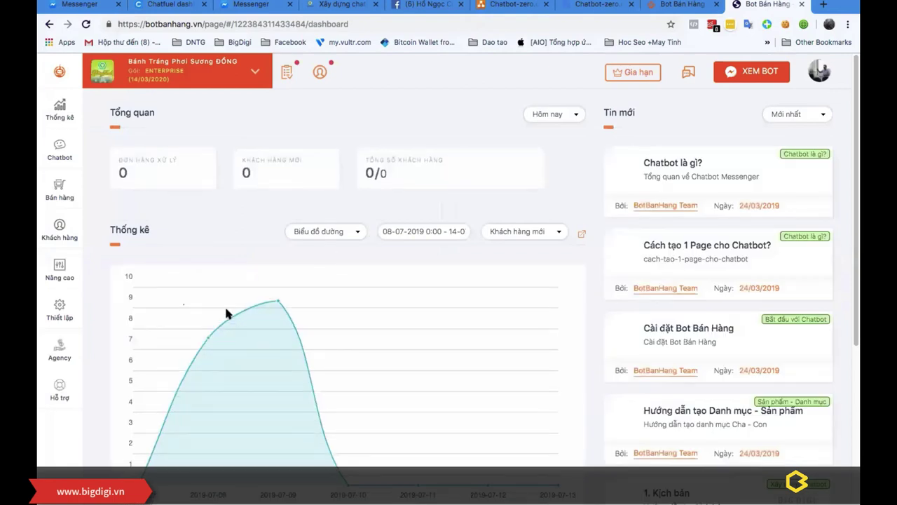
{"action": "mouse_move", "coordinate": [74, 146]}
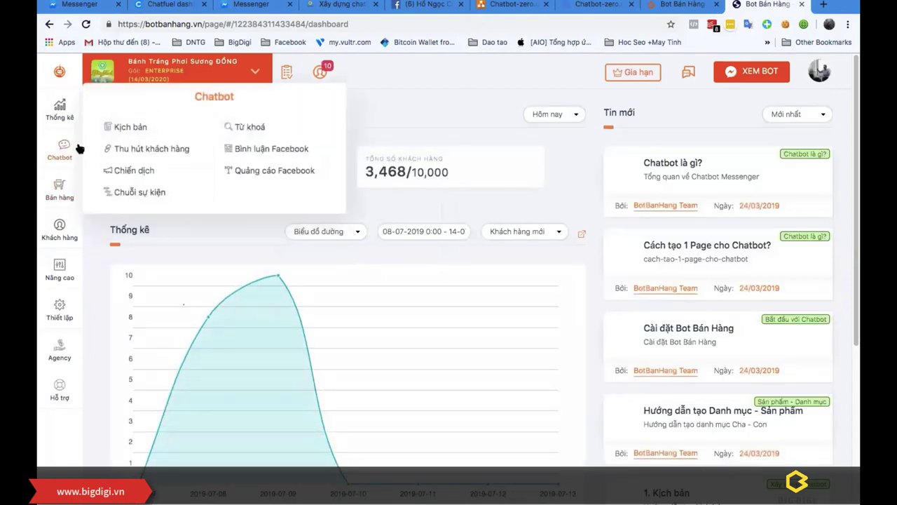
{"action": "left_click", "coordinate": [147, 152]}
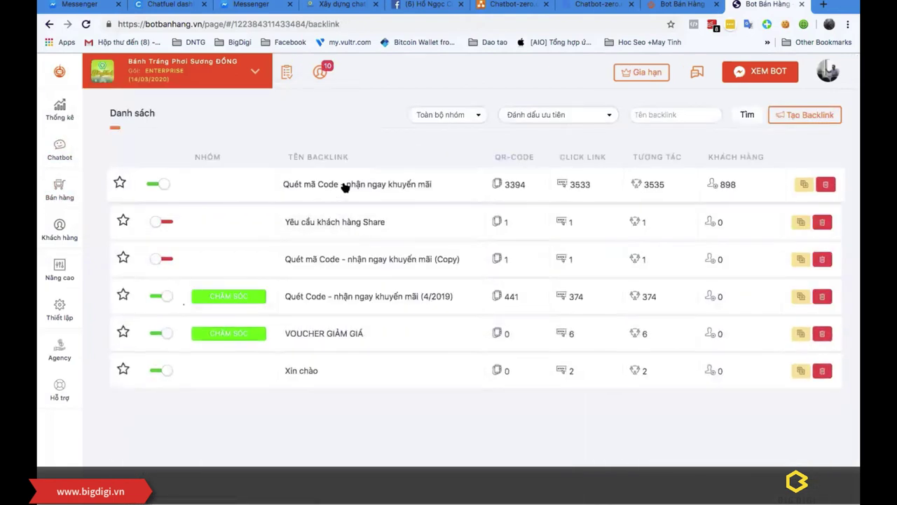
Step: Open the 'Quét mã Code - nhận ngay khuyến mãi' backlink, copy its m.me link and launch it
{"action": "left_click", "coordinate": [344, 185]}
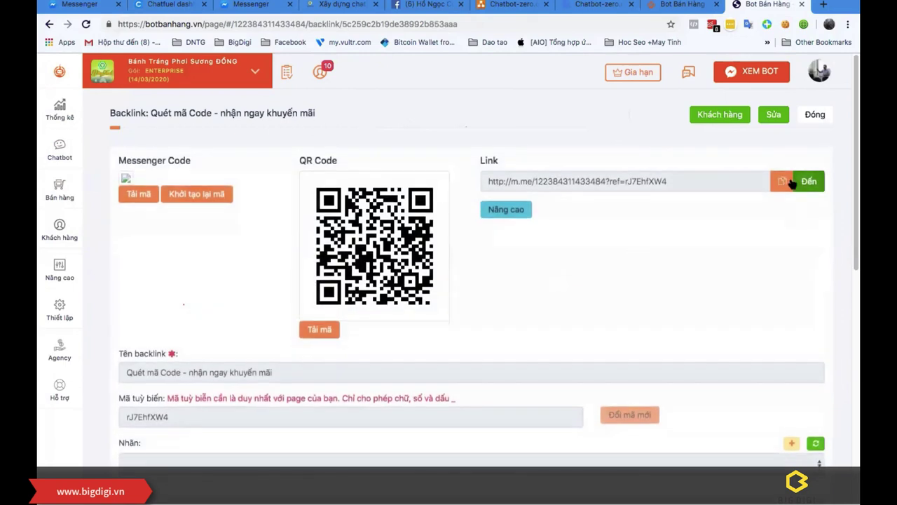
{"action": "left_click", "coordinate": [781, 182]}
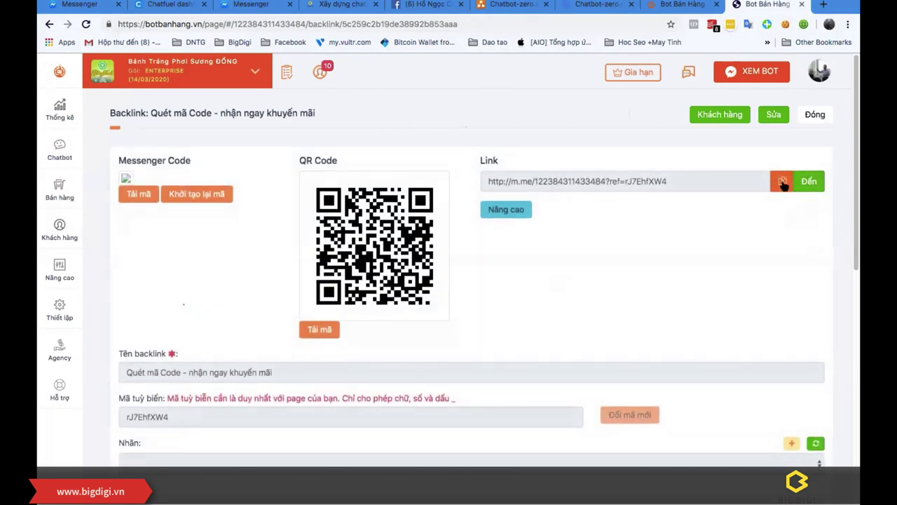
{"action": "left_click", "coordinate": [810, 181]}
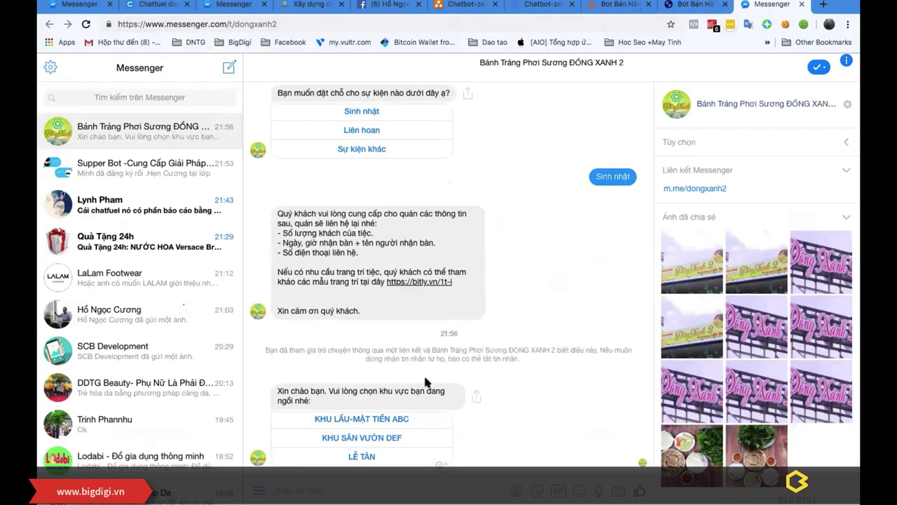
Step: Reply KHU LẦU-MẶT TIỀN ABC and read through the 50% QR-code discount promo message
{"action": "left_click", "coordinate": [373, 419]}
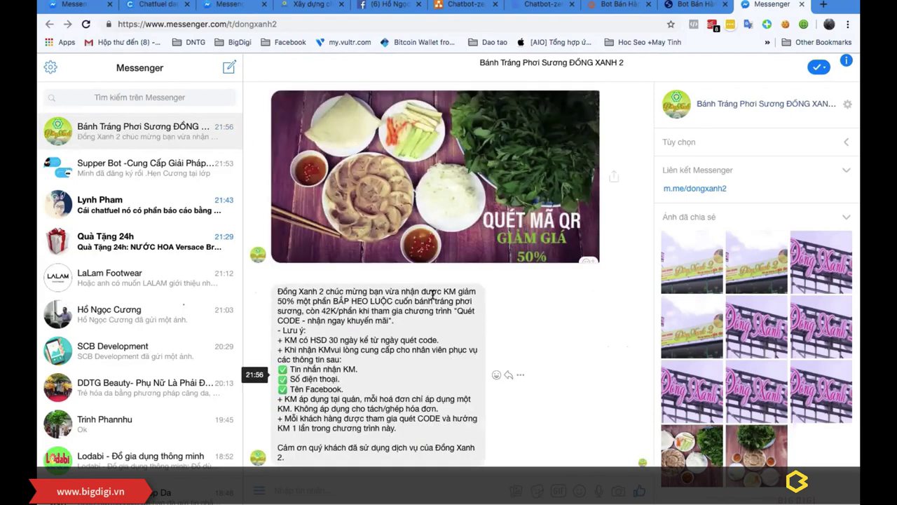
{"action": "left_click_drag", "start_coordinate": [277, 301], "coordinate": [392, 353]}
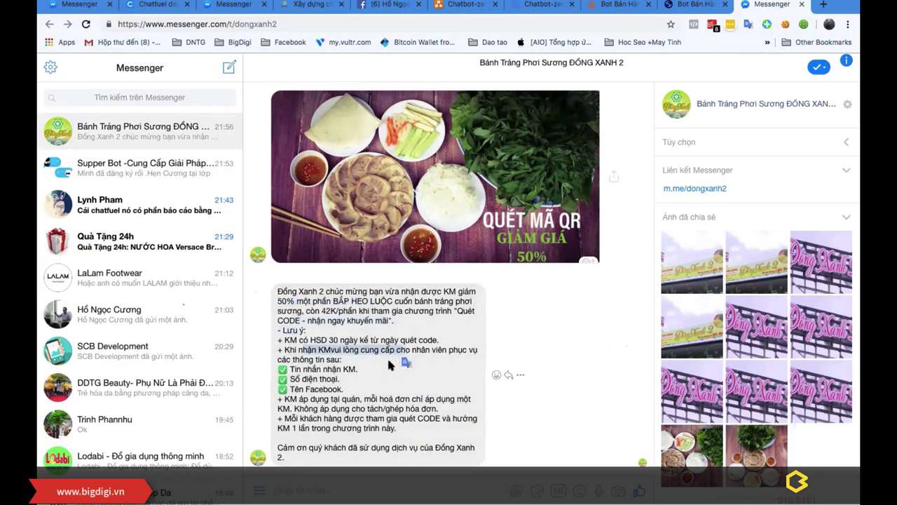
{"action": "left_click_drag", "start_coordinate": [289, 367], "coordinate": [312, 410]}
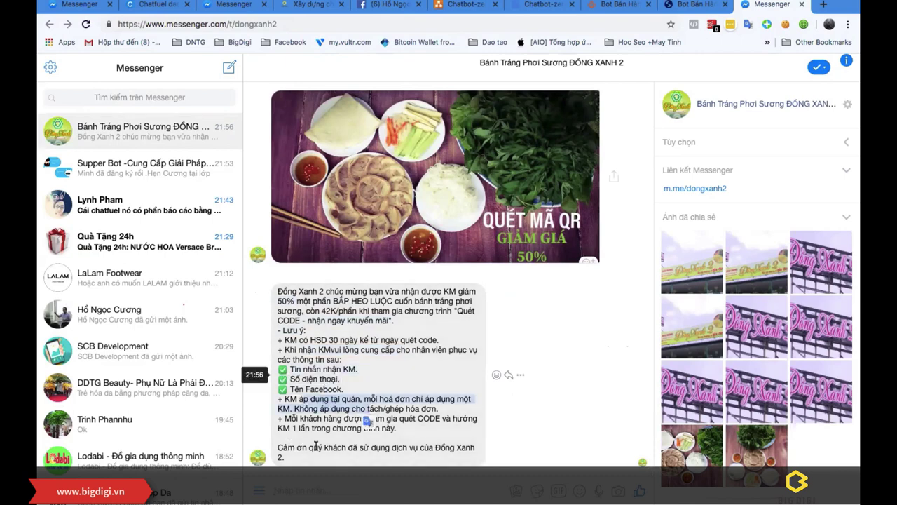
{"action": "left_click_drag", "start_coordinate": [293, 443], "coordinate": [491, 455]}
{"action": "scroll", "coordinate": [596, 360], "scroll_direction": "down", "scroll_amount": 2}
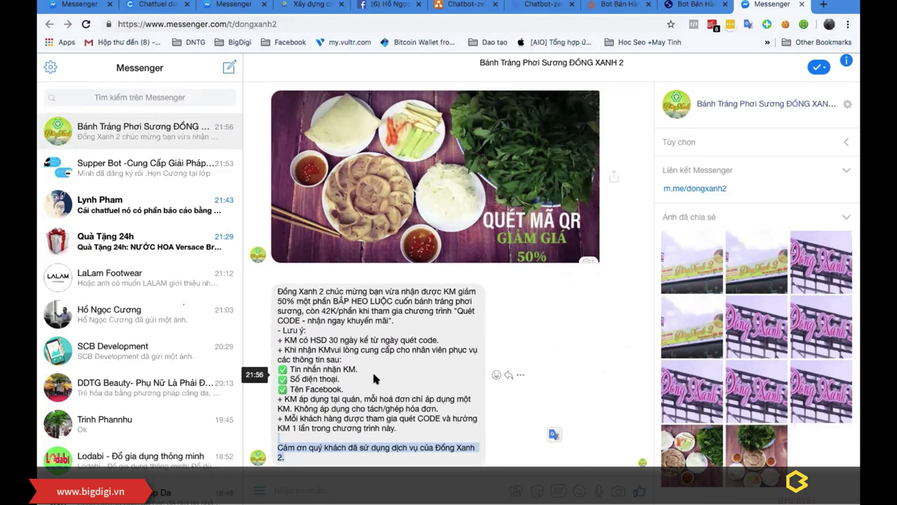
{"action": "left_click", "coordinate": [403, 370]}
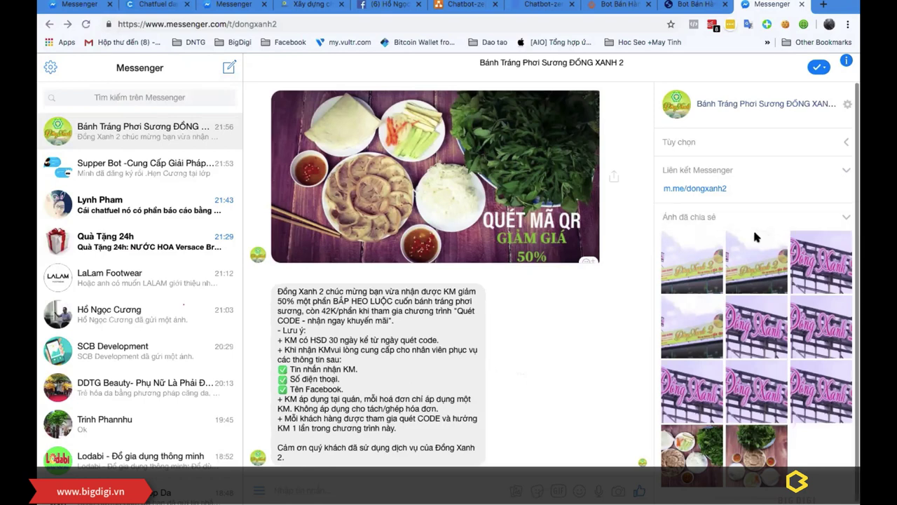
{"action": "scroll", "coordinate": [468, 253], "scroll_direction": "up", "scroll_amount": 3}
{"action": "scroll", "coordinate": [465, 300], "scroll_direction": "down", "scroll_amount": 3}
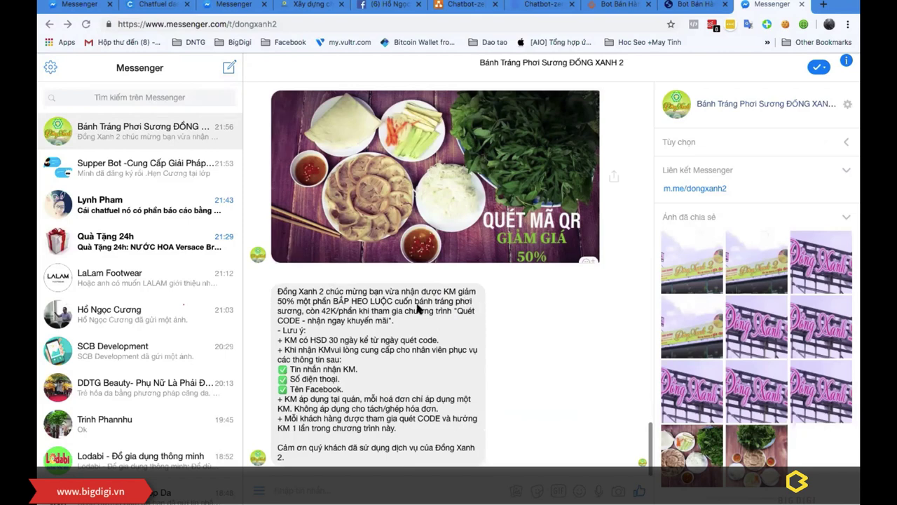
{"action": "scroll", "coordinate": [540, 239], "scroll_direction": "up", "scroll_amount": 5}
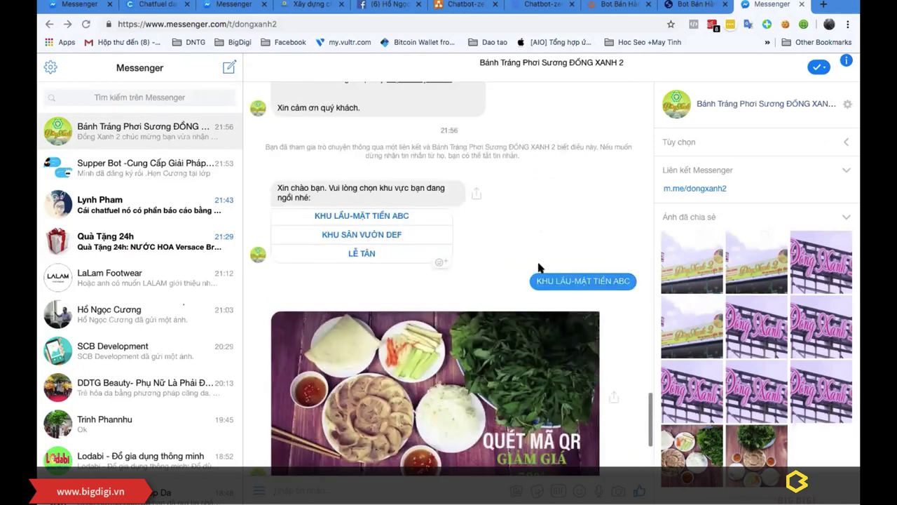
Step: Scroll the promo chat, then switch to the botbanhang.vn homepage tab
{"action": "scroll", "coordinate": [537, 266], "scroll_direction": "down", "scroll_amount": 5}
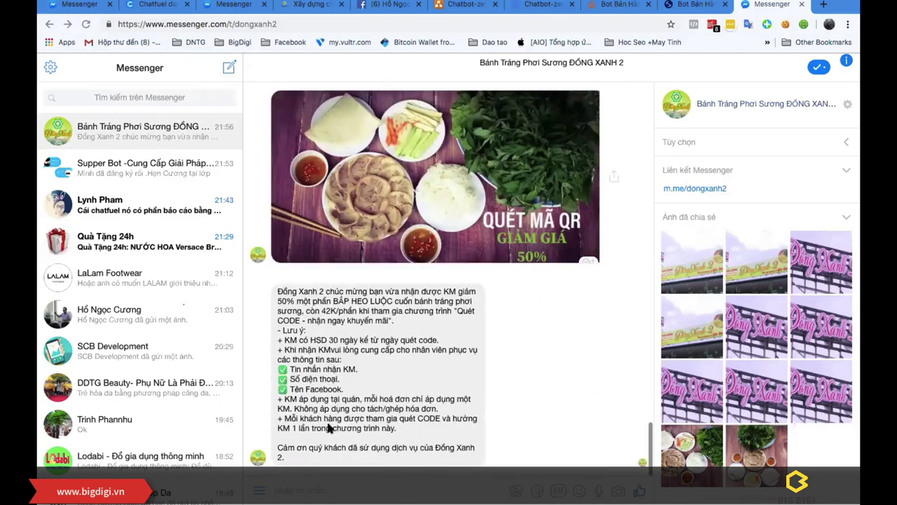
{"action": "scroll", "coordinate": [379, 408], "scroll_direction": "up", "scroll_amount": 1}
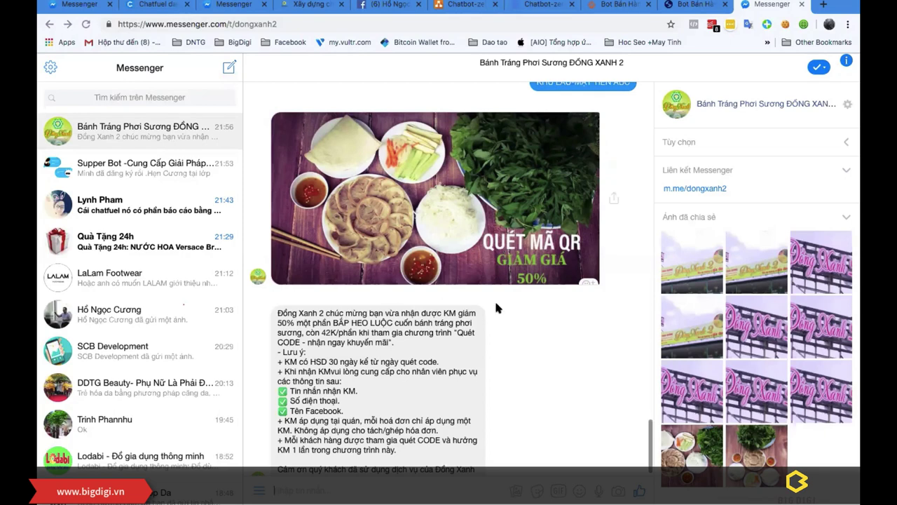
{"action": "left_click", "coordinate": [623, 5]}
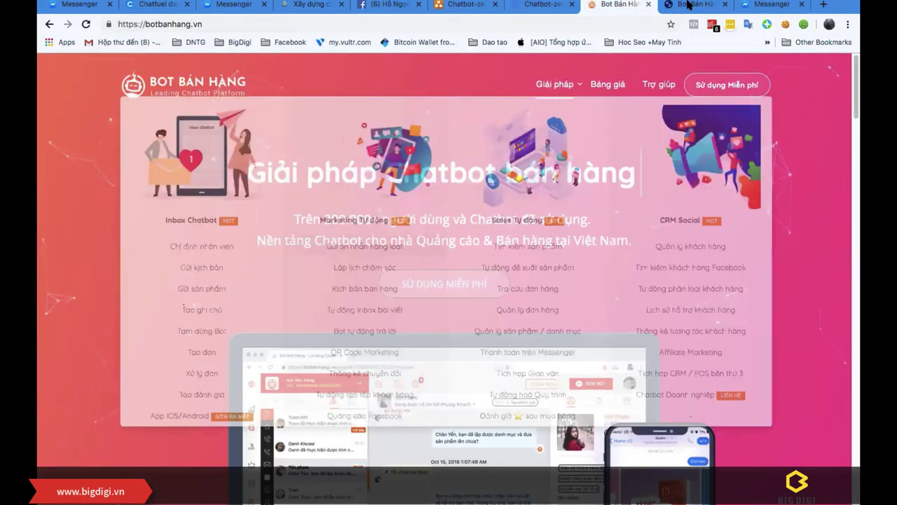
Step: Open Bot Bán Hàng's Danh sách khách hàng page, showing 4,340 customers and 3,468 subscribers
{"action": "left_click", "coordinate": [698, 4]}
{"action": "mouse_move", "coordinate": [54, 202]}
{"action": "mouse_move", "coordinate": [61, 231]}
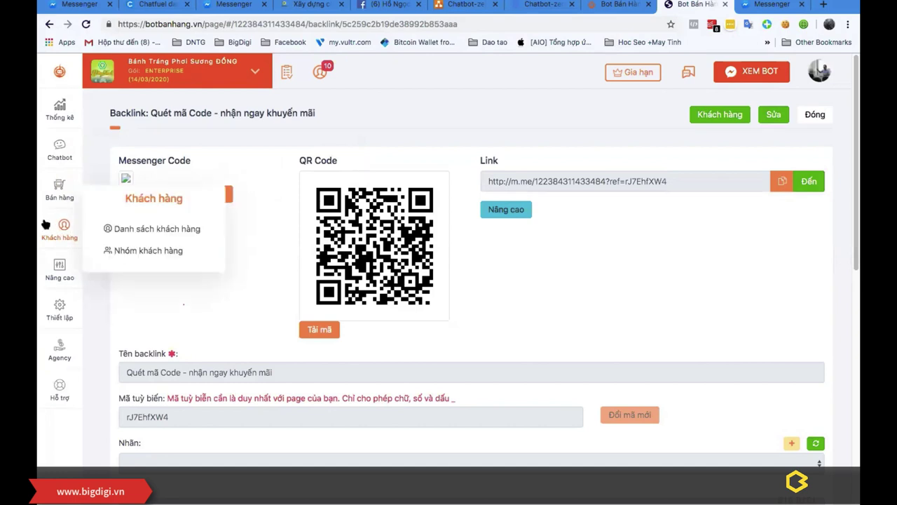
{"action": "left_click", "coordinate": [126, 229]}
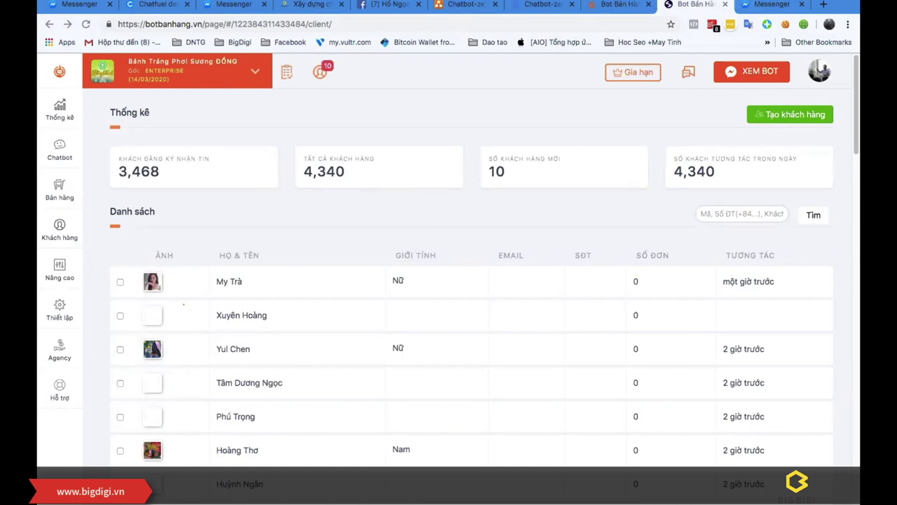
Step: Switch back to the Chatbot-zero.drawio diagram showing the KỊCH THU HÚT KHÁCH HÀNG plan
{"action": "left_click", "coordinate": [459, 5]}
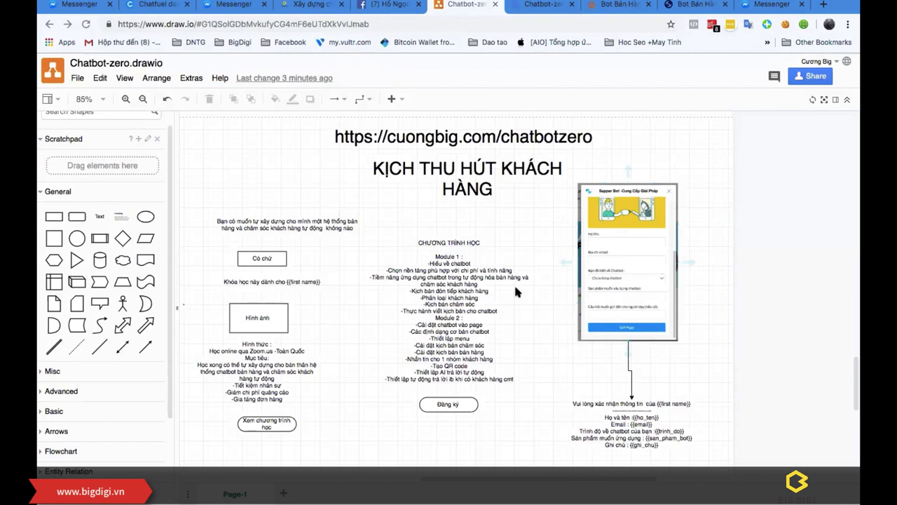
Step: Go to the Chatfuel bots dashboard and open the PRO bot with VIRAL block groups
{"action": "left_click", "coordinate": [151, 5]}
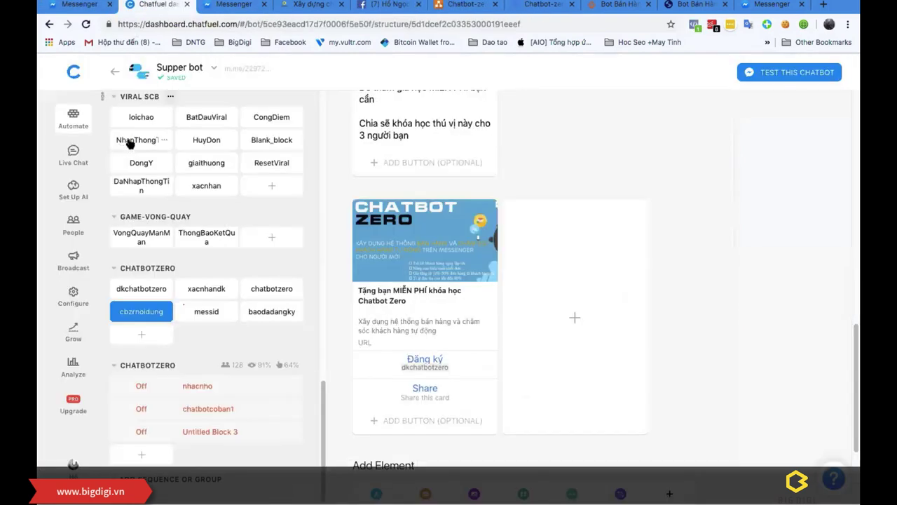
{"action": "left_click", "coordinate": [74, 71]}
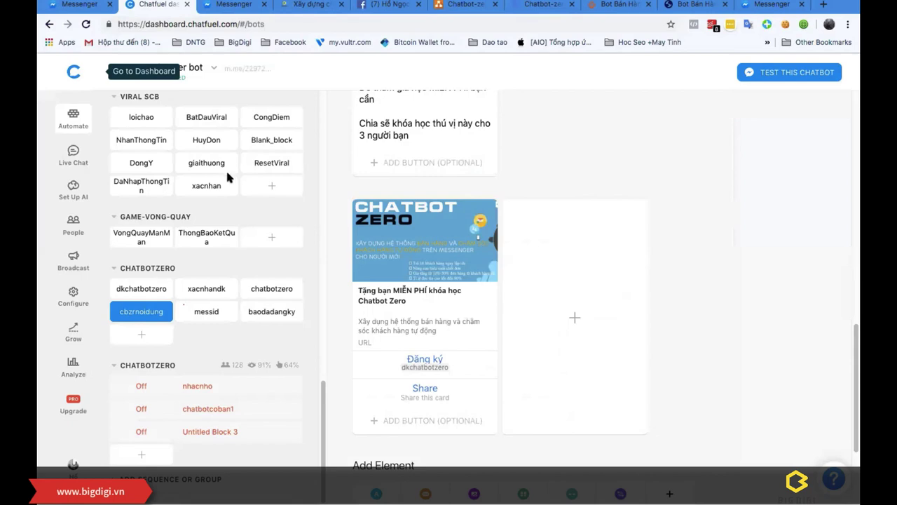
{"action": "scroll", "coordinate": [324, 314], "scroll_direction": "down", "scroll_amount": 15}
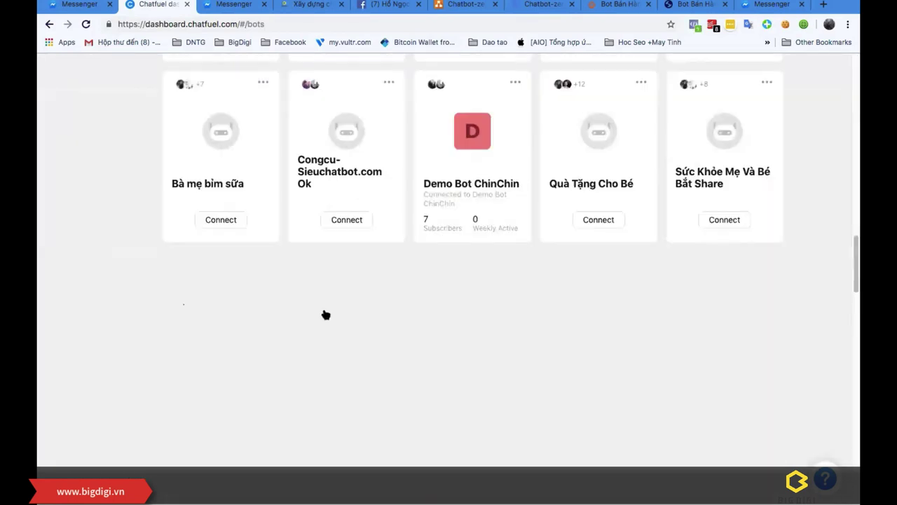
{"action": "scroll", "coordinate": [479, 349], "scroll_direction": "down", "scroll_amount": 5}
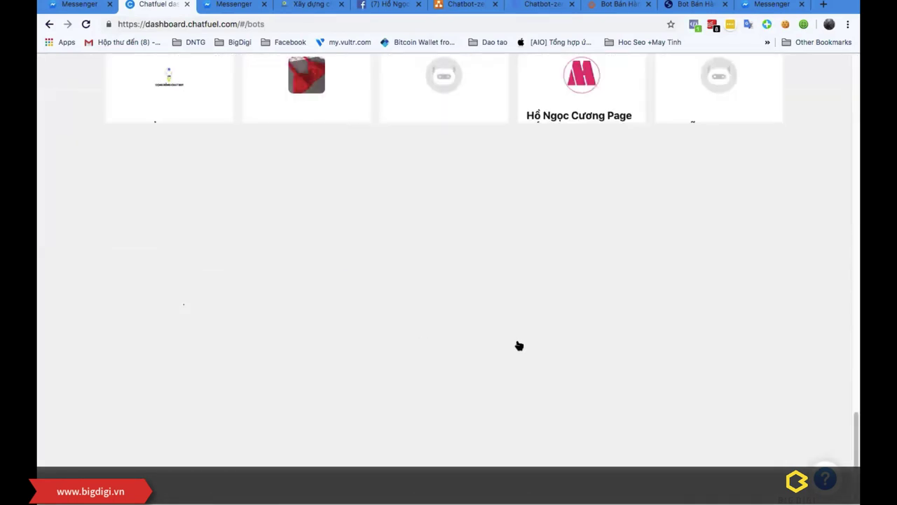
{"action": "scroll", "coordinate": [394, 310], "scroll_direction": "down", "scroll_amount": 3}
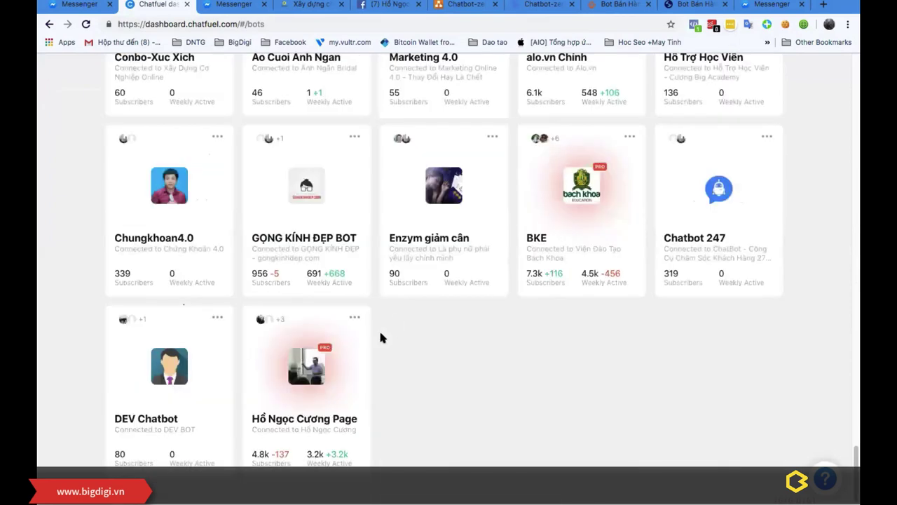
{"action": "left_click", "coordinate": [363, 350]}
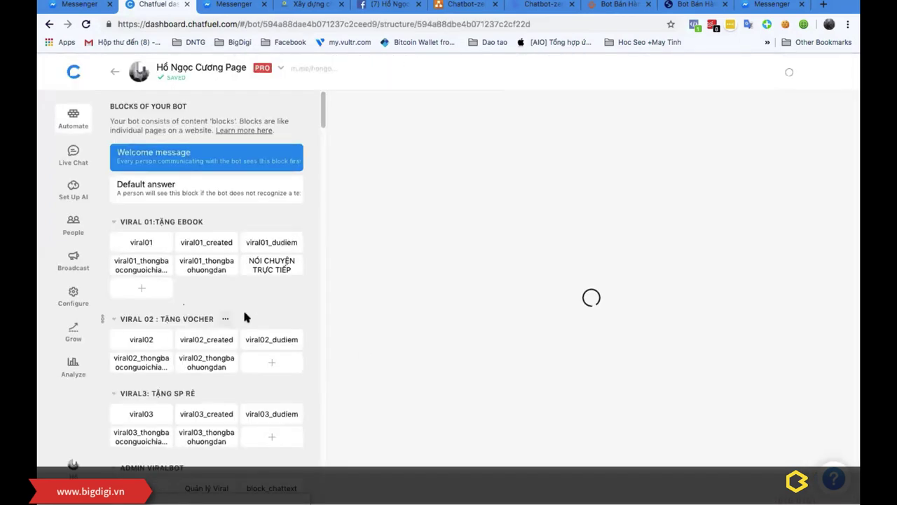
Step: Browse the EBOOK group blocks, including Ebook Kỹ Thuật Chốt Đơn Fb and EBOOK CHOT DON FB
{"action": "scroll", "coordinate": [244, 317], "scroll_direction": "down", "scroll_amount": 20}
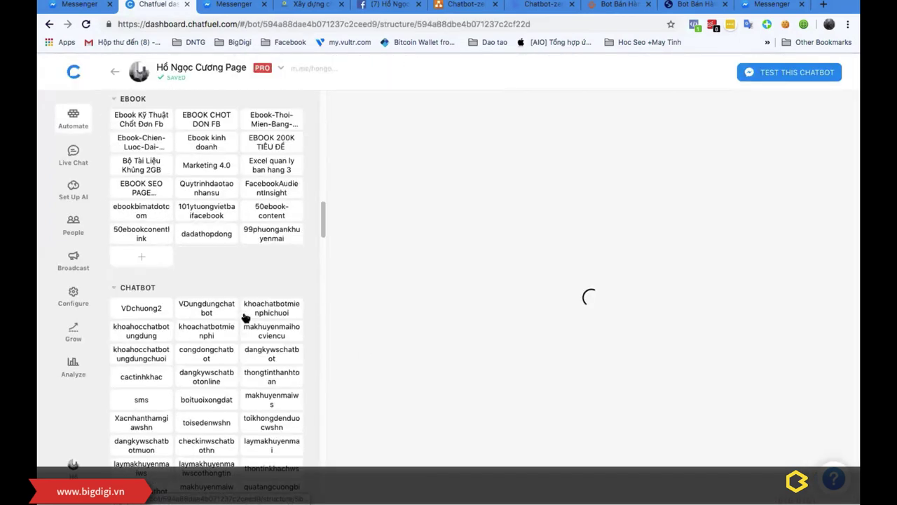
{"action": "scroll", "coordinate": [242, 307], "scroll_direction": "up", "scroll_amount": 7}
{"action": "scroll", "coordinate": [231, 315], "scroll_direction": "down", "scroll_amount": 3}
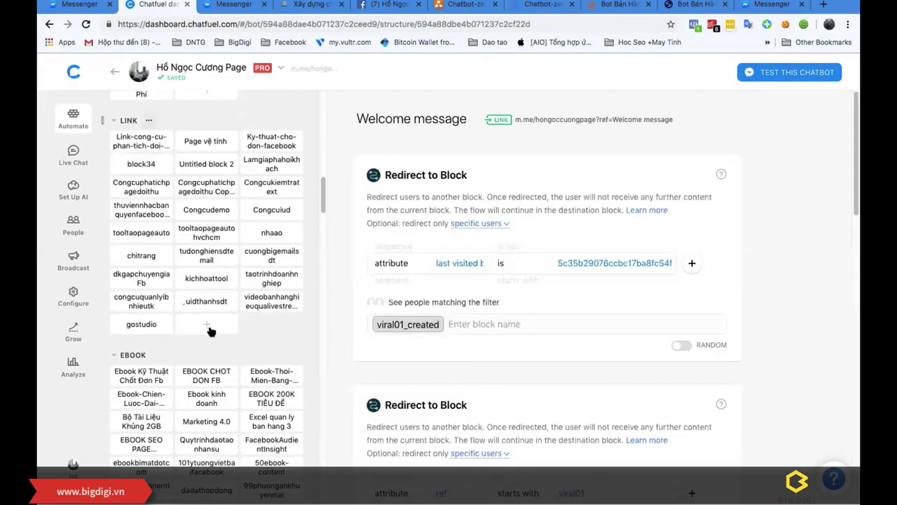
{"action": "left_click", "coordinate": [140, 375]}
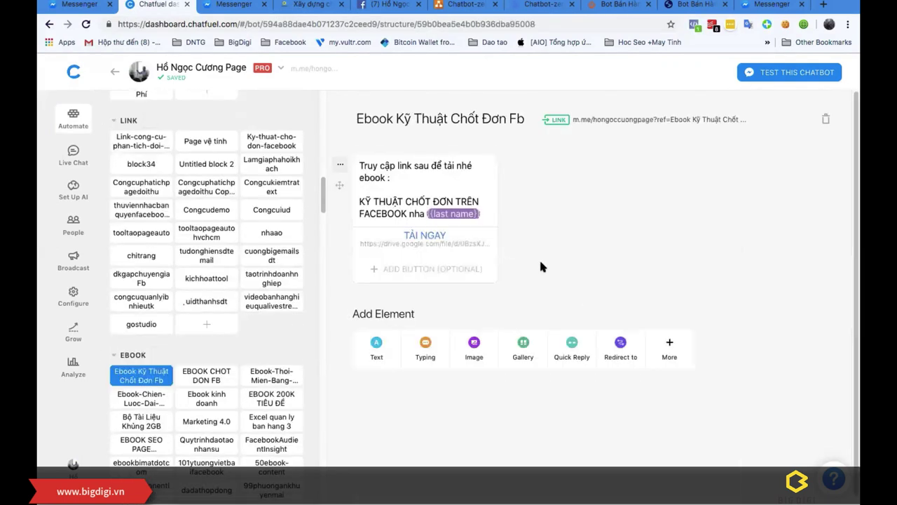
{"action": "left_click", "coordinate": [206, 378]}
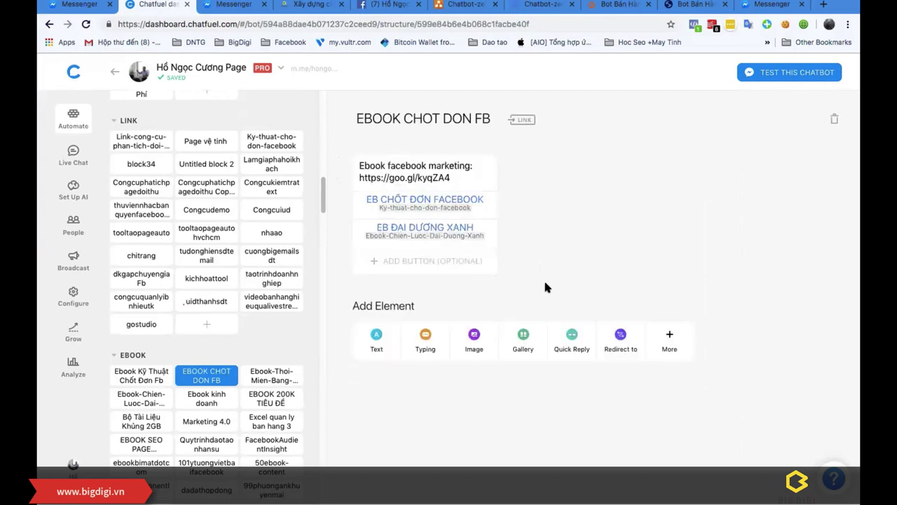
{"action": "left_click", "coordinate": [269, 376]}
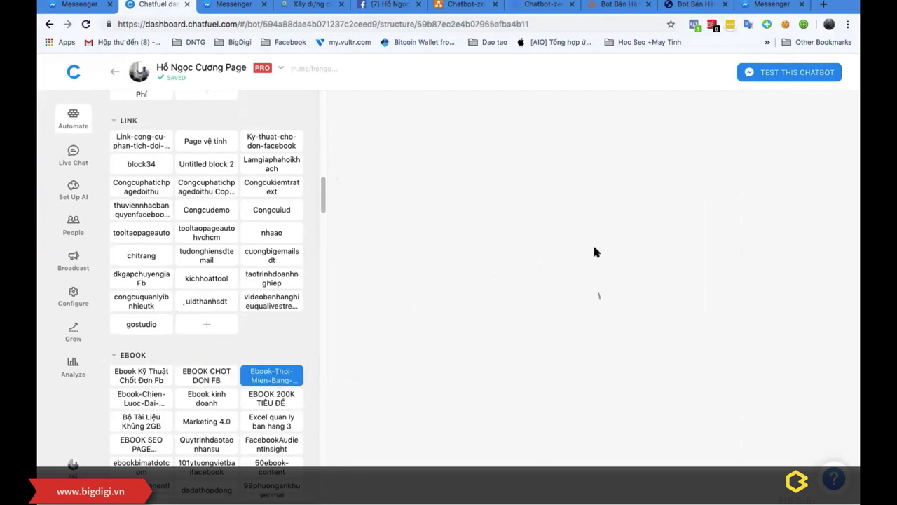
{"action": "left_click", "coordinate": [140, 398]}
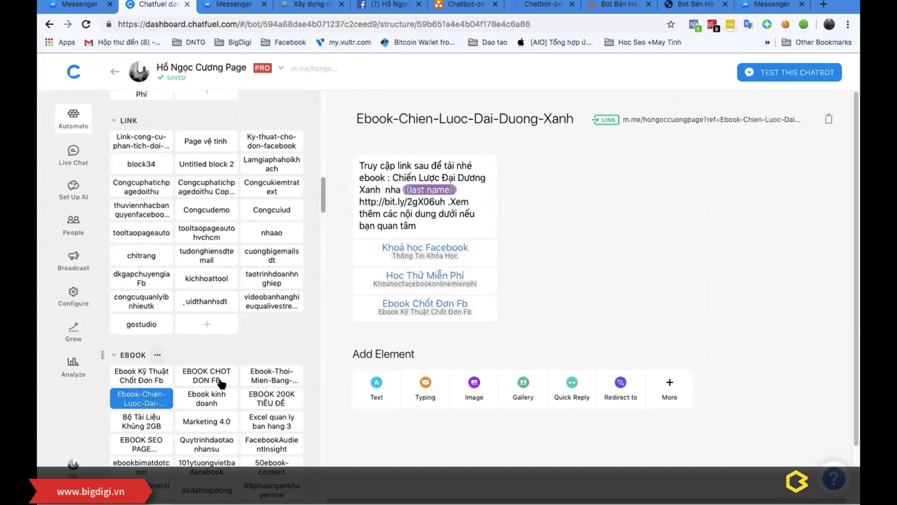
Step: Open the EBOOK 200K TIÊU ĐỀ block and review its message and buttons
{"action": "left_click", "coordinate": [199, 401]}
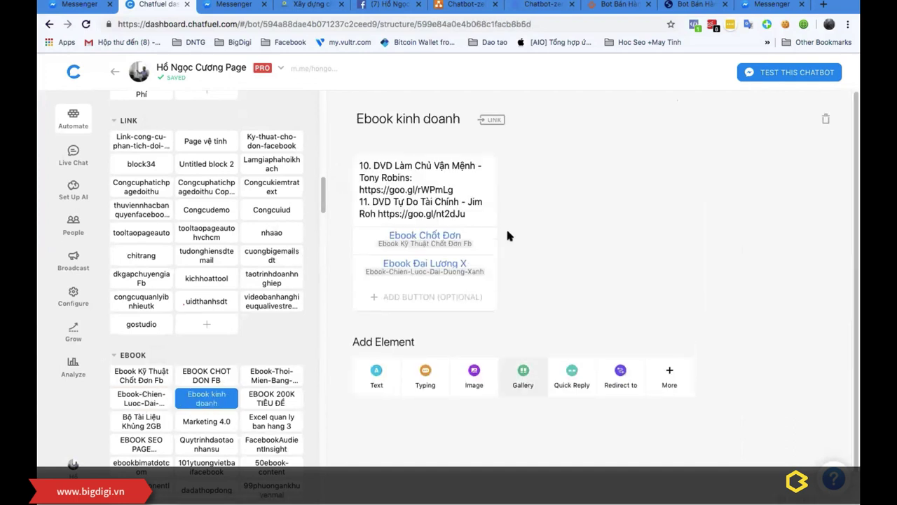
{"action": "left_click", "coordinate": [270, 397]}
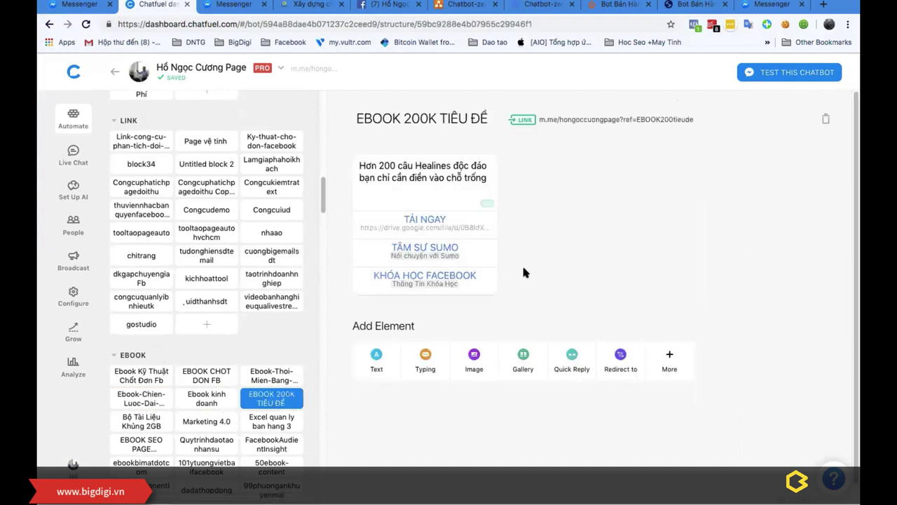
{"action": "scroll", "coordinate": [164, 336], "scroll_direction": "down", "scroll_amount": 5}
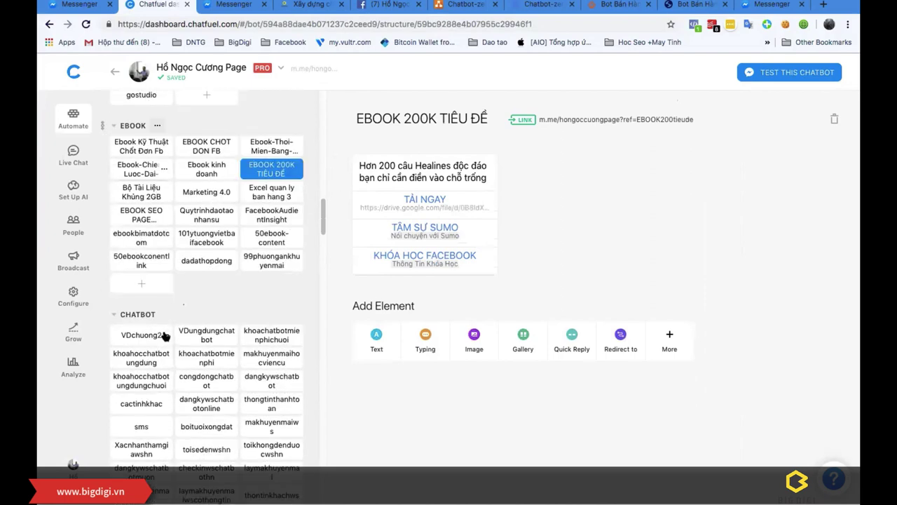
{"action": "scroll", "coordinate": [164, 336], "scroll_direction": "down", "scroll_amount": 10}
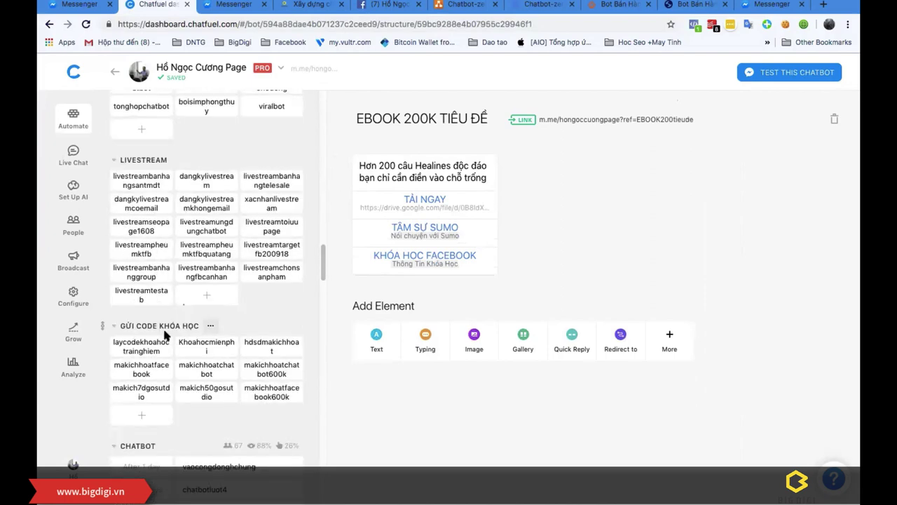
{"action": "scroll", "coordinate": [164, 336], "scroll_direction": "down", "scroll_amount": 5}
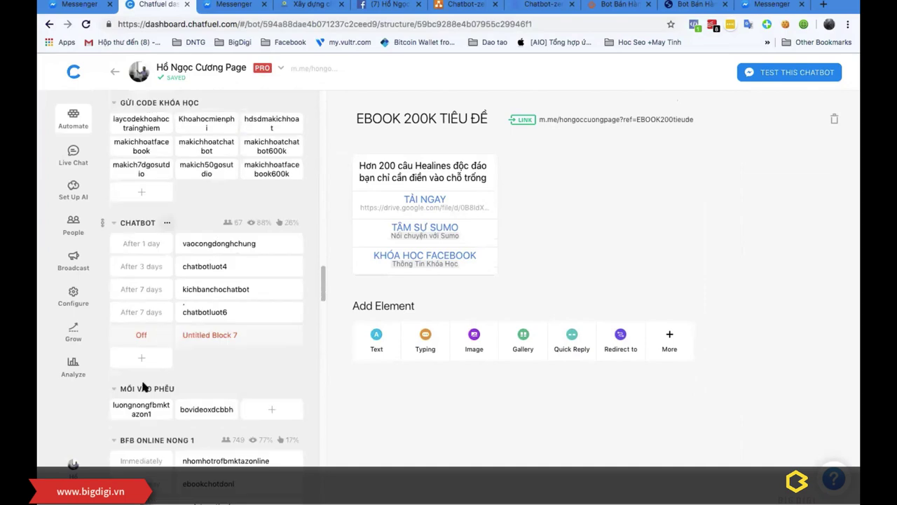
Step: Open the luongnongfbmktazon1 block and scroll through its welcome message cards
{"action": "left_click", "coordinate": [133, 412]}
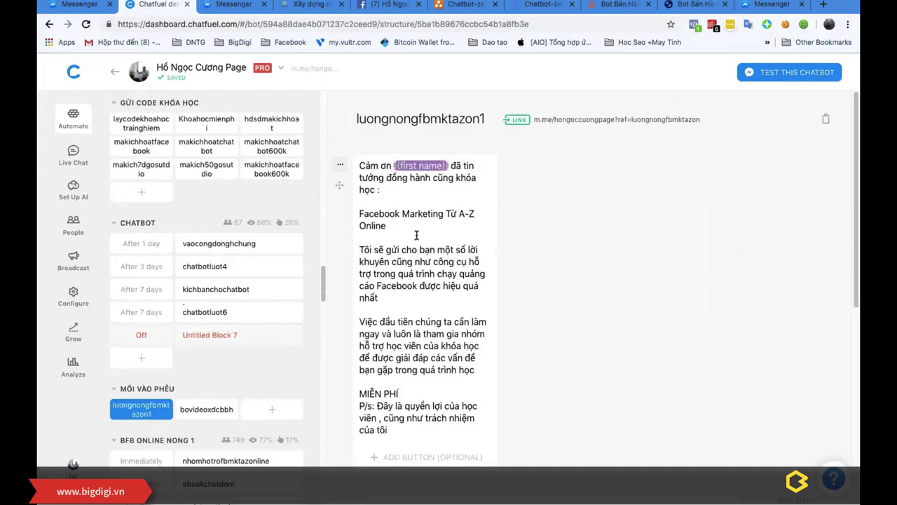
{"action": "scroll", "coordinate": [417, 235], "scroll_direction": "down", "scroll_amount": 10}
{"action": "scroll", "coordinate": [444, 295], "scroll_direction": "up", "scroll_amount": 10}
{"action": "mouse_move", "coordinate": [568, 120]}
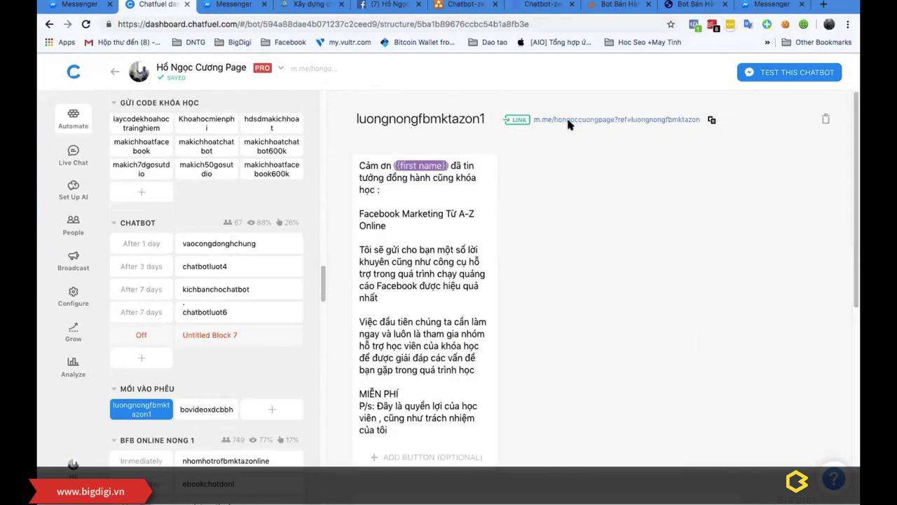
{"action": "scroll", "coordinate": [568, 123], "scroll_direction": "down", "scroll_amount": 1}
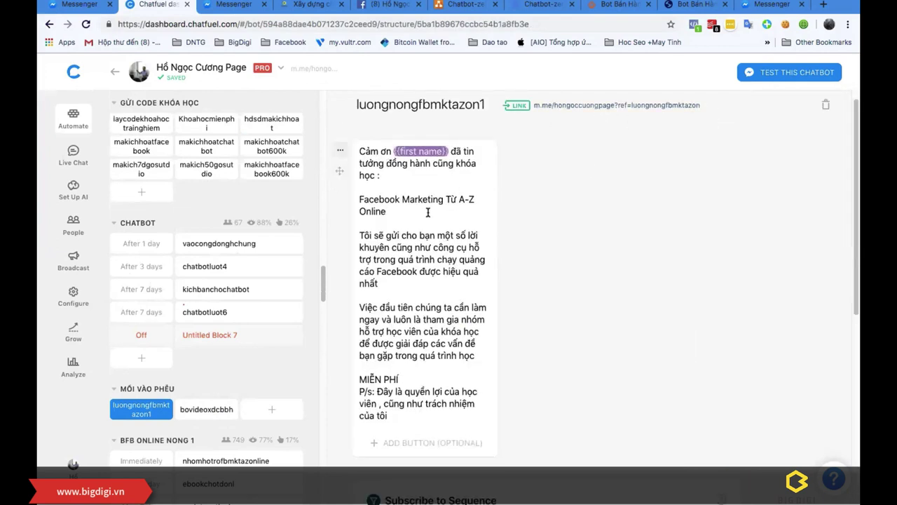
{"action": "scroll", "coordinate": [210, 414], "scroll_direction": "down", "scroll_amount": 5}
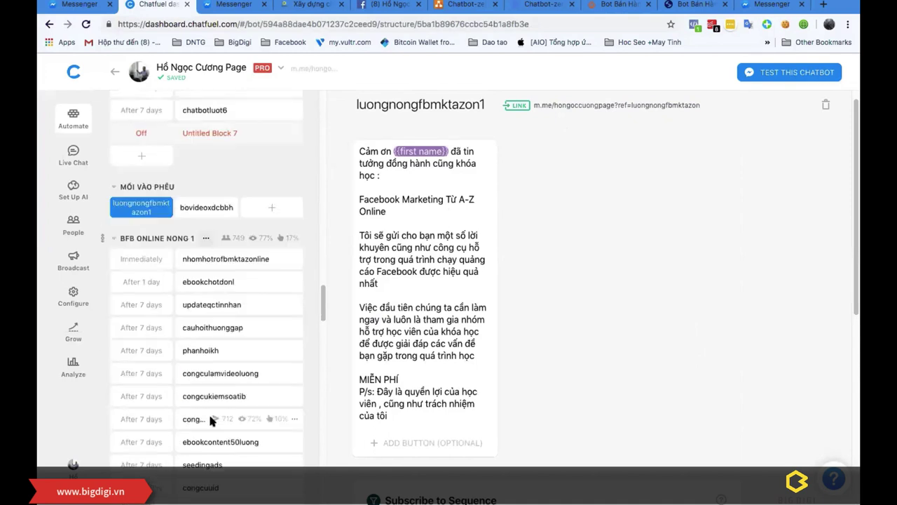
{"action": "scroll", "coordinate": [208, 413], "scroll_direction": "down", "scroll_amount": 11}
Step: Review the block's sequence subscription, then return to the Chatbot-zero diagram
{"action": "scroll", "coordinate": [226, 226], "scroll_direction": "up", "scroll_amount": 7}
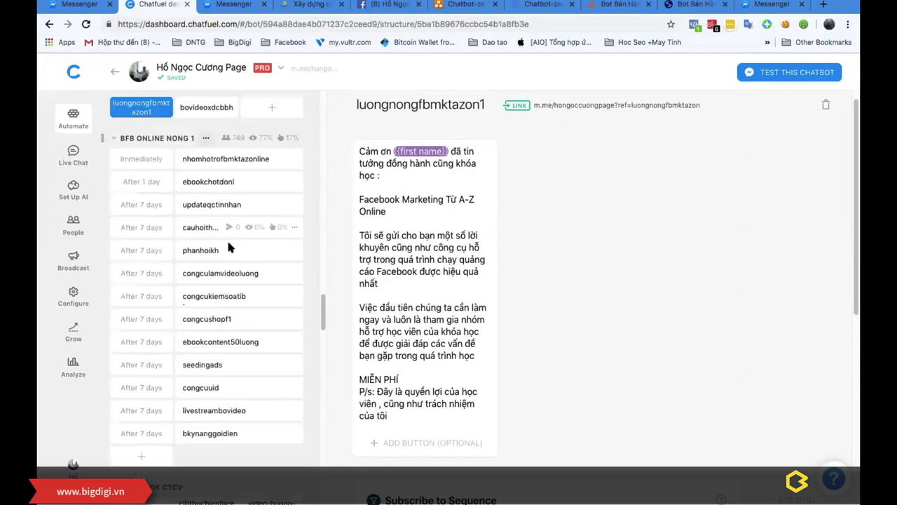
{"action": "scroll", "coordinate": [340, 151], "scroll_direction": "up", "scroll_amount": 1}
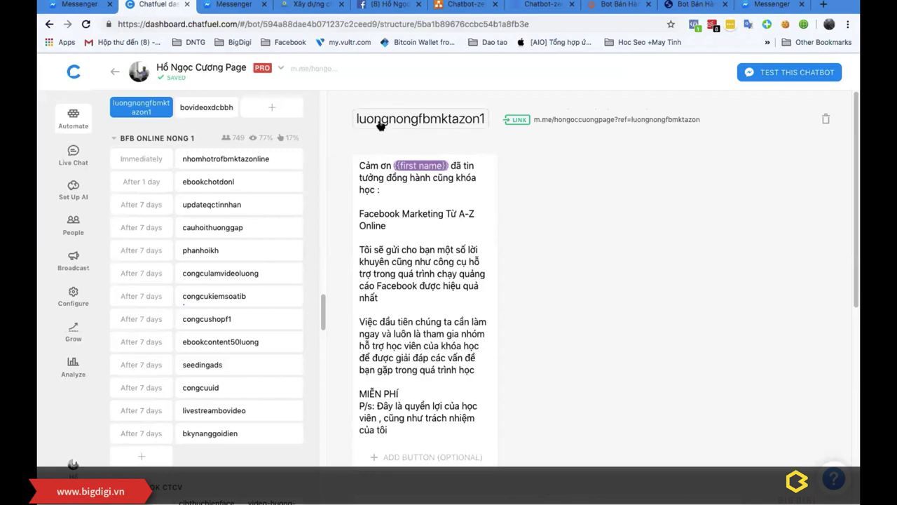
{"action": "scroll", "coordinate": [377, 240], "scroll_direction": "down", "scroll_amount": 8}
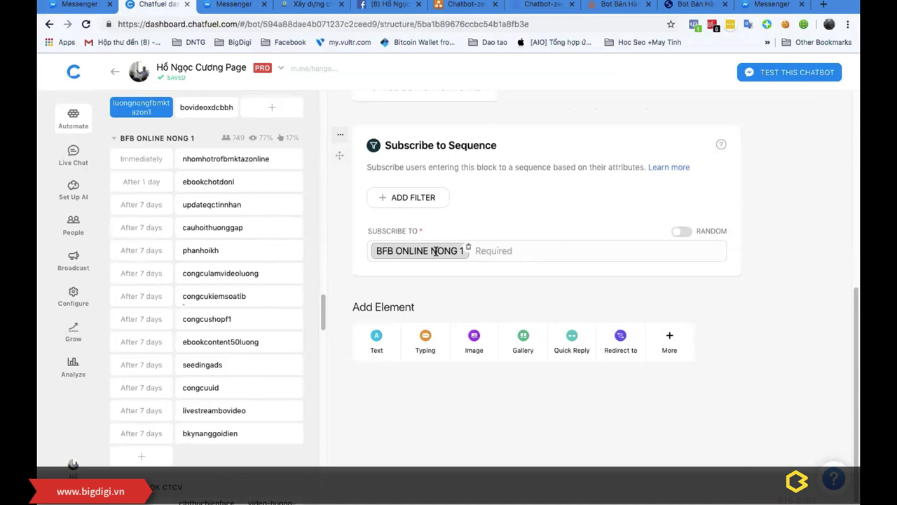
{"action": "scroll", "coordinate": [436, 265], "scroll_direction": "up", "scroll_amount": 1}
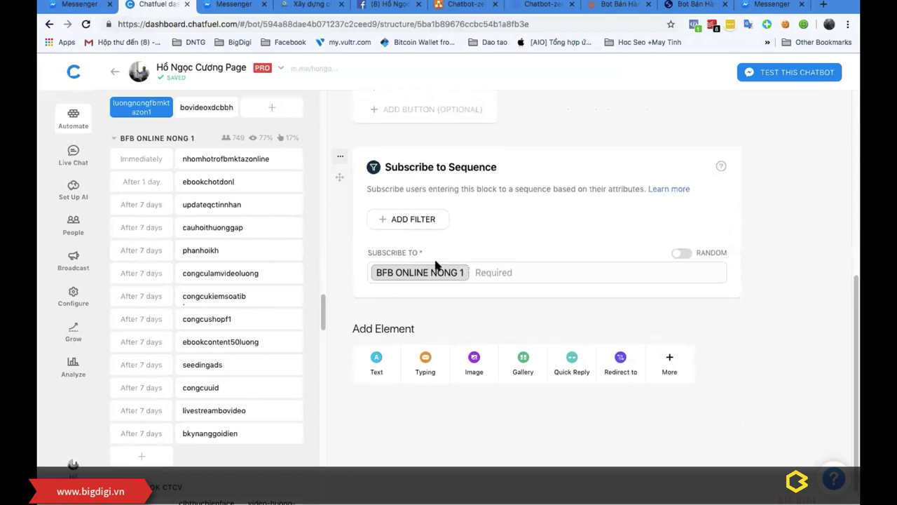
{"action": "scroll", "coordinate": [459, 245], "scroll_direction": "up", "scroll_amount": 5}
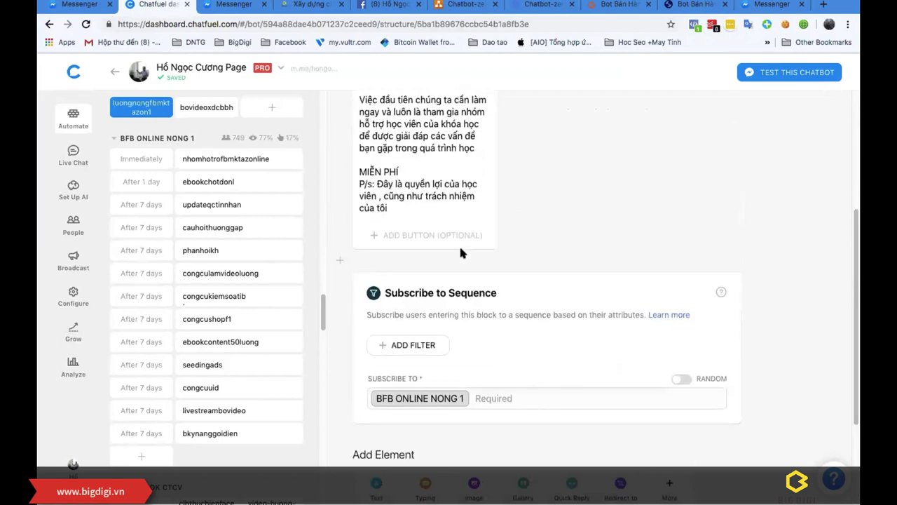
{"action": "scroll", "coordinate": [547, 224], "scroll_direction": "up", "scroll_amount": 2}
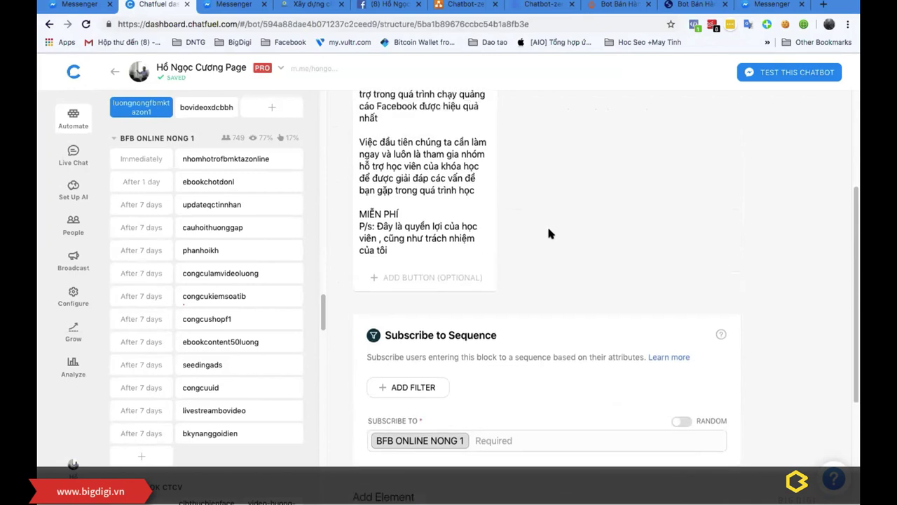
{"action": "scroll", "coordinate": [547, 228], "scroll_direction": "up", "scroll_amount": 6}
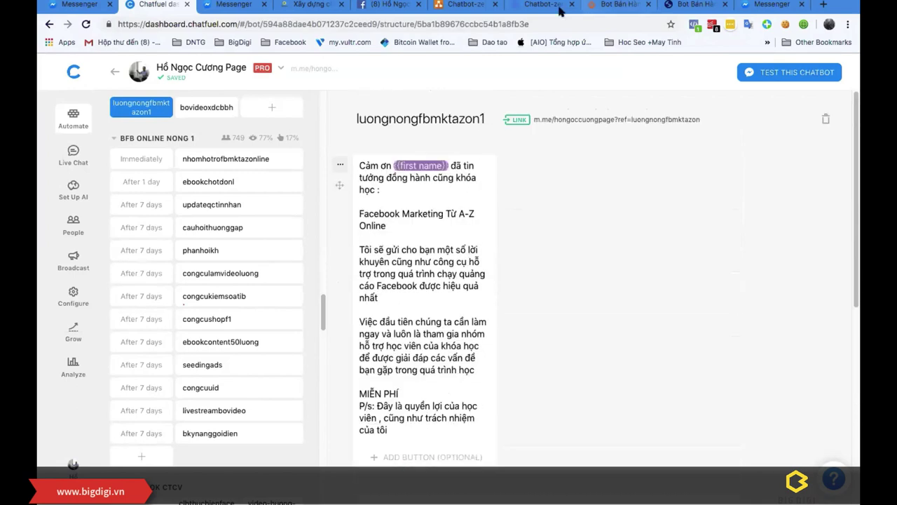
{"action": "left_click", "coordinate": [470, 10]}
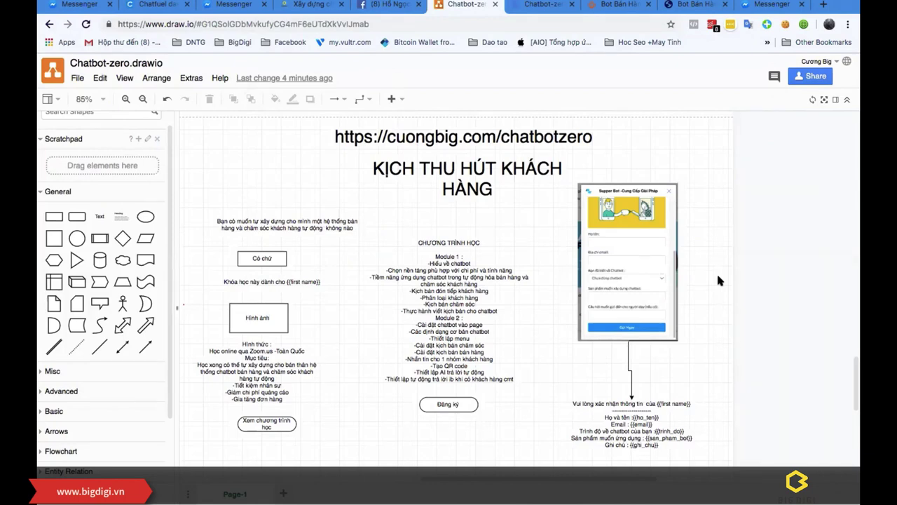
{"action": "key", "text": "ctrl+Up"}
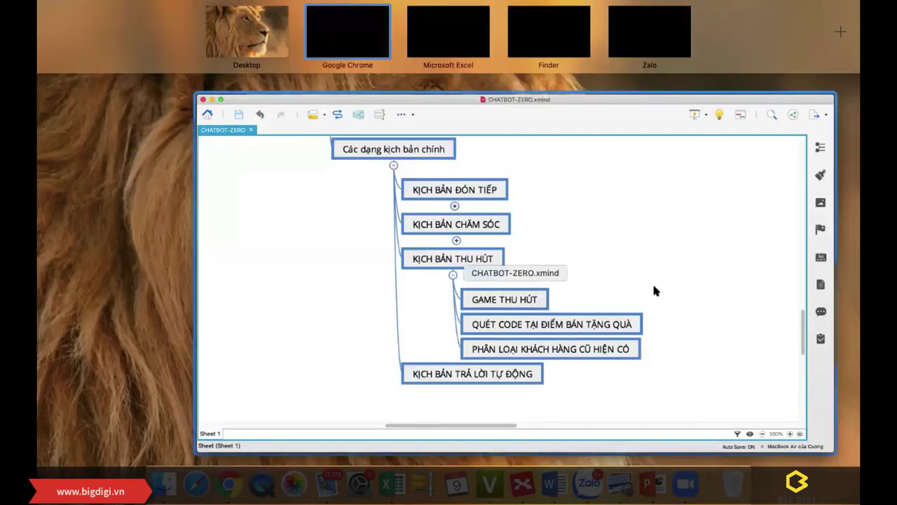
{"action": "left_click", "coordinate": [653, 286]}
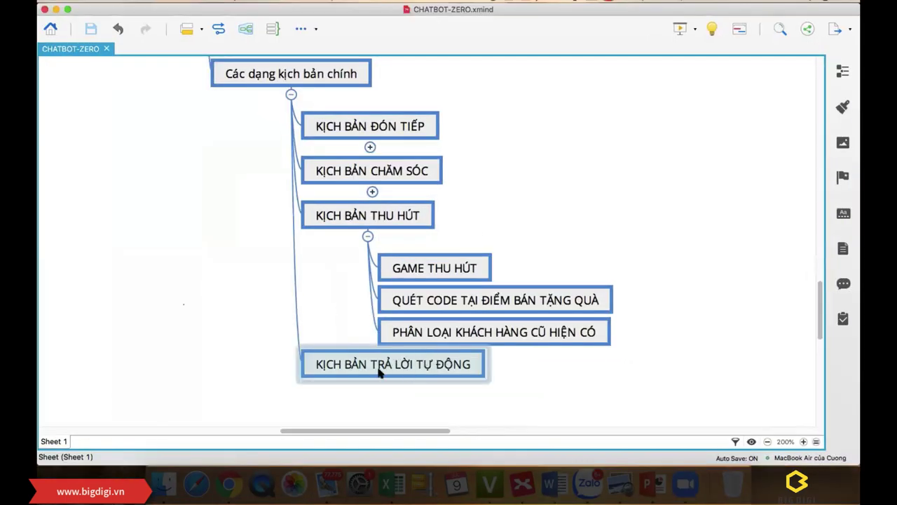
{"action": "left_click", "coordinate": [381, 367]}
{"action": "left_click", "coordinate": [258, 362]}
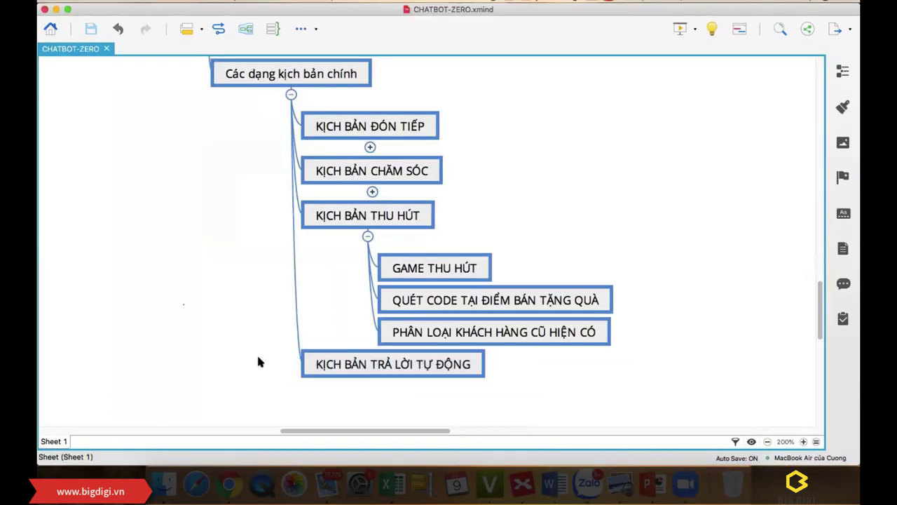
{"action": "left_click", "coordinate": [373, 367]}
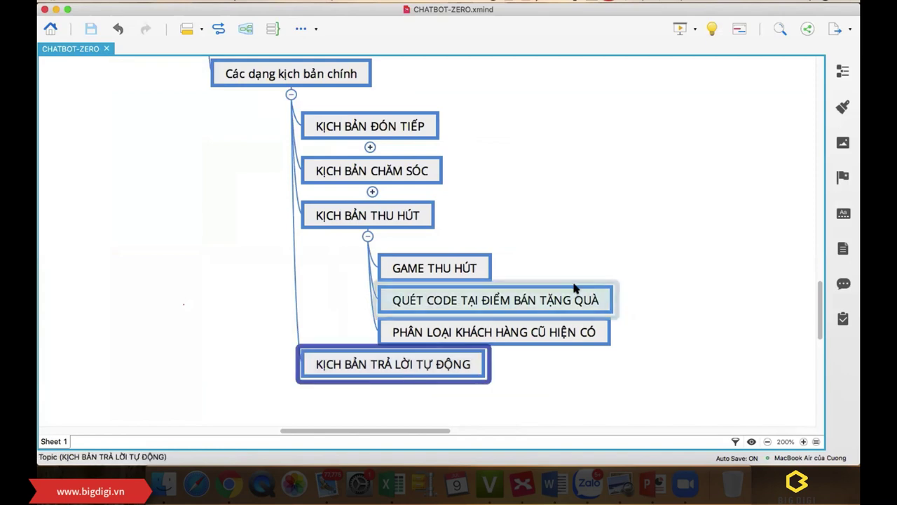
{"action": "key", "text": "ctrl+Up"}
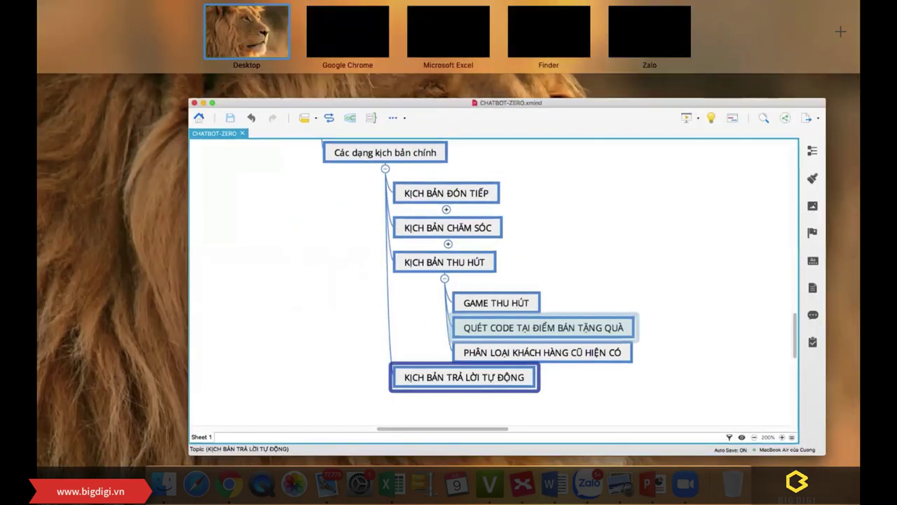
{"action": "key", "text": "ctrl+Right"}
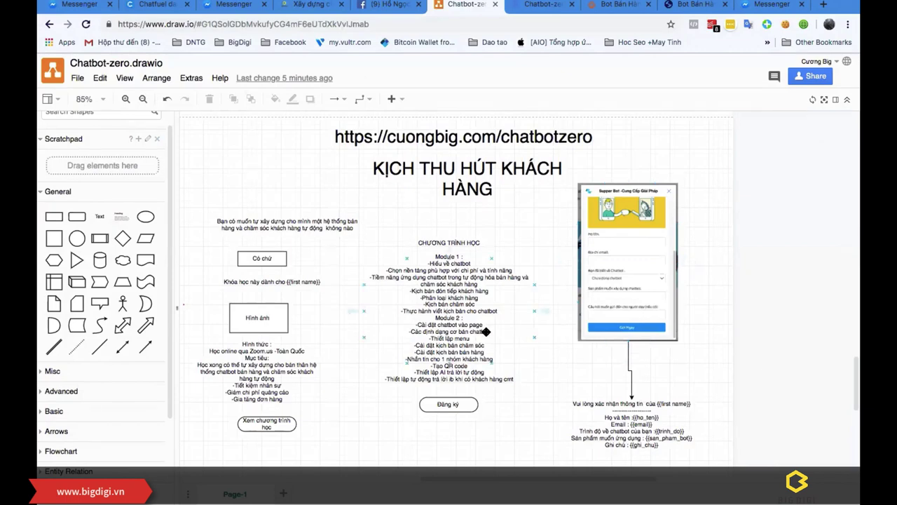
Step: Duplicate the KỊCH THU HÚT KHÁCH HÀNG title and place the copy below the registration flow
{"action": "scroll", "coordinate": [486, 331], "scroll_direction": "down", "scroll_amount": 2}
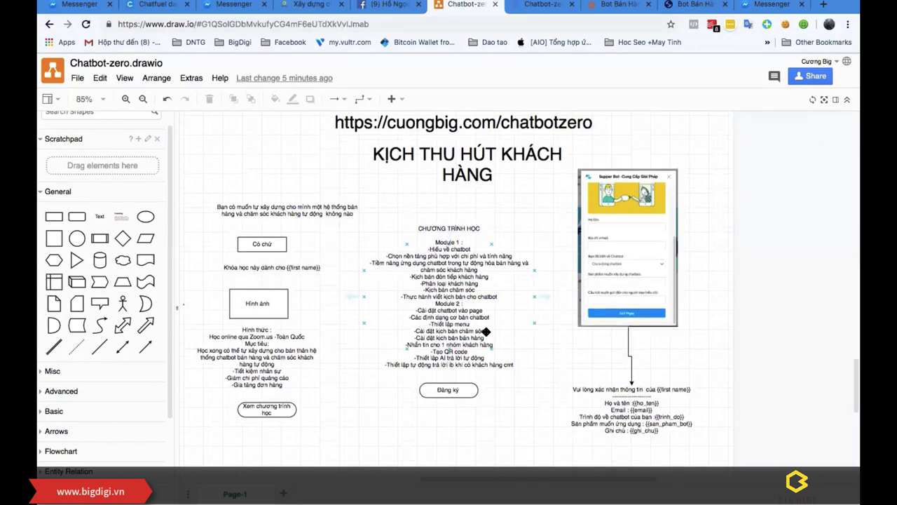
{"action": "left_click", "coordinate": [486, 162]}
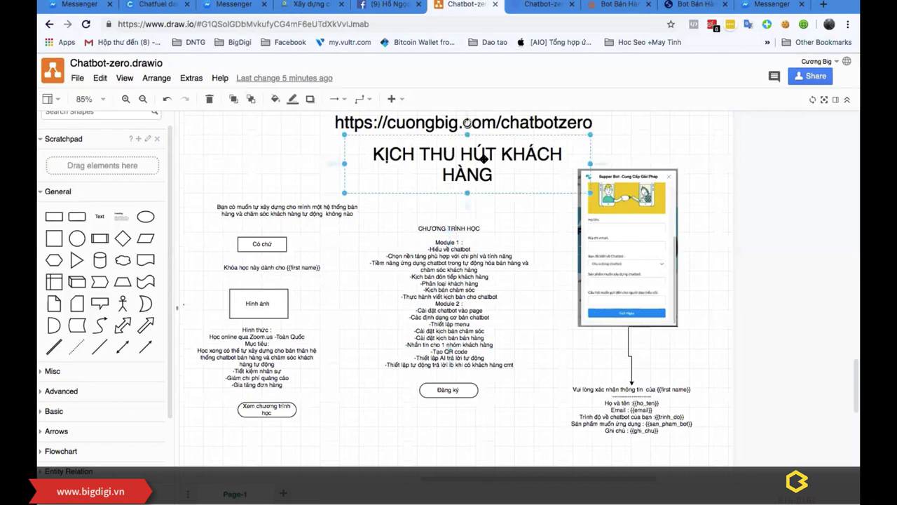
{"action": "scroll", "coordinate": [462, 312], "scroll_direction": "down", "scroll_amount": 5}
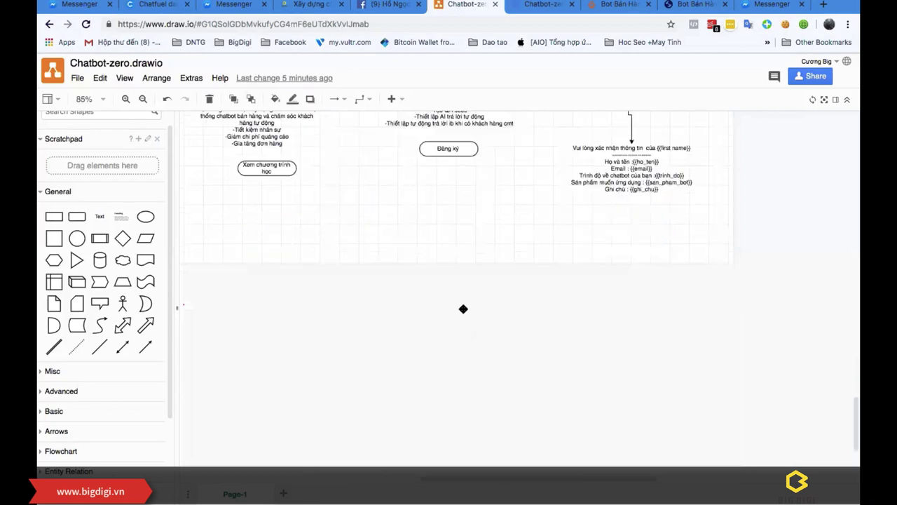
{"action": "key", "text": "ctrl+d"}
{"action": "left_click_drag", "start_coordinate": [464, 392], "coordinate": [481, 287]}
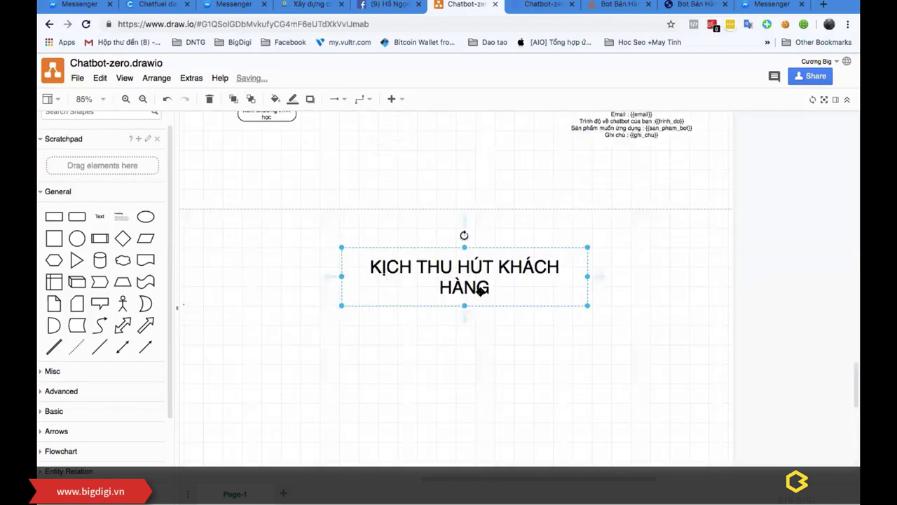
{"action": "left_click", "coordinate": [551, 392]}
{"action": "scroll", "coordinate": [533, 355], "scroll_direction": "up", "scroll_amount": 3}
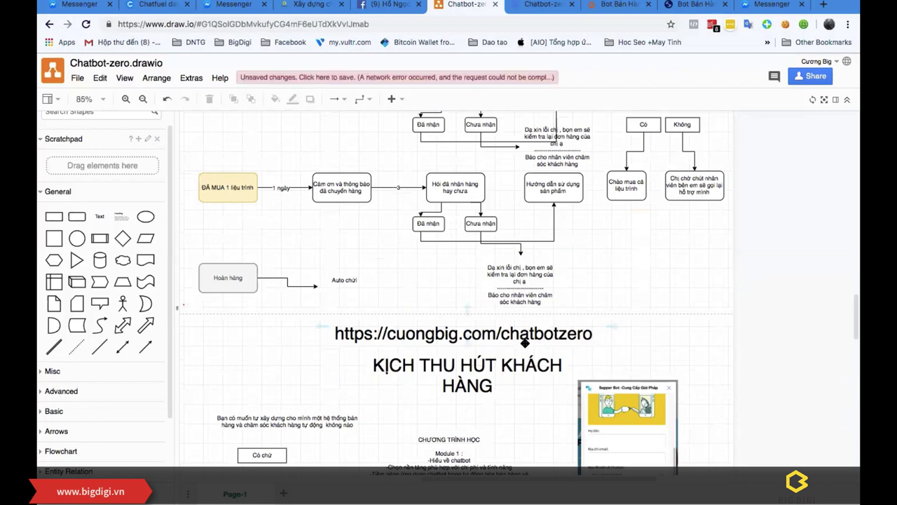
{"action": "scroll", "coordinate": [560, 338], "scroll_direction": "up", "scroll_amount": 4}
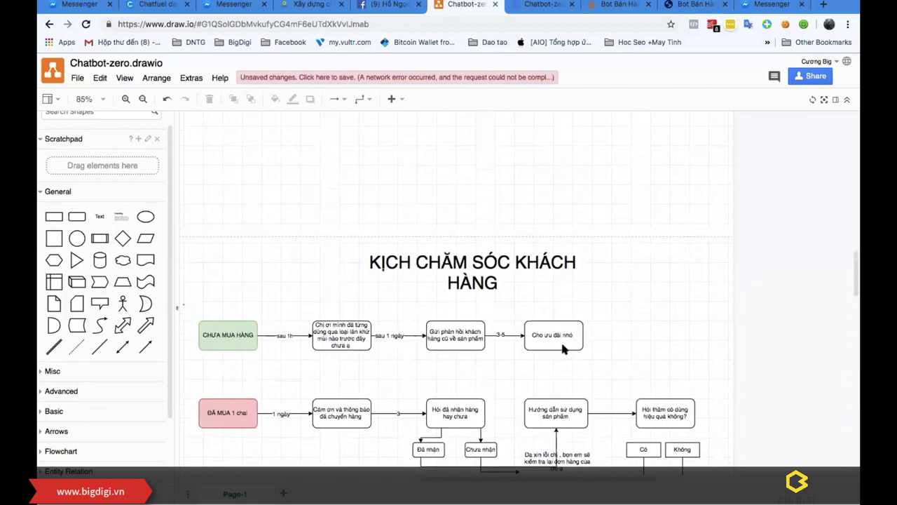
{"action": "scroll", "coordinate": [561, 340], "scroll_direction": "down", "scroll_amount": 7}
{"action": "scroll", "coordinate": [558, 349], "scroll_direction": "down", "scroll_amount": 3}
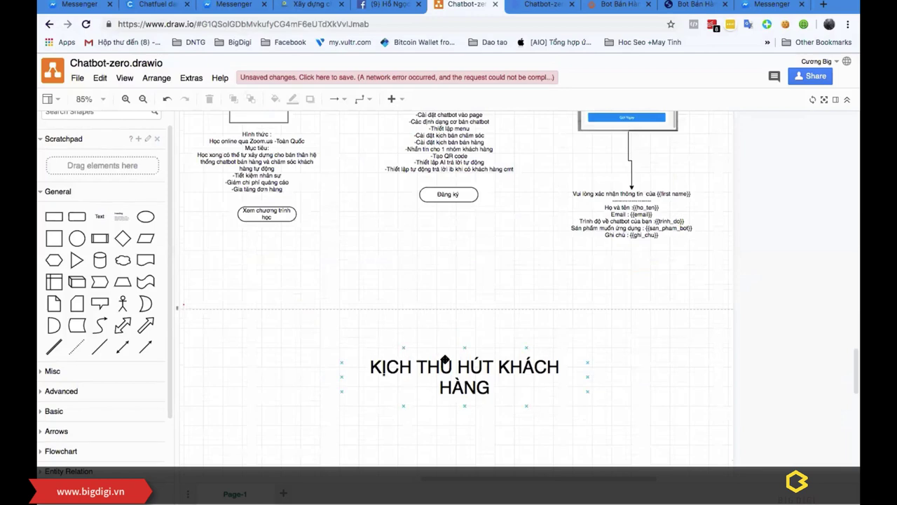
{"action": "scroll", "coordinate": [471, 354], "scroll_direction": "up", "scroll_amount": 1}
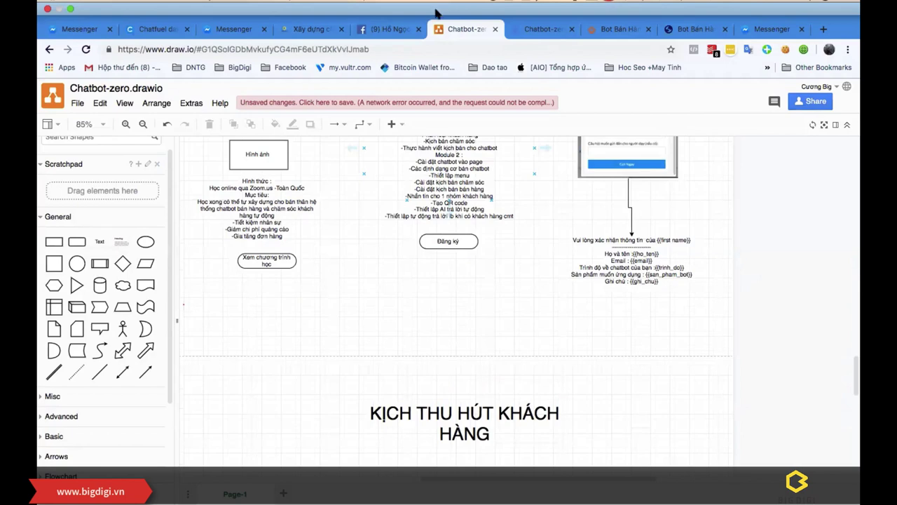
{"action": "scroll", "coordinate": [456, 260], "scroll_direction": "down", "scroll_amount": 1}
Step: Nudge the copied heading into place and retype it as KỊCH TRẢ LỜI TỰ ĐỘNG
{"action": "left_click", "coordinate": [469, 374]}
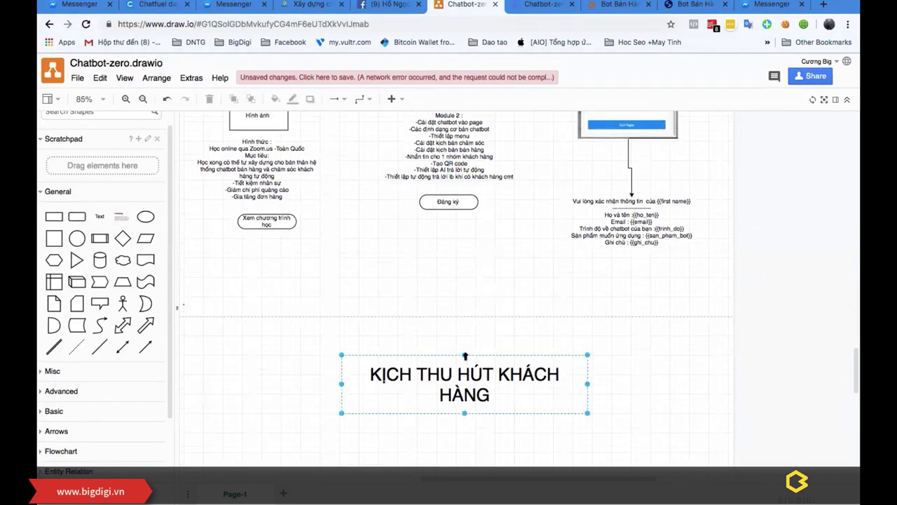
{"action": "left_click_drag", "start_coordinate": [468, 374], "coordinate": [493, 375]}
{"action": "double_click", "coordinate": [468, 356]}
{"action": "type", "text": "trả"}
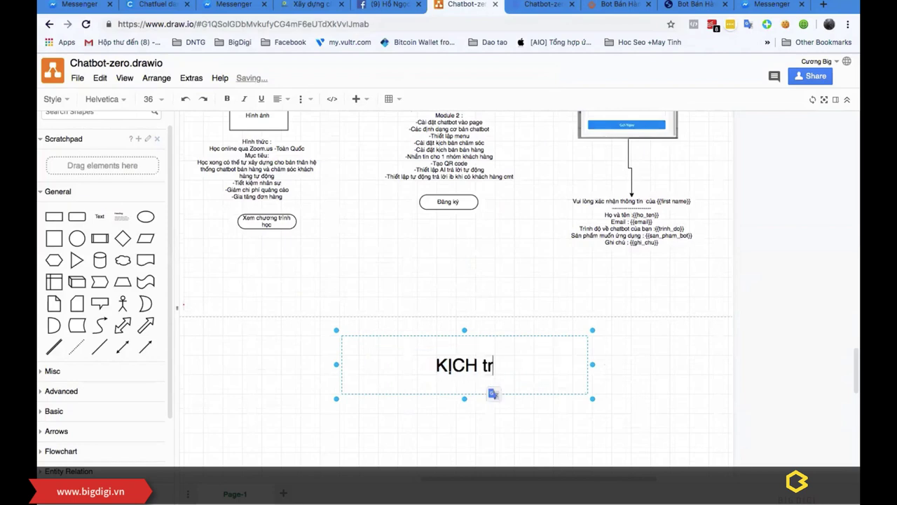
{"action": "key", "text": "BackSpace"}
{"action": "key", "text": "BackSpace"}
{"action": "key", "text": "BackSpace"}
{"action": "type", "text": "TRẢ L"}
{"action": "type", "text": "ỜI TỰ ĐÔ"}
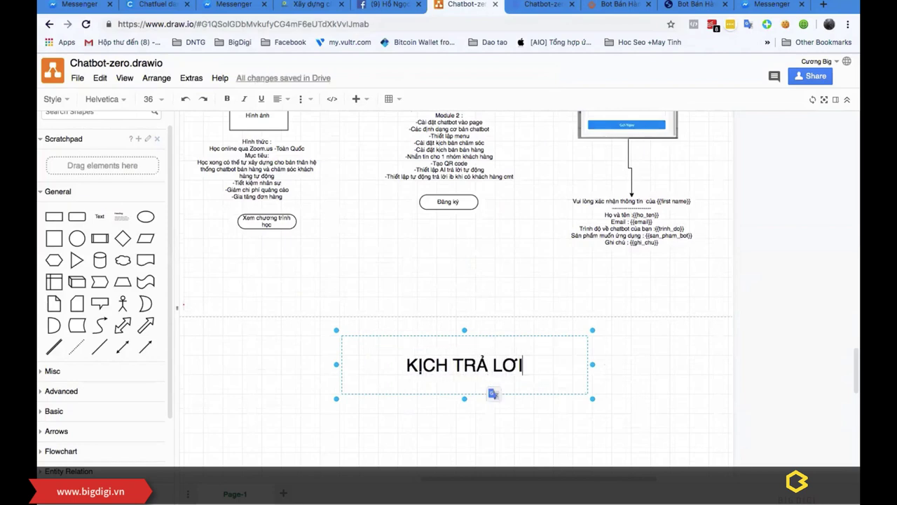
{"action": "type", "text": "NG"}
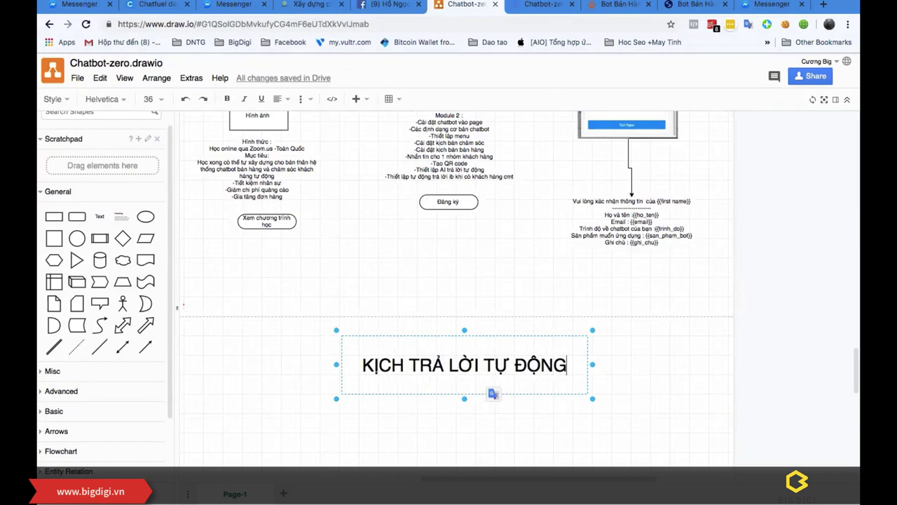
{"action": "left_click", "coordinate": [521, 394]}
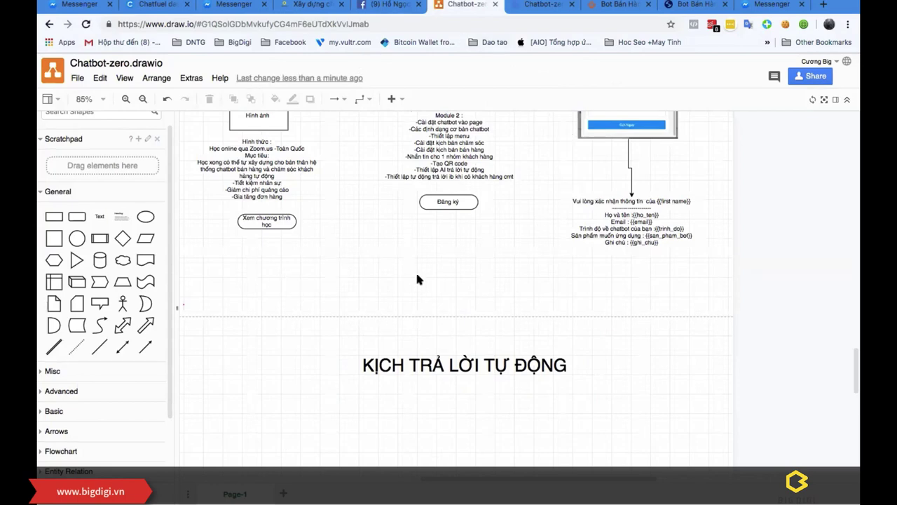
{"action": "scroll", "coordinate": [437, 246], "scroll_direction": "up", "scroll_amount": 2}
{"action": "scroll", "coordinate": [436, 245], "scroll_direction": "down", "scroll_amount": 5}
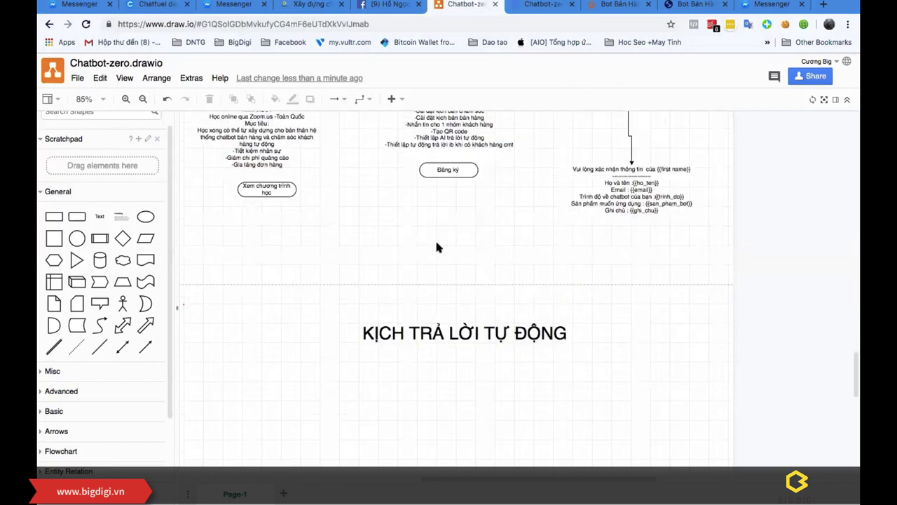
Step: Open the Chatbot Từ khoá page and scroll its keyword sets, led by greetings with 81 uses
{"action": "left_click", "coordinate": [616, 4]}
{"action": "key", "text": "ctrl+Tab"}
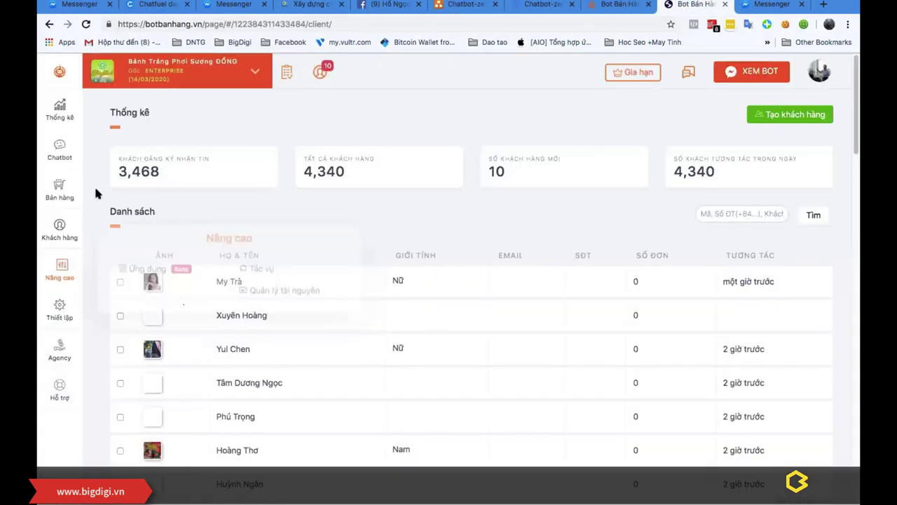
{"action": "mouse_move", "coordinate": [57, 239]}
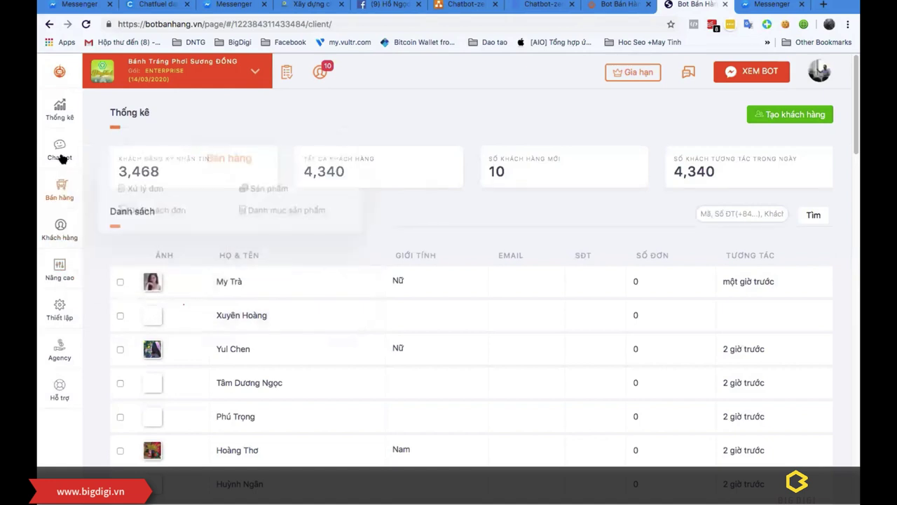
{"action": "mouse_move", "coordinate": [60, 148]}
{"action": "left_click", "coordinate": [250, 126]}
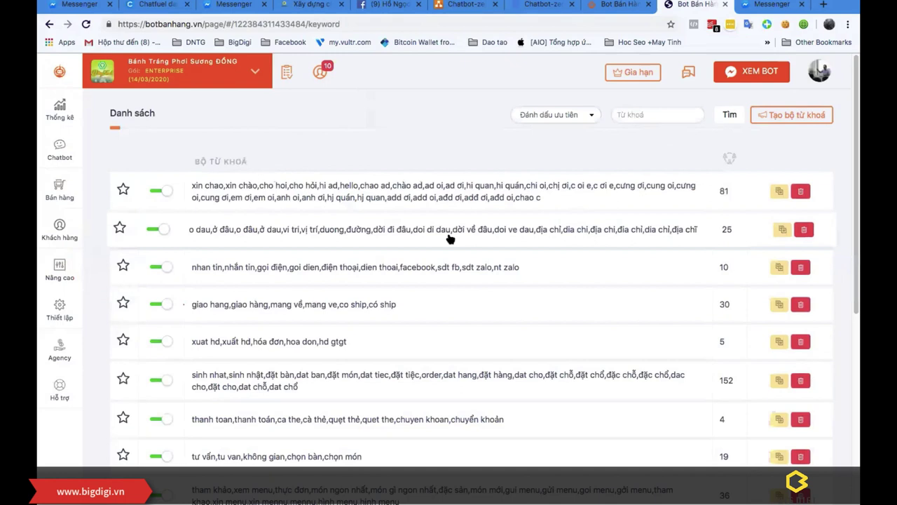
{"action": "scroll", "coordinate": [720, 219], "scroll_direction": "down", "scroll_amount": 1}
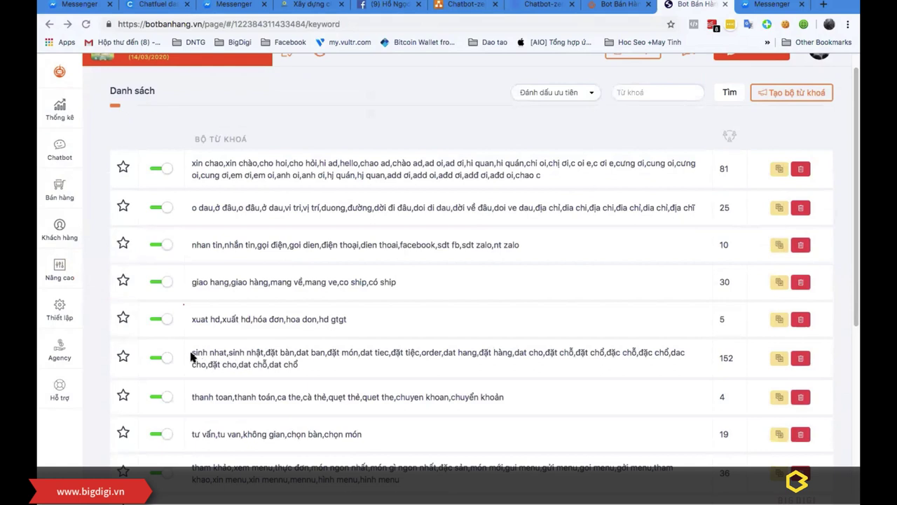
{"action": "scroll", "coordinate": [278, 359], "scroll_direction": "down", "scroll_amount": 2}
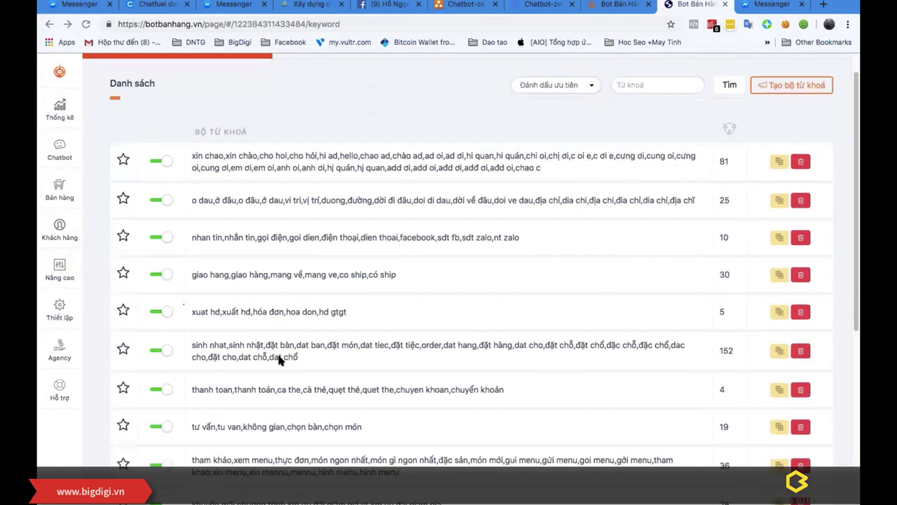
{"action": "scroll", "coordinate": [278, 359], "scroll_direction": "down", "scroll_amount": 3}
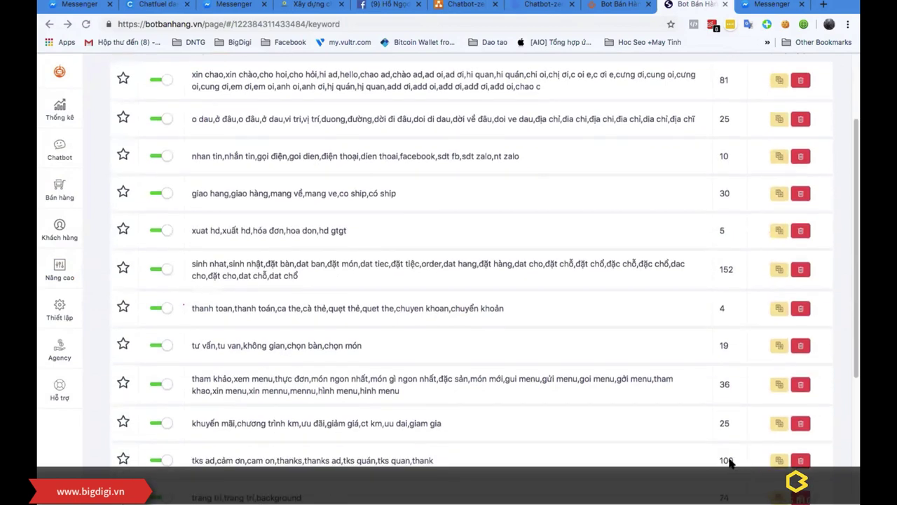
{"action": "scroll", "coordinate": [716, 460], "scroll_direction": "down", "scroll_amount": 8}
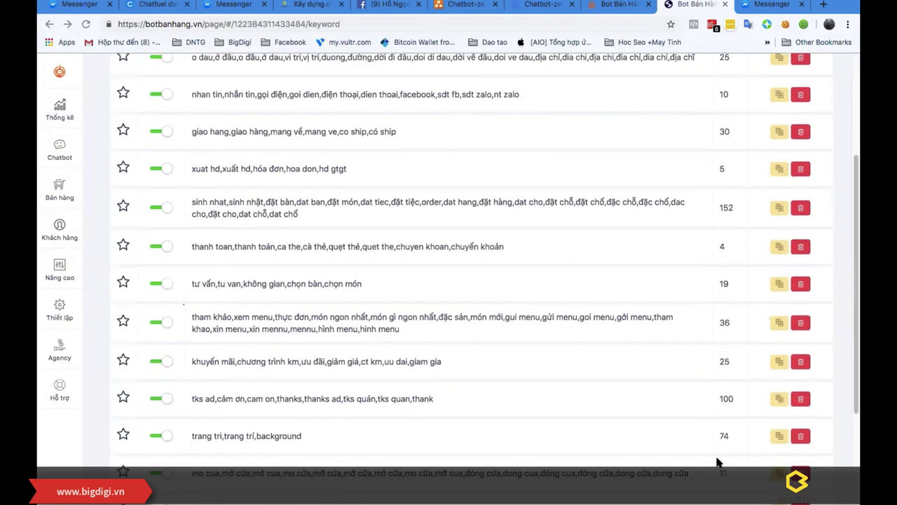
{"action": "scroll", "coordinate": [716, 459], "scroll_direction": "up", "scroll_amount": 10}
{"action": "scroll", "coordinate": [716, 460], "scroll_direction": "up", "scroll_amount": 2}
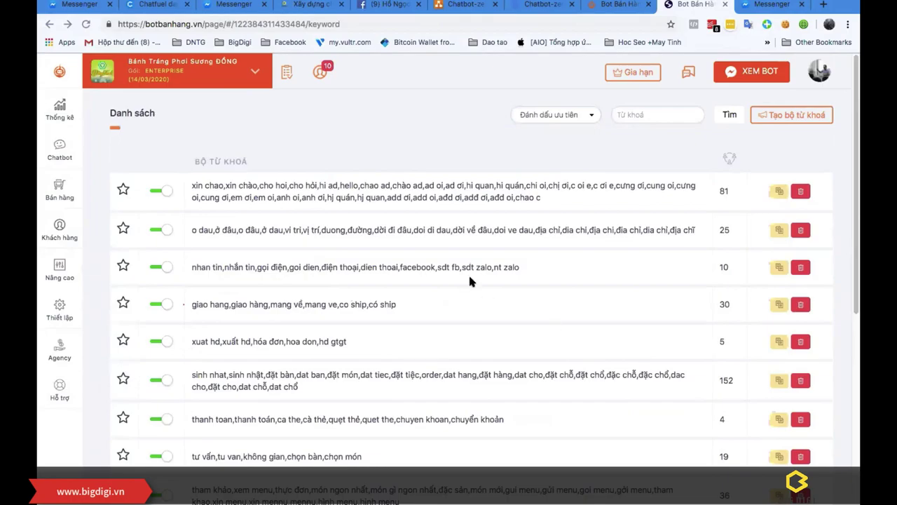
Step: Capture a screenshot of the keyword table region to the clipboard
{"action": "key", "text": "super+shift+9"}
{"action": "mouse_move", "coordinate": [93, 159]}
{"action": "left_mouse_down"}
{"action": "mouse_move", "coordinate": [576, 422]}
{"action": "mouse_move", "coordinate": [756, 474]}
{"action": "left_mouse_up"}
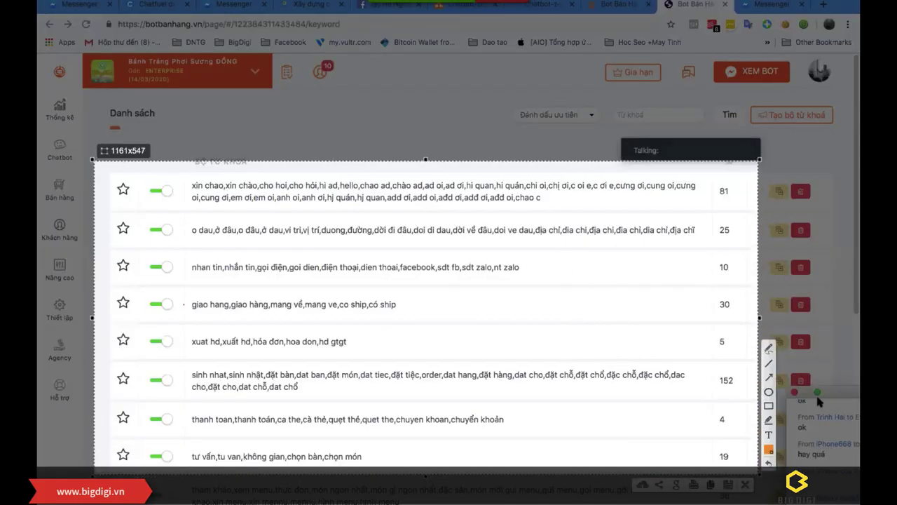
{"action": "key", "text": "ctrl+c"}
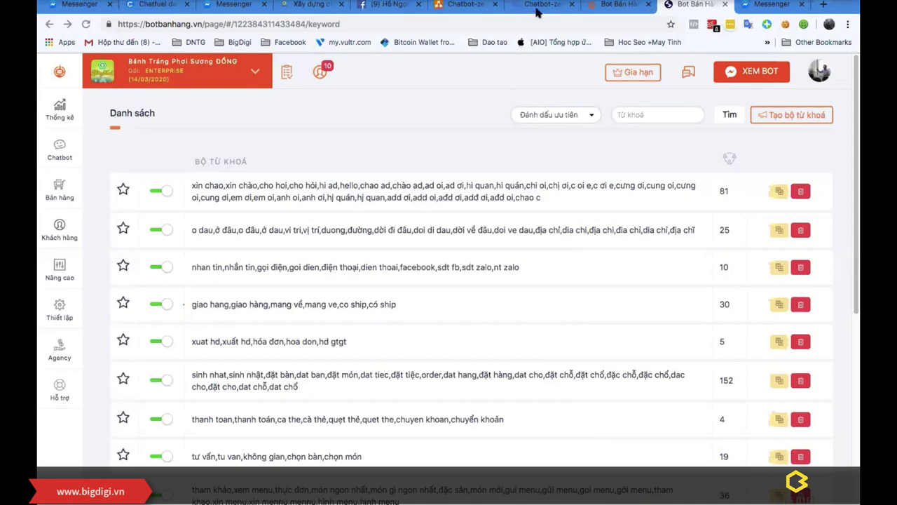
Step: Close the extra Bot Bán Hàng page and Drive preview, returning to the Chatbot-zero.drawio editor
{"action": "mouse_move", "coordinate": [561, 2]}
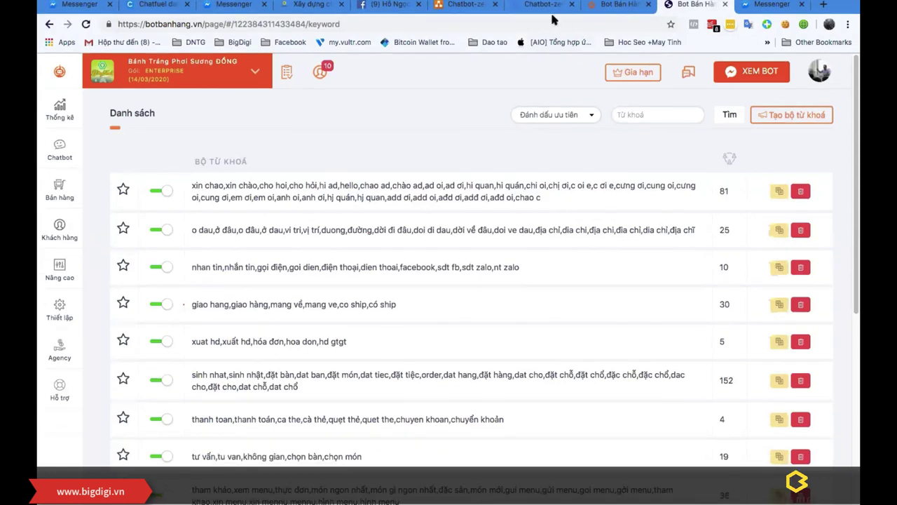
{"action": "left_click", "coordinate": [607, 12]}
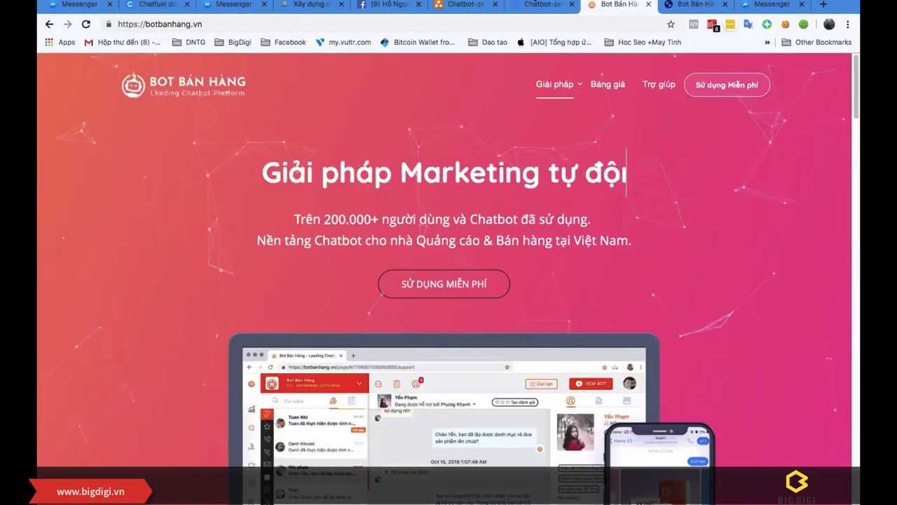
{"action": "left_click", "coordinate": [541, 5]}
{"action": "left_click", "coordinate": [648, 4]}
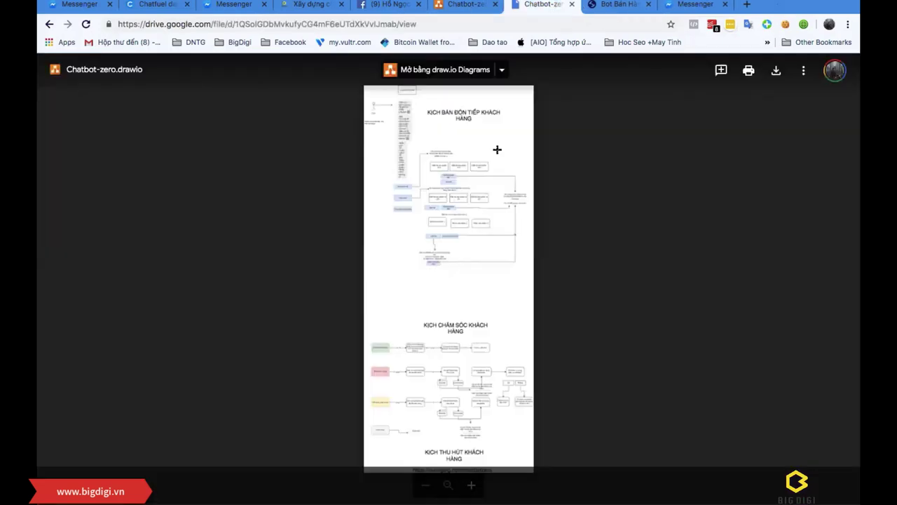
{"action": "scroll", "coordinate": [454, 218], "scroll_direction": "up", "scroll_amount": 3}
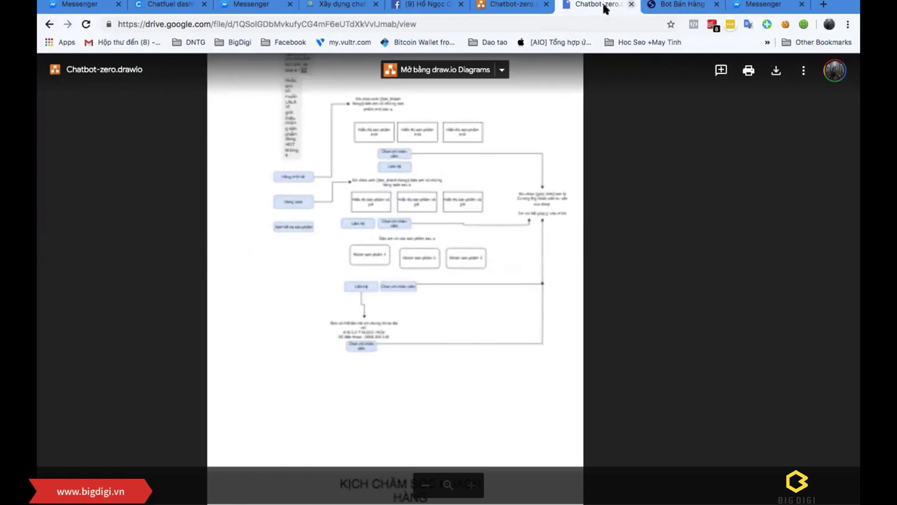
{"action": "left_click", "coordinate": [631, 4]}
{"action": "left_click", "coordinate": [515, 6]}
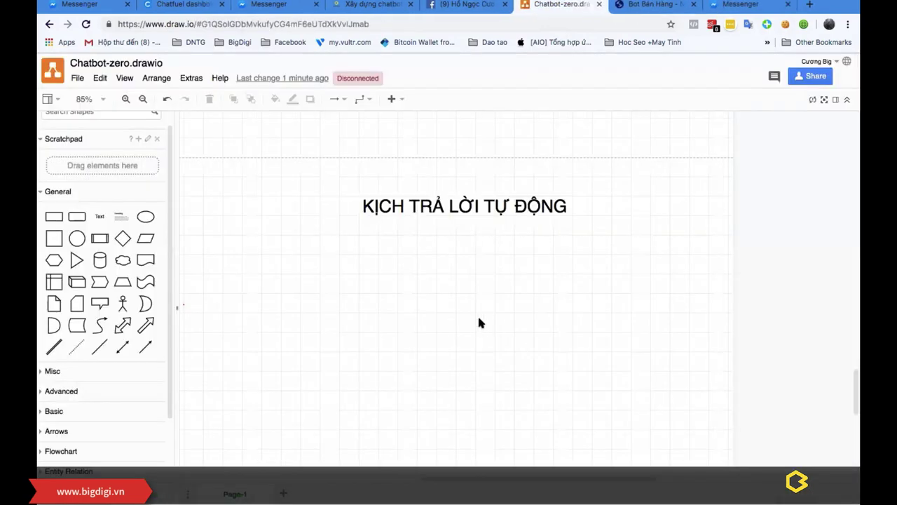
Step: Paste the Bot Bán Hàng keyword-list screenshot at actual size and drag it toward the title
{"action": "key", "text": "ctrl+v"}
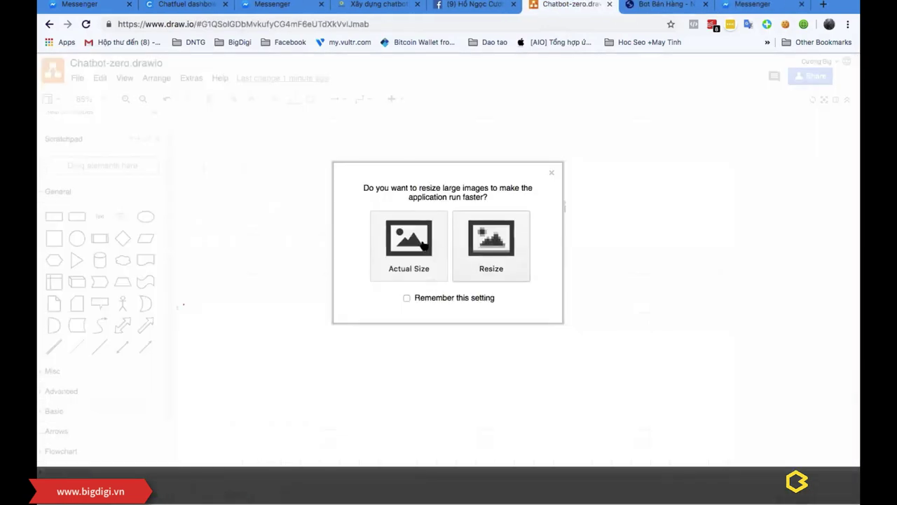
{"action": "left_click", "coordinate": [421, 247]}
{"action": "left_click_drag", "start_coordinate": [562, 356], "coordinate": [286, 291]}
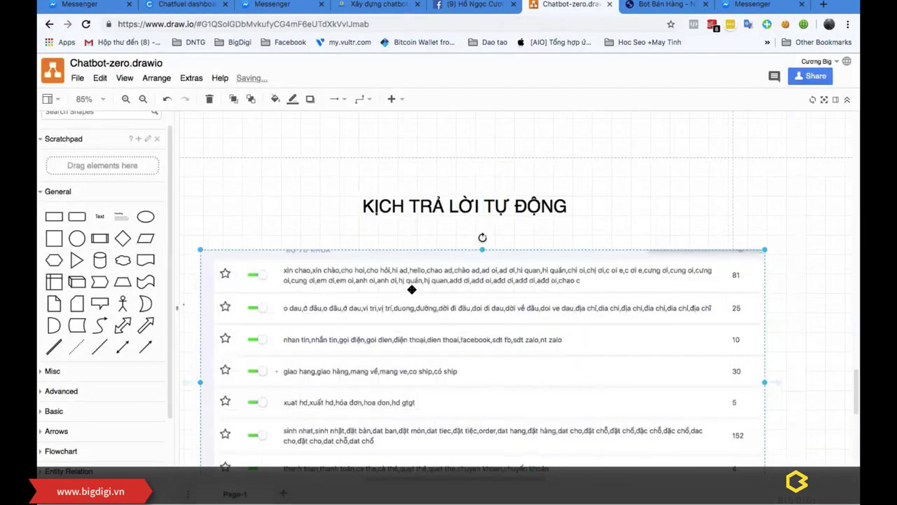
{"action": "scroll", "coordinate": [451, 303], "scroll_direction": "down", "scroll_amount": 5}
{"action": "scroll", "coordinate": [499, 301], "scroll_direction": "up", "scroll_amount": 5}
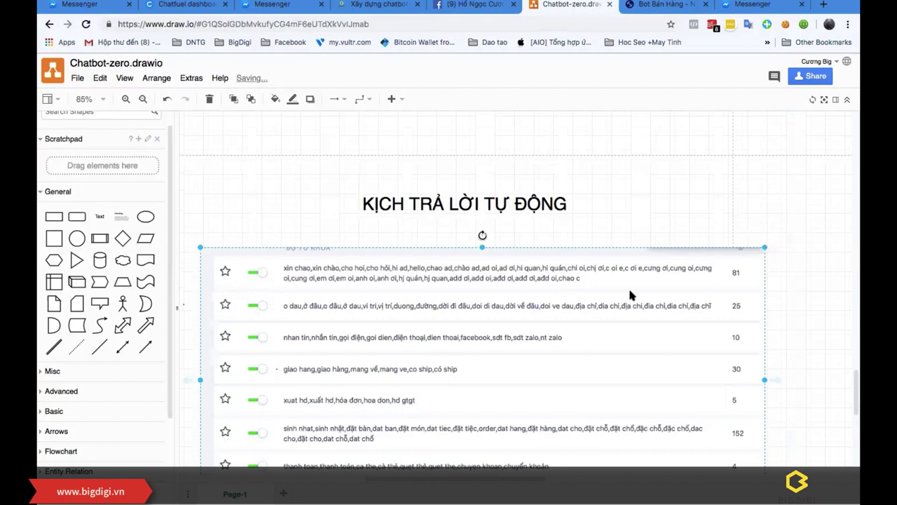
Step: Resize the screenshot and move it up under the KỊCH TRẢ LỜI TỰ ĐỘNG title
{"action": "left_click_drag", "start_coordinate": [629, 295], "coordinate": [593, 313]}
{"action": "scroll", "coordinate": [485, 332], "scroll_direction": "down", "scroll_amount": 1}
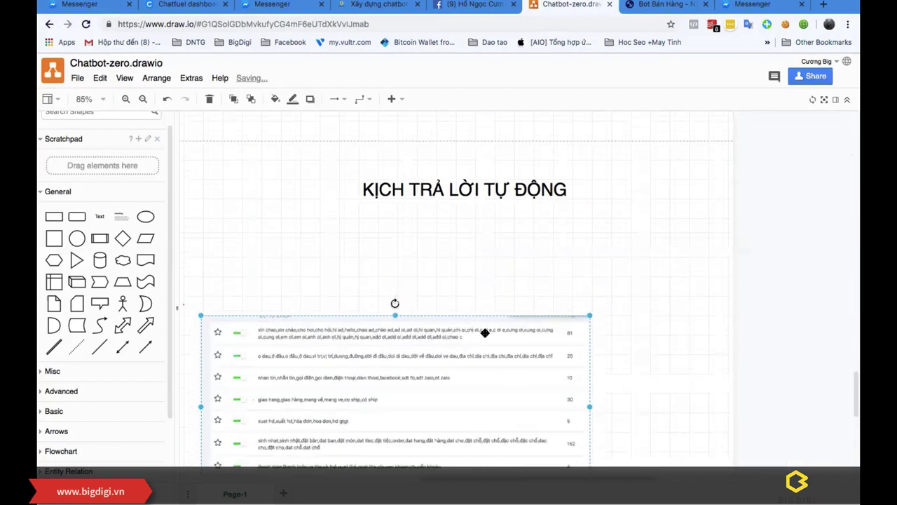
{"action": "left_click_drag", "start_coordinate": [485, 332], "coordinate": [485, 284]}
{"action": "left_click", "coordinate": [641, 296]}
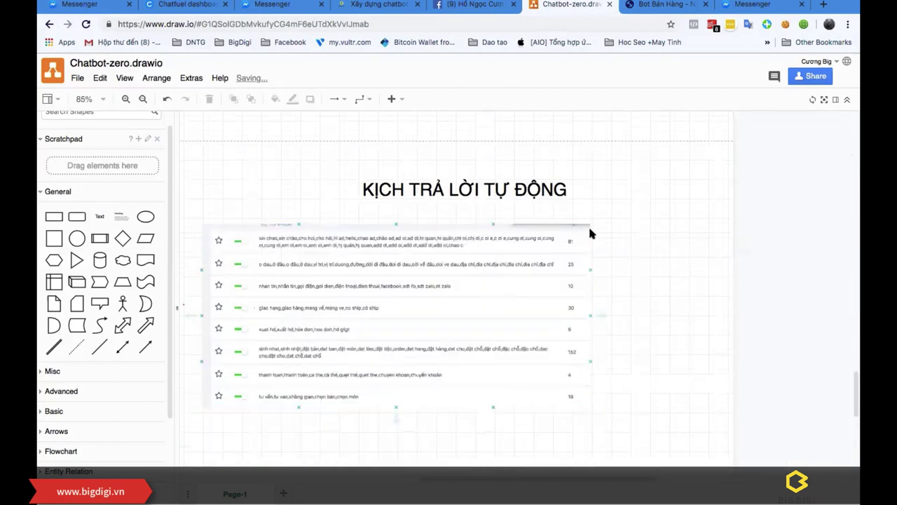
Step: Shrink the keyword table image further and nudge it closer beneath the heading
{"action": "left_click", "coordinate": [590, 233]}
{"action": "left_click_drag", "start_coordinate": [591, 224], "coordinate": [550, 243]}
{"action": "left_click_drag", "start_coordinate": [481, 283], "coordinate": [470, 280]}
{"action": "left_click", "coordinate": [641, 253]}
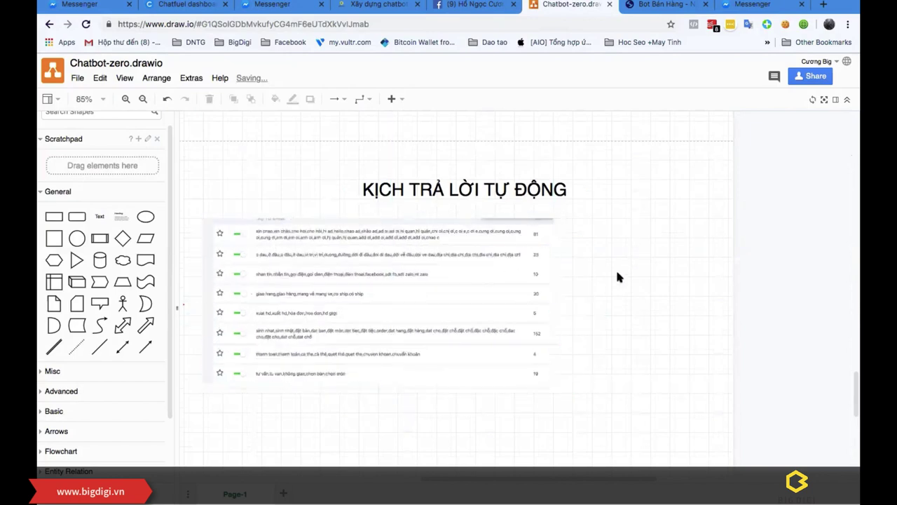
{"action": "scroll", "coordinate": [617, 277], "scroll_direction": "up", "scroll_amount": 3}
{"action": "left_click_drag", "start_coordinate": [530, 480], "coordinate": [449, 480]}
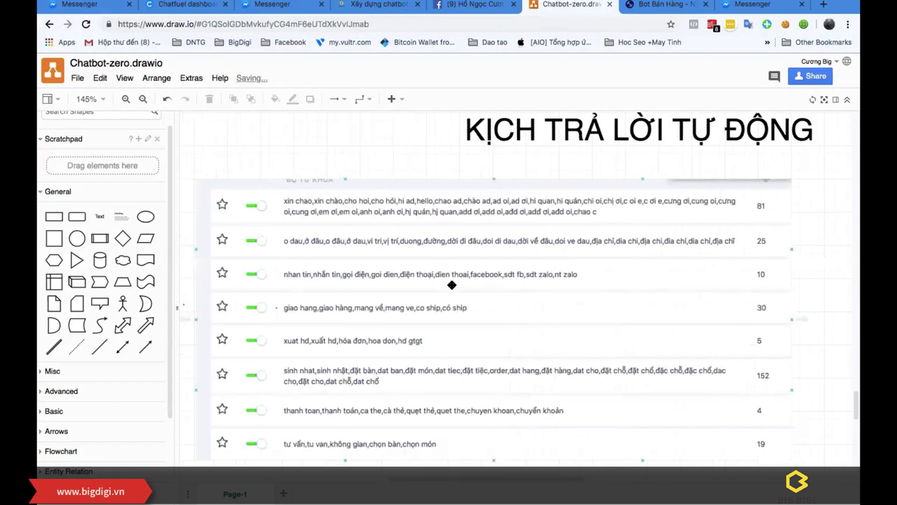
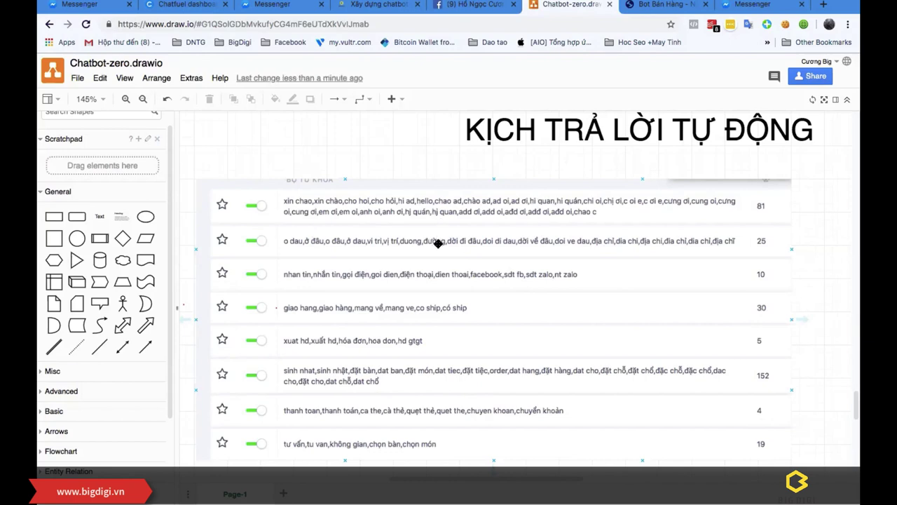
Step: Zoom out and drop a new rectangle onto the canvas right of the keyword table
{"action": "scroll", "coordinate": [469, 355], "scroll_direction": "down", "scroll_amount": 3}
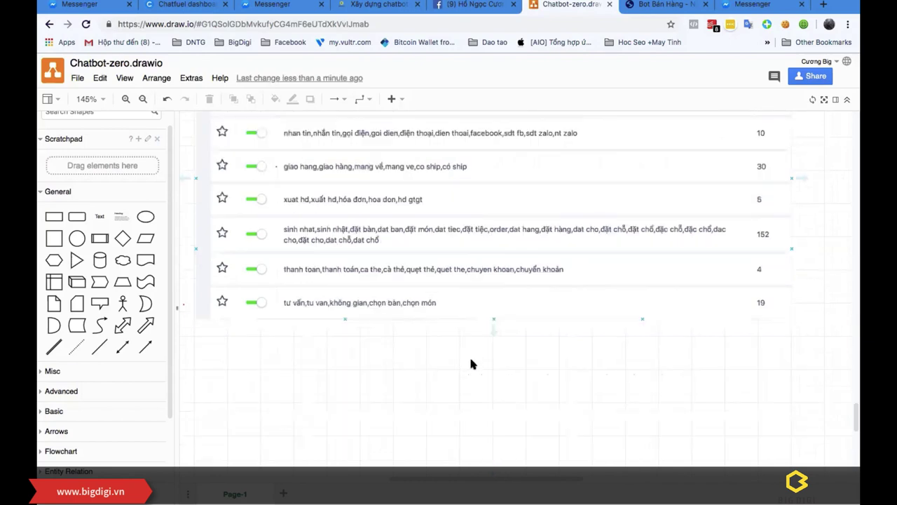
{"action": "scroll", "coordinate": [484, 405], "scroll_direction": "up", "scroll_amount": 2}
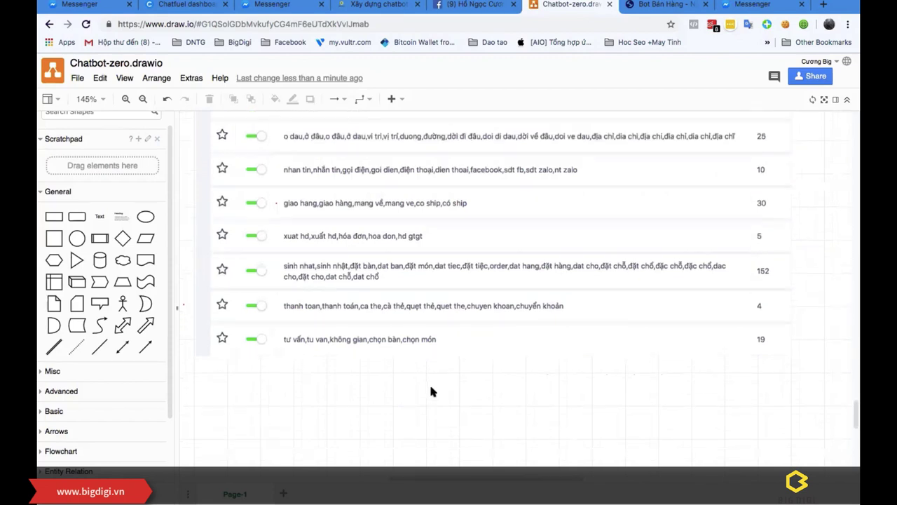
{"action": "scroll", "coordinate": [427, 270], "scroll_direction": "up", "scroll_amount": 1}
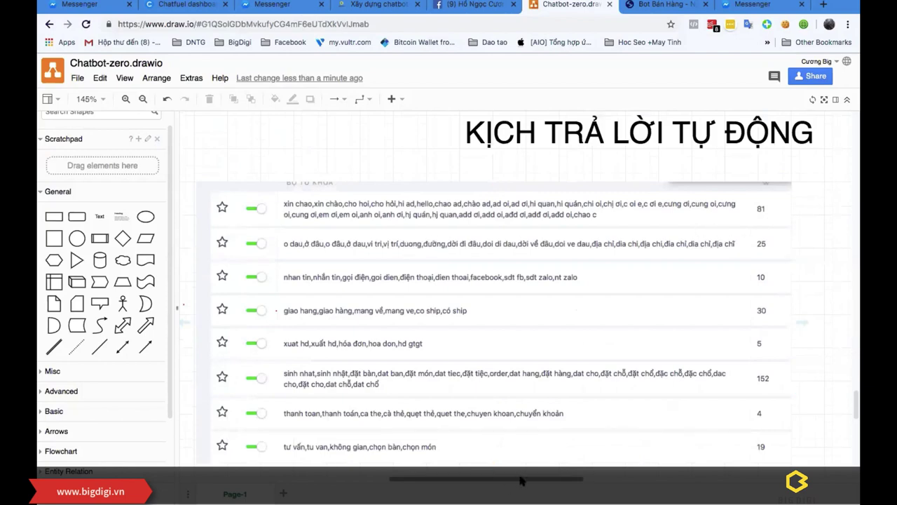
{"action": "left_click_drag", "start_coordinate": [520, 483], "coordinate": [554, 484]}
{"action": "scroll", "coordinate": [533, 349], "scroll_direction": "down", "scroll_amount": 1}
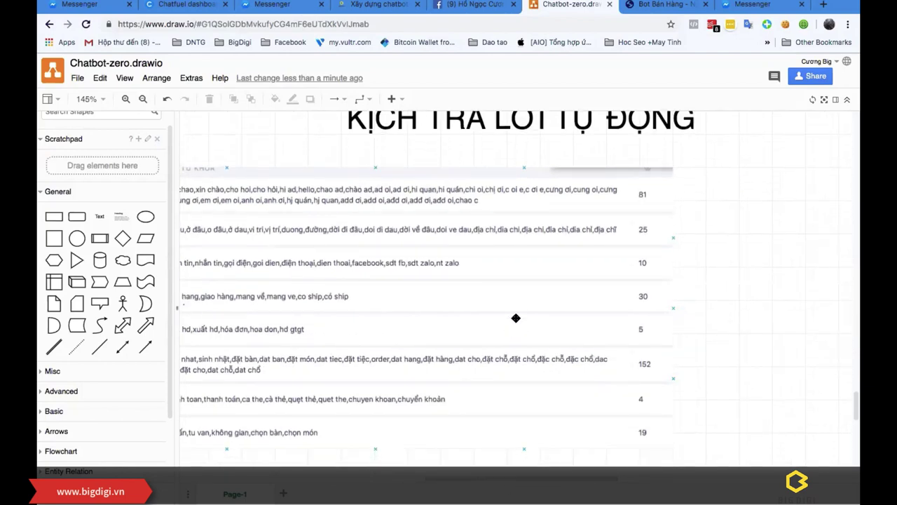
{"action": "scroll", "coordinate": [514, 316], "scroll_direction": "down", "scroll_amount": 2}
{"action": "left_click_drag", "start_coordinate": [90, 218], "coordinate": [641, 228]}
{"action": "left_click_drag", "start_coordinate": [649, 226], "coordinate": [685, 241]}
Step: Label the rectangle 'Địa chỉ của quán là .....' and position it beside the table
{"action": "double_click", "coordinate": [684, 243]}
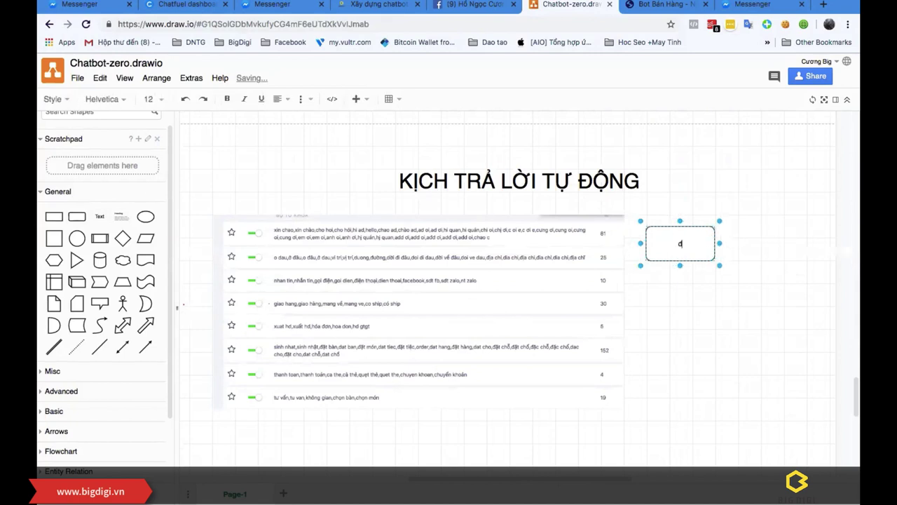
{"action": "type", "text": "Địa chỉ của quận lá"}
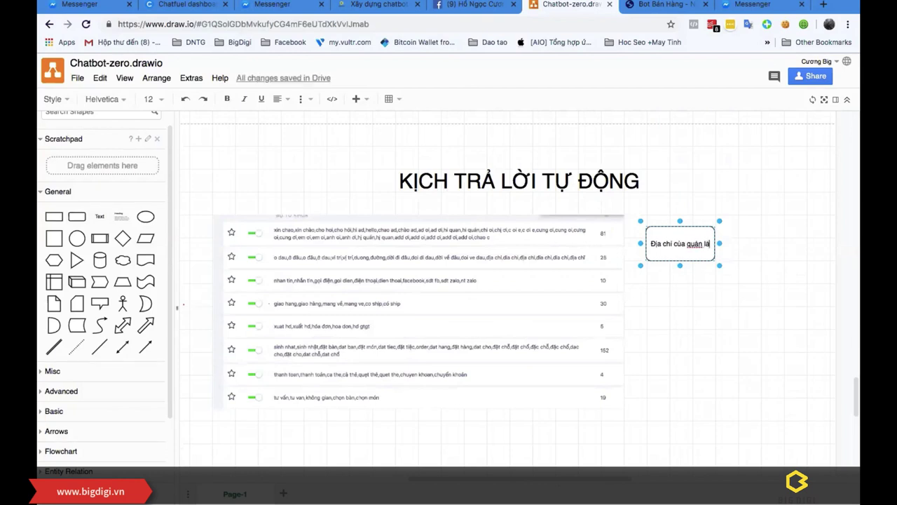
{"action": "key", "text": "BackSpace"}
{"action": "type", "text": "à ......"}
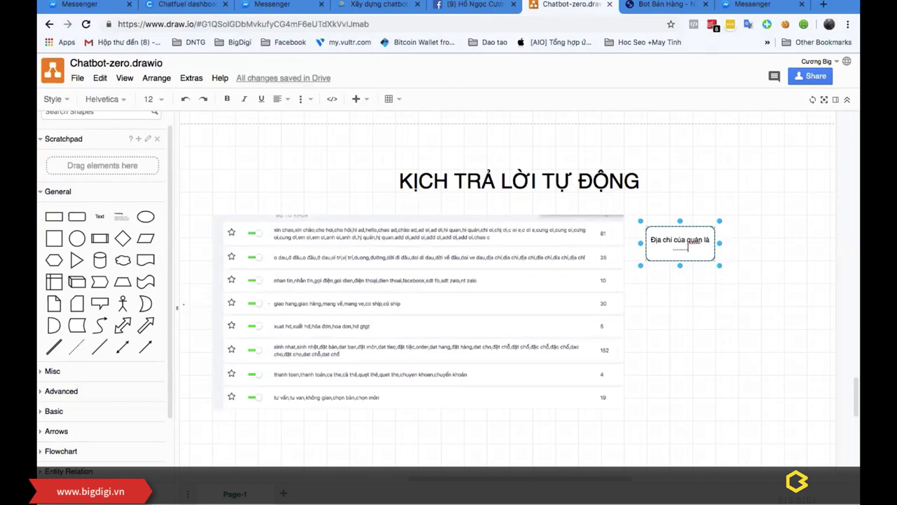
{"action": "left_click", "coordinate": [665, 298]}
{"action": "left_click_drag", "start_coordinate": [687, 242], "coordinate": [708, 242]}
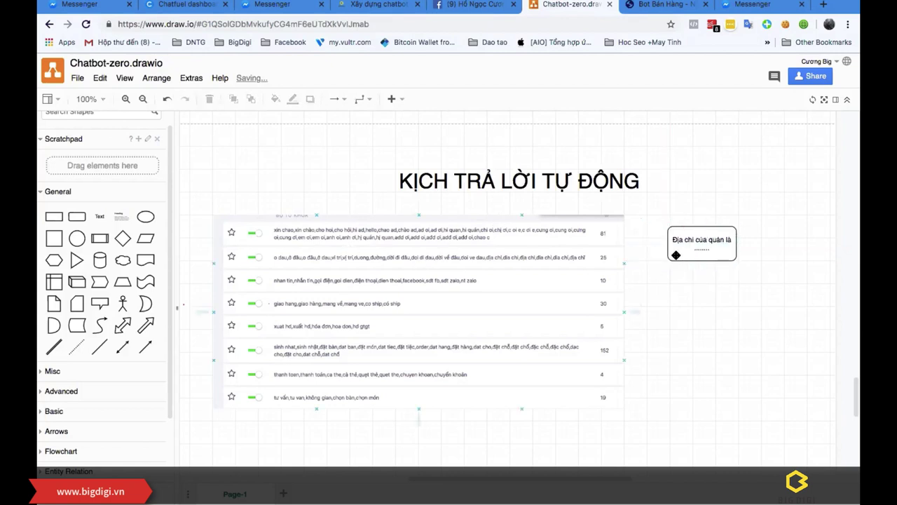
{"action": "left_click", "coordinate": [314, 266]}
{"action": "left_click", "coordinate": [703, 243]}
{"action": "left_click", "coordinate": [703, 243]}
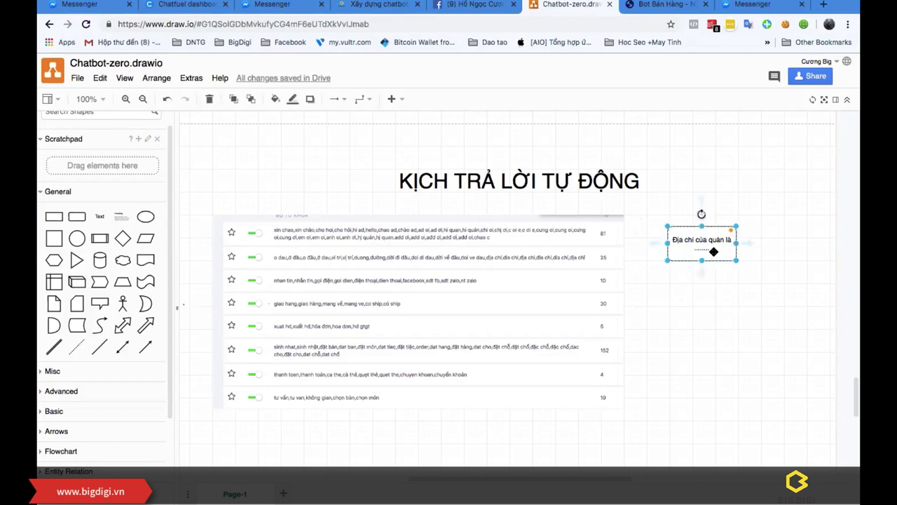
{"action": "left_click_drag", "start_coordinate": [713, 252], "coordinate": [706, 240]}
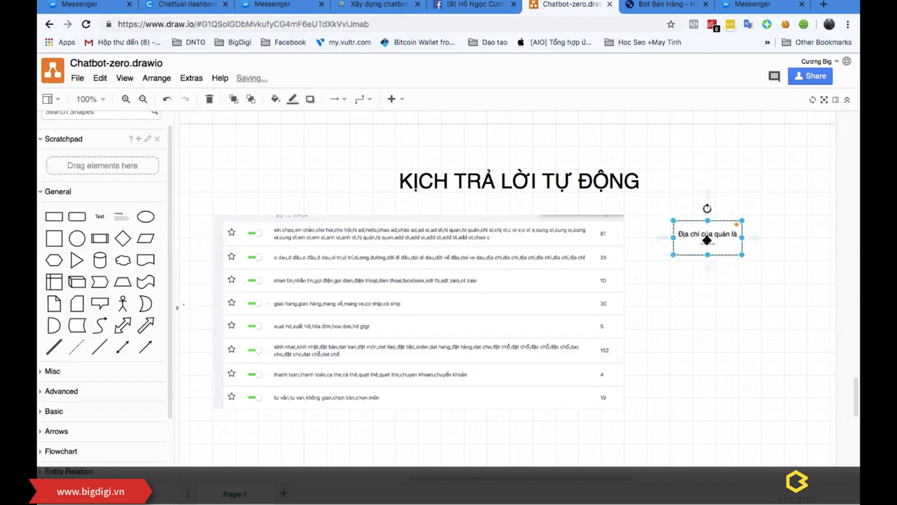
{"action": "left_click", "coordinate": [693, 300]}
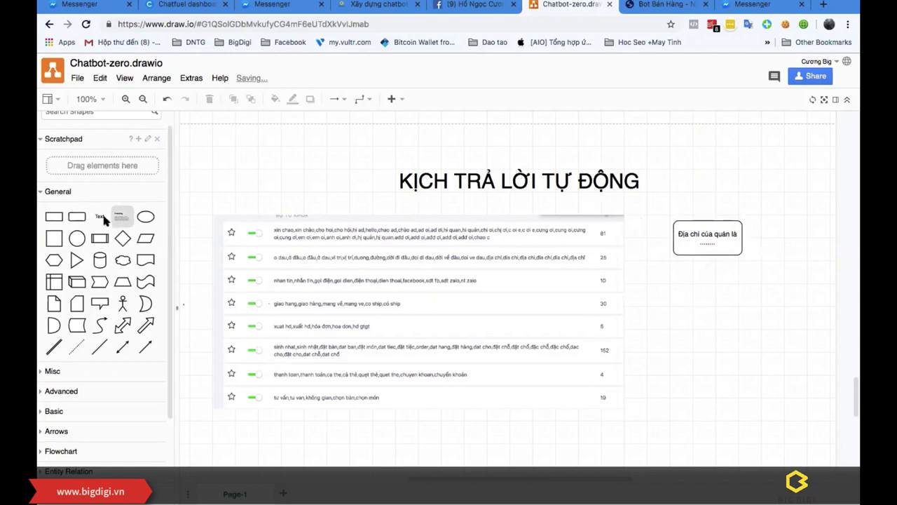
Step: Stack three rounded boxes below it labelled Khuyến mãi, Ship and Tư vấn
{"action": "left_click_drag", "start_coordinate": [77, 216], "coordinate": [672, 264]}
{"action": "double_click", "coordinate": [692, 290]}
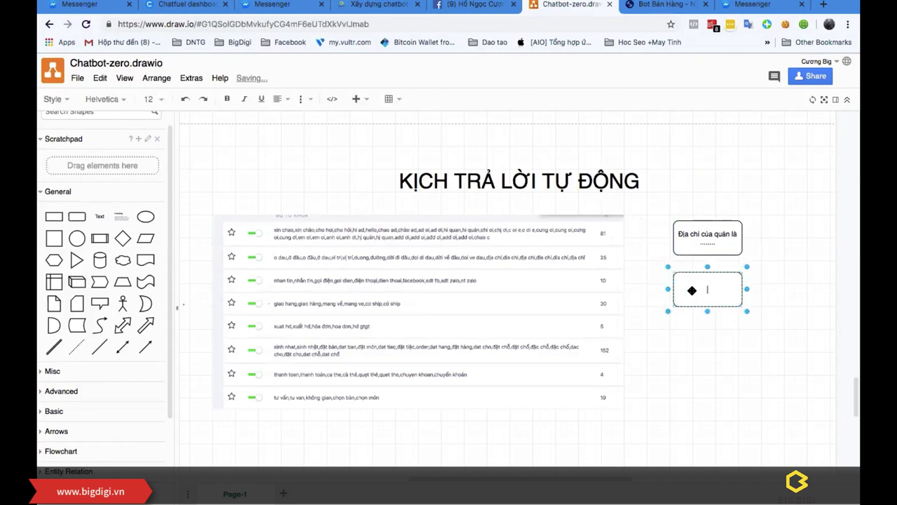
{"action": "type", "text": "Khuyến mãi"}
{"action": "left_click_drag", "start_coordinate": [77, 215], "coordinate": [675, 323]}
{"action": "double_click", "coordinate": [695, 340]}
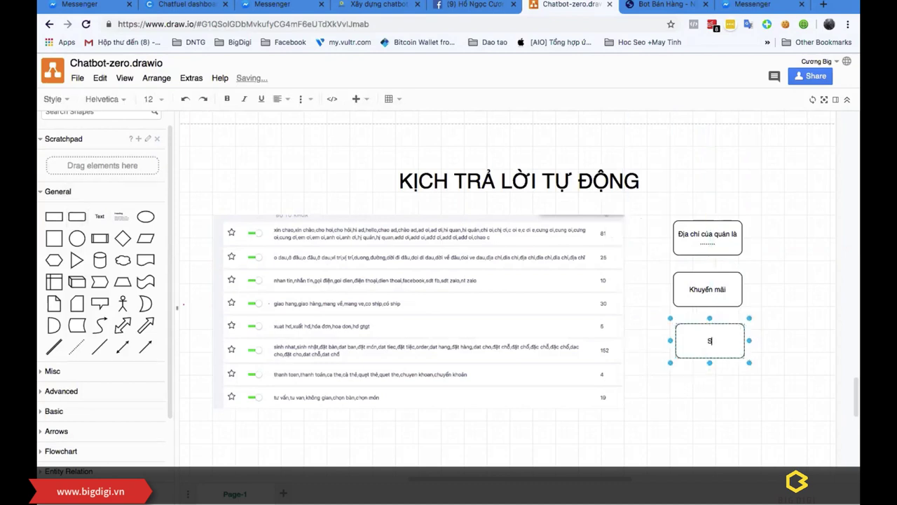
{"action": "left_click", "coordinate": [700, 407]}
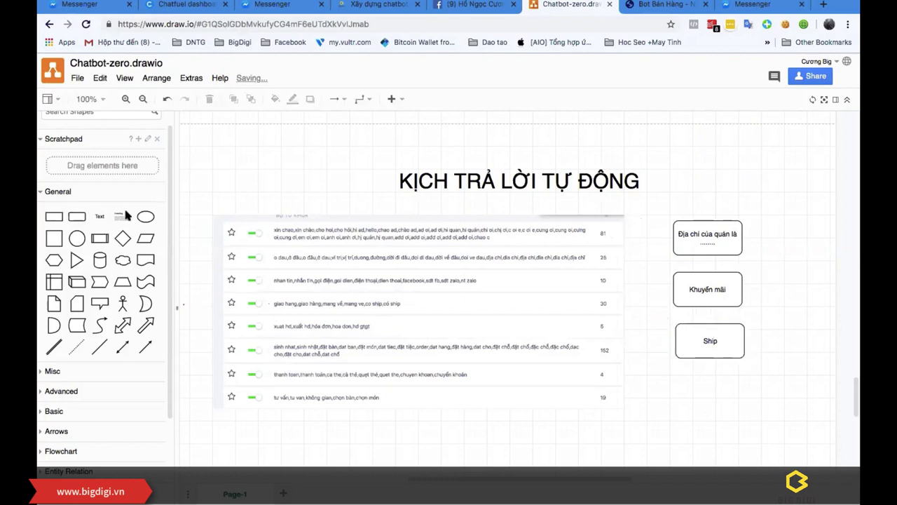
{"action": "left_click_drag", "start_coordinate": [77, 216], "coordinate": [671, 372]}
{"action": "double_click", "coordinate": [694, 396]}
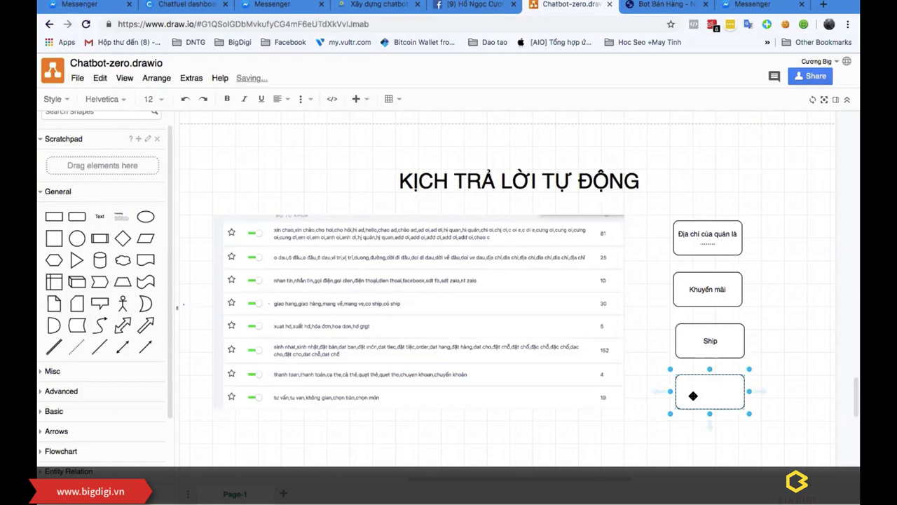
{"action": "type", "text": "Tư vấn"}
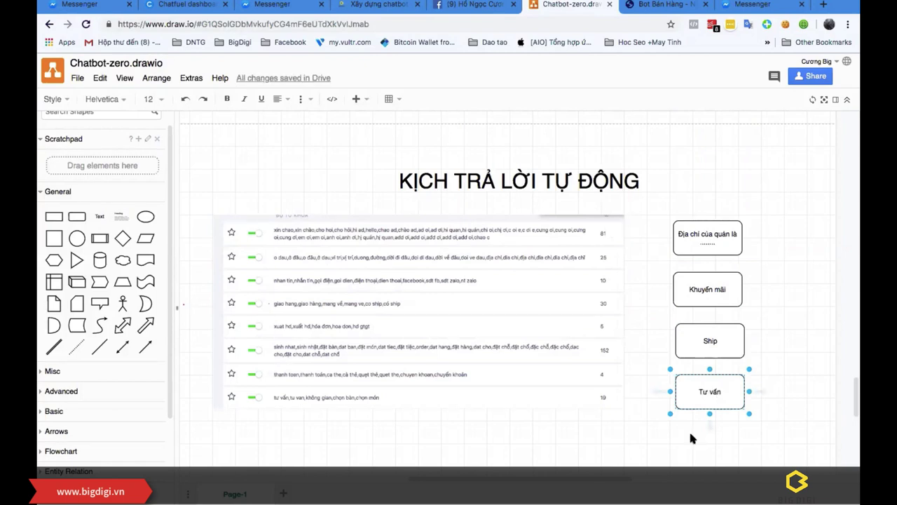
{"action": "scroll", "coordinate": [657, 408], "scroll_direction": "down", "scroll_amount": 2}
{"action": "left_click", "coordinate": [677, 399]}
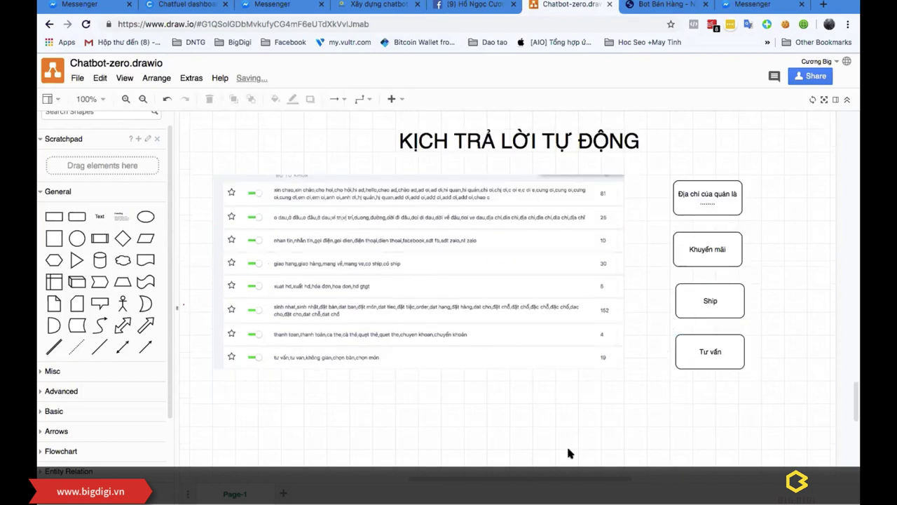
Step: Add a 'báo quán' box to the right of the address box
{"action": "scroll", "coordinate": [541, 482], "scroll_direction": "right", "scroll_amount": 3}
{"action": "left_click_drag", "start_coordinate": [77, 215], "coordinate": [717, 179]}
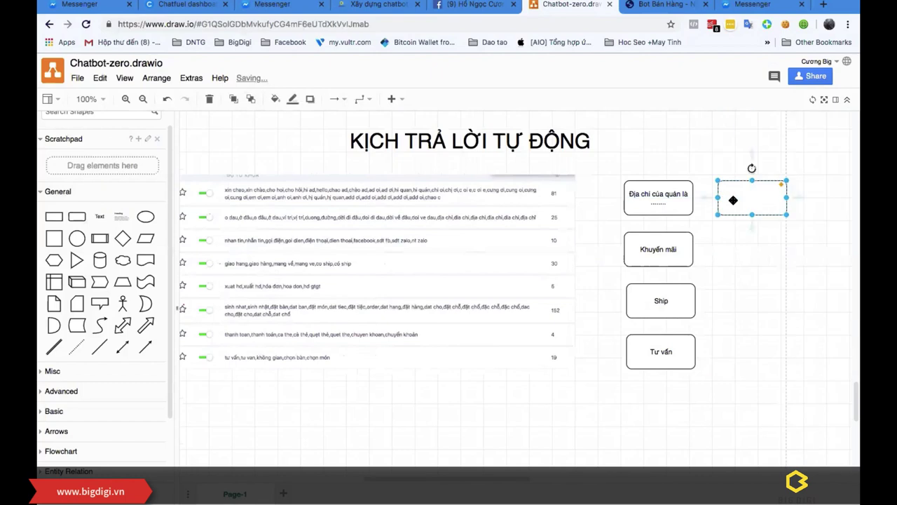
{"action": "double_click", "coordinate": [733, 199]}
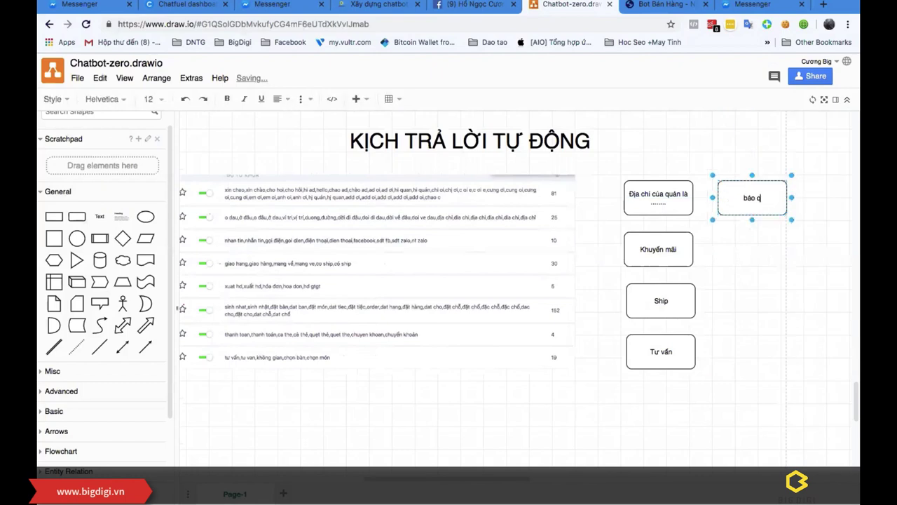
{"action": "type", "text": "báo quán"}
{"action": "left_click", "coordinate": [751, 198]}
{"action": "left_click_drag", "start_coordinate": [751, 198], "coordinate": [733, 198]}
{"action": "left_click", "coordinate": [746, 246]}
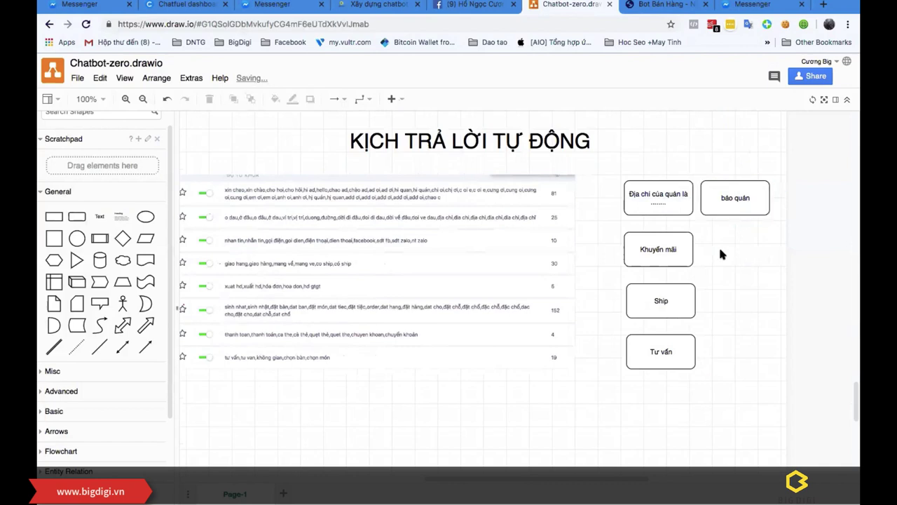
Step: Select the Khuyến mãi label text and check the Ship box's placement
{"action": "double_click", "coordinate": [671, 251]}
{"action": "left_click", "coordinate": [672, 250]}
{"action": "triple_click", "coordinate": [673, 250]}
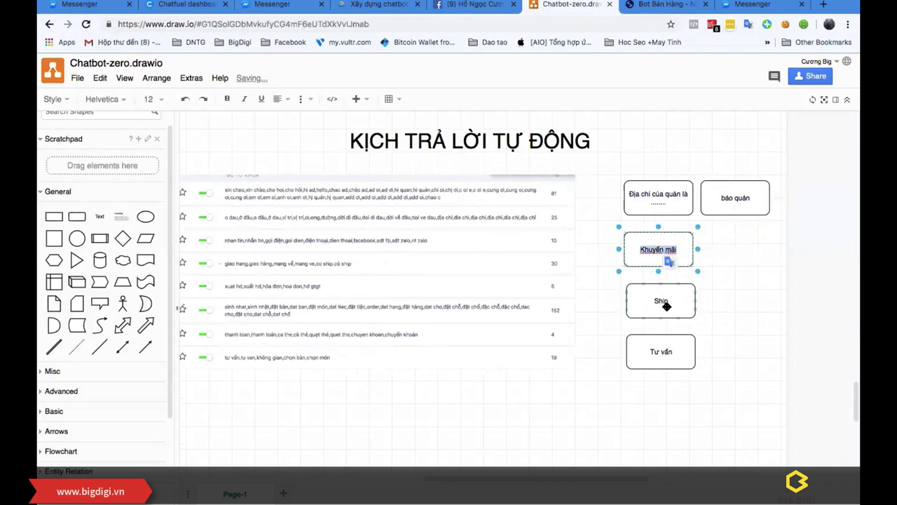
{"action": "left_click", "coordinate": [659, 301]}
{"action": "left_click_drag", "start_coordinate": [551, 481], "coordinate": [543, 481]}
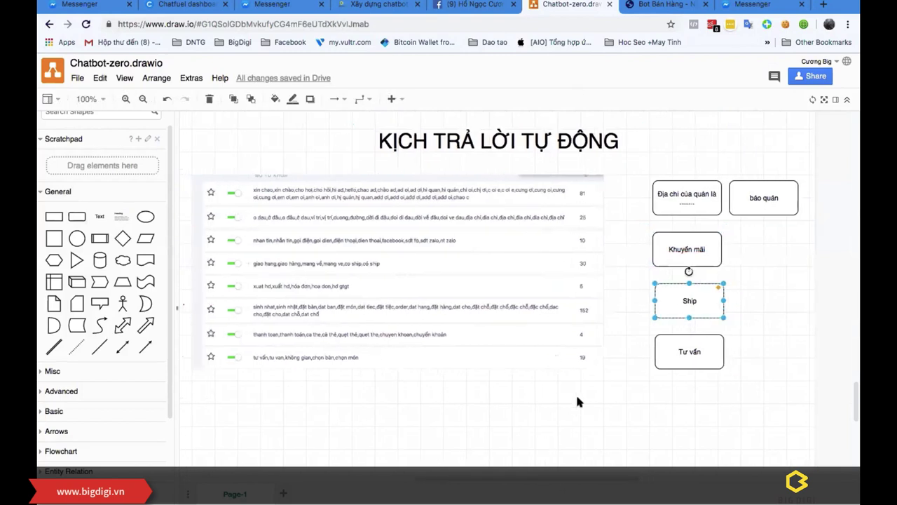
{"action": "left_click", "coordinate": [575, 392]}
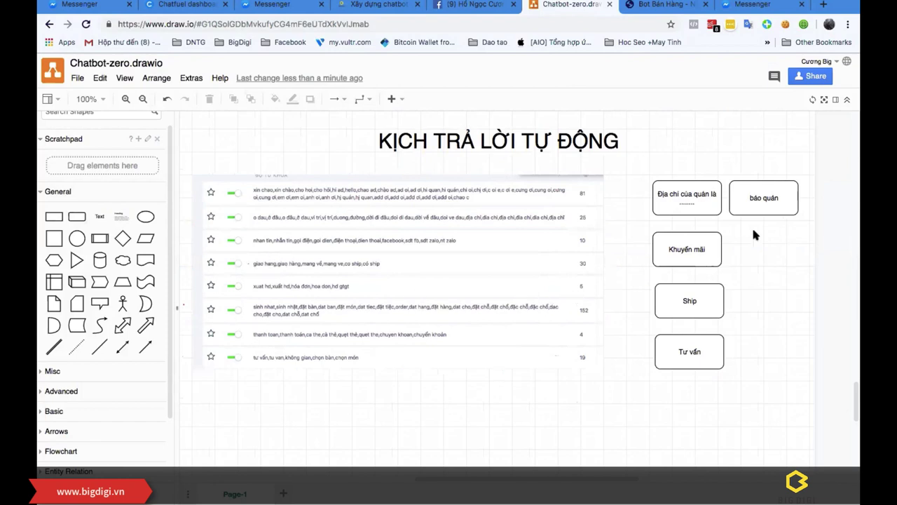
{"action": "left_click", "coordinate": [684, 307]}
{"action": "left_click", "coordinate": [796, 219]}
Step: Add a 'Hóa đơn' box to the right of Khuyến mãi, fixing the typo
{"action": "left_click_drag", "start_coordinate": [77, 216], "coordinate": [728, 225]}
{"action": "double_click", "coordinate": [782, 246]}
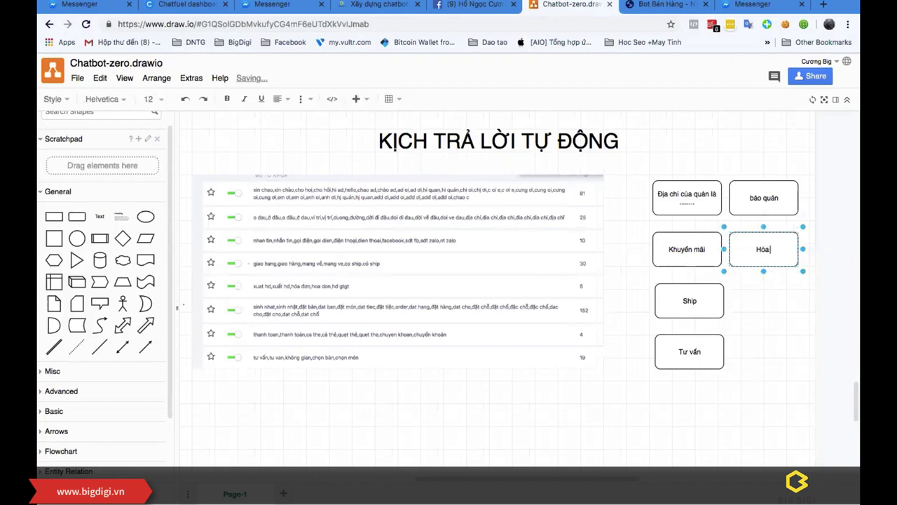
{"action": "type", "text": "Hóa đơm"}
{"action": "key", "text": "BackSpace"}
{"action": "type", "text": "n"}
{"action": "left_click", "coordinate": [685, 381]}
{"action": "scroll", "coordinate": [686, 381], "scroll_direction": "down", "scroll_amount": 1}
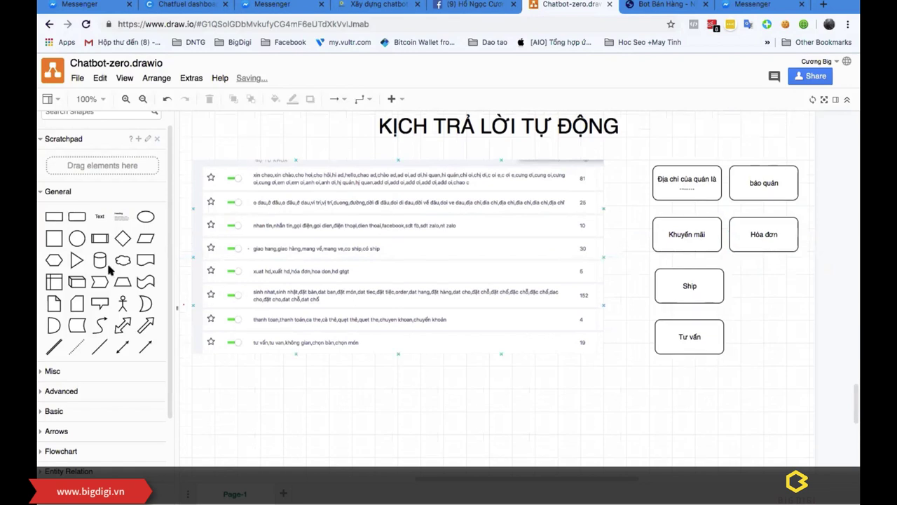
Step: Add a 'Xin menu' box beside Ship and nudge Ship into alignment
{"action": "left_click_drag", "start_coordinate": [70, 217], "coordinate": [735, 273]}
{"action": "scroll", "coordinate": [743, 281], "scroll_direction": "down", "scroll_amount": 5}
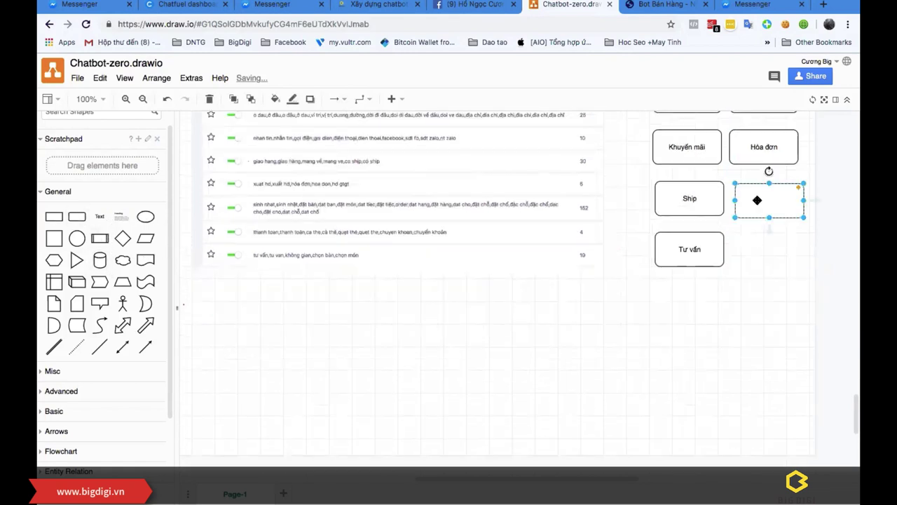
{"action": "double_click", "coordinate": [757, 201]}
{"action": "type", "text": "Xin menu"}
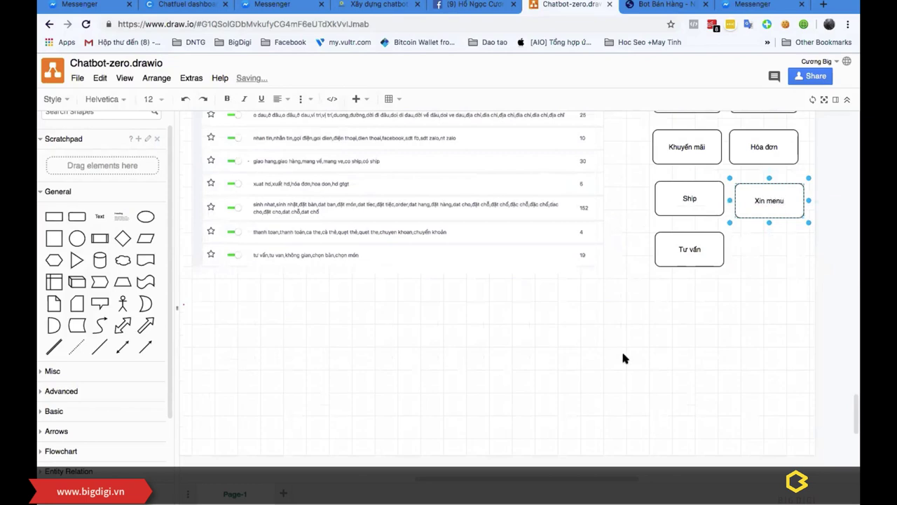
{"action": "left_click", "coordinate": [623, 358]}
{"action": "scroll", "coordinate": [655, 300], "scroll_direction": "up", "scroll_amount": 4}
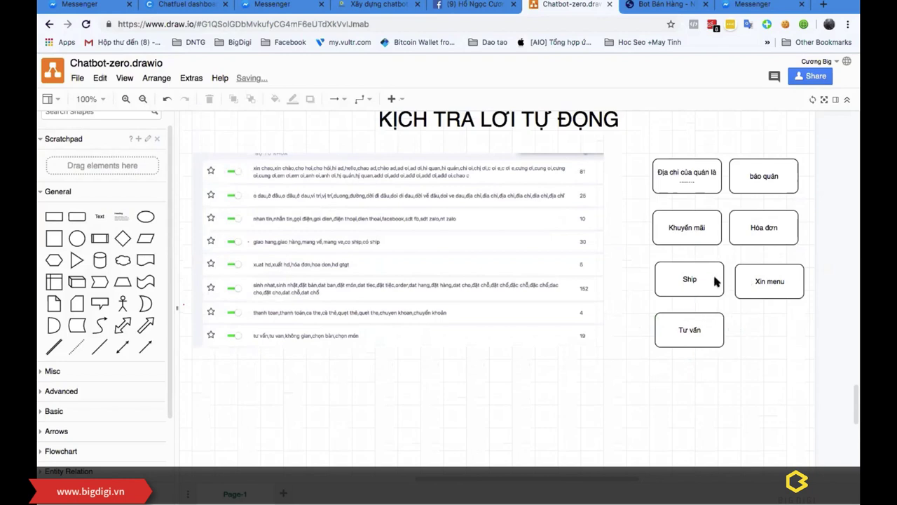
{"action": "left_click_drag", "start_coordinate": [714, 280], "coordinate": [710, 279]}
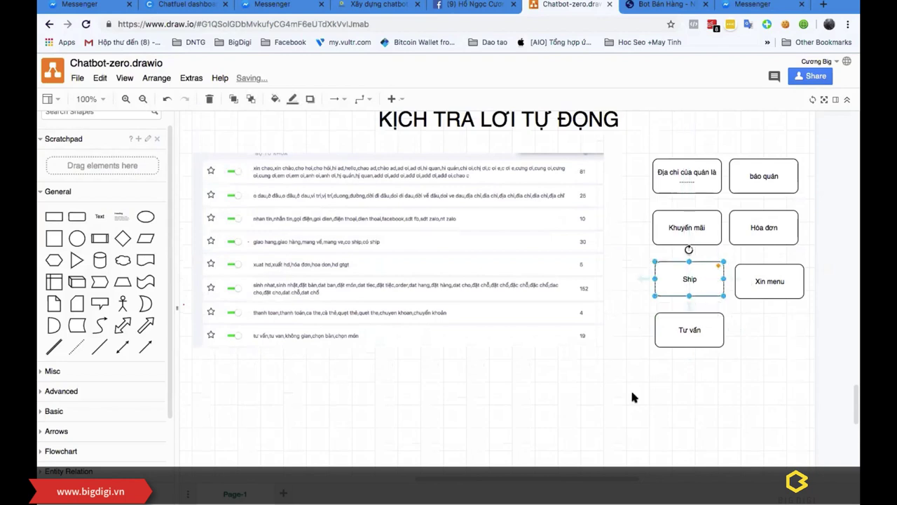
{"action": "left_click", "coordinate": [630, 388]}
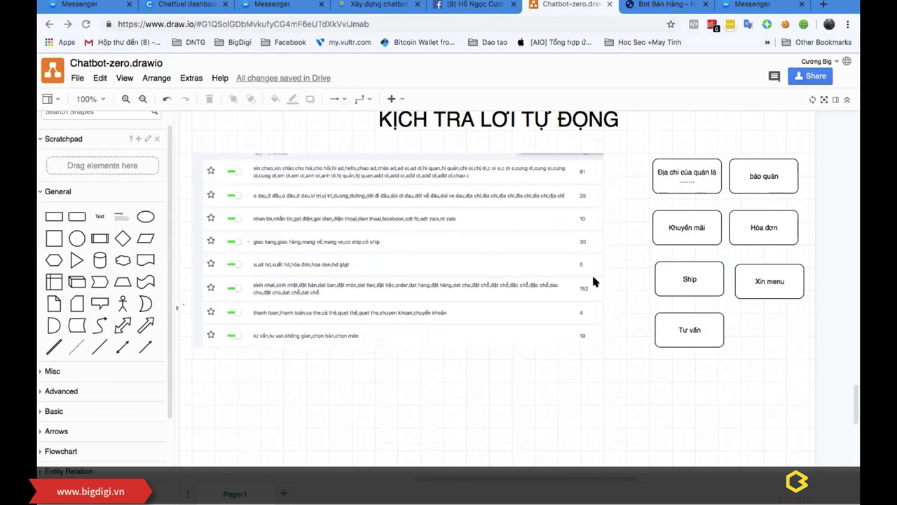
Step: Scroll over the auto-reply table and dismiss the file actions menu without choosing anything
{"action": "scroll", "coordinate": [584, 294], "scroll_direction": "up", "scroll_amount": 10}
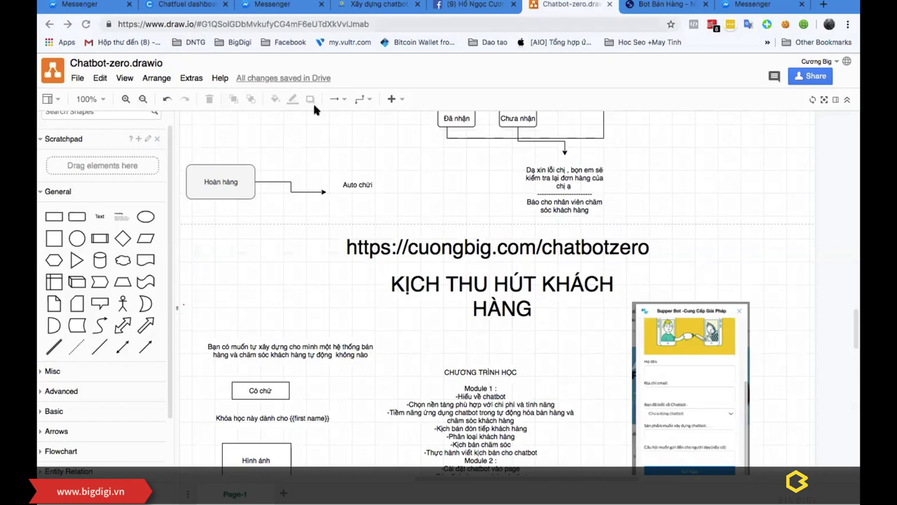
{"action": "scroll", "coordinate": [439, 281], "scroll_direction": "up", "scroll_amount": 15}
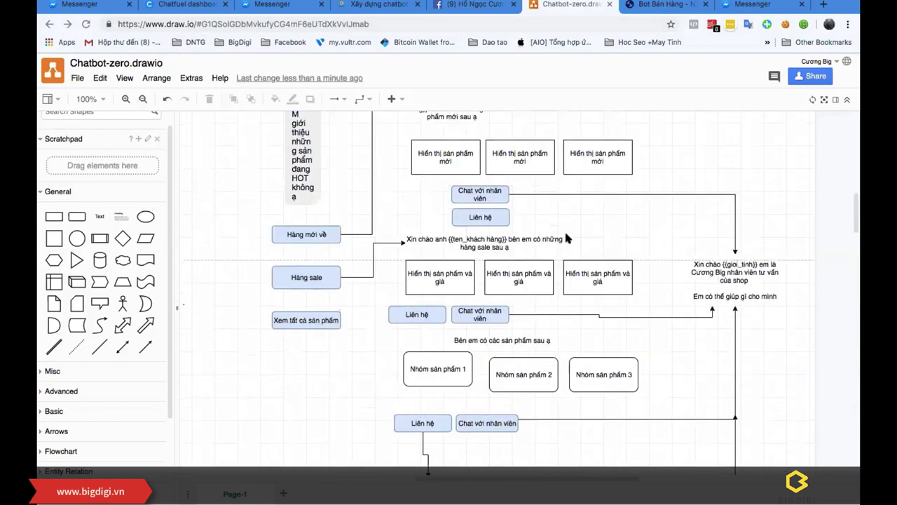
{"action": "scroll", "coordinate": [547, 263], "scroll_direction": "down", "scroll_amount": 5}
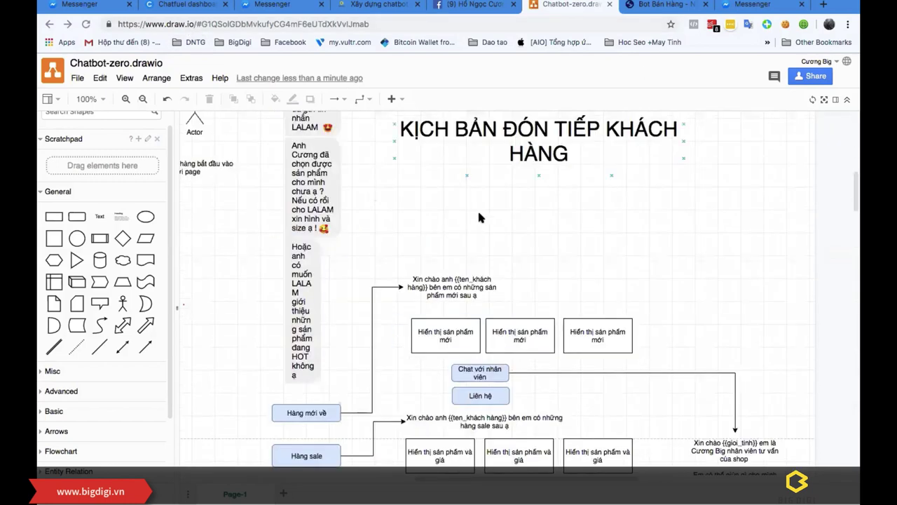
{"action": "scroll", "coordinate": [479, 218], "scroll_direction": "up", "scroll_amount": 5}
{"action": "scroll", "coordinate": [183, 166], "scroll_direction": "down", "scroll_amount": 5}
{"action": "left_click", "coordinate": [77, 77]}
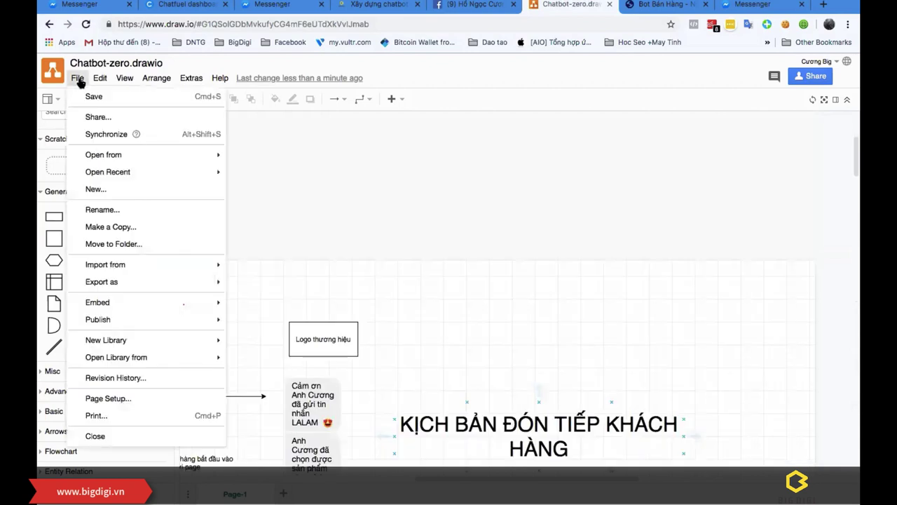
{"action": "mouse_move", "coordinate": [120, 175]}
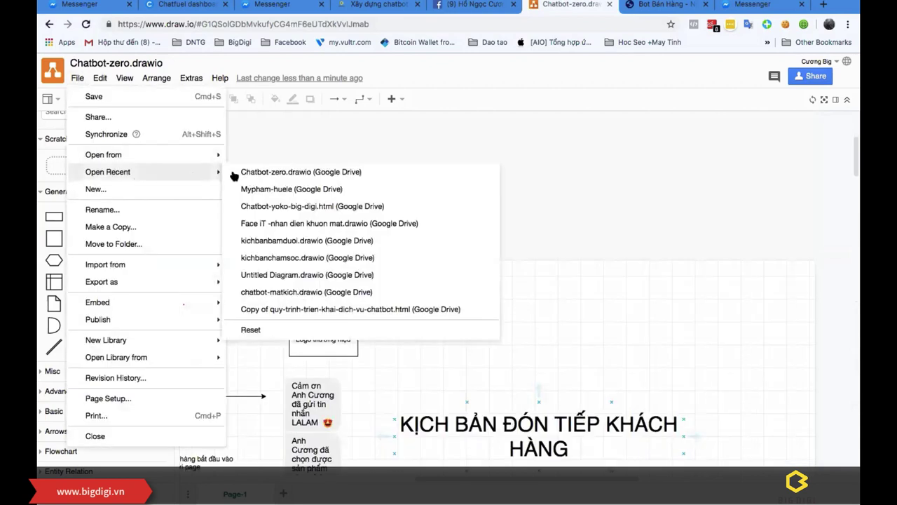
{"action": "mouse_move", "coordinate": [173, 266]}
{"action": "mouse_move", "coordinate": [200, 283]}
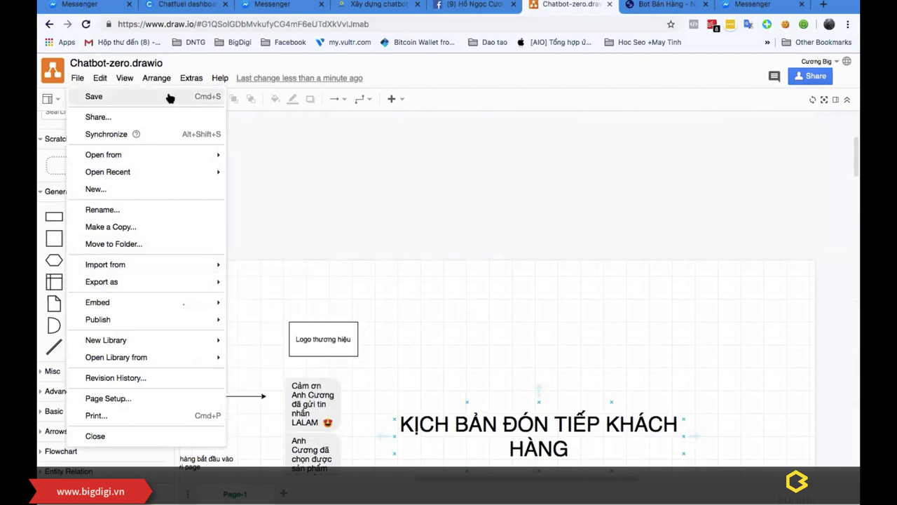
{"action": "left_click", "coordinate": [579, 216]}
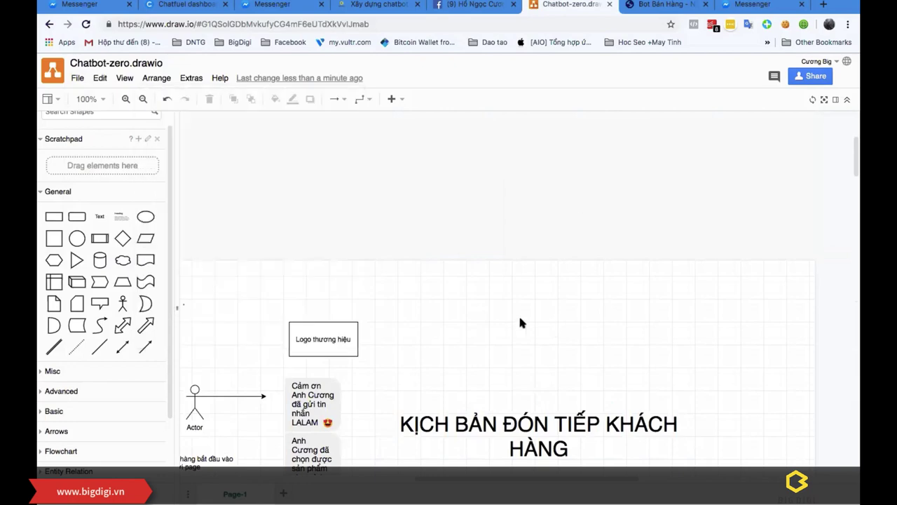
Step: Review the Xin chào anh greeting, Auto chửi shape and course outline, then switch to XMind
{"action": "scroll", "coordinate": [569, 300], "scroll_direction": "down", "scroll_amount": 5}
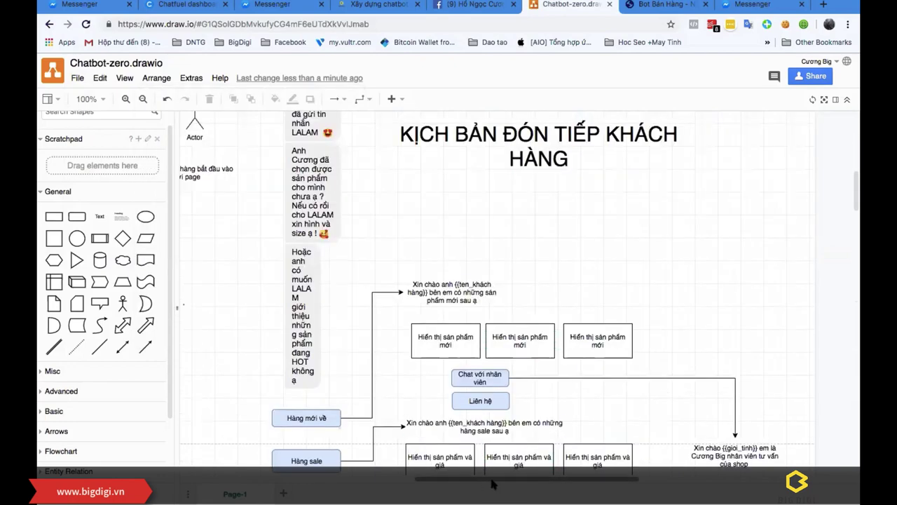
{"action": "left_click", "coordinate": [521, 309]}
{"action": "left_click", "coordinate": [289, 368]}
{"action": "scroll", "coordinate": [288, 367], "scroll_direction": "down", "scroll_amount": 2}
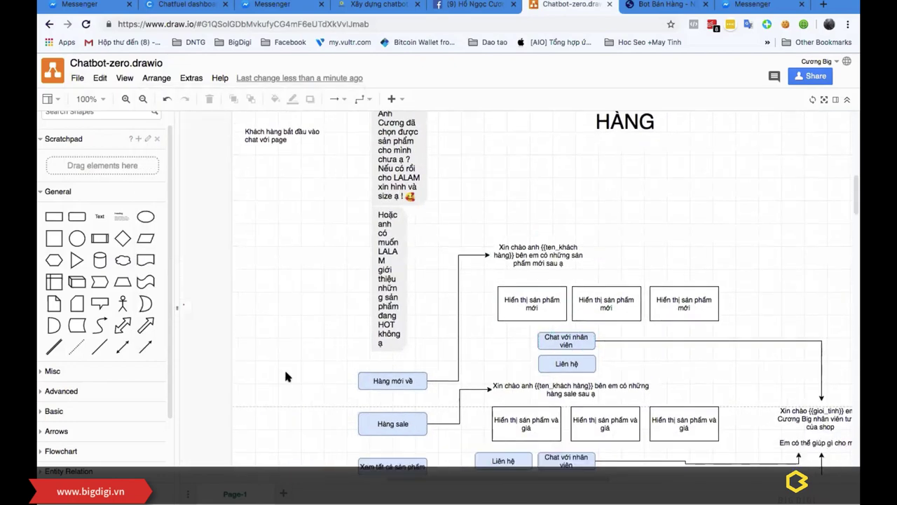
{"action": "scroll", "coordinate": [409, 382], "scroll_direction": "down", "scroll_amount": 15}
{"action": "left_click", "coordinate": [438, 396]}
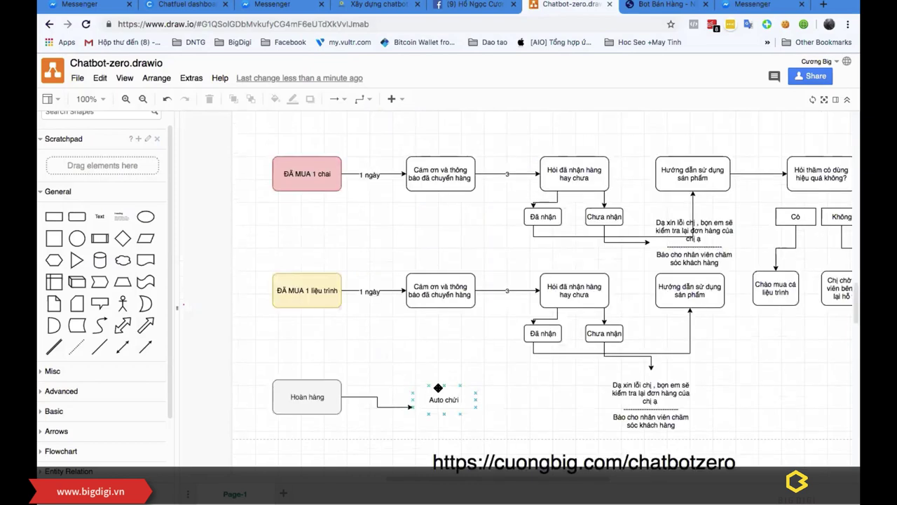
{"action": "left_click", "coordinate": [443, 384]}
{"action": "scroll", "coordinate": [443, 388], "scroll_direction": "right", "scroll_amount": 3}
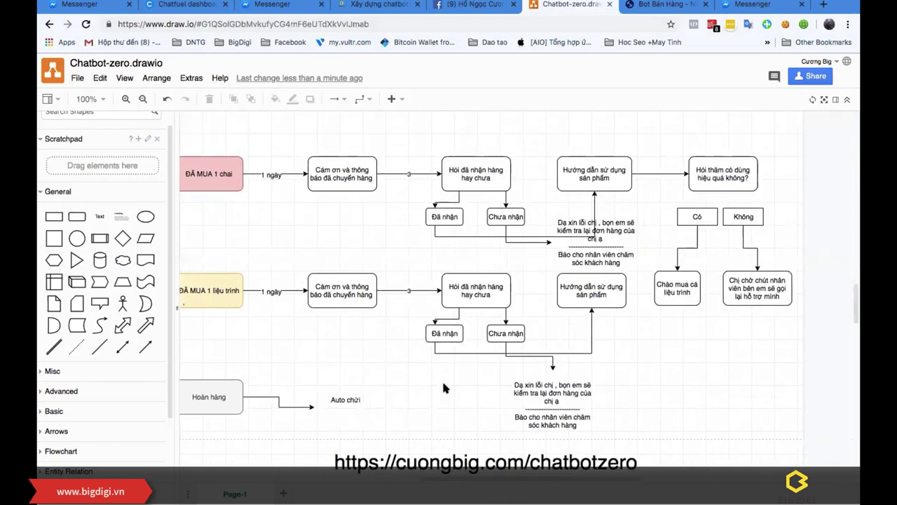
{"action": "scroll", "coordinate": [416, 361], "scroll_direction": "down", "scroll_amount": 5}
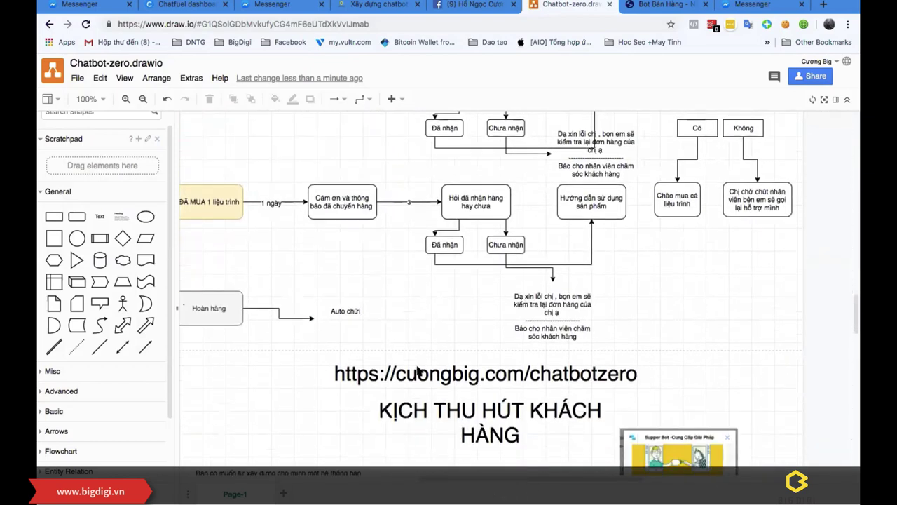
{"action": "scroll", "coordinate": [417, 370], "scroll_direction": "down", "scroll_amount": 8}
{"action": "left_click", "coordinate": [417, 367]}
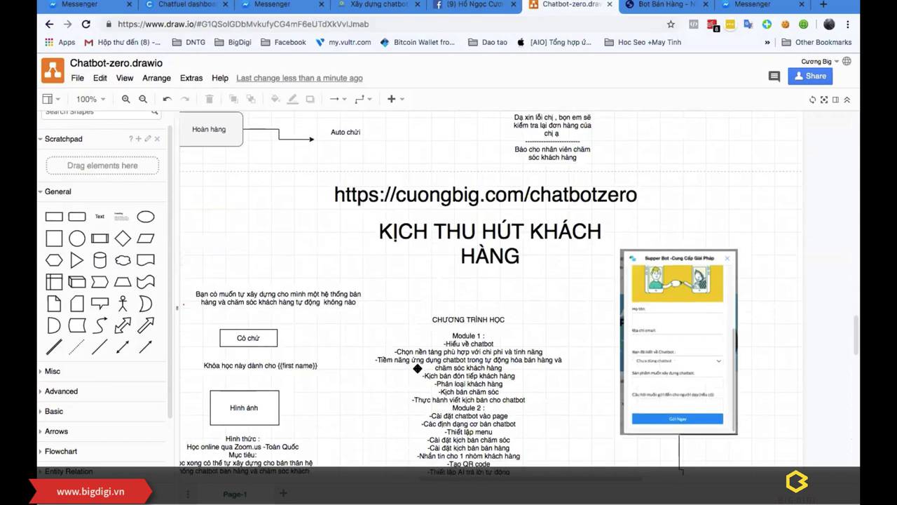
{"action": "scroll", "coordinate": [418, 367], "scroll_direction": "down", "scroll_amount": 2}
{"action": "scroll", "coordinate": [418, 368], "scroll_direction": "down", "scroll_amount": 1}
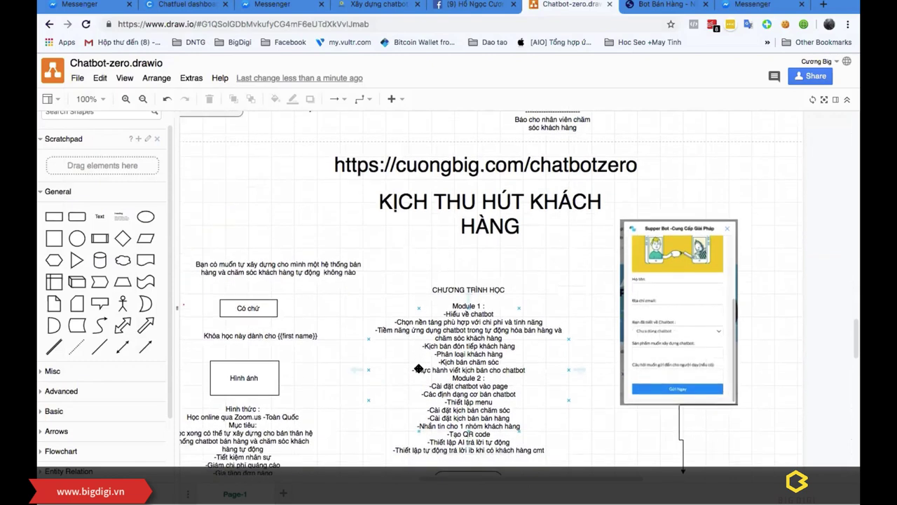
{"action": "scroll", "coordinate": [418, 368], "scroll_direction": "down", "scroll_amount": 4}
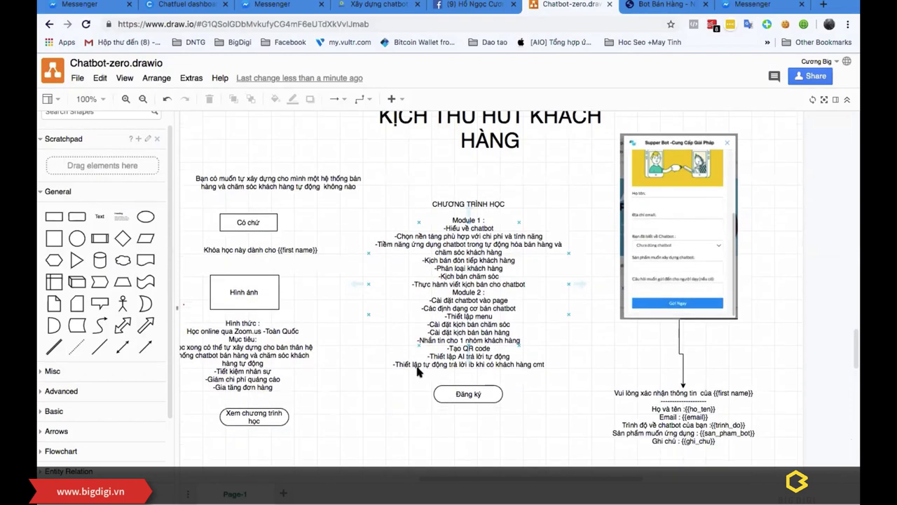
{"action": "scroll", "coordinate": [417, 371], "scroll_direction": "down", "scroll_amount": 2}
{"action": "scroll", "coordinate": [417, 371], "scroll_direction": "up", "scroll_amount": 5}
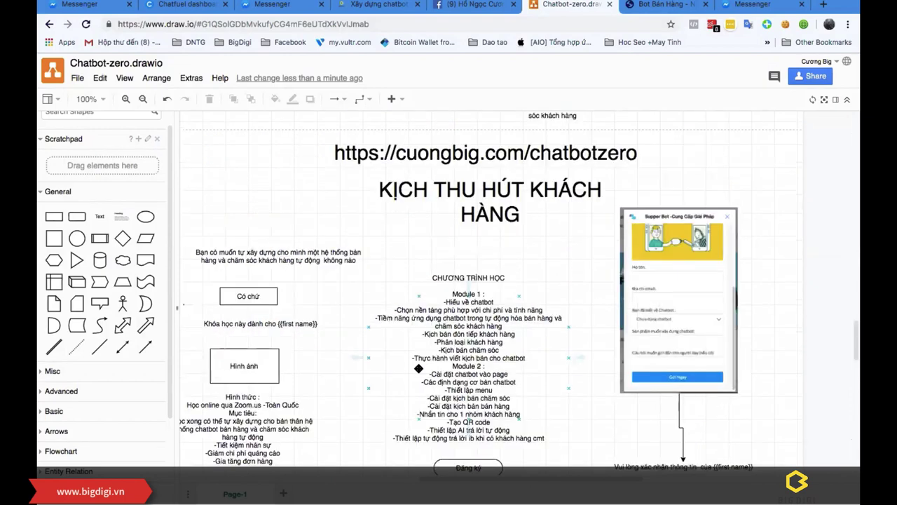
{"action": "scroll", "coordinate": [419, 368], "scroll_direction": "down", "scroll_amount": 15}
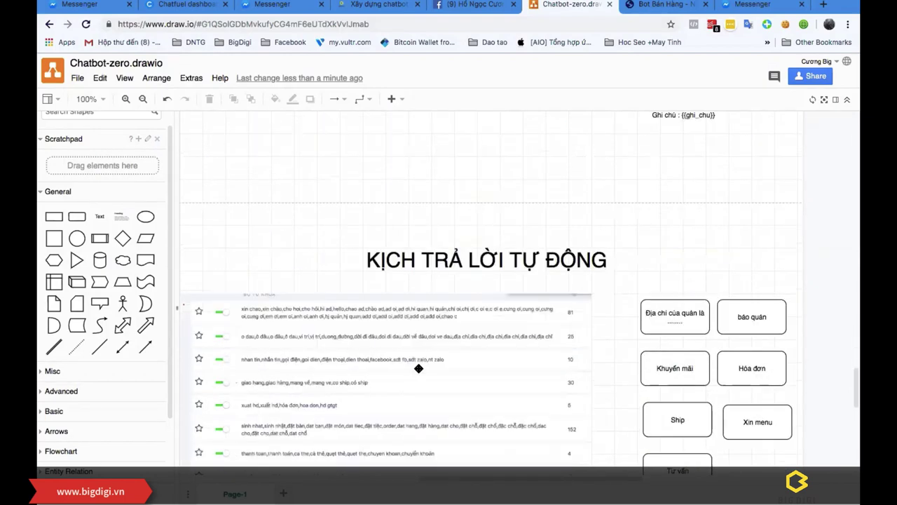
{"action": "scroll", "coordinate": [418, 368], "scroll_direction": "down", "scroll_amount": 3}
{"action": "scroll", "coordinate": [418, 367], "scroll_direction": "down", "scroll_amount": 2}
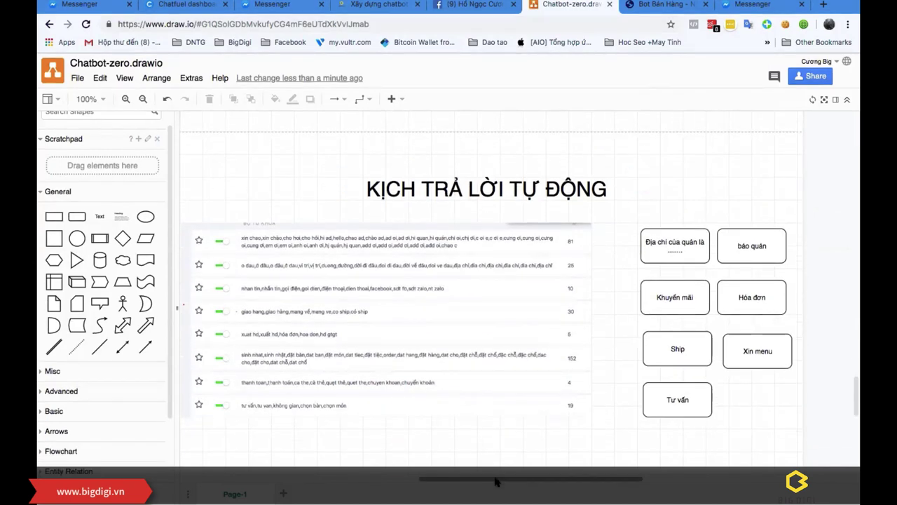
{"action": "left_click_drag", "start_coordinate": [494, 481], "coordinate": [481, 482]}
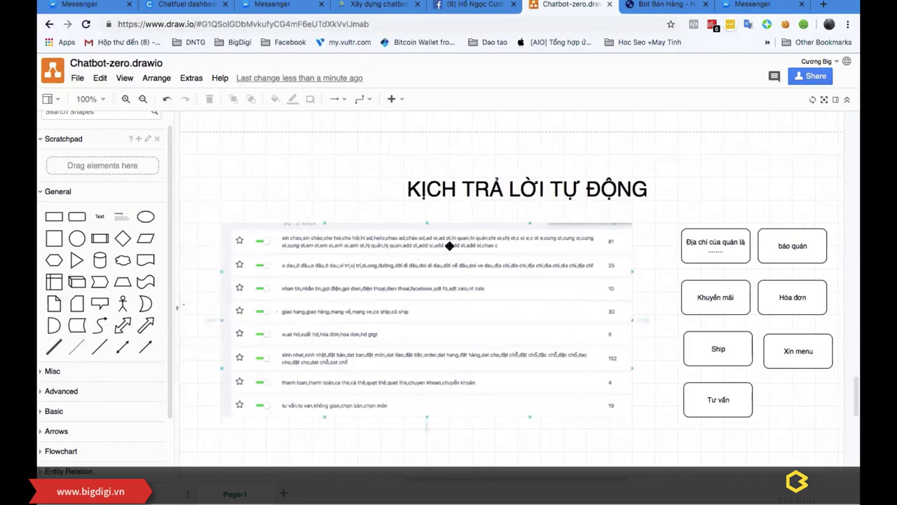
{"action": "scroll", "coordinate": [449, 238], "scroll_direction": "up", "scroll_amount": 2}
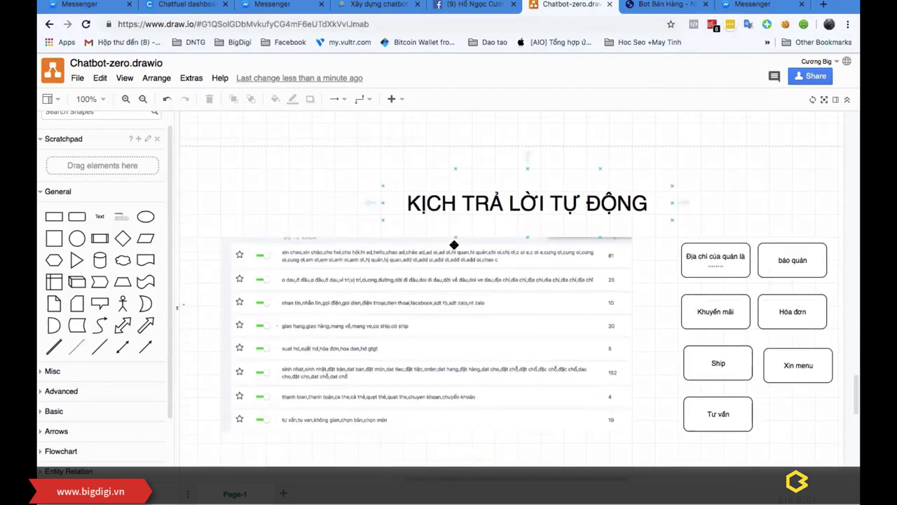
{"action": "key", "text": "ctrl+Up"}
Step: Collapse the three subtopics under KỊCH BẢN THU HÚT in the CHATBOT-ZERO map
{"action": "left_click", "coordinate": [682, 248]}
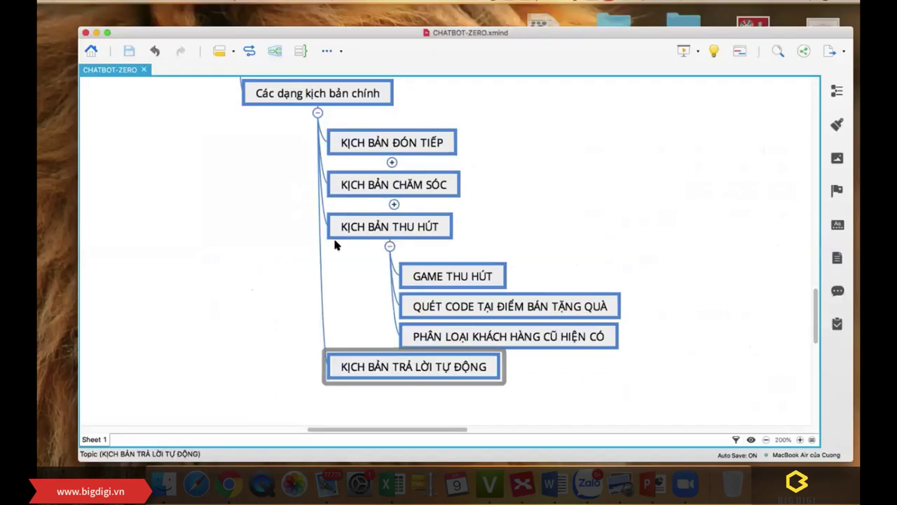
{"action": "left_click", "coordinate": [367, 237]}
{"action": "scroll", "coordinate": [488, 253], "scroll_direction": "up", "scroll_amount": 5}
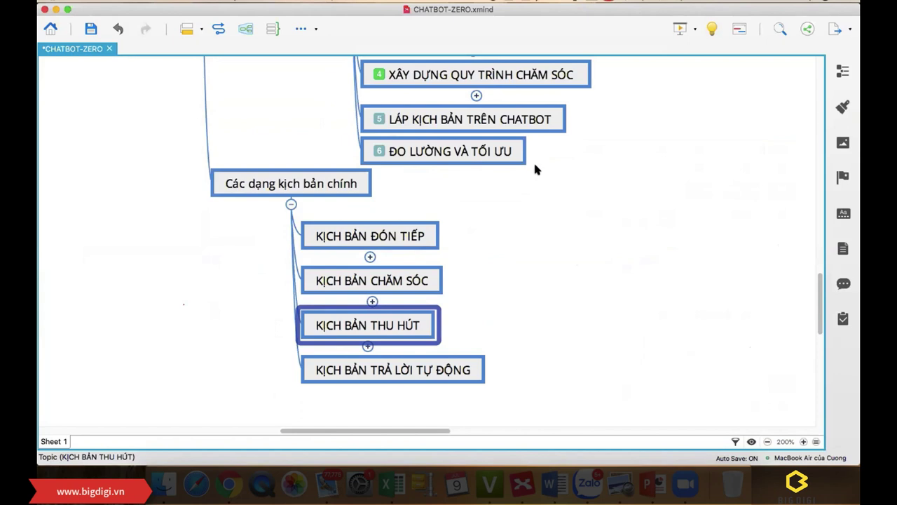
Step: Step through the CHĂM SÓC, THU HÚT, TRẢ LỜI TỰ ĐỘNG and MENU BOT topics, then return to Messenger
{"action": "left_click", "coordinate": [391, 281]}
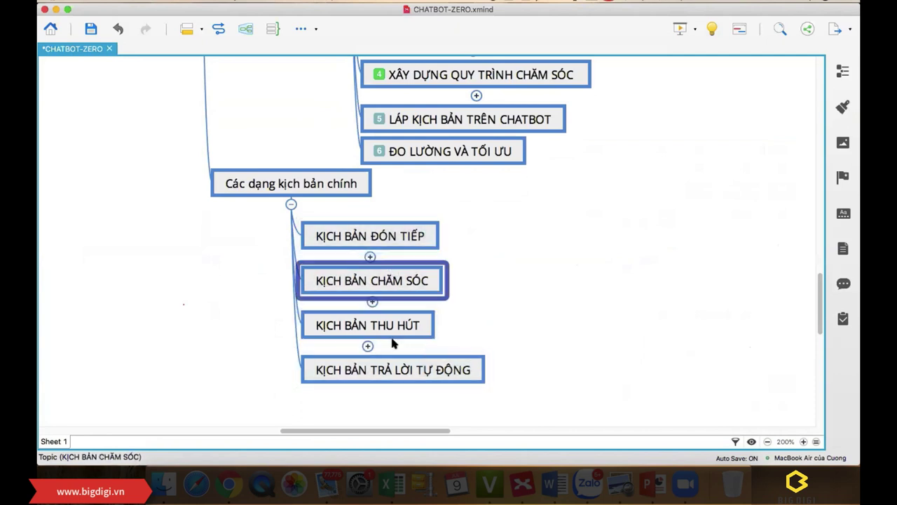
{"action": "left_click", "coordinate": [406, 324]}
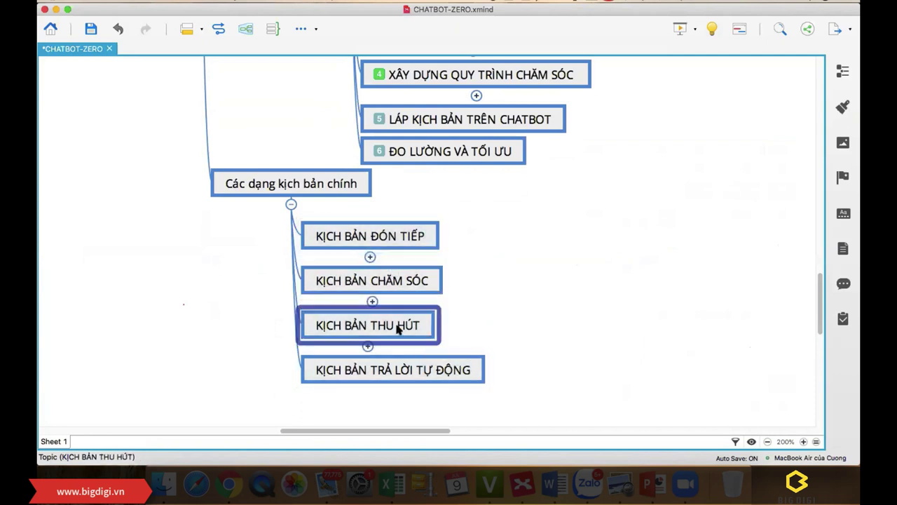
{"action": "left_click", "coordinate": [403, 379]}
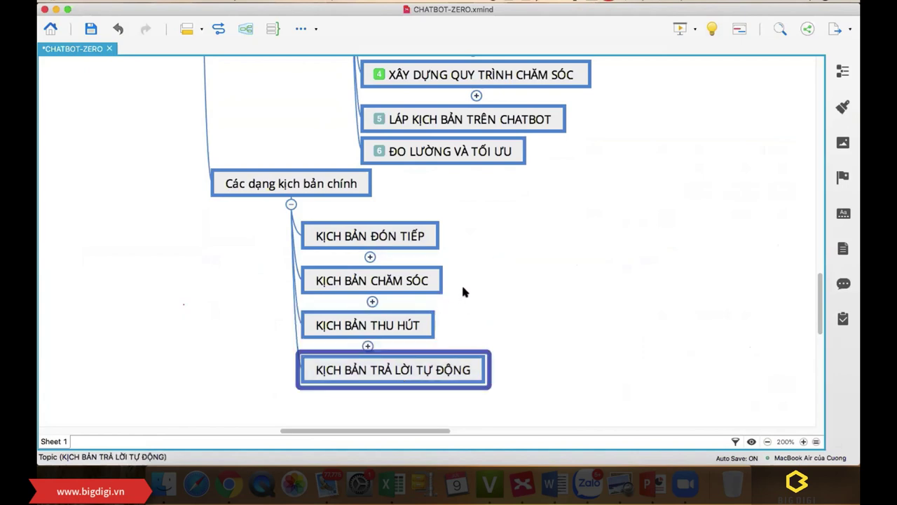
{"action": "scroll", "coordinate": [462, 292], "scroll_direction": "up", "scroll_amount": 3}
{"action": "scroll", "coordinate": [463, 292], "scroll_direction": "up", "scroll_amount": 10}
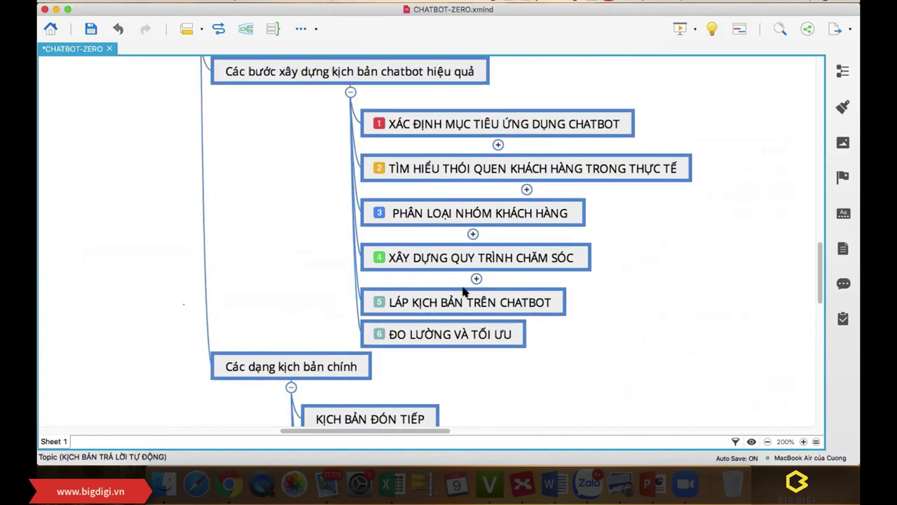
{"action": "scroll", "coordinate": [464, 293], "scroll_direction": "down", "scroll_amount": 10}
{"action": "scroll", "coordinate": [652, 248], "scroll_direction": "up", "scroll_amount": 4}
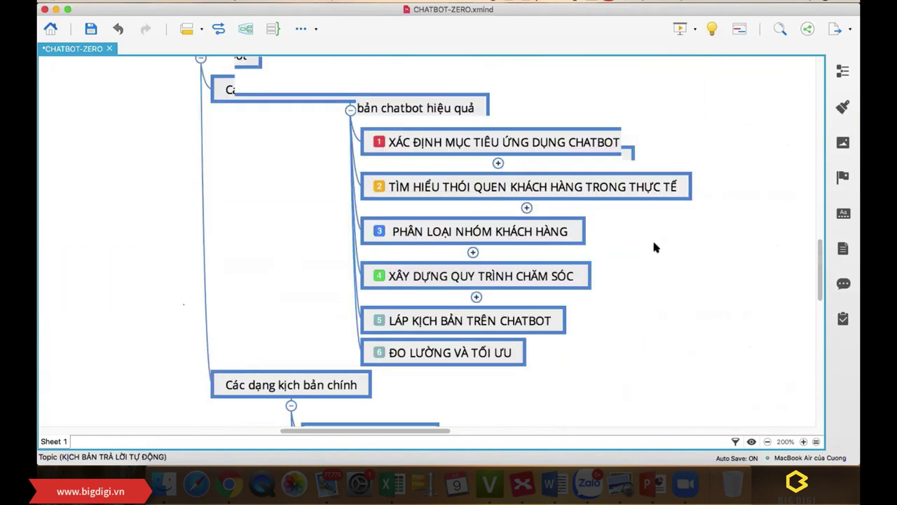
{"action": "left_click", "coordinate": [743, 170]}
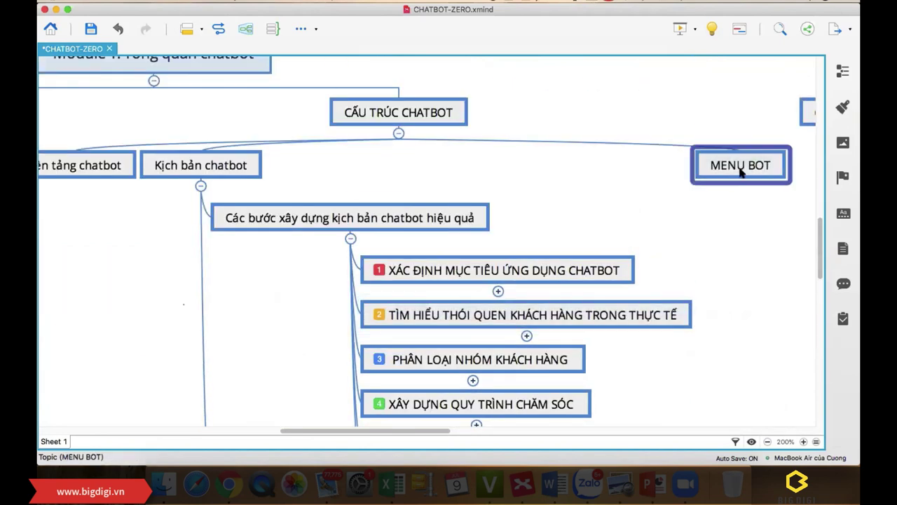
{"action": "left_click", "coordinate": [228, 478]}
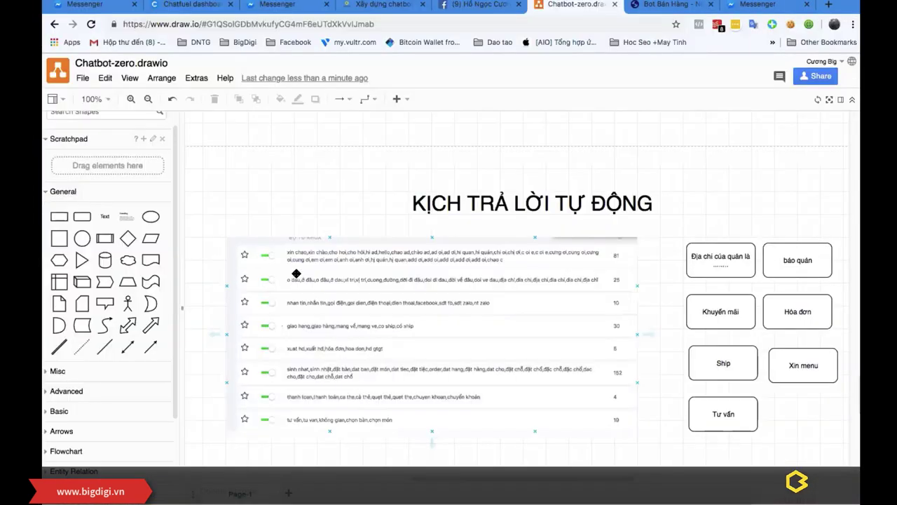
{"action": "left_click", "coordinate": [272, 4]}
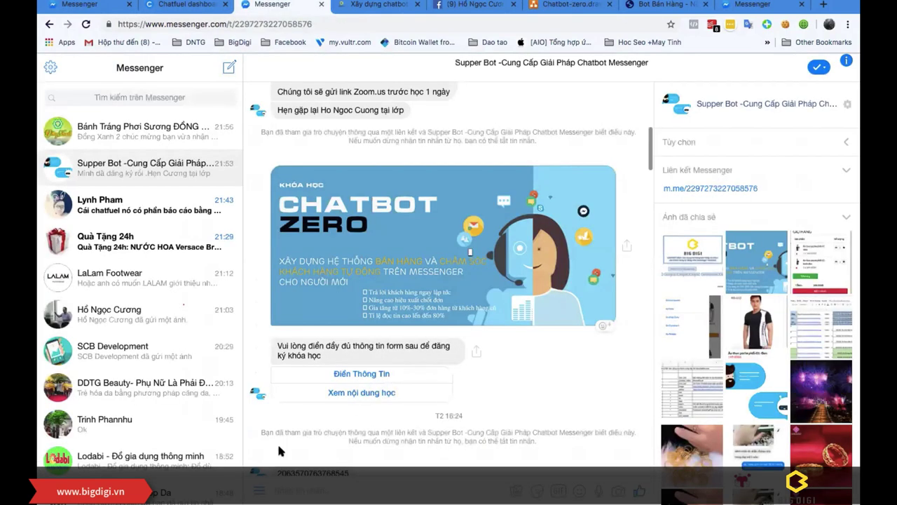
Step: Send the Sản phẩm choice to the bot from its persistent chat menu
{"action": "left_click", "coordinate": [259, 490]}
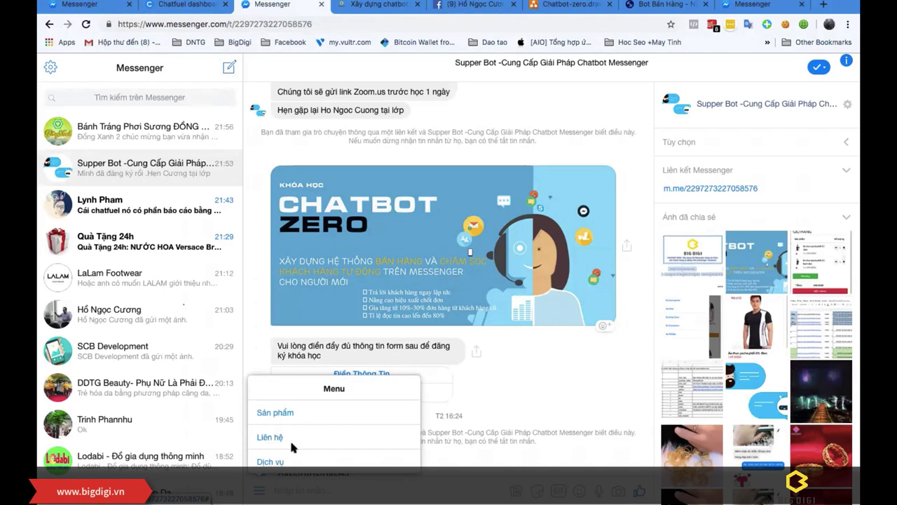
{"action": "scroll", "coordinate": [336, 294], "scroll_direction": "down", "scroll_amount": 1}
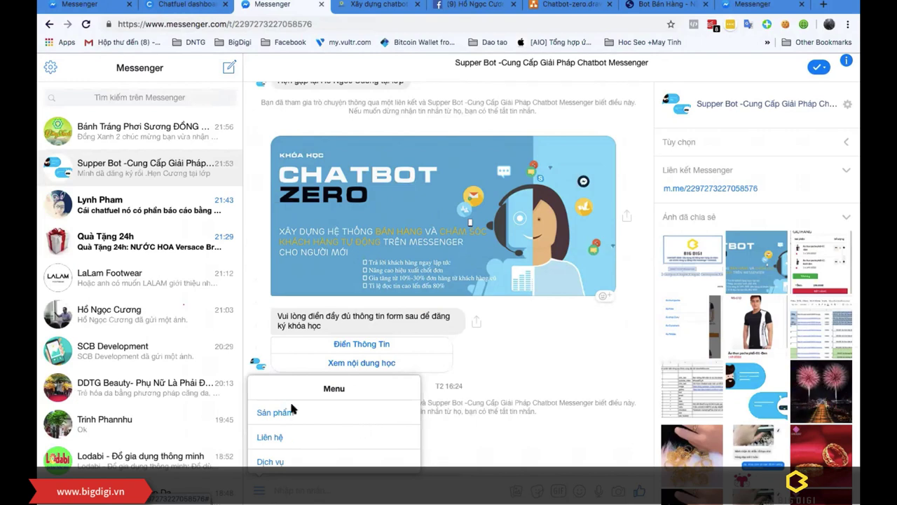
{"action": "left_click", "coordinate": [258, 490]}
{"action": "left_click", "coordinate": [259, 490]}
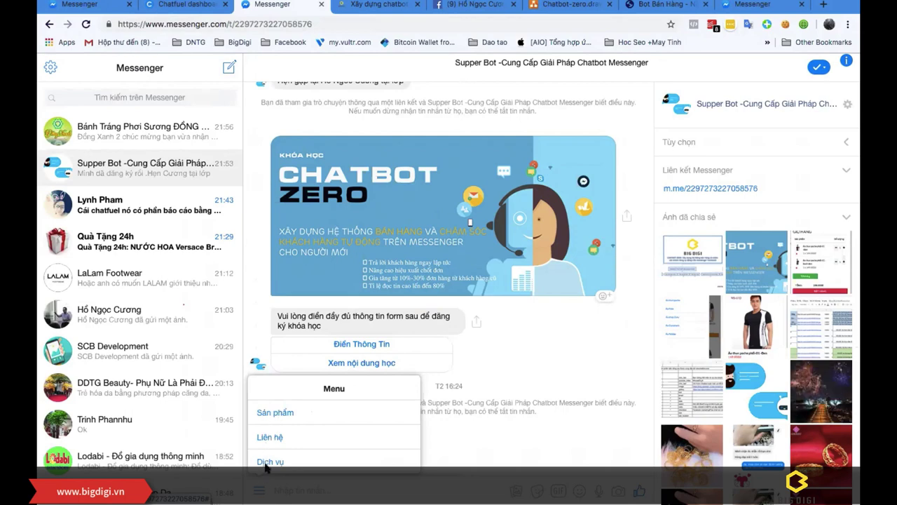
{"action": "left_click", "coordinate": [276, 413]}
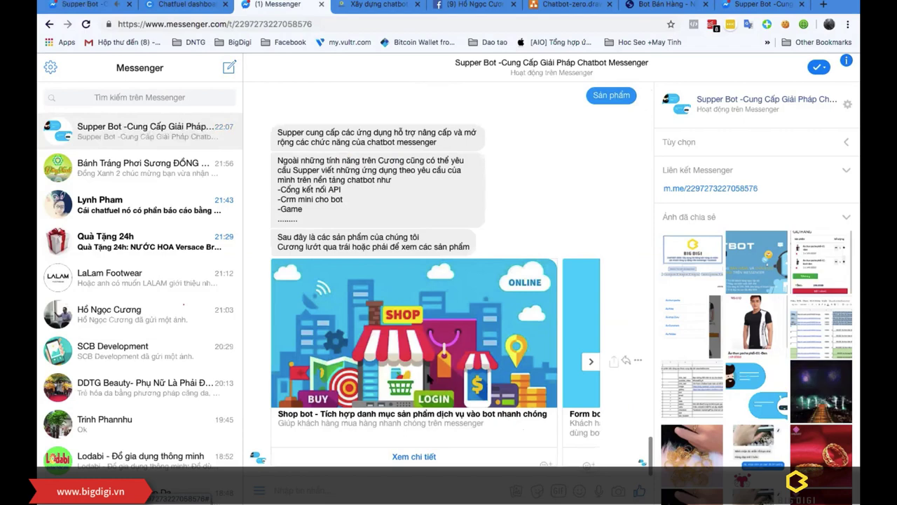
Step: Browse the product carousel to the Cupon bot card, then return to Chatbot-zero.drawio
{"action": "left_click", "coordinate": [592, 362]}
{"action": "left_click", "coordinate": [592, 363]}
{"action": "left_click", "coordinate": [592, 362]}
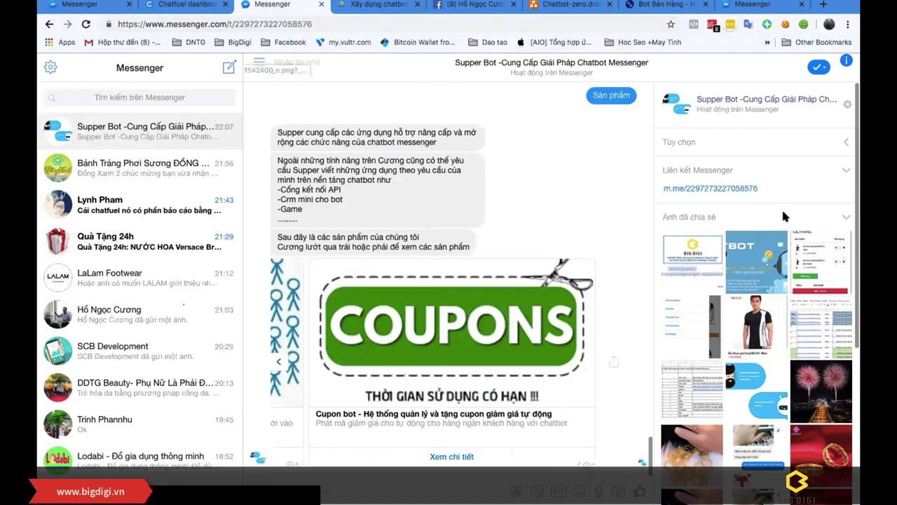
{"action": "left_click", "coordinate": [544, 6]}
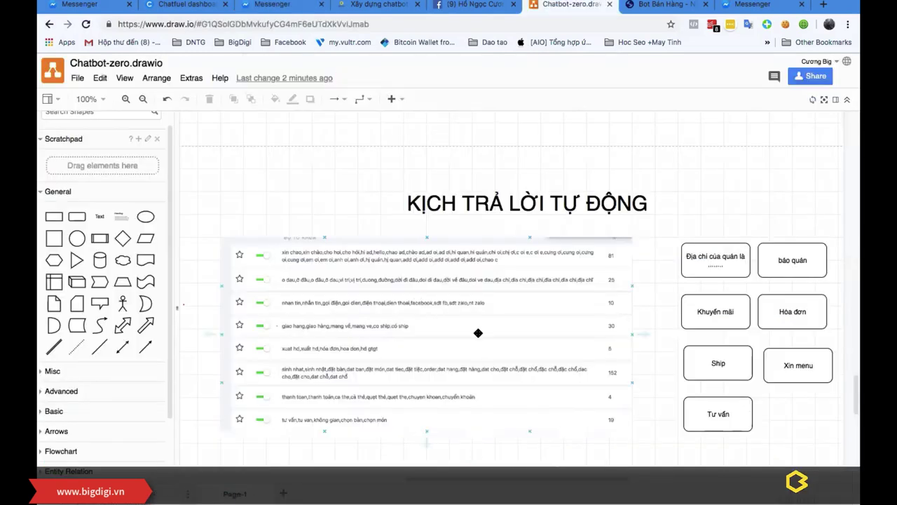
{"action": "scroll", "coordinate": [480, 331], "scroll_direction": "up", "scroll_amount": 3}
{"action": "scroll", "coordinate": [480, 331], "scroll_direction": "up", "scroll_amount": 2}
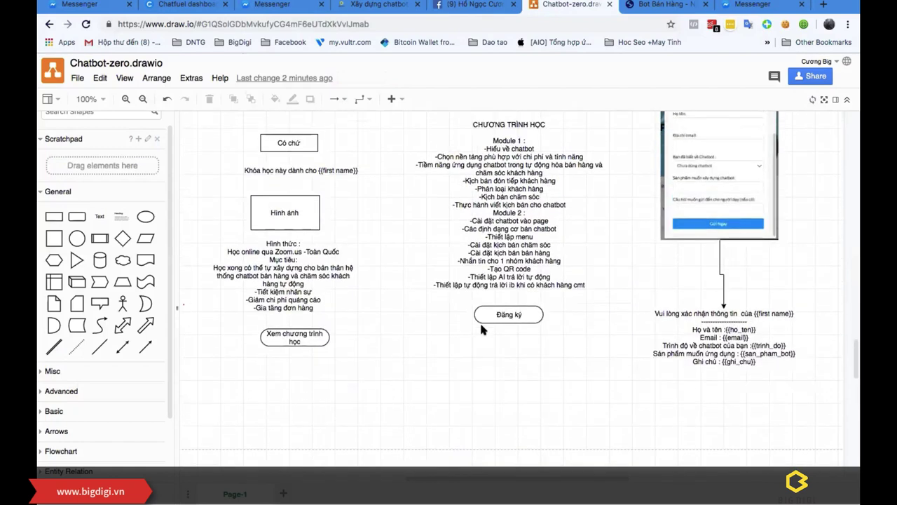
{"action": "scroll", "coordinate": [481, 328], "scroll_direction": "up", "scroll_amount": 3}
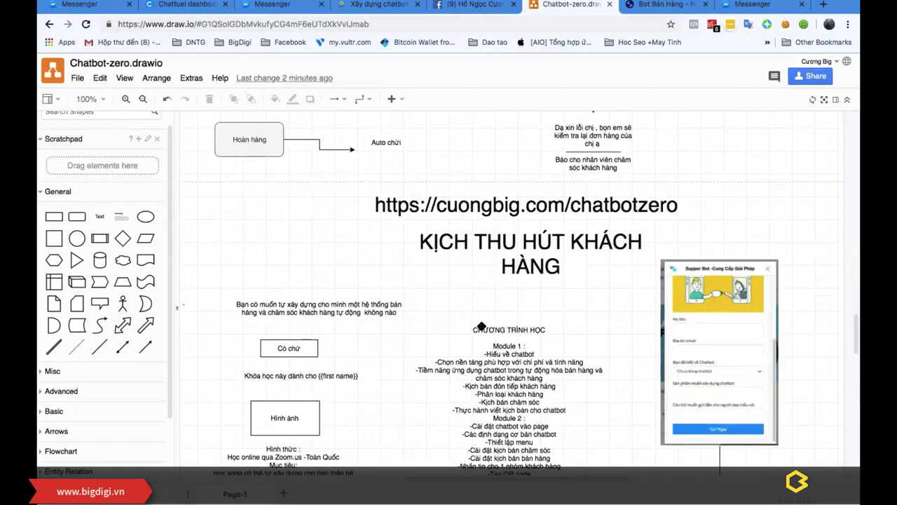
{"action": "scroll", "coordinate": [469, 322], "scroll_direction": "up", "scroll_amount": 2}
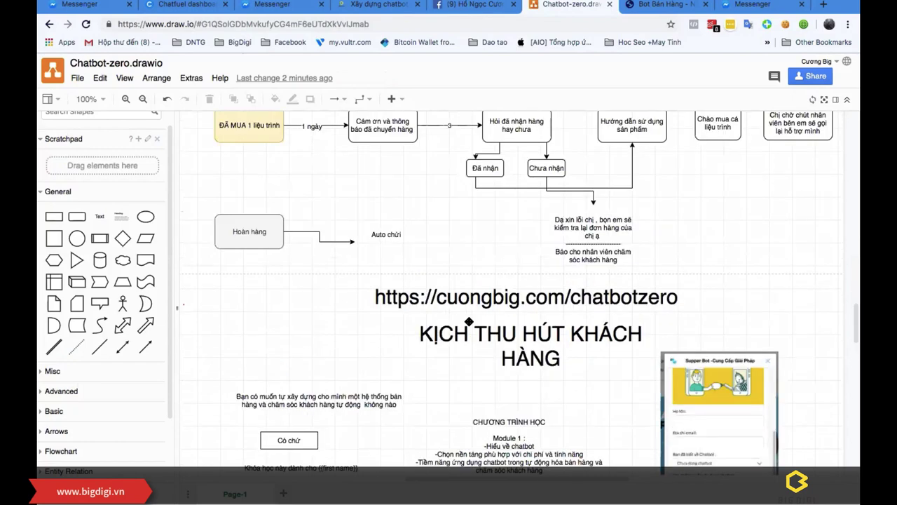
{"action": "scroll", "coordinate": [469, 320], "scroll_direction": "up", "scroll_amount": 5}
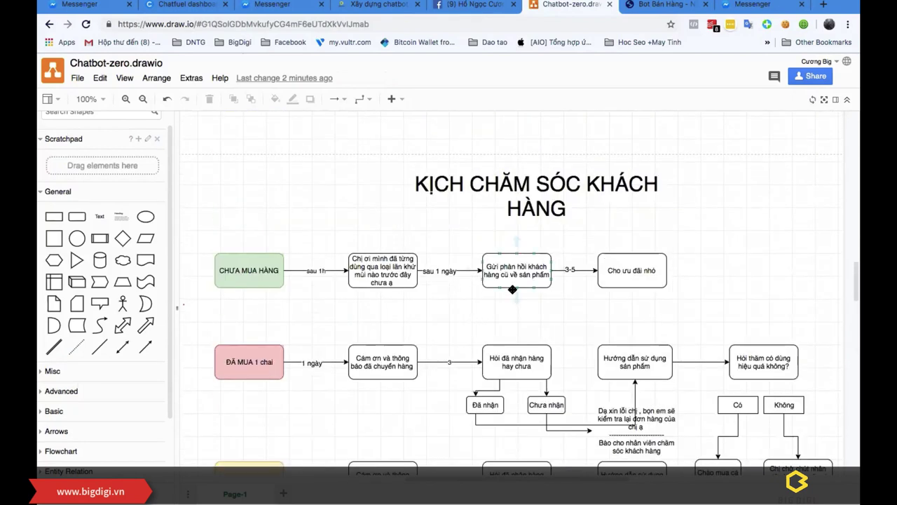
{"action": "scroll", "coordinate": [512, 289], "scroll_direction": "up", "scroll_amount": 10}
{"action": "scroll", "coordinate": [512, 289], "scroll_direction": "down", "scroll_amount": 2}
{"action": "scroll", "coordinate": [513, 289], "scroll_direction": "up", "scroll_amount": 10}
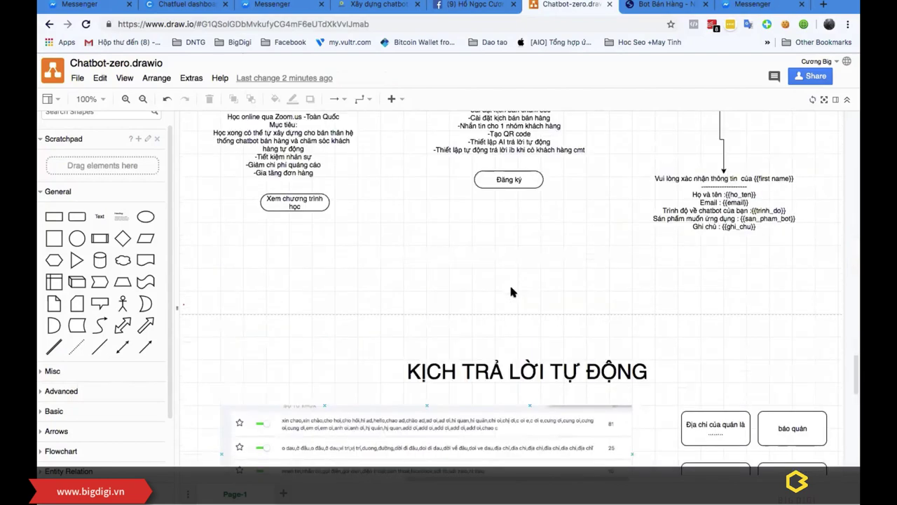
{"action": "scroll", "coordinate": [512, 289], "scroll_direction": "up", "scroll_amount": 1}
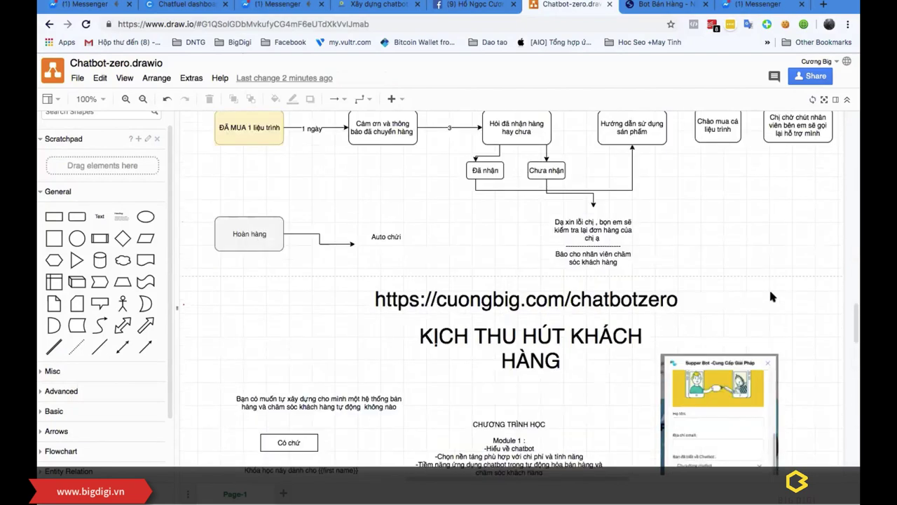
{"action": "scroll", "coordinate": [599, 285], "scroll_direction": "down", "scroll_amount": 2}
{"action": "scroll", "coordinate": [599, 284], "scroll_direction": "up", "scroll_amount": 8}
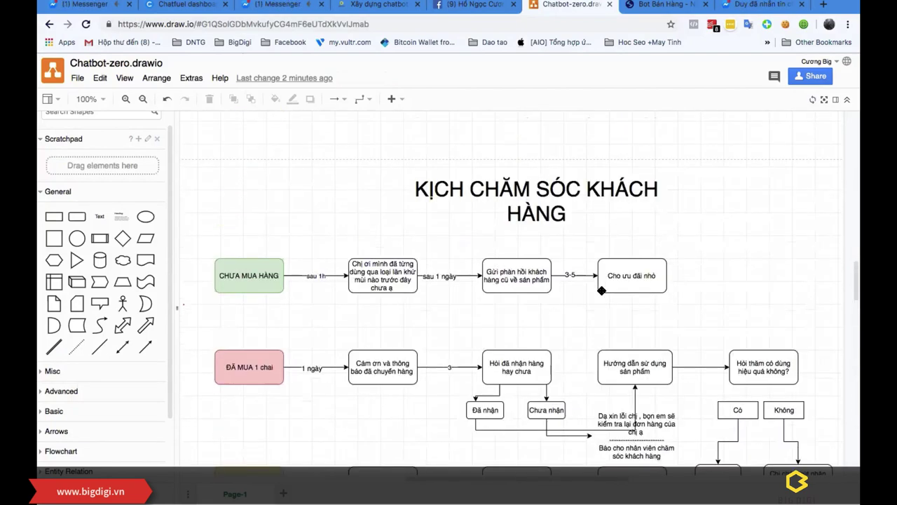
{"action": "scroll", "coordinate": [601, 291], "scroll_direction": "down", "scroll_amount": 2}
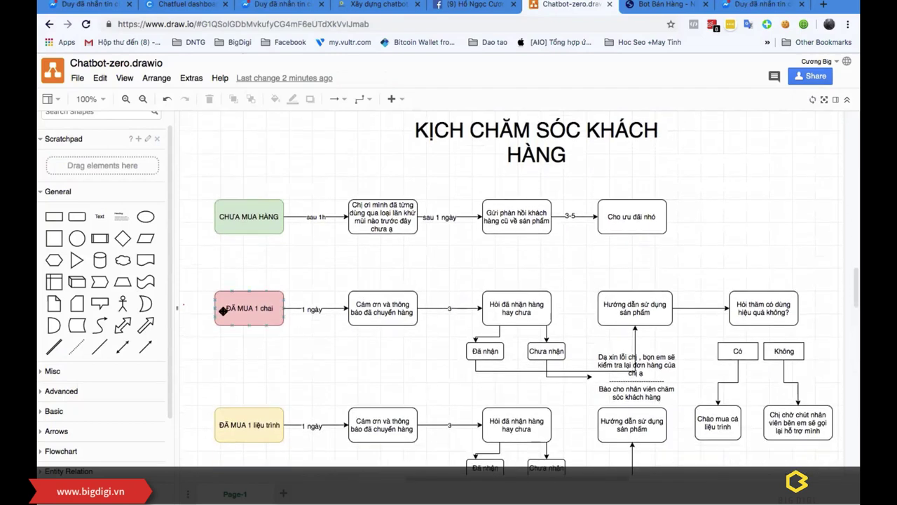